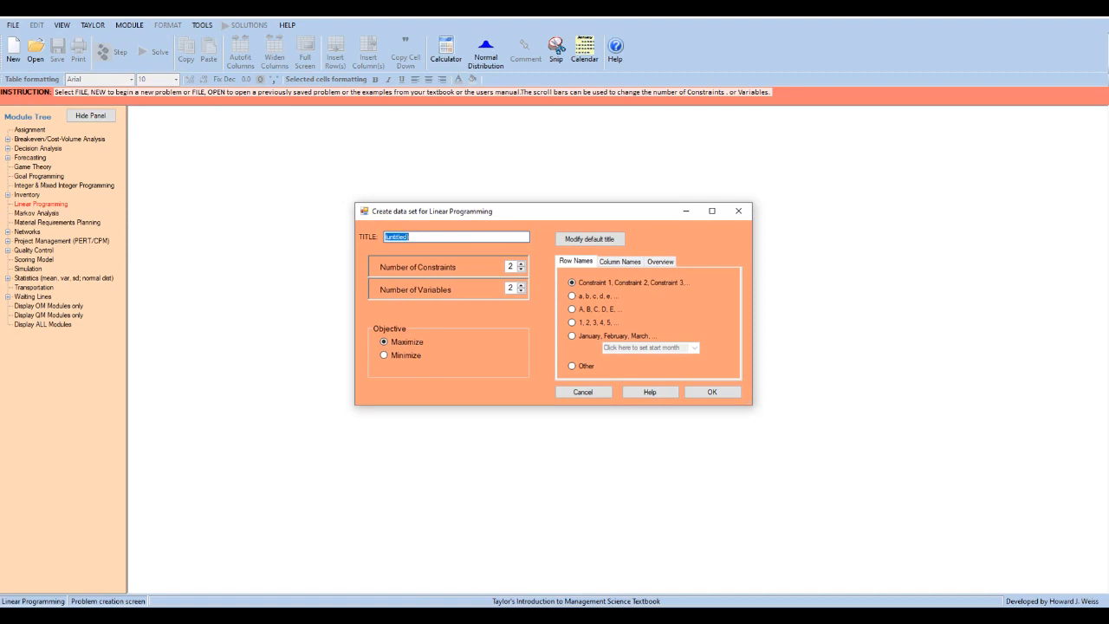
# - Create a linear programming data set titled "Jewelry Store Problem" with 3 constraints, 2 variables and a Maximize objective
pyautogui.write('Jewelry Store Problem')
pyautogui.click(521, 285)
pyautogui.doubleClick(521, 290)
pyautogui.click(521, 290)
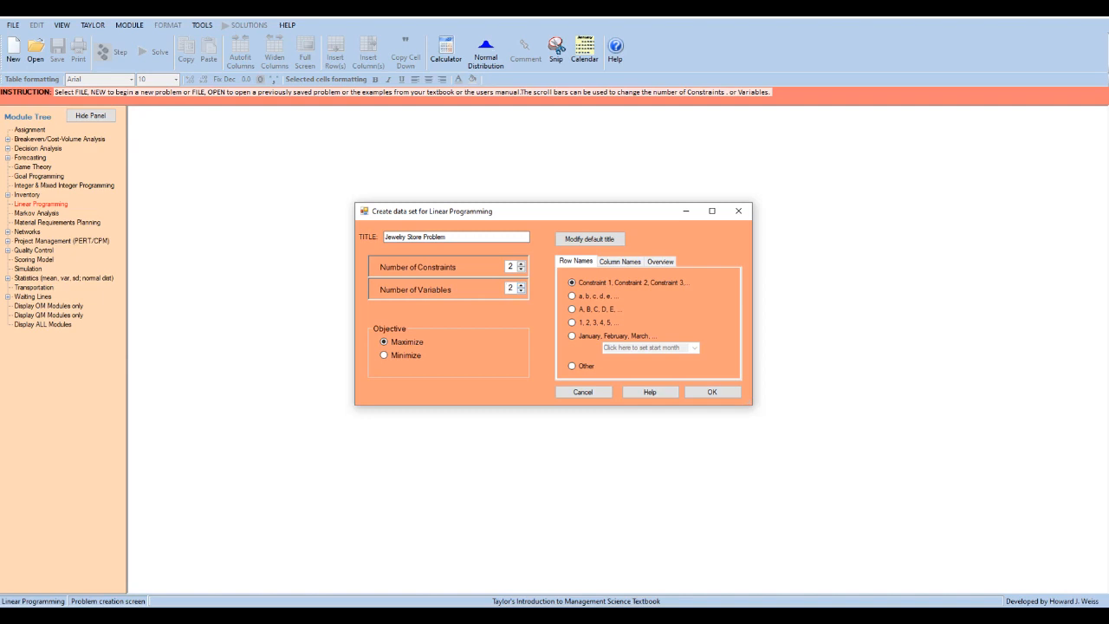
pyautogui.click(521, 264)
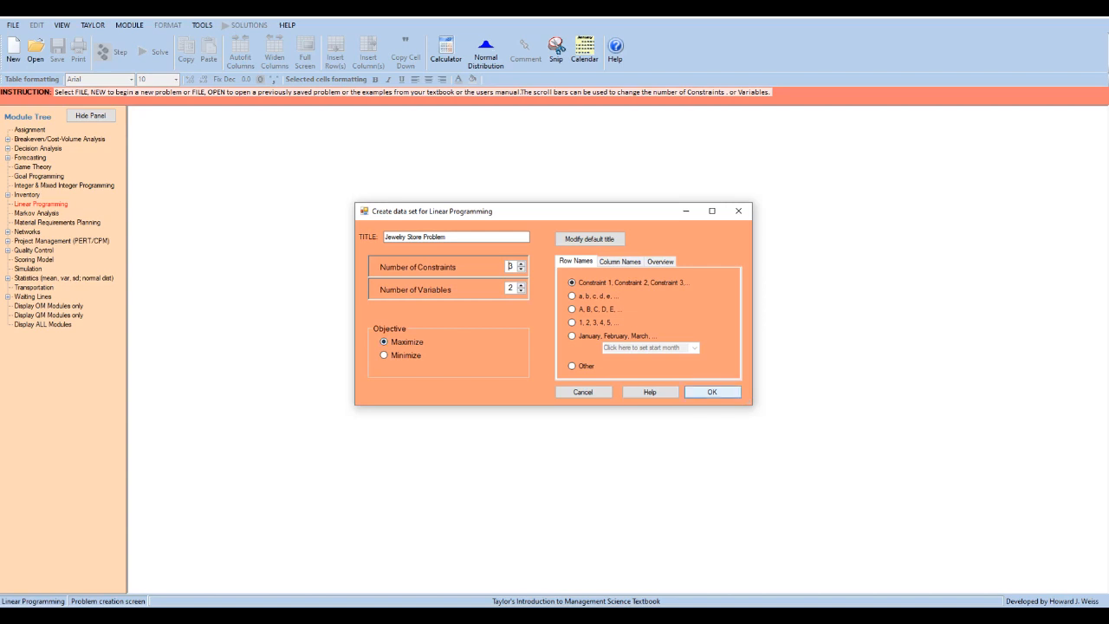
pyautogui.press('Return')
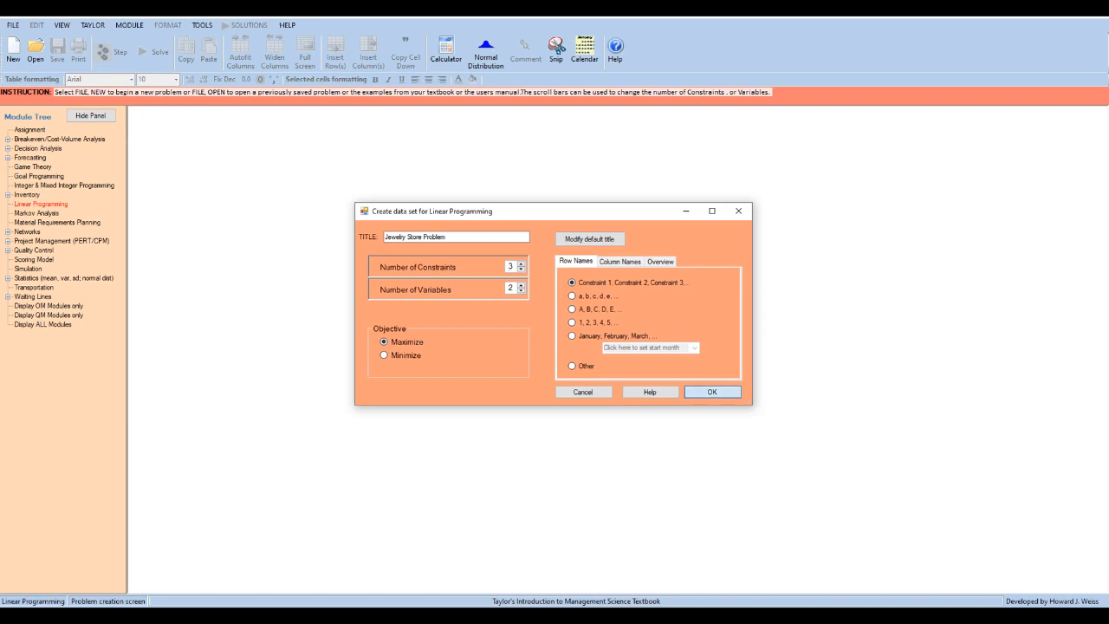
# - Rename the two variables X1 and X2 as Necklaces and Bracelets
pyautogui.click(258, 179)
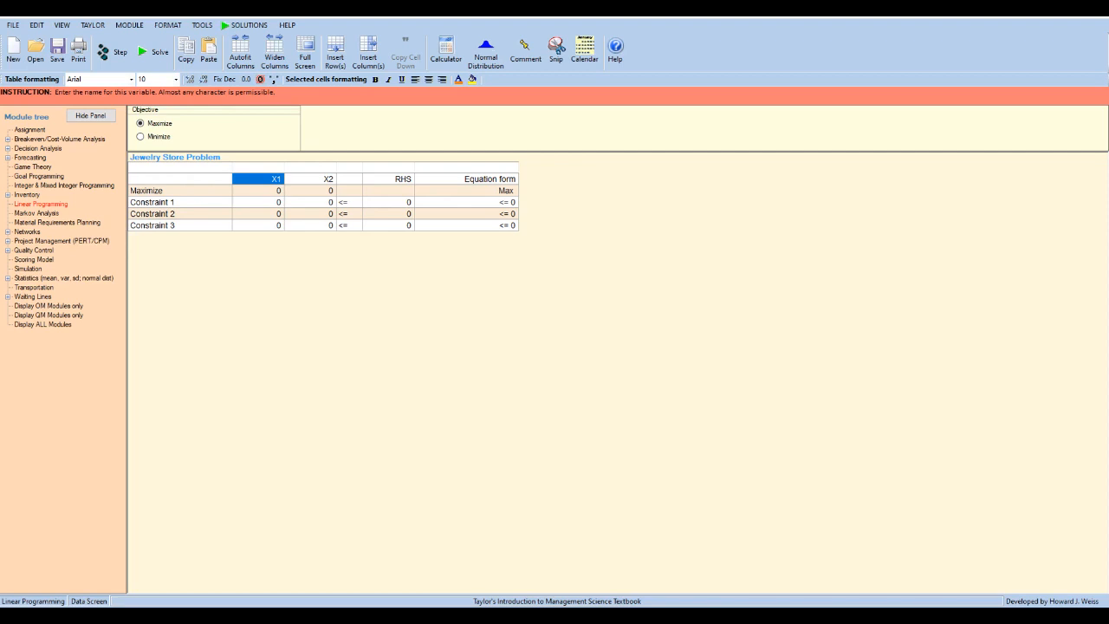
pyautogui.click(258, 180)
pyautogui.write('Necklaces')
pyautogui.click(310, 180)
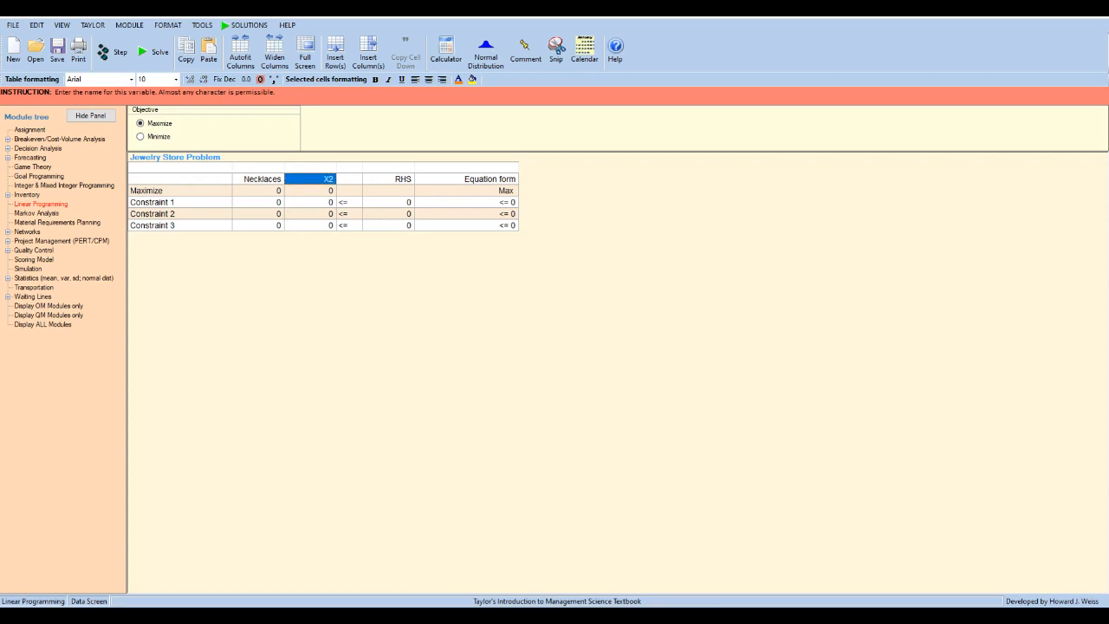
pyautogui.write('Bracelets')
pyautogui.press('Return')
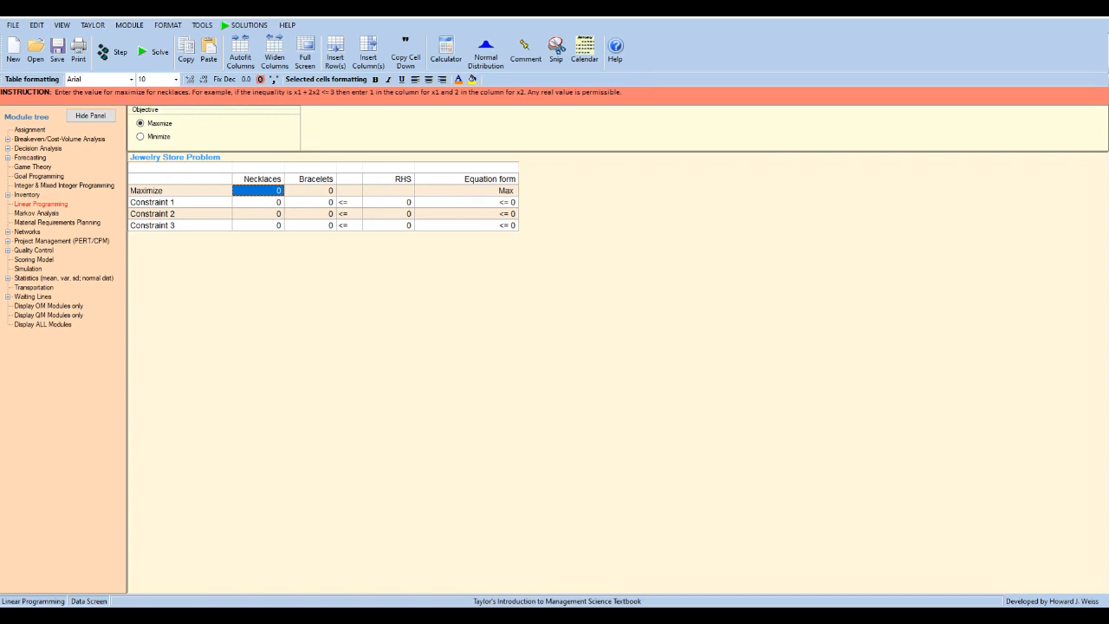
# - Set the Maximize row's objective coefficients to 300 for Necklaces and 400 for Bracelets
pyautogui.write('300')
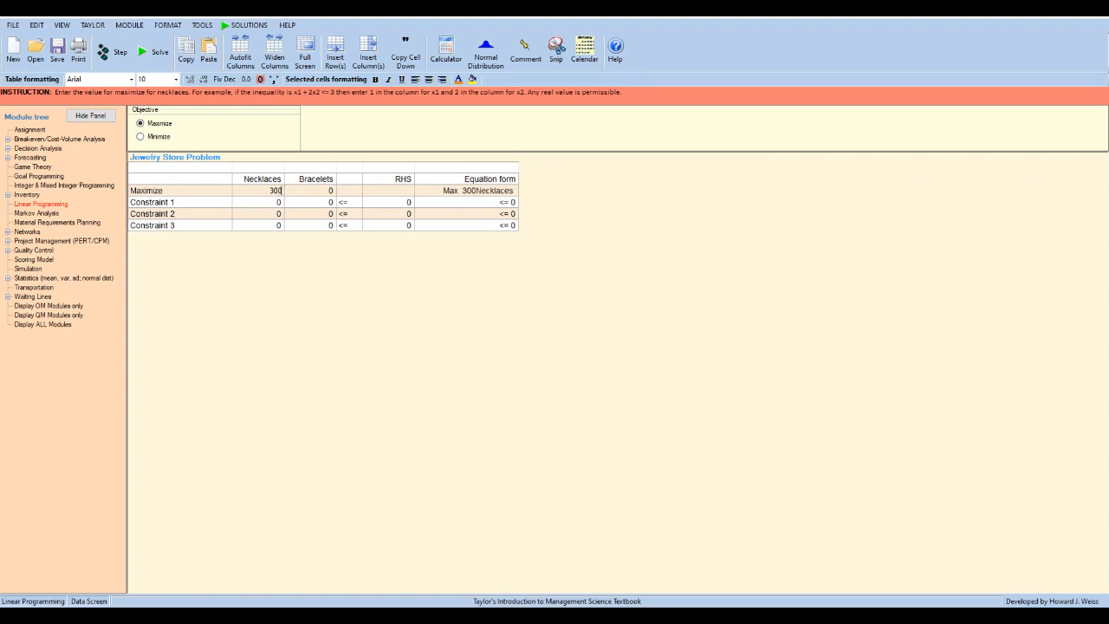
pyautogui.press('Return')
pyautogui.write('400')
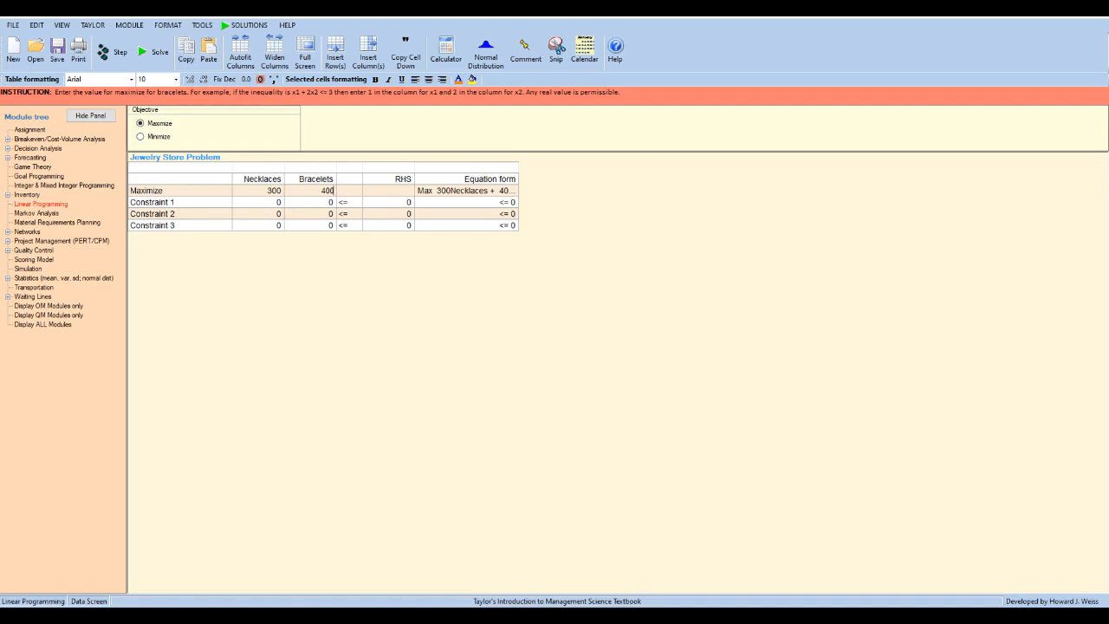
pyautogui.press('Return')
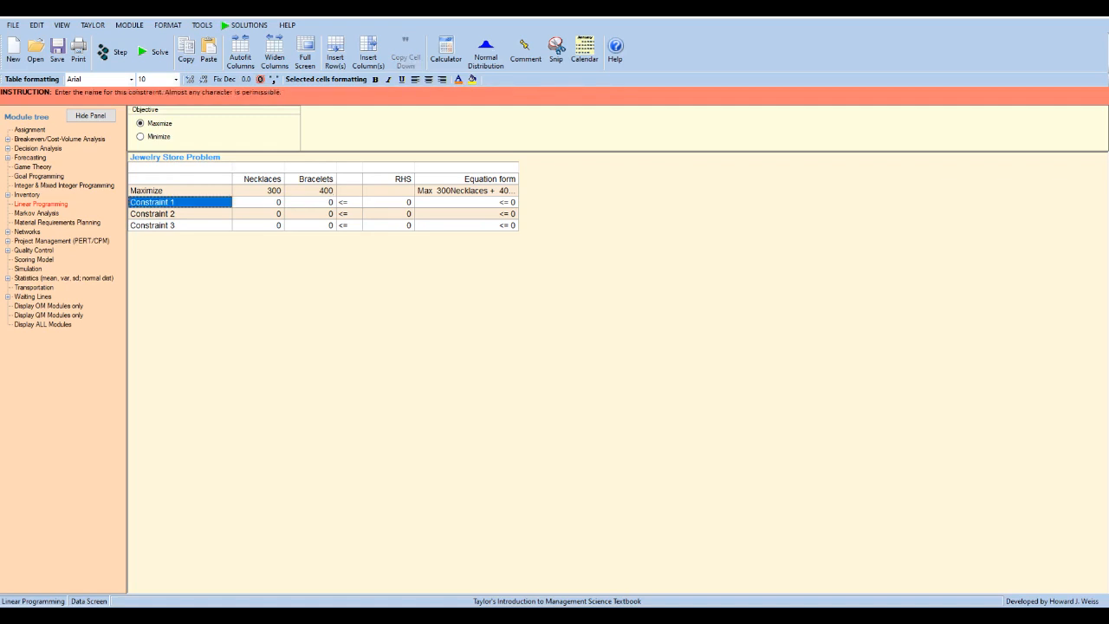
# - Rename Constraint 1 as "Max. Gold Avail."
pyautogui.write('max')
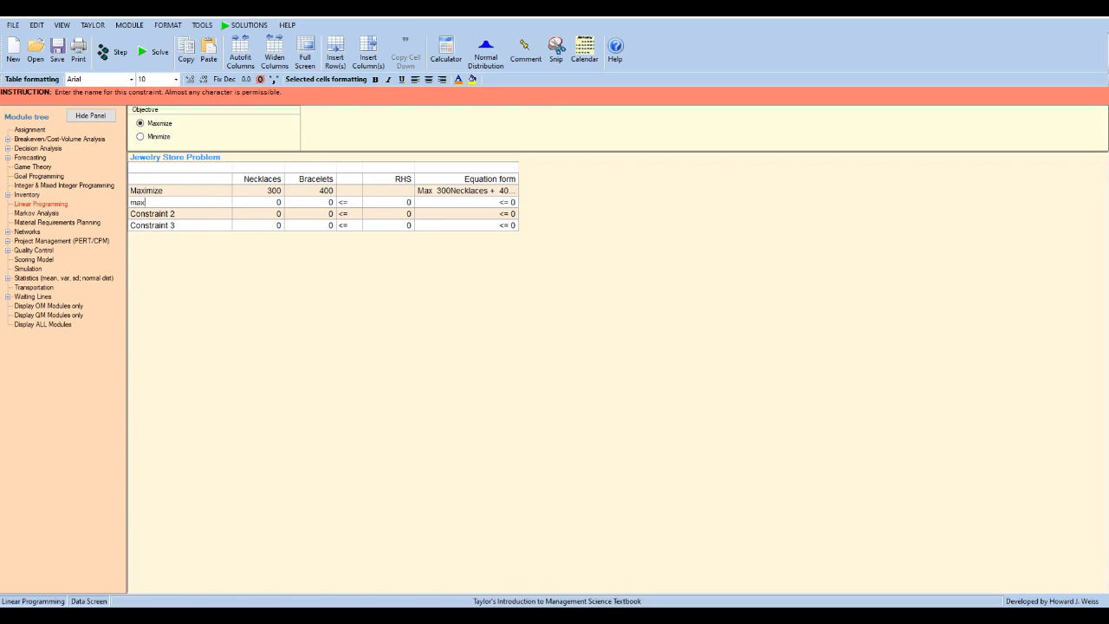
pyautogui.press('BackSpace')
pyautogui.press('BackSpace')
pyautogui.write('Max. Gold Avai')
pyautogui.press('Return')
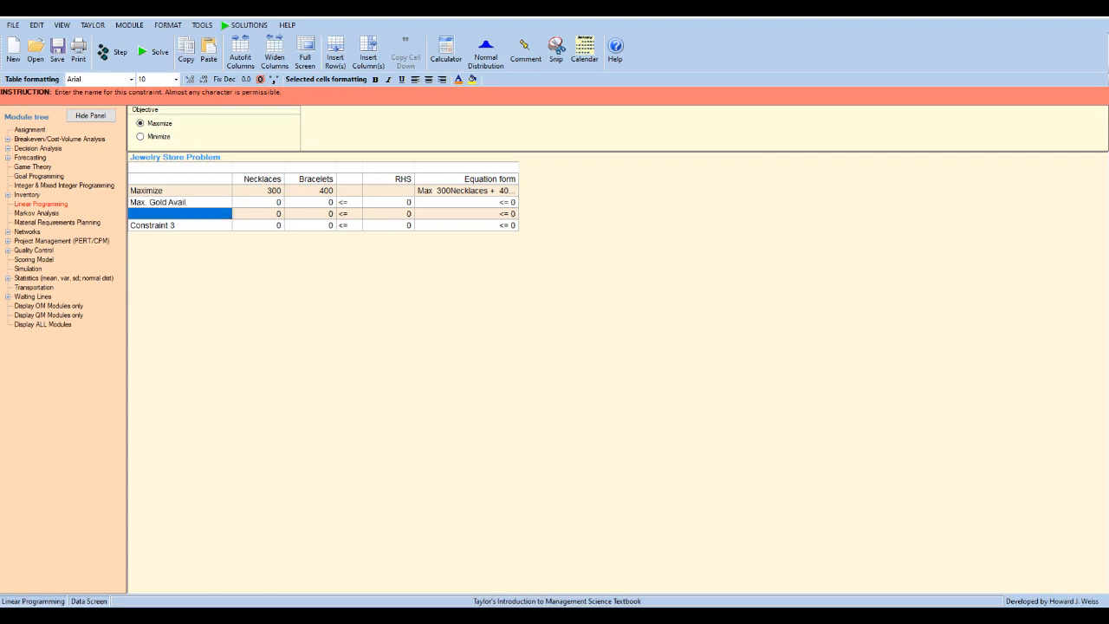
# - Rename Constraint 2 as "Max. Plat. Avail."
pyautogui.write('Max. Plat')
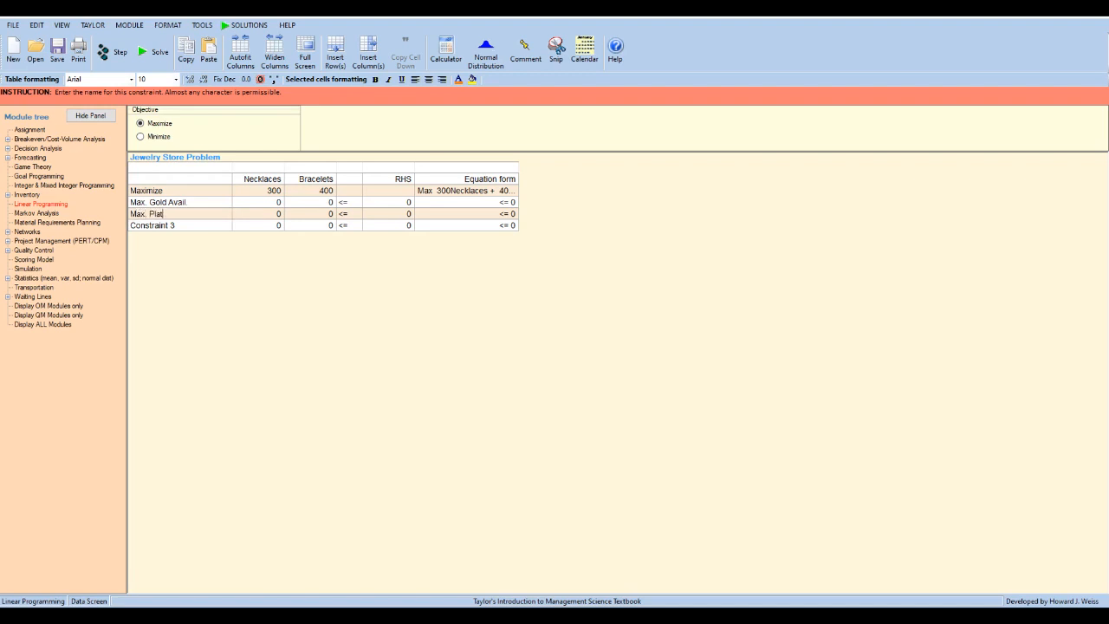
pyautogui.write('. Avail.')
pyautogui.press('Return')
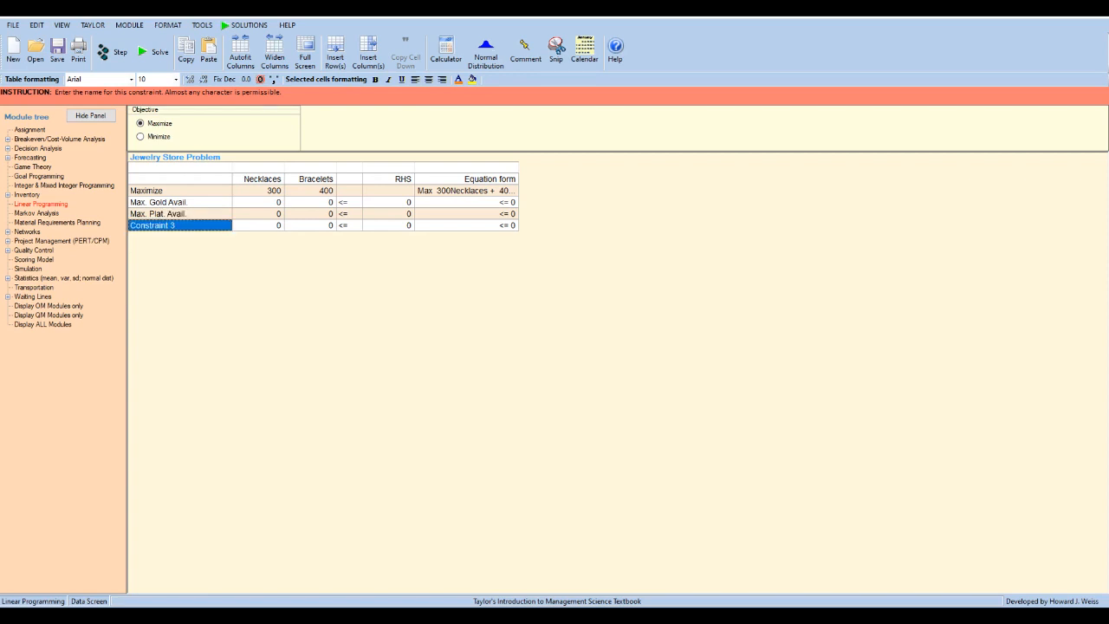
# - Rename Constraint 3 as "Demand For Bracelets"
pyautogui.write('Dem')
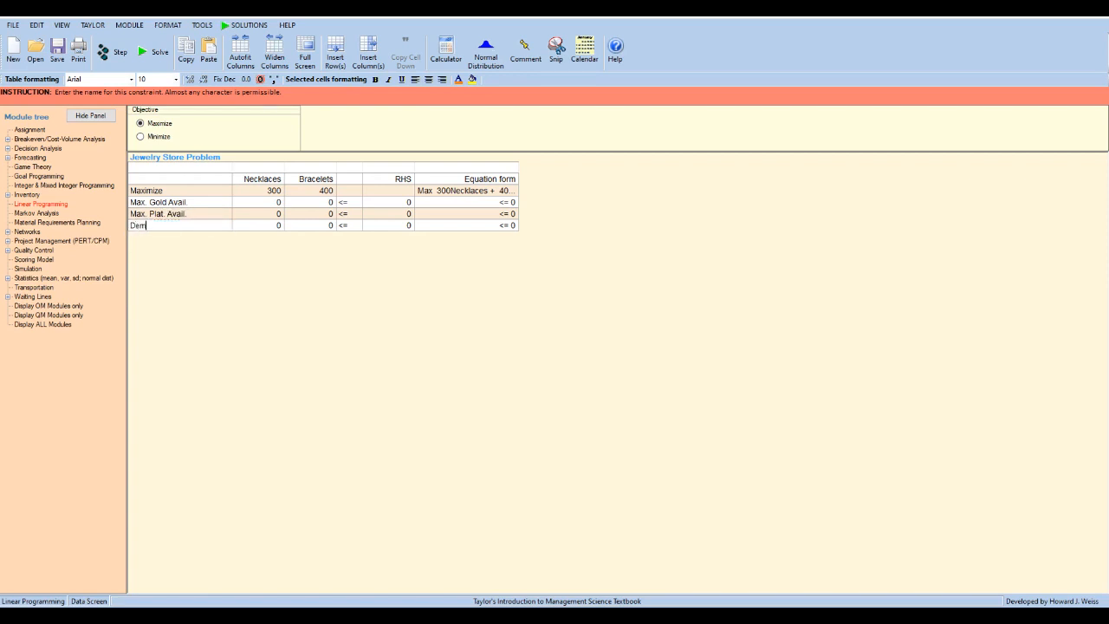
pyautogui.write('and For Bracelets')
# - Check the inequality sign set for each of the three constraints
pyautogui.click(350, 202)
pyautogui.click(350, 215)
pyautogui.click(349, 226)
pyautogui.click(350, 203)
pyautogui.click(349, 214)
pyautogui.click(349, 226)
pyautogui.click(349, 203)
pyautogui.click(350, 214)
pyautogui.click(350, 225)
pyautogui.click(350, 203)
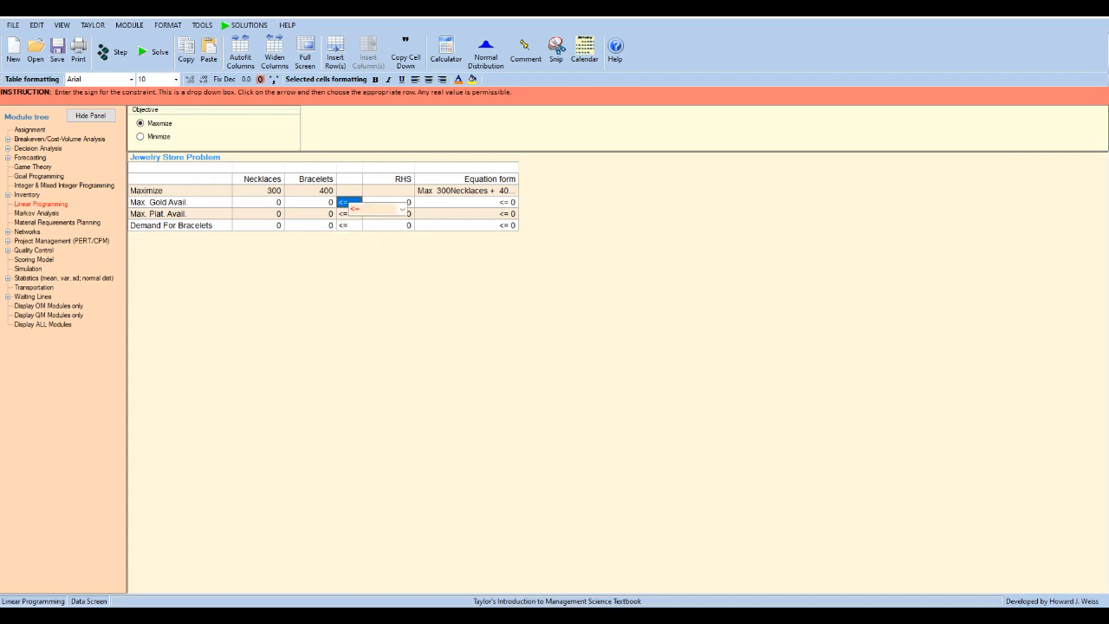
# - Fill the gold constraint with a right-hand side of 18 and coefficients of 3 for Necklaces and 2 for Bracelets
pyautogui.click(388, 202)
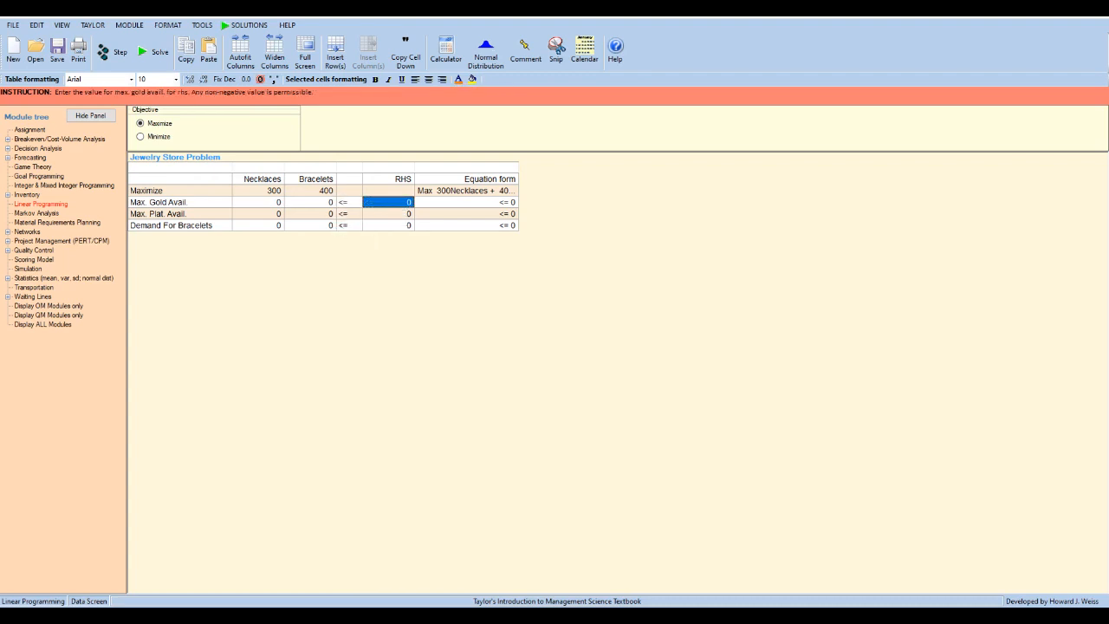
pyautogui.write('18')
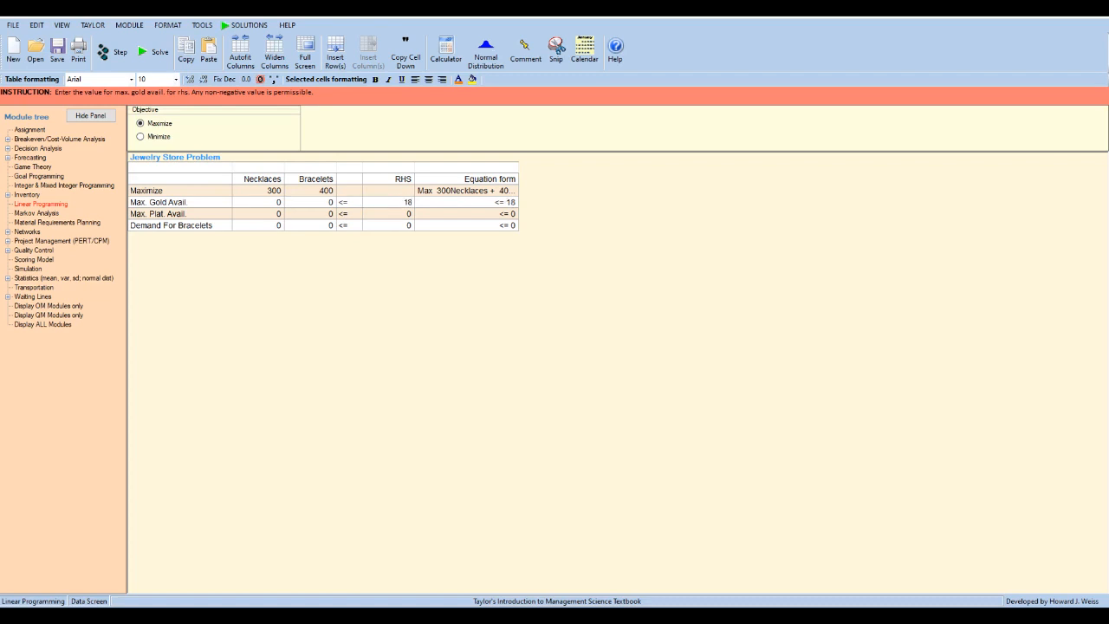
pyautogui.click(259, 202)
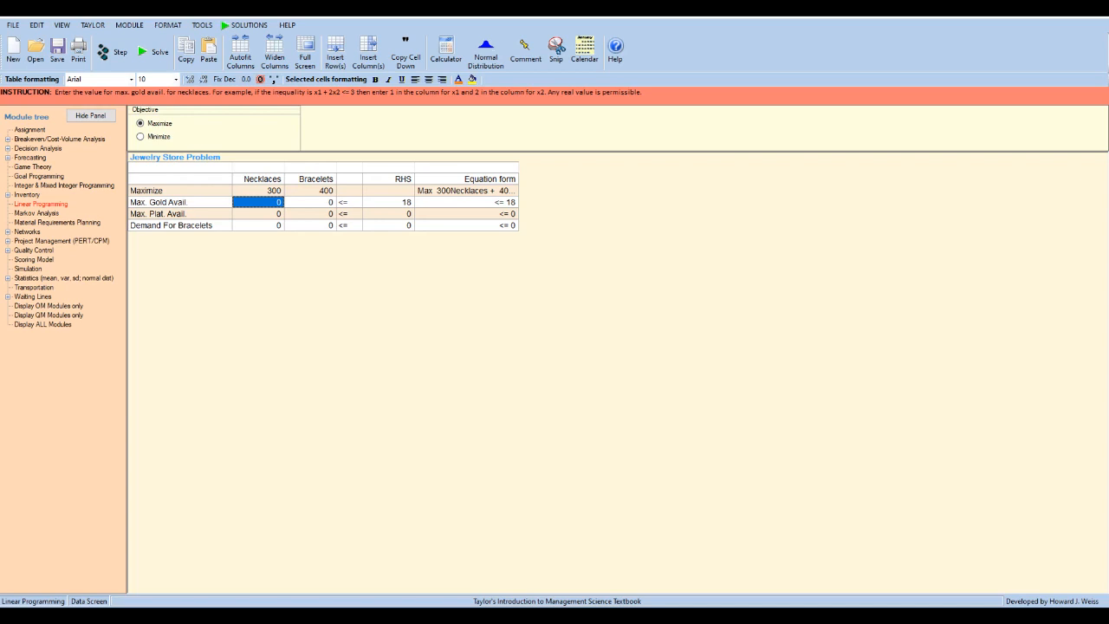
pyautogui.write('3')
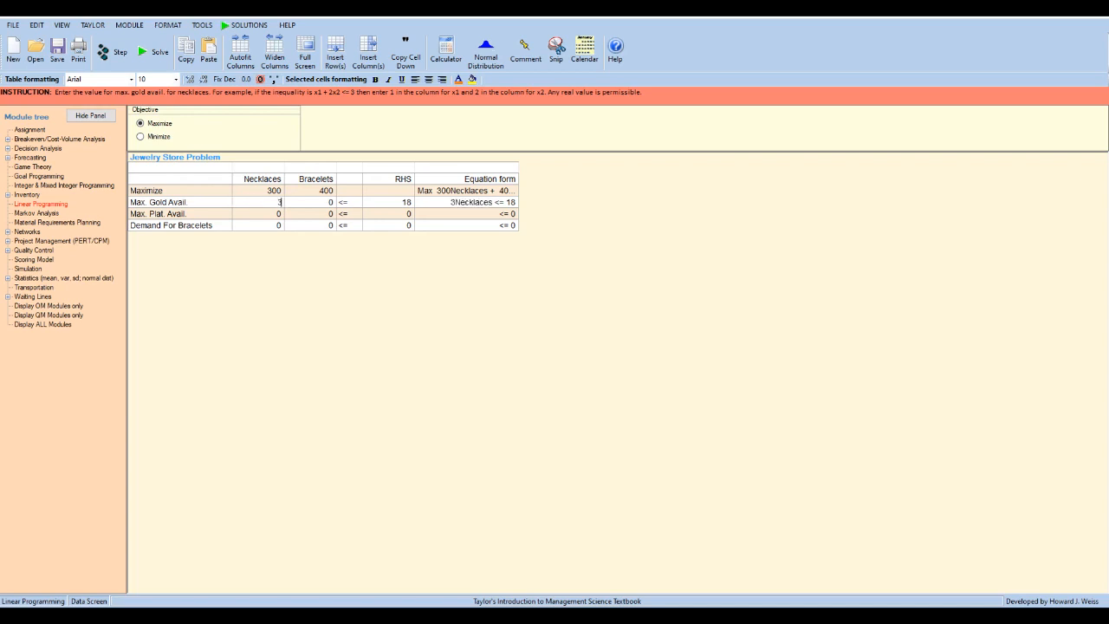
pyautogui.press('Tab')
pyautogui.write('2')
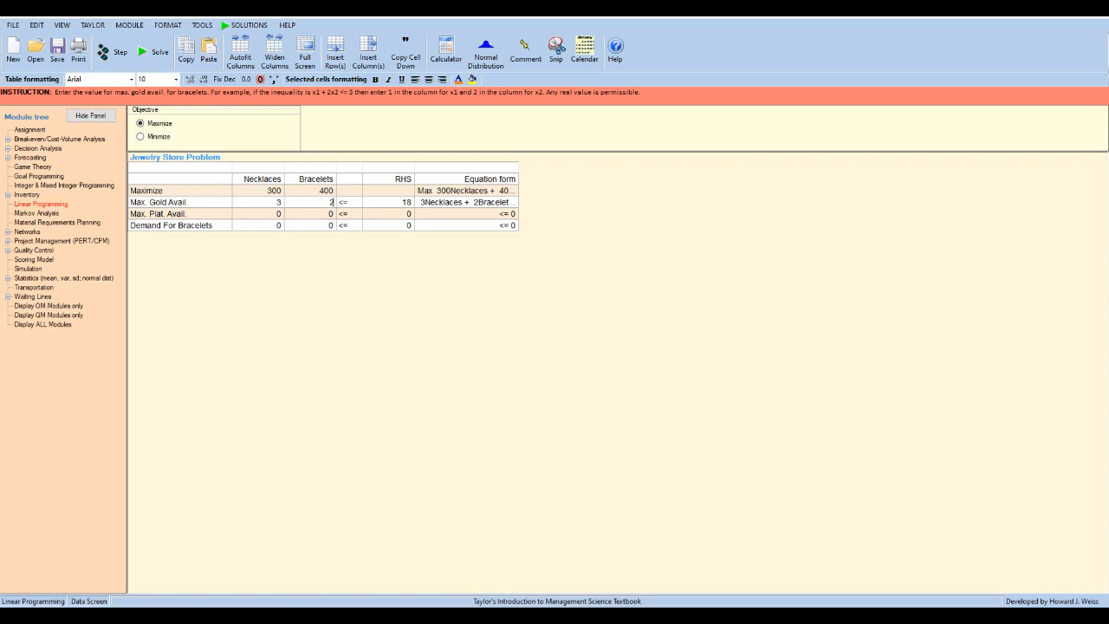
# - Fill the platinum constraint with a right-hand side of 20 and coefficients of 2 for Necklaces and 4 for Bracelets
pyautogui.click(388, 215)
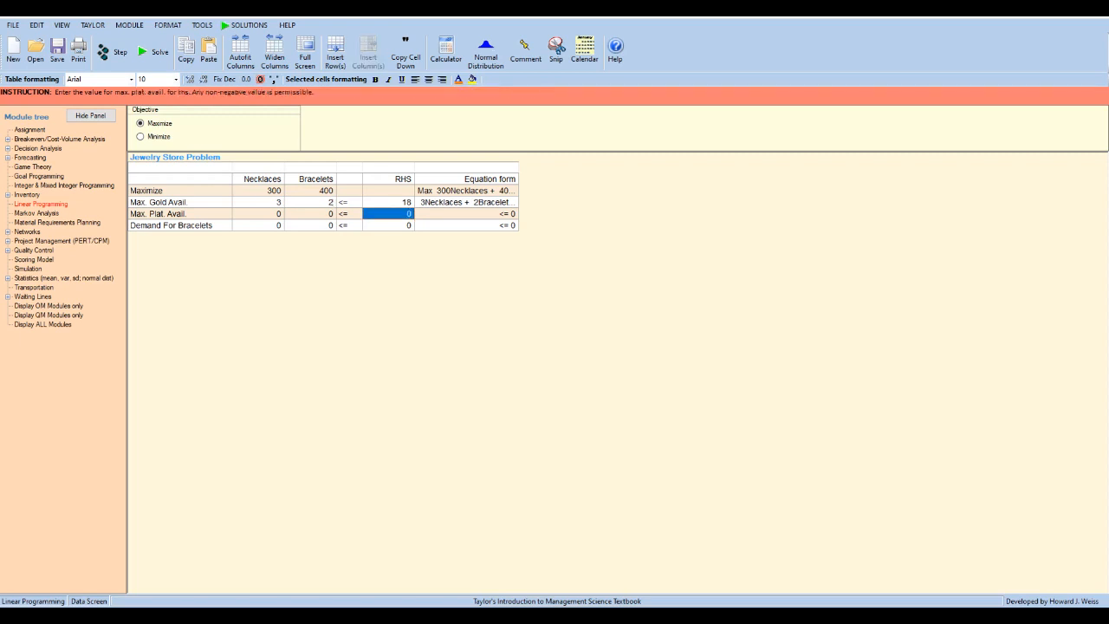
pyautogui.write('20')
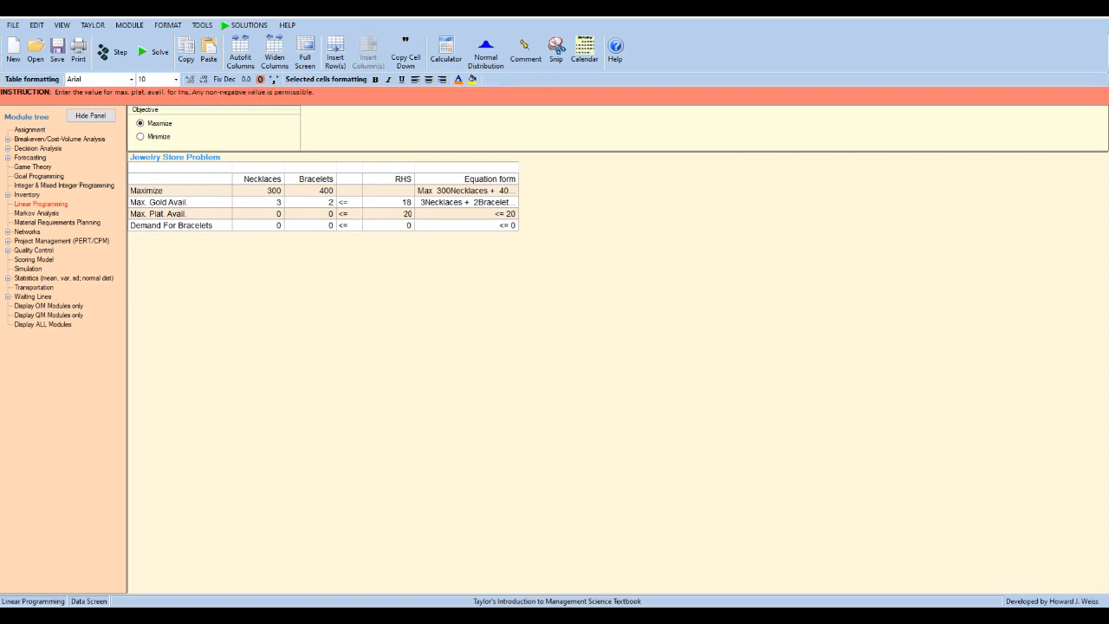
pyautogui.click(258, 215)
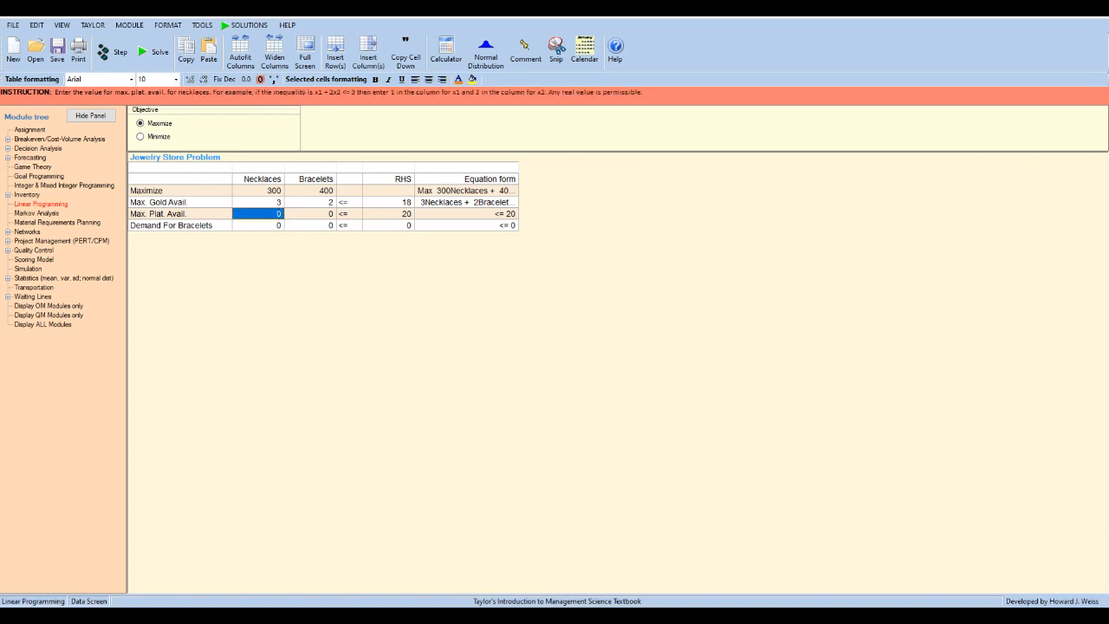
pyautogui.write('2')
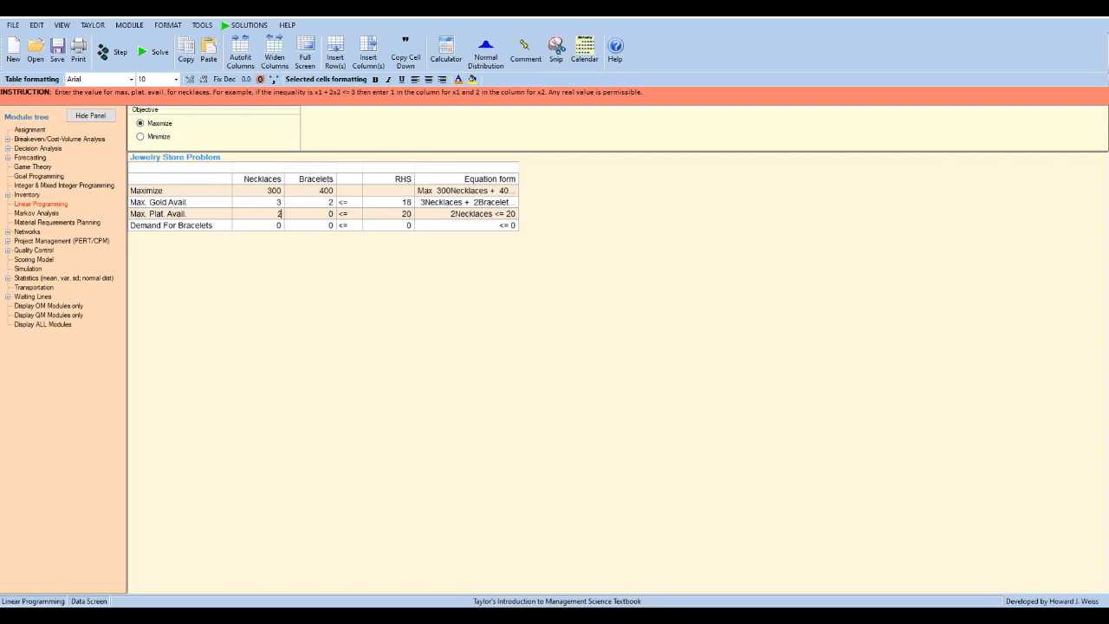
pyautogui.click(311, 214)
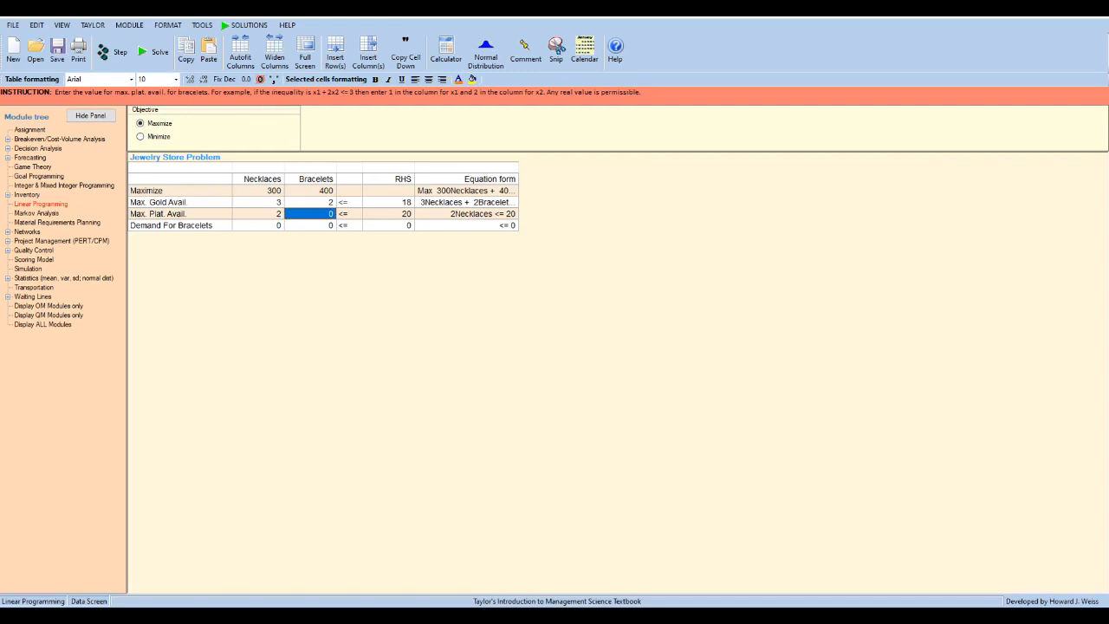
pyautogui.write('4')
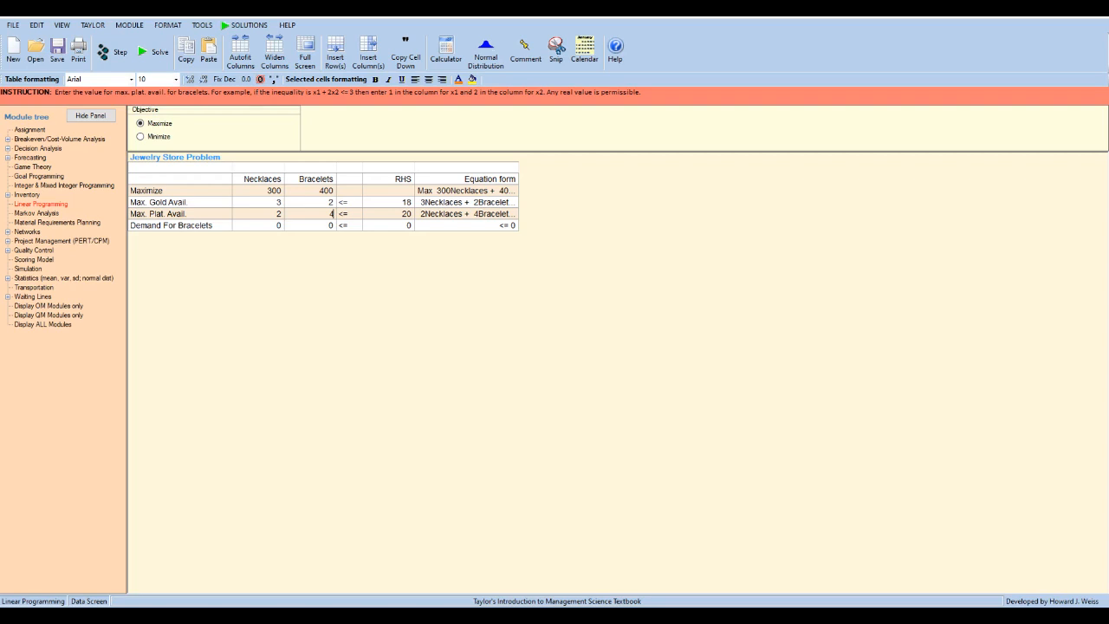
pyautogui.press('Return')
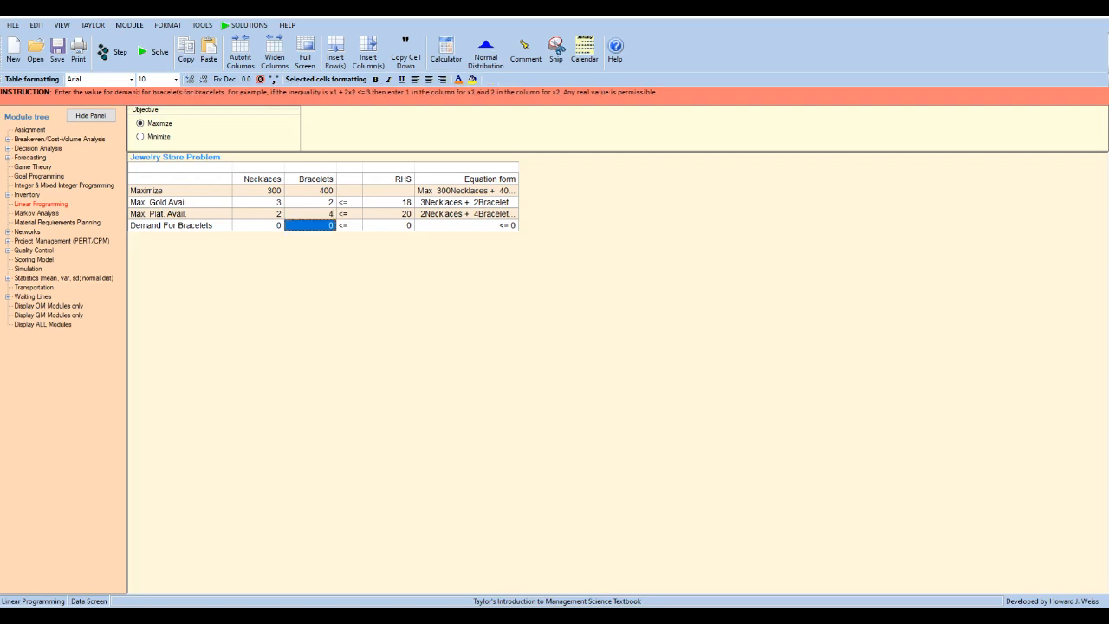
# - Set the bracelet demand constraint's Bracelets coefficient to 1 and its right-hand side to 4
pyautogui.write('1')
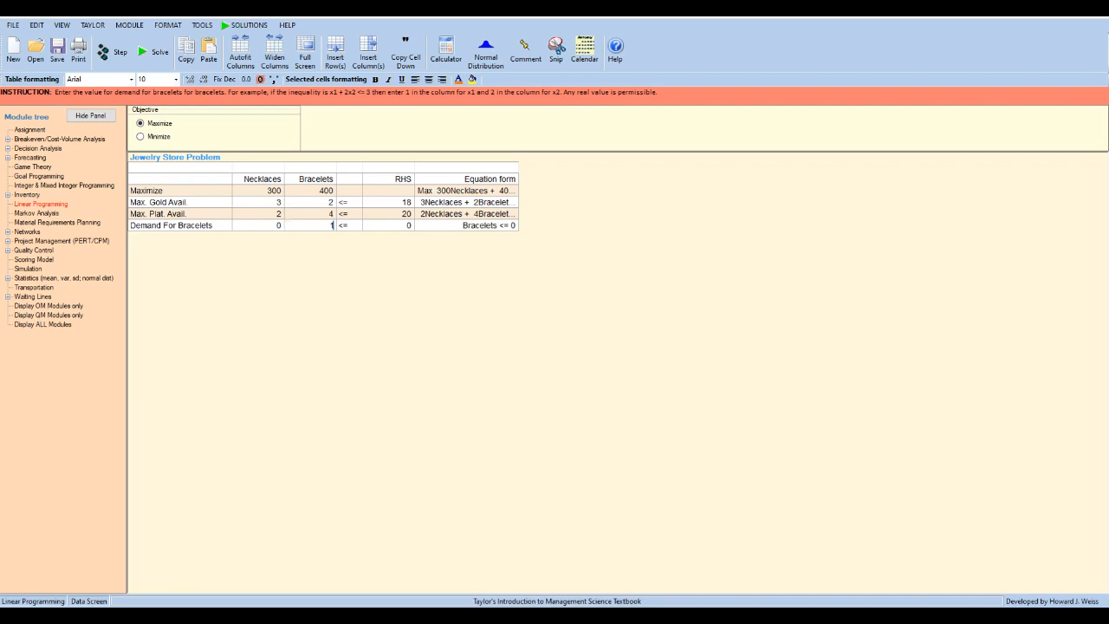
pyautogui.click(388, 226)
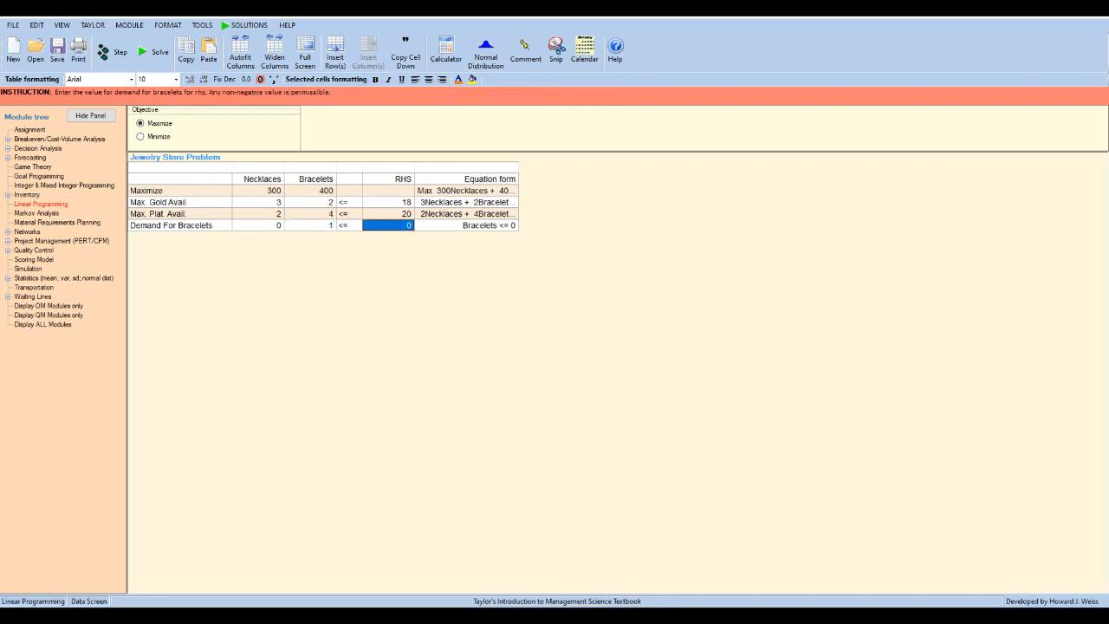
pyautogui.write('4')
# - Switch to PowerPoint, review the jewelry store question and its problem formulation slides, and return to the data table
pyautogui.hotkey('alt', 'Tab')
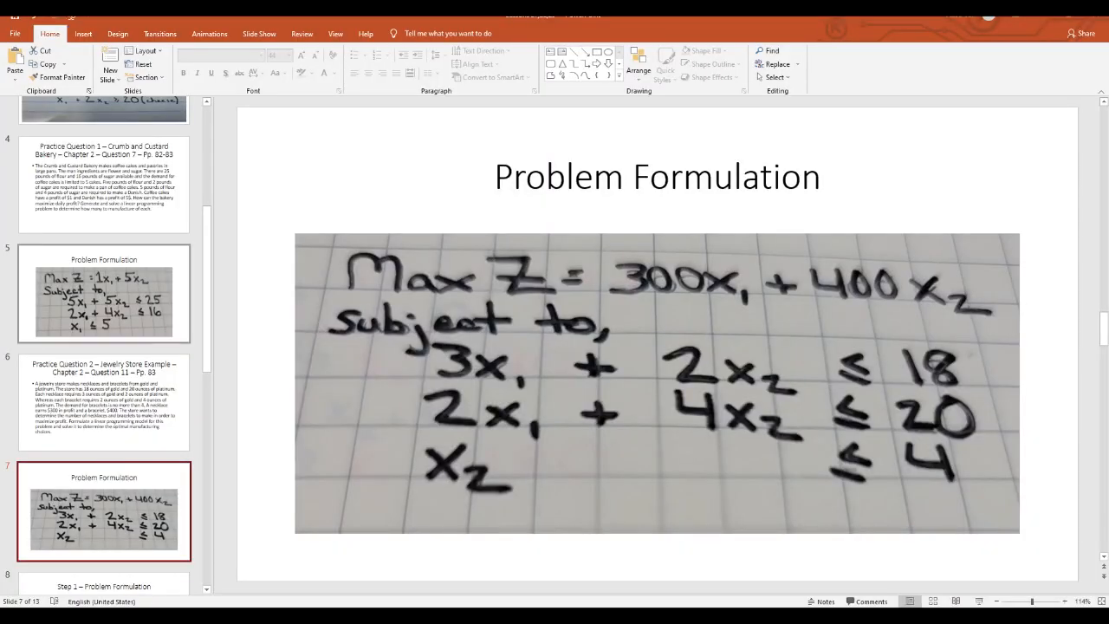
pyautogui.click(165, 403)
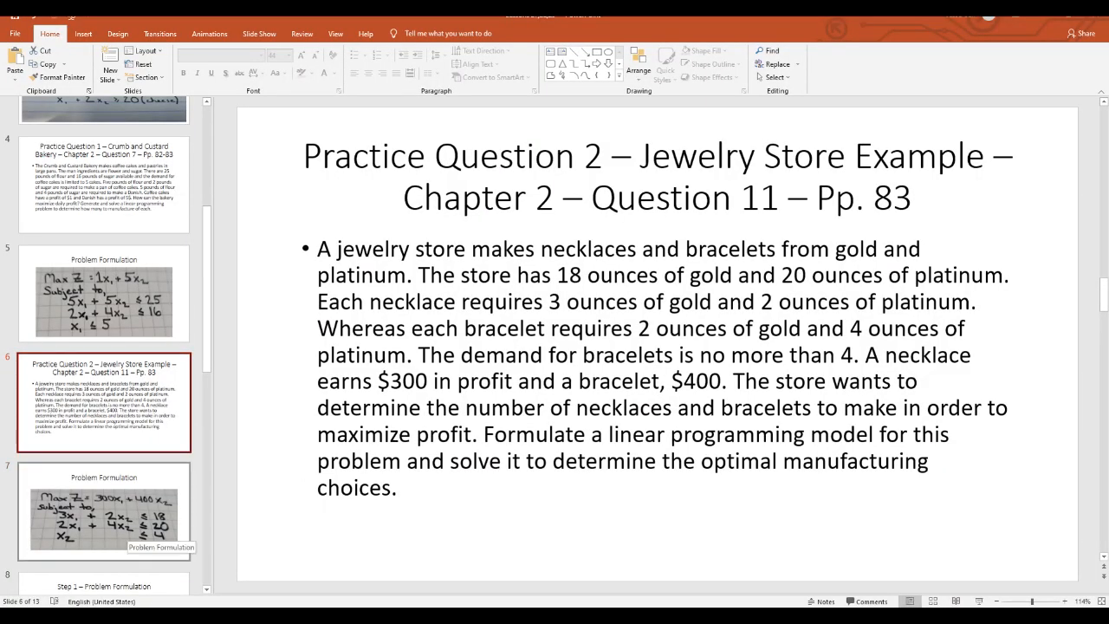
pyautogui.click(130, 531)
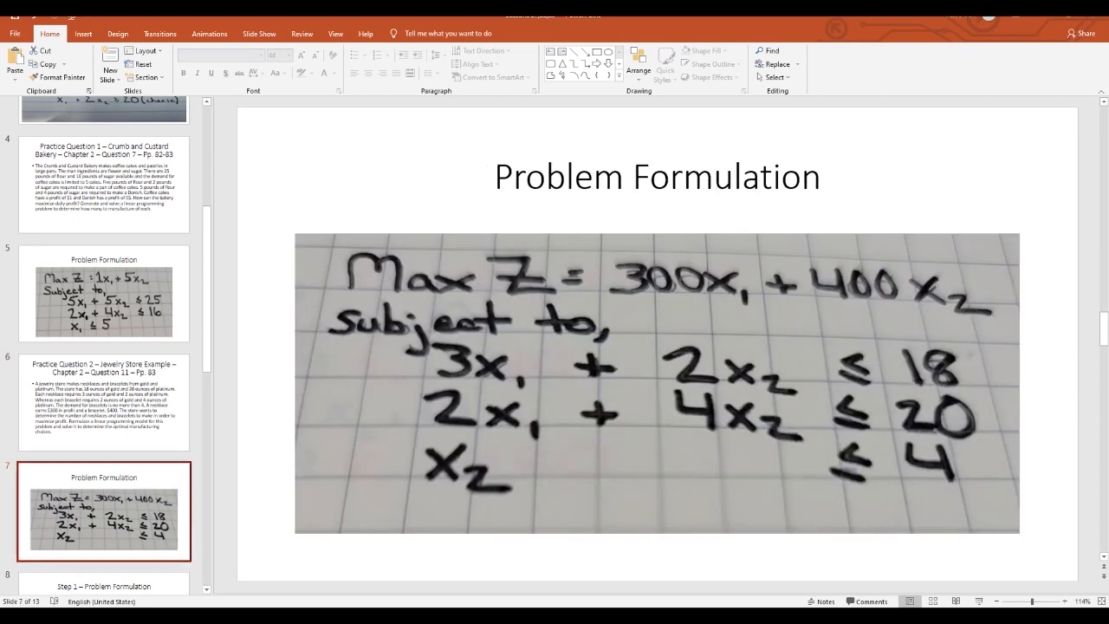
pyautogui.hotkey('alt', 'Tab')
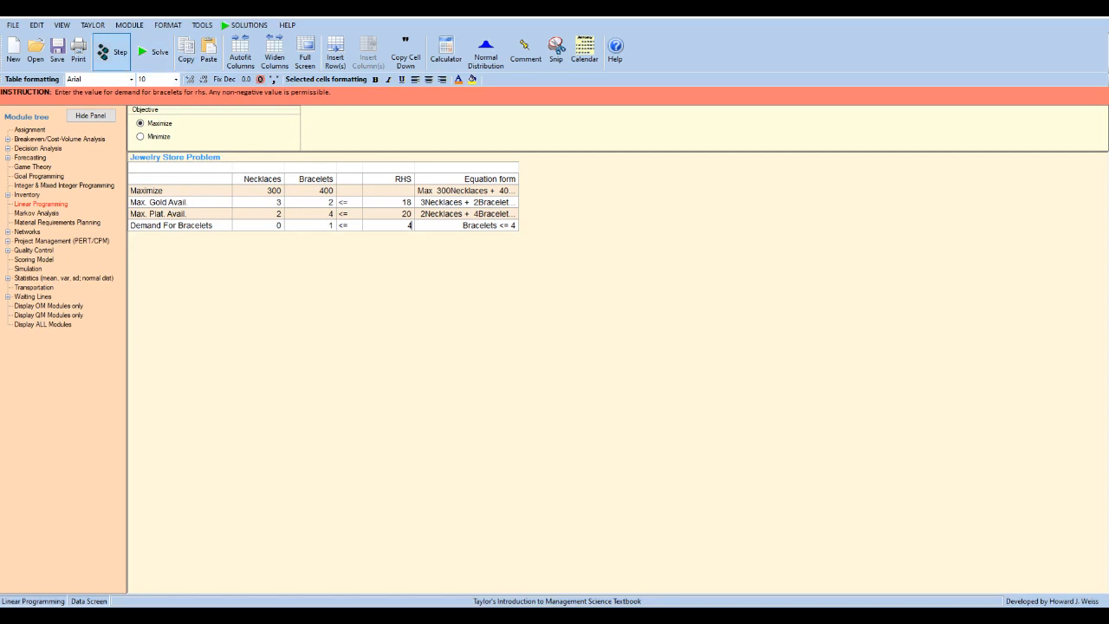
# - Solve the jewelry store linear programming problem
pyautogui.click(154, 54)
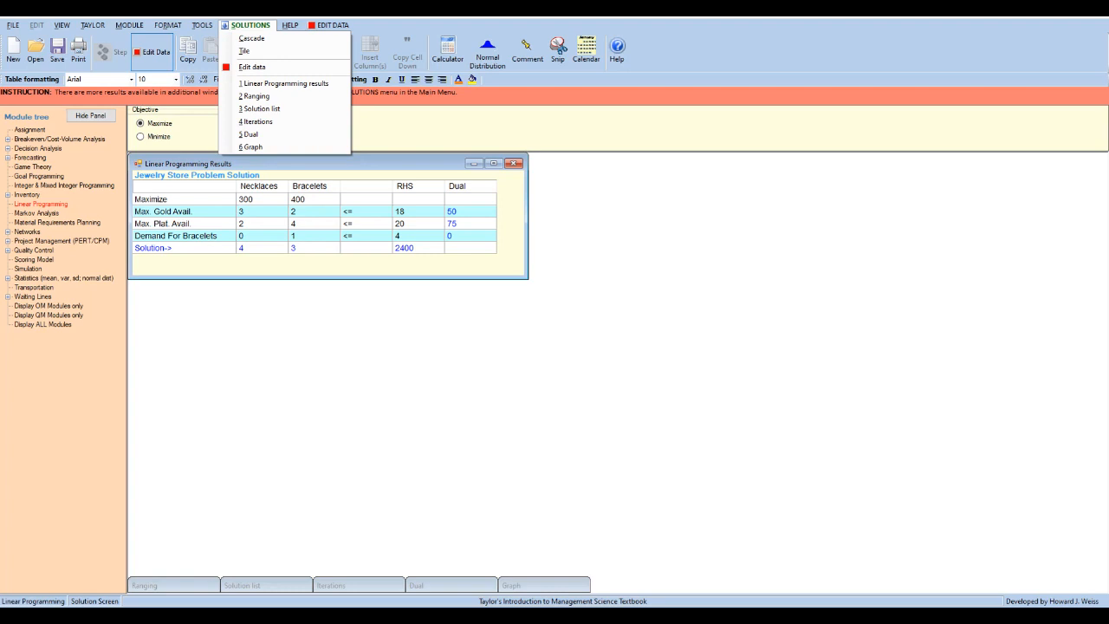
pyautogui.moveTo(13, 25)
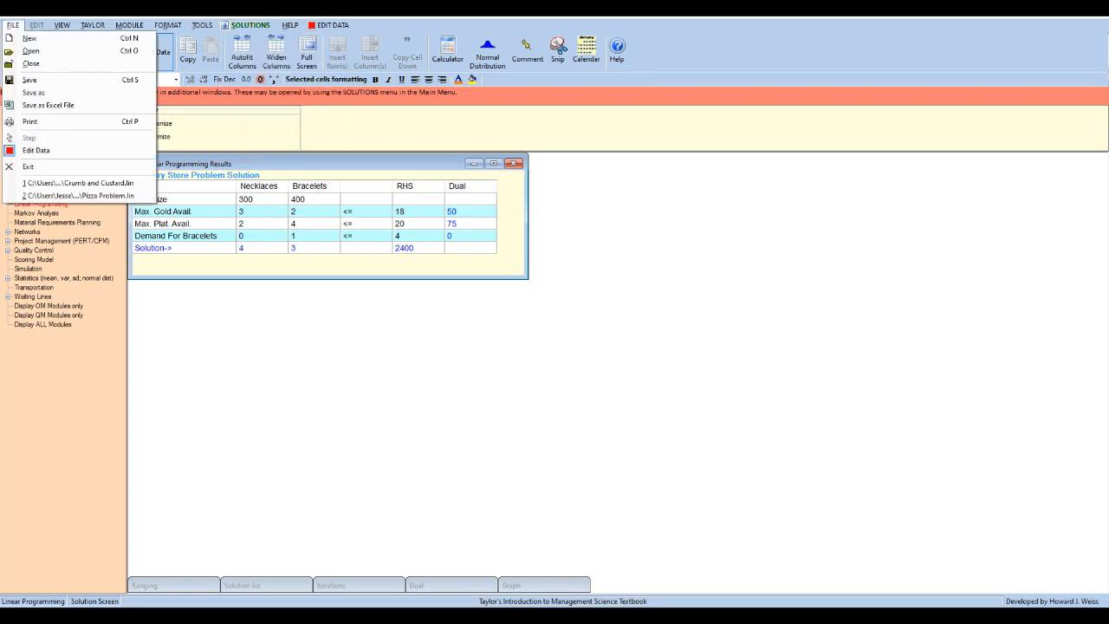
# - Save the solved problem as a linear programming file named Jewelry Store Example in the Documents folder
pyautogui.click(33, 91)
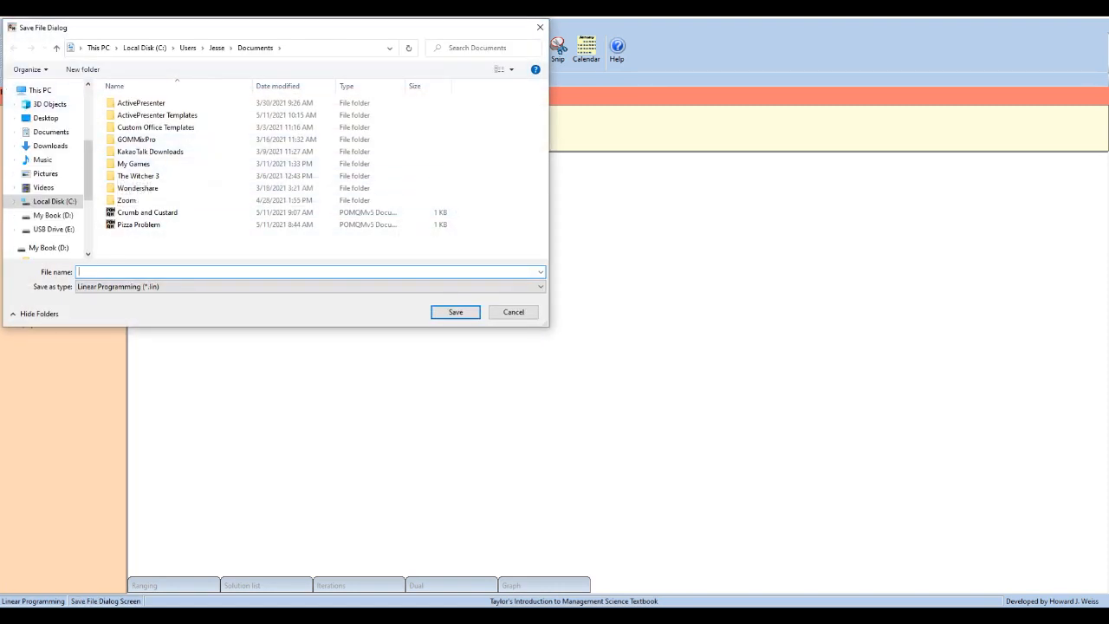
pyautogui.write('welry Store Example')
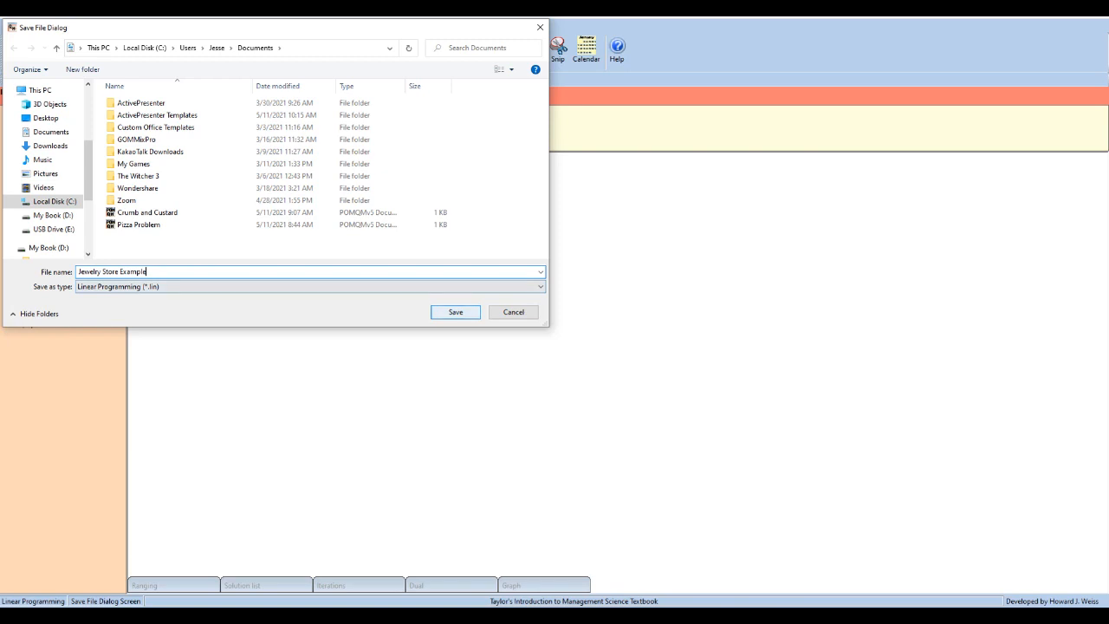
pyautogui.press('Return')
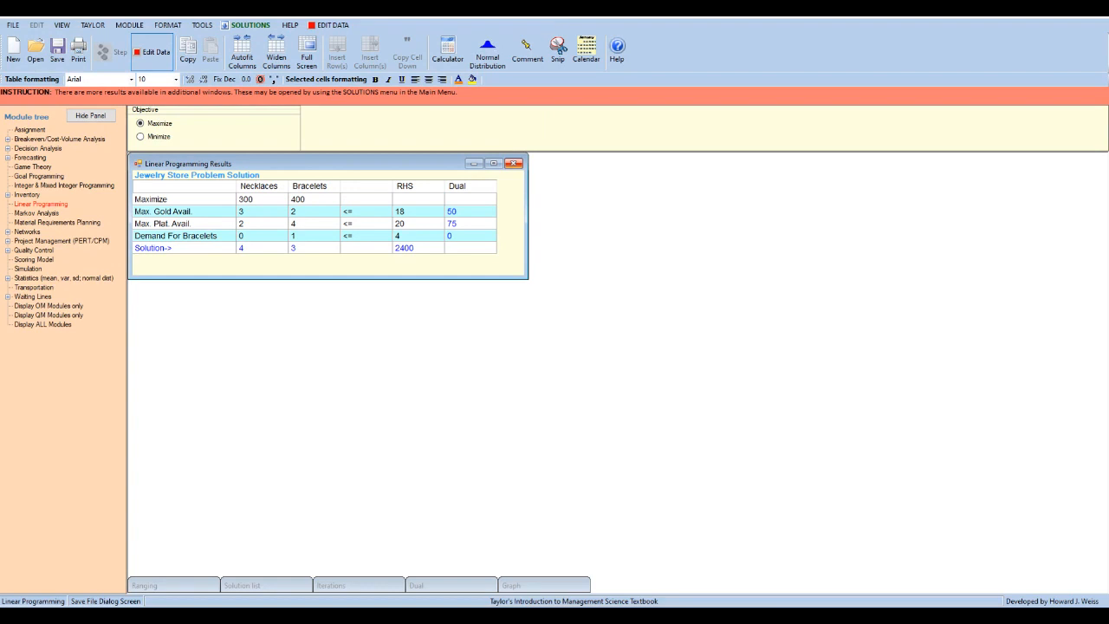
pyautogui.click(13, 25)
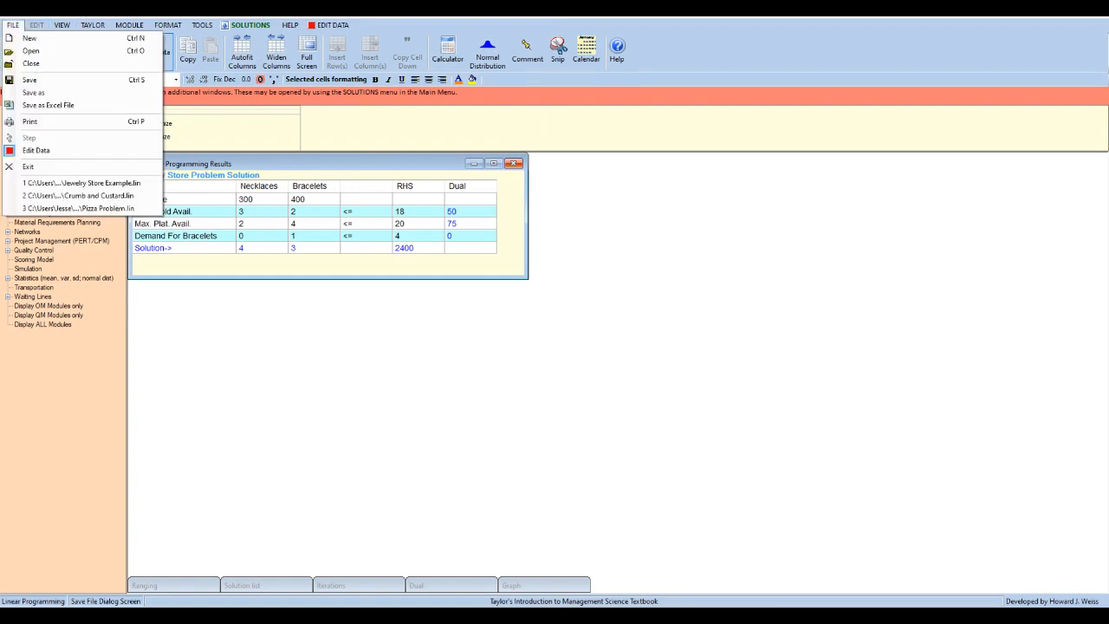
pyautogui.click(29, 39)
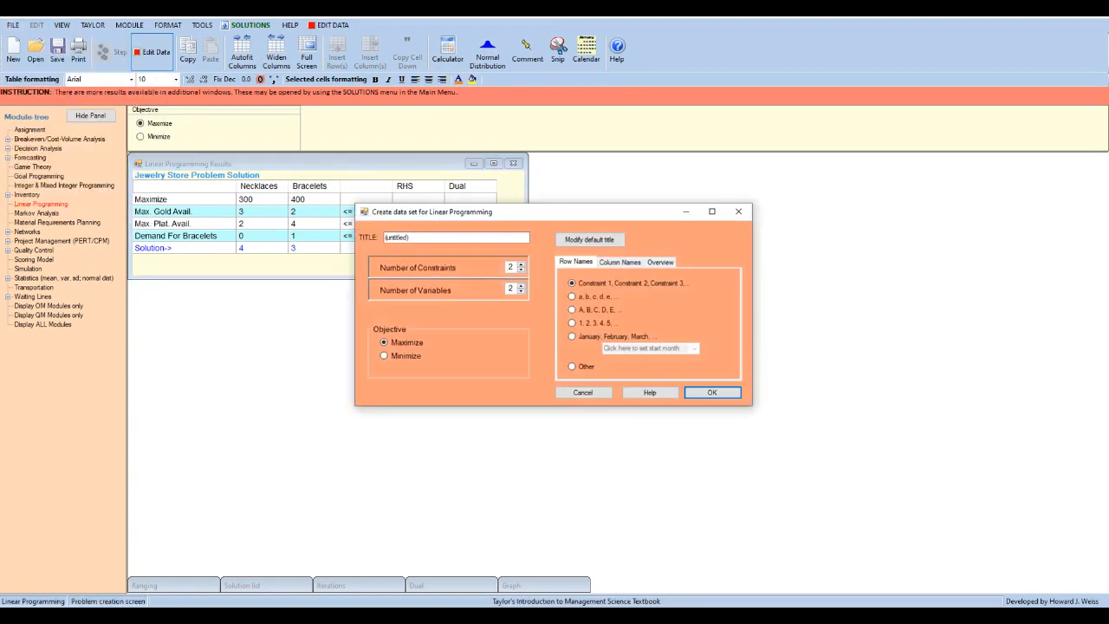
pyautogui.click(739, 211)
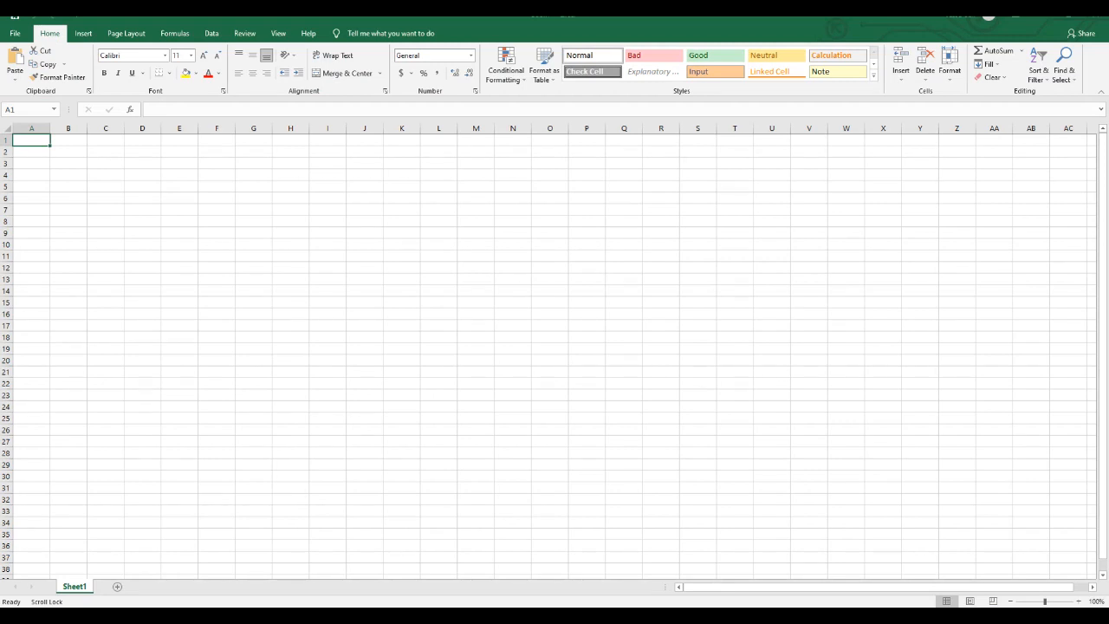
# - In a blank Excel worksheet, enter the title Jewelry Store Example in cell A1
pyautogui.write('Je')
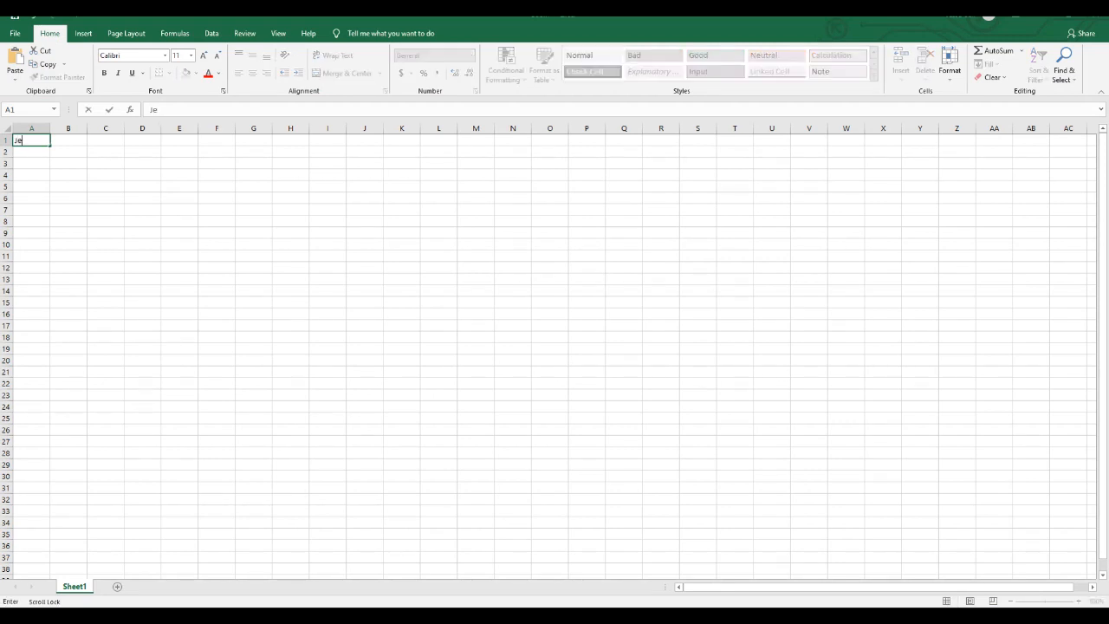
pyautogui.write('welry Store Example')
pyautogui.press('Return')
pyautogui.press('Return')
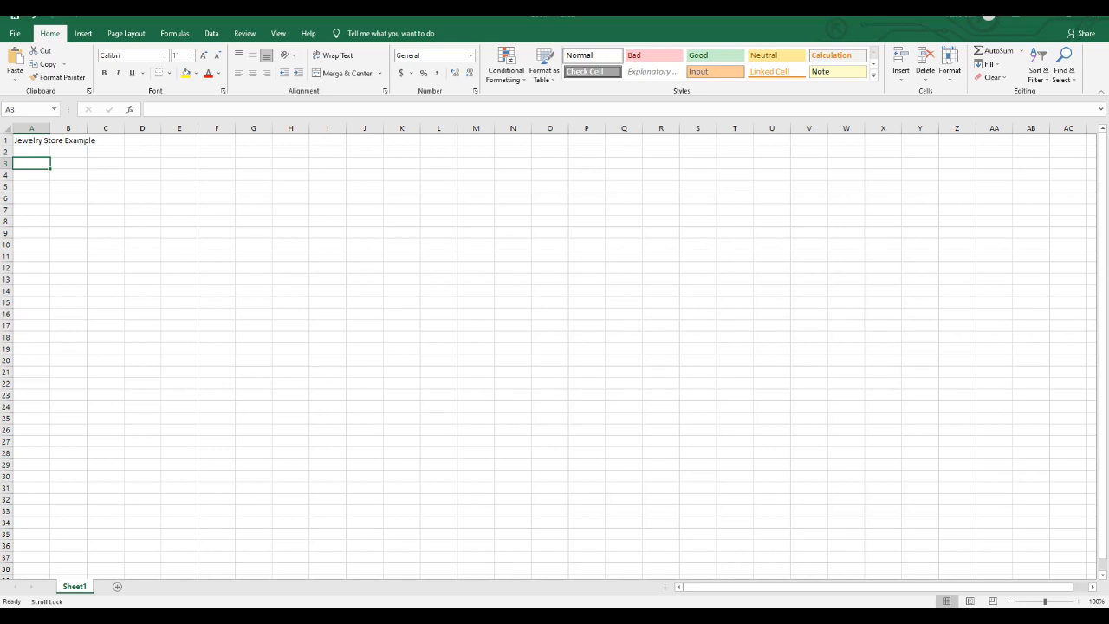
# - Enter the label Products in cell A3 and widen all the worksheet's columns equally
pyautogui.write('Prdoc')
pyautogui.press('BackSpace')
pyautogui.press('BackSpace')
pyautogui.press('BackSpace')
pyautogui.write('odcuts')
pyautogui.press('BackSpace')
pyautogui.press('BackSpace')
pyautogui.press('BackSpace')
pyautogui.press('BackSpace')
pyautogui.write('ucts')
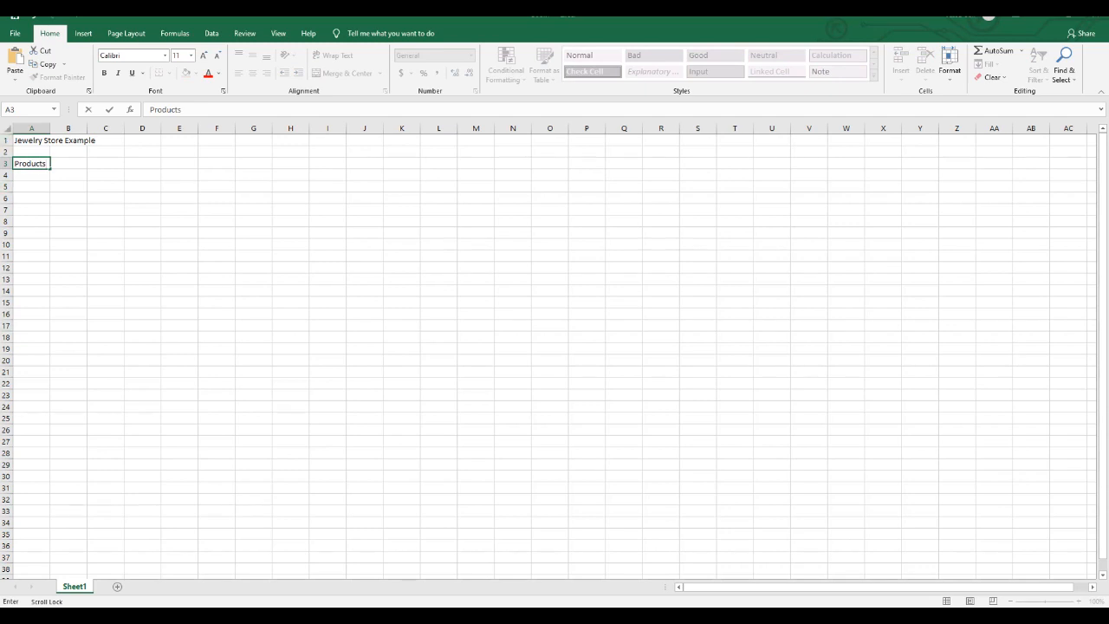
pyautogui.click(6, 130)
pyautogui.moveTo(49, 129); pyautogui.dragTo(88, 129)
# - Enter the product names Necklaces in cell B3 and Bracelets in cell C3
pyautogui.click(126, 163)
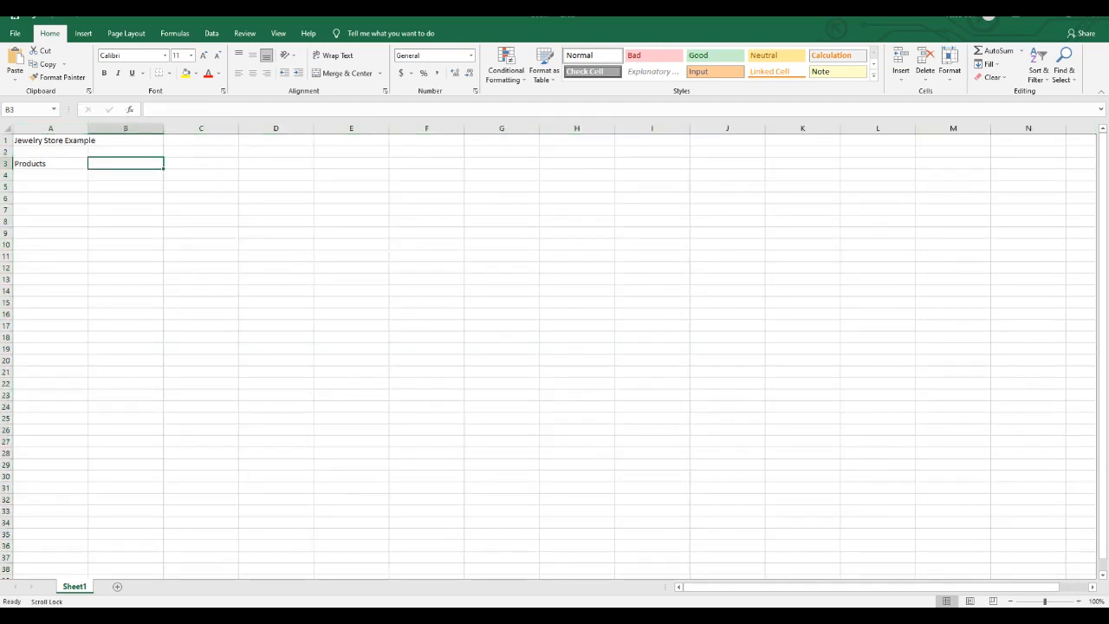
pyautogui.write('Necklaces')
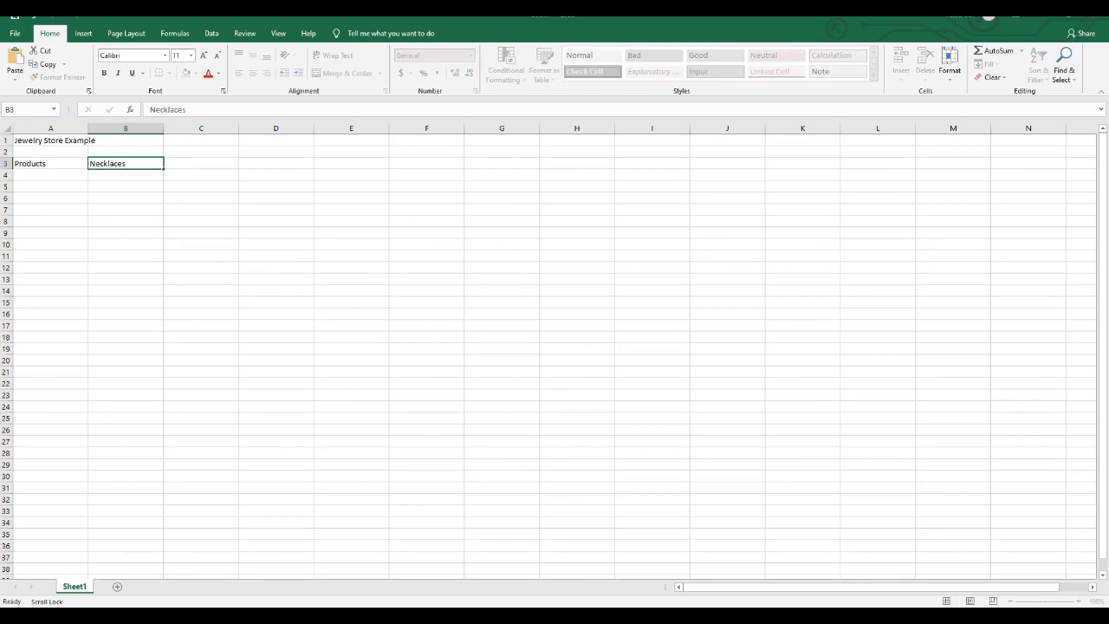
pyautogui.press('Tab')
pyautogui.write('Bracel')
pyautogui.press('BackSpace')
pyautogui.write('lets')
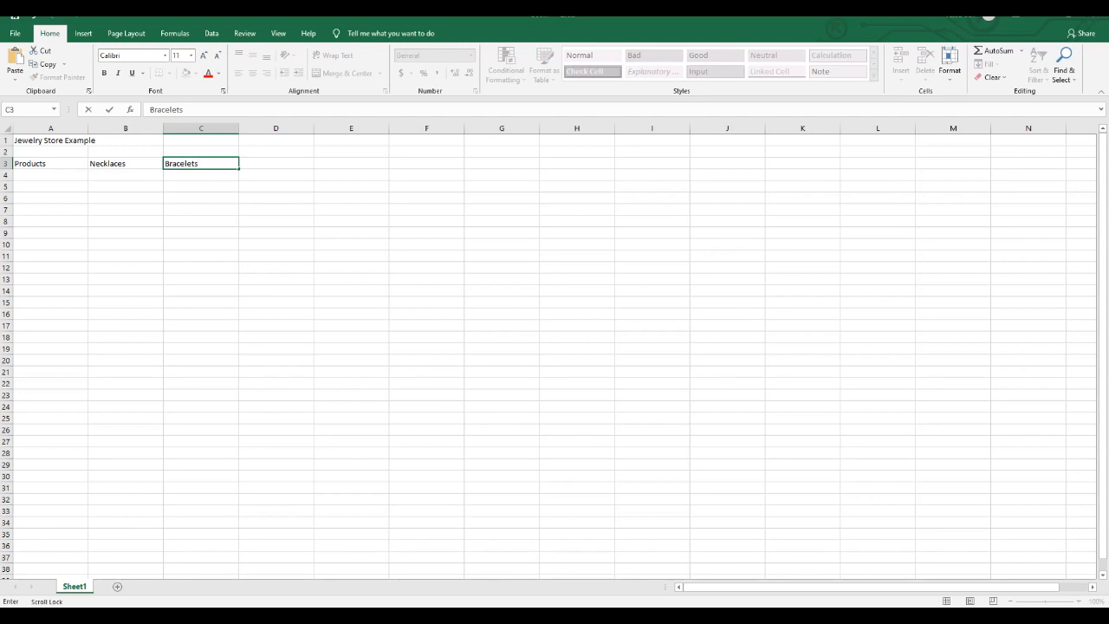
pyautogui.press('Return')
# - Fill row 4 with the label Revenue and values of 300 for Necklaces and 400 for Bracelets
pyautogui.write('Rev')
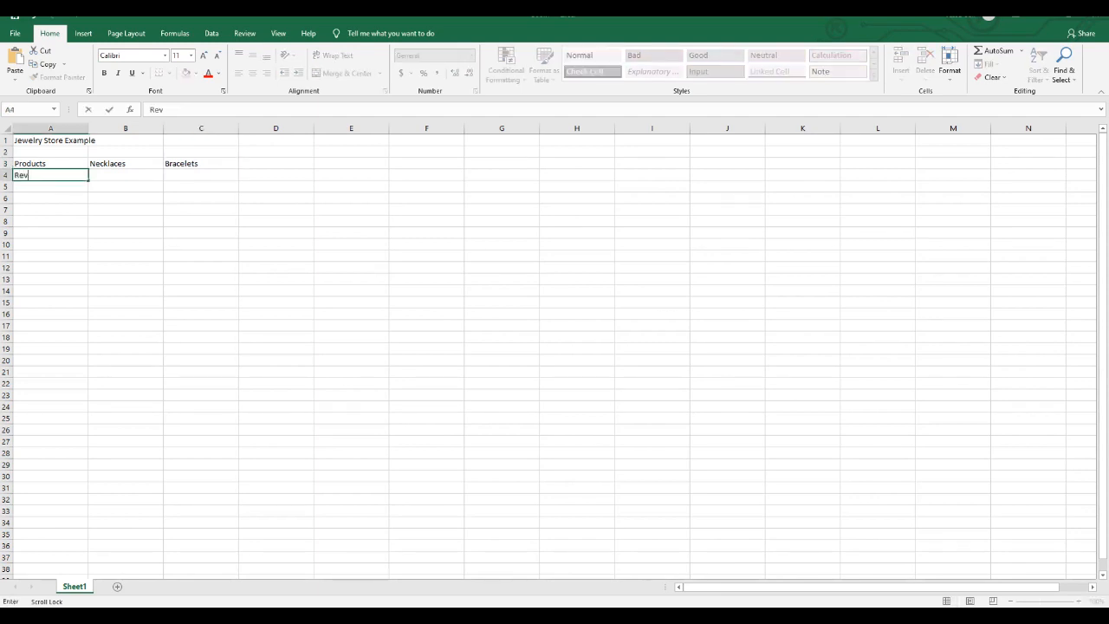
pyautogui.write('enue')
pyautogui.press('Tab')
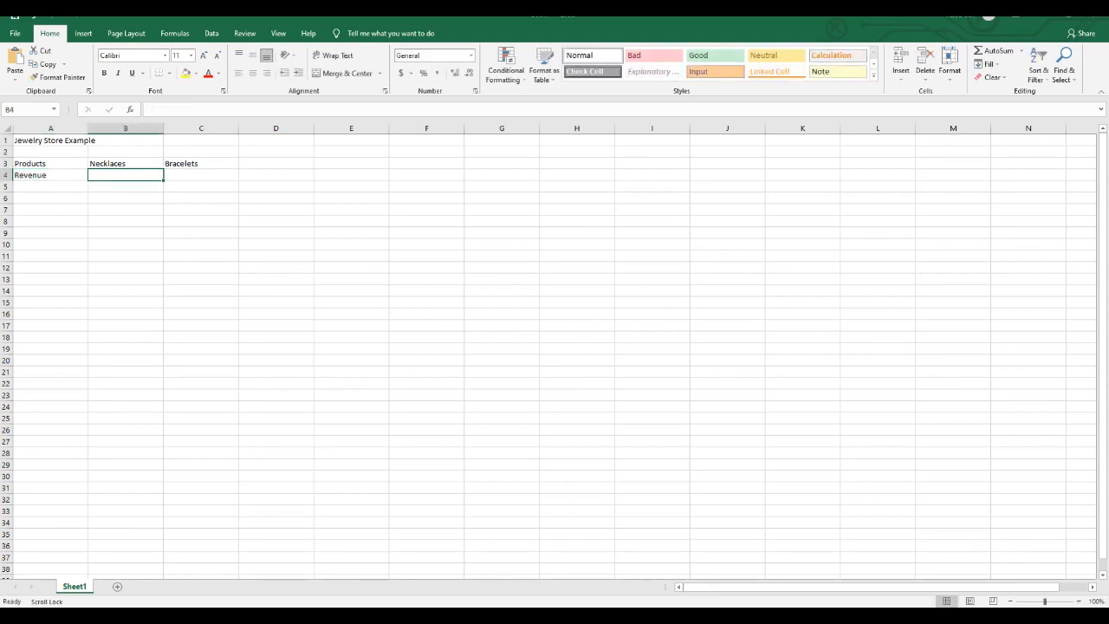
pyautogui.write('300')
pyautogui.press('Tab')
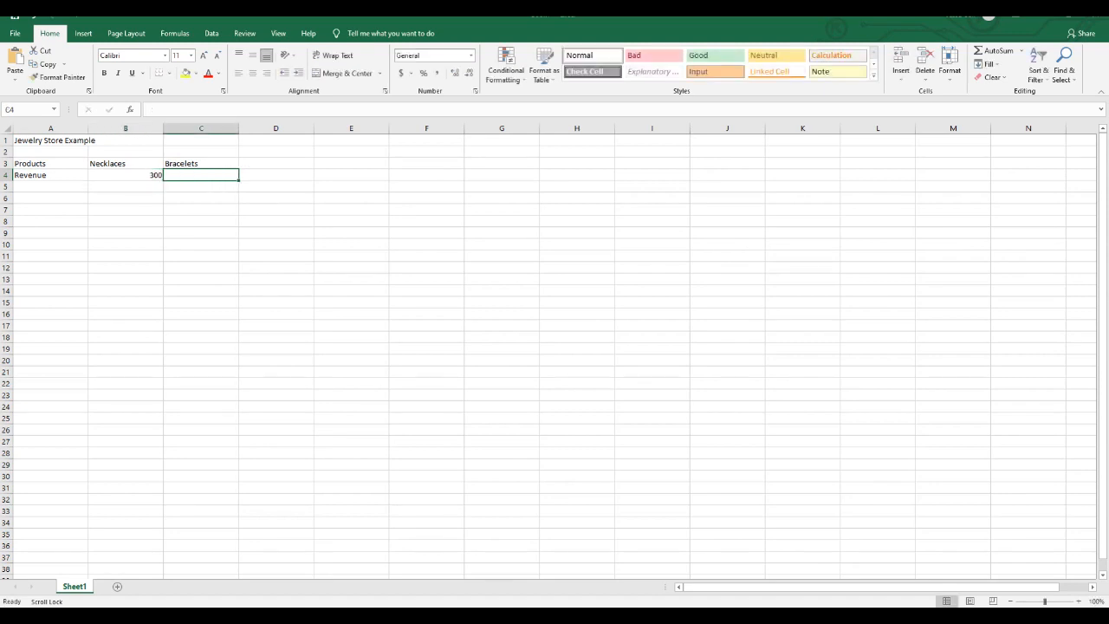
pyautogui.write('400')
pyautogui.press('Return')
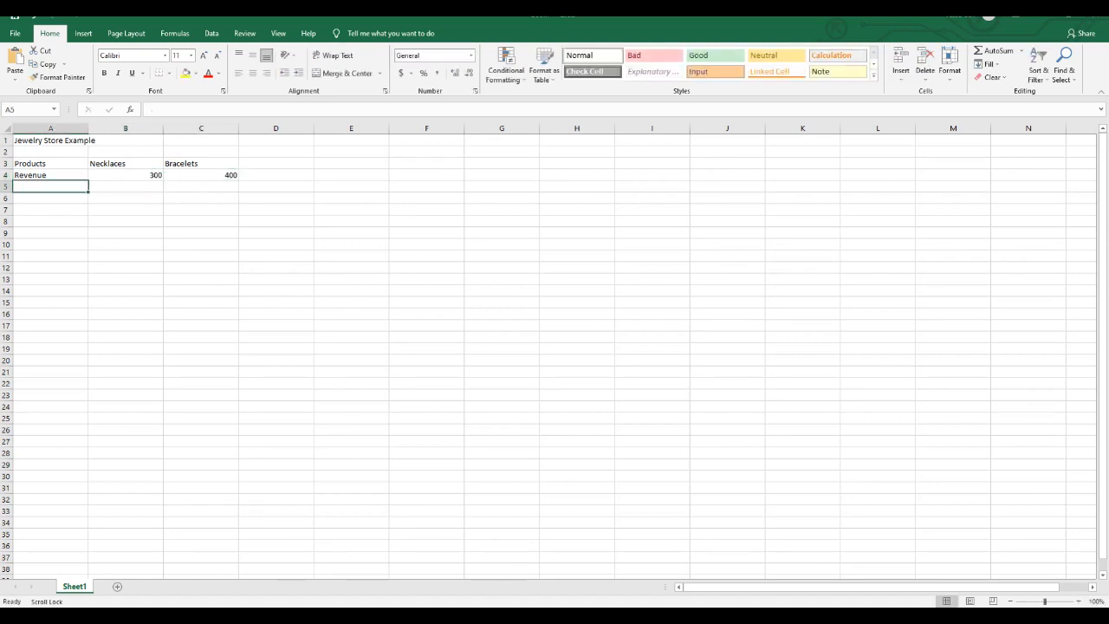
# - Enter the heading Resources in cell A6 and the first constraint label, Max. Gold Avail., in A7
pyautogui.click(50, 198)
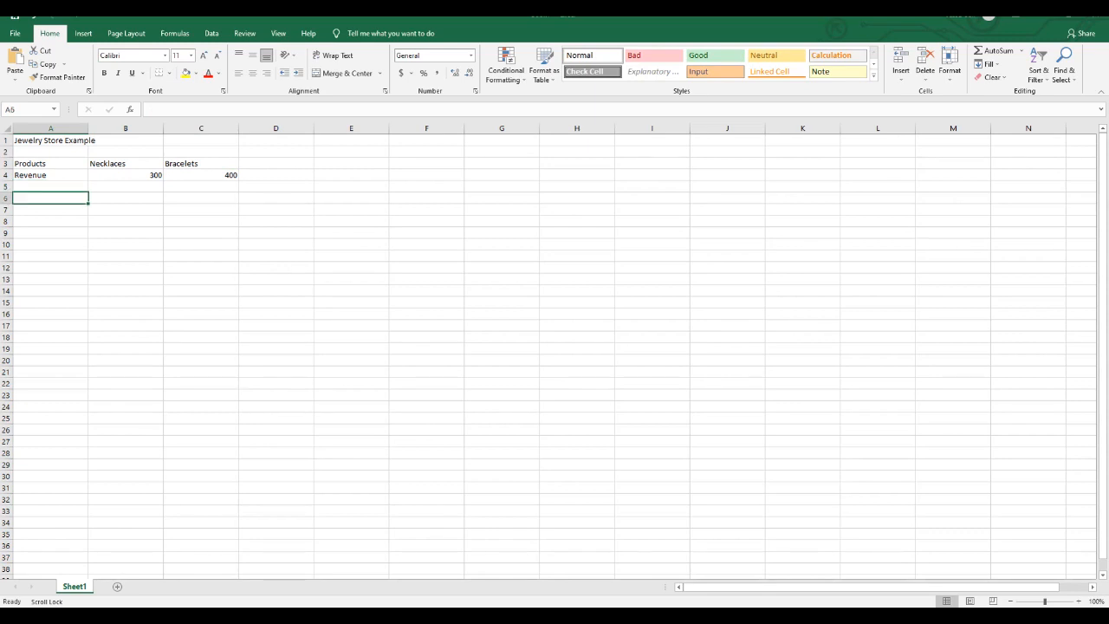
pyautogui.write('Resources')
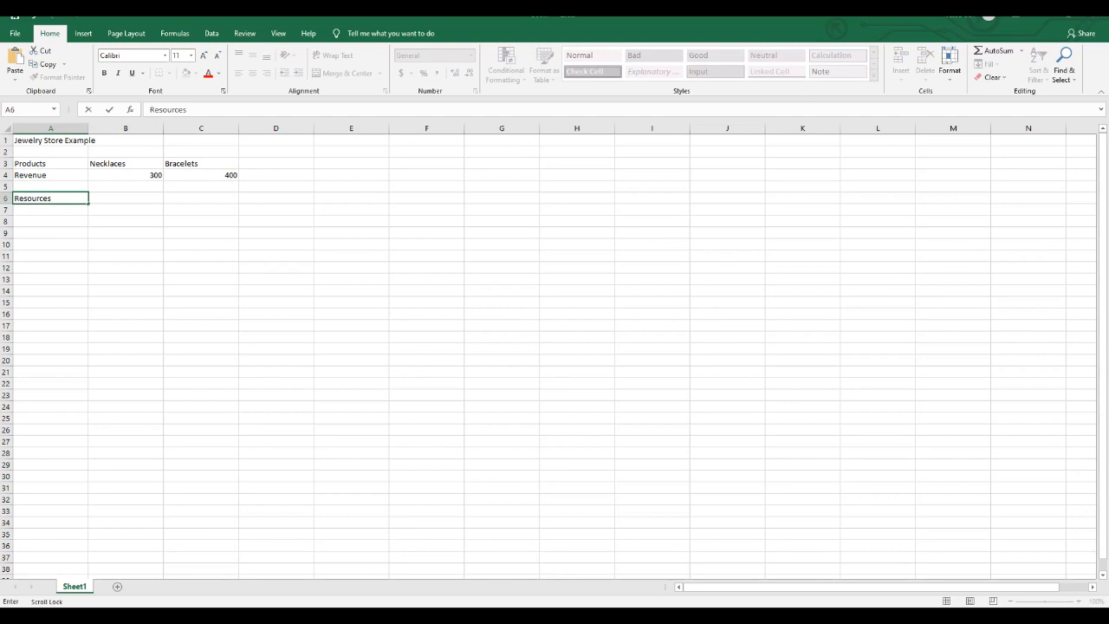
pyautogui.press('Return')
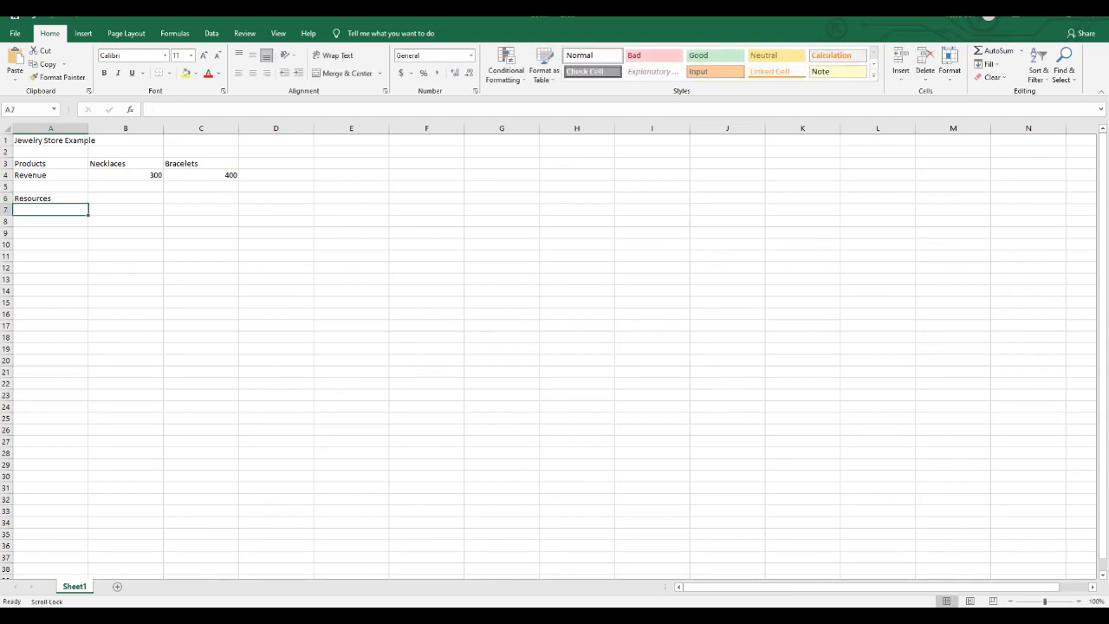
pyautogui.write('Max. Gold')
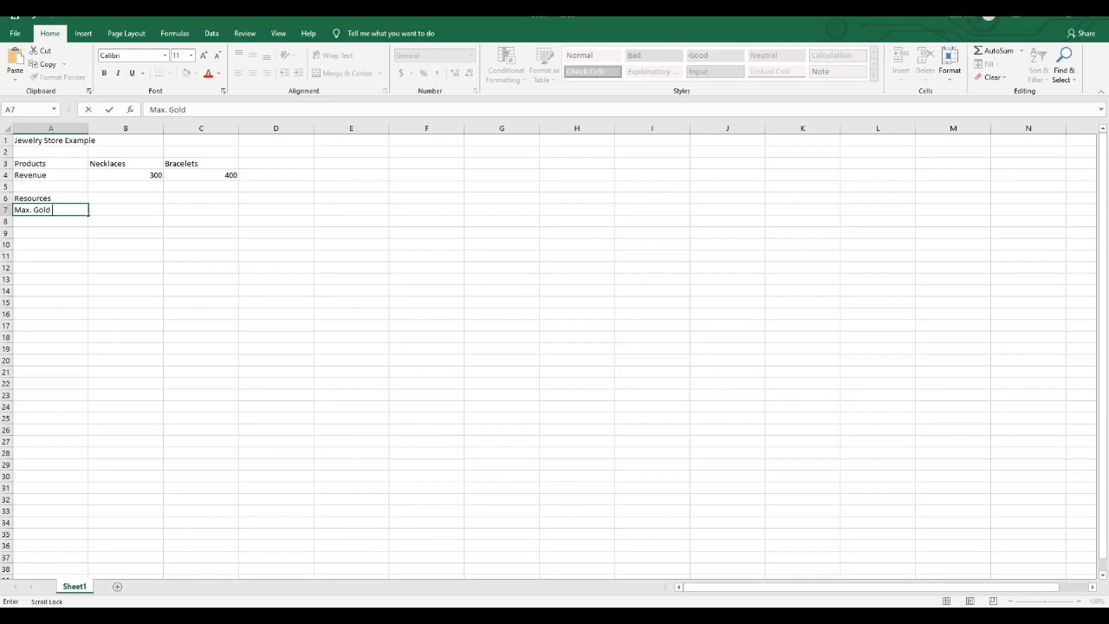
pyautogui.press('BackSpace')
pyautogui.write('Avail.')
pyautogui.press('Return')
# - Enter the constraint labels Max. Plat. Avail. in cell A8 and Demand For Bracel. in cell A9
pyautogui.write('Max. ')
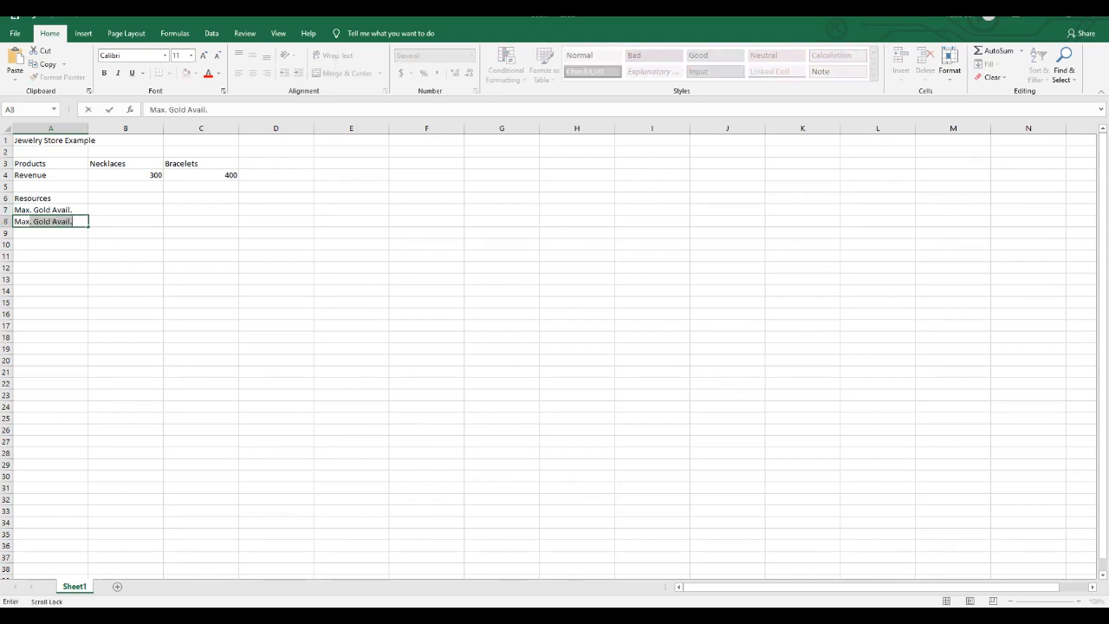
pyautogui.write('Plat. A')
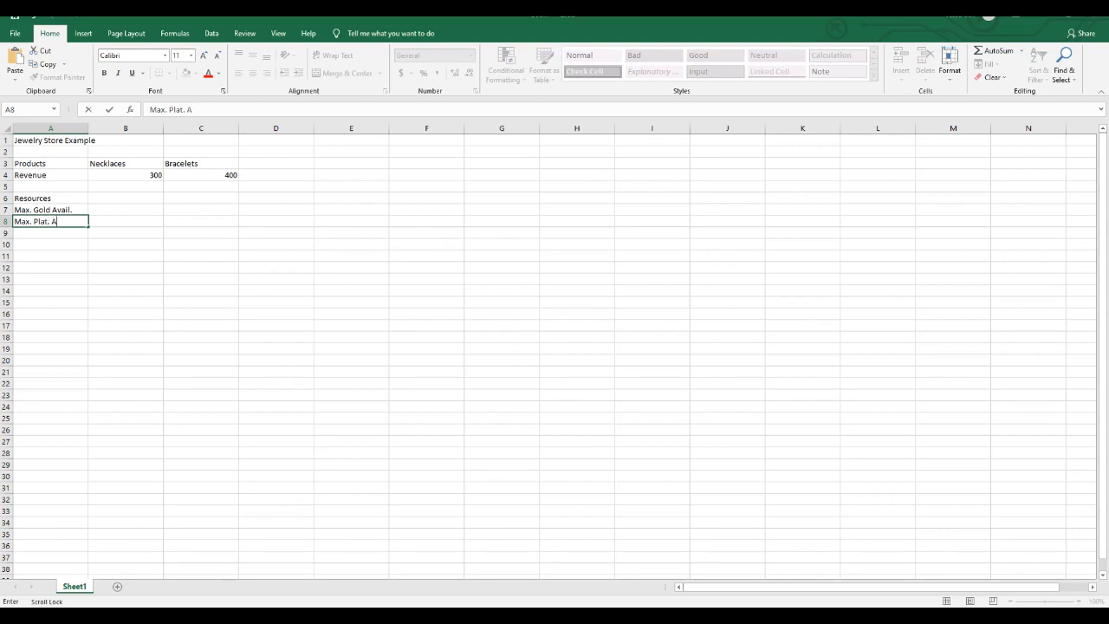
pyautogui.write('vail.')
pyautogui.press('Return')
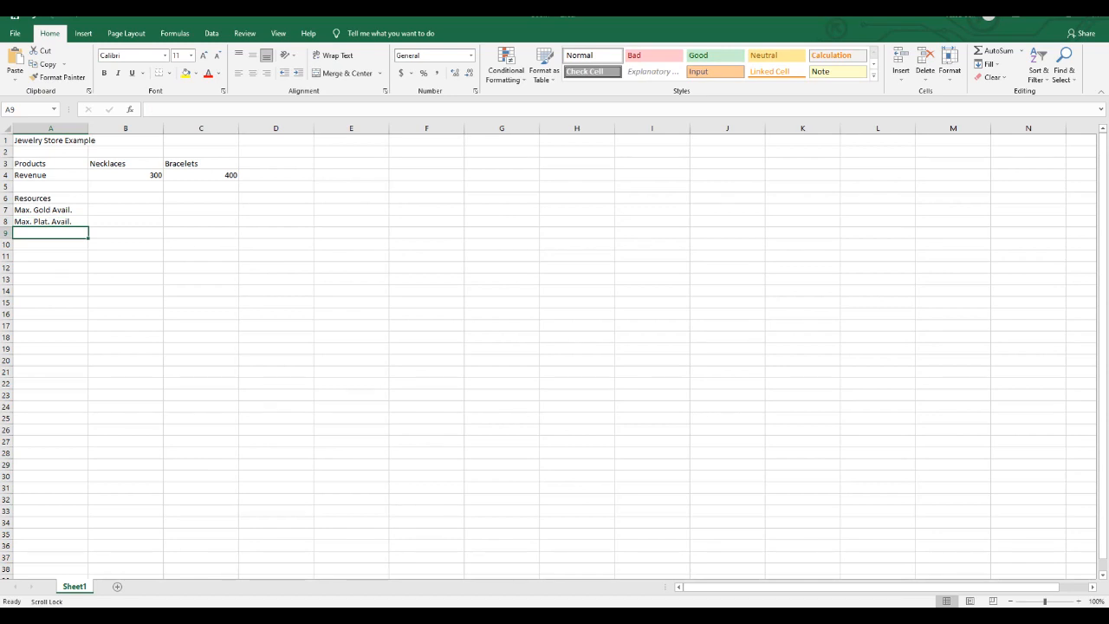
pyautogui.write('Demand')
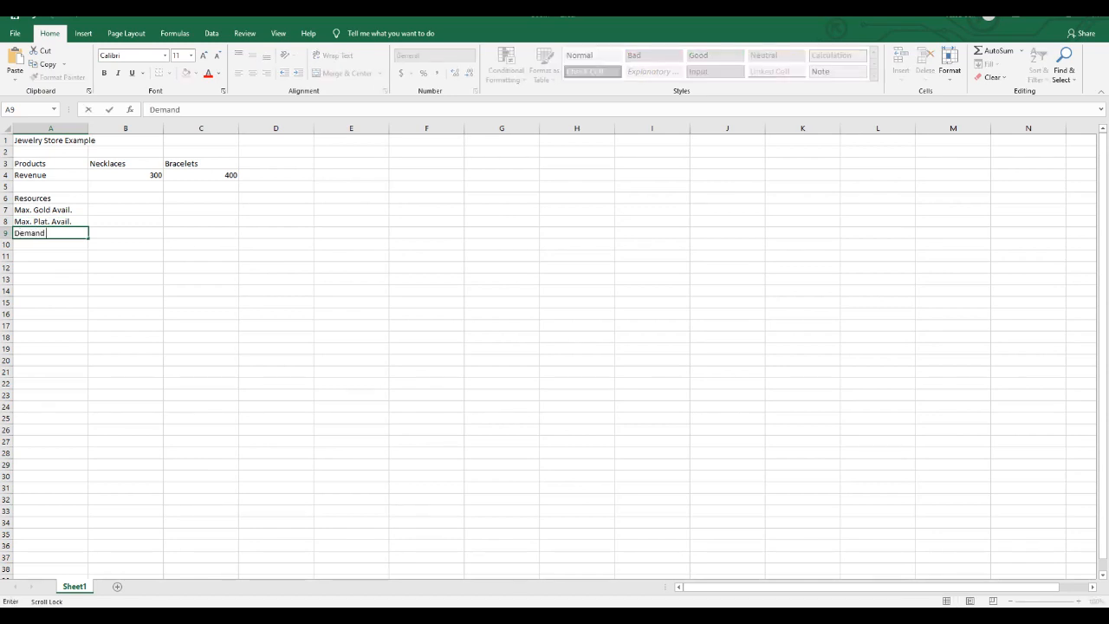
pyautogui.write(' For Bracel.')
# - Enter the column heading Usage in cell D6 of the Resources row
pyautogui.click(125, 210)
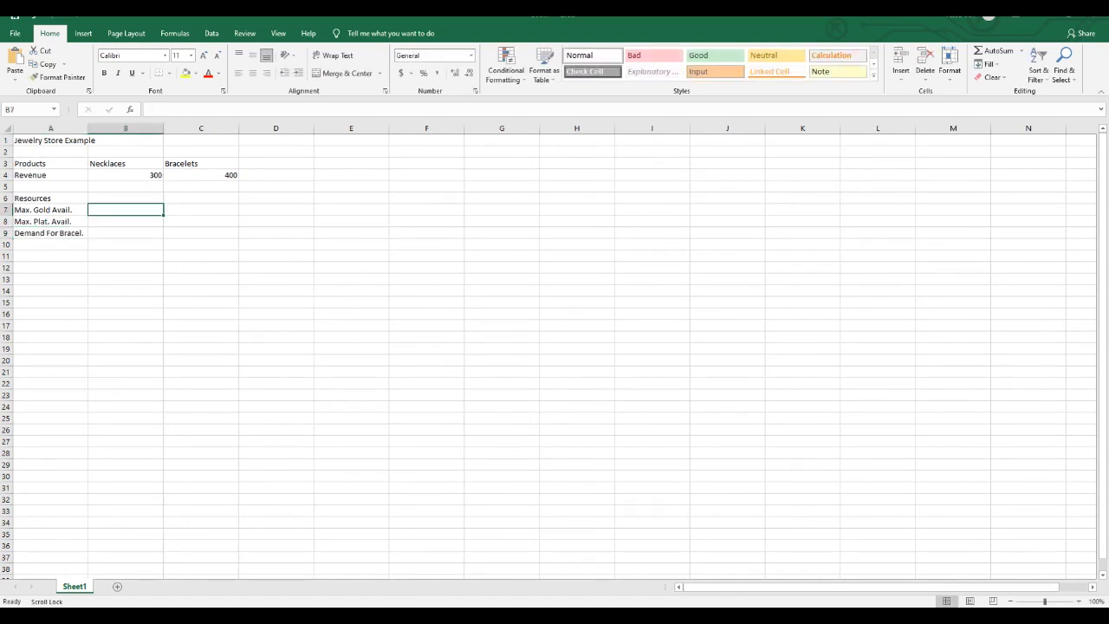
pyautogui.click(276, 210)
pyautogui.click(276, 198)
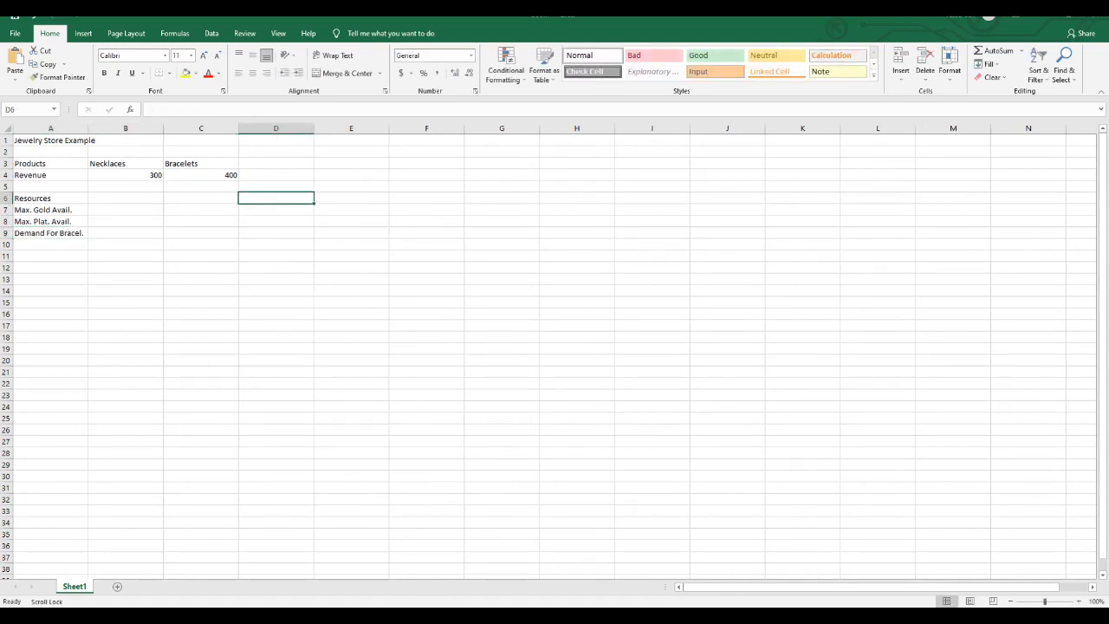
pyautogui.write('Usage')
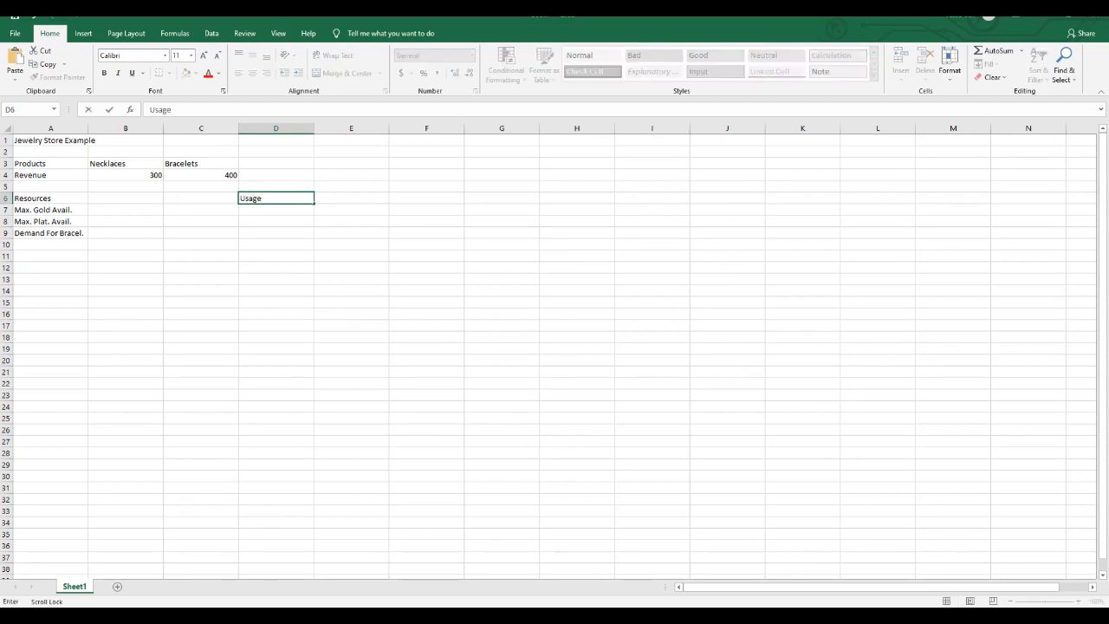
pyautogui.press('Return')
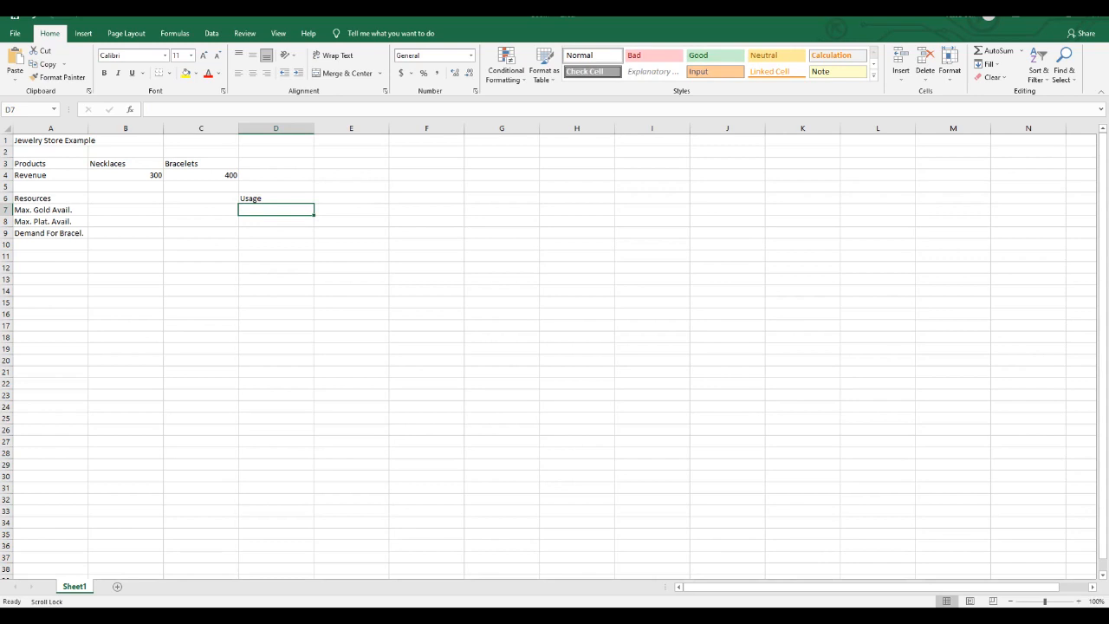
pyautogui.click(275, 222)
pyautogui.click(276, 234)
pyautogui.click(276, 210)
# - Enter the column heading Available in cell F6, leaving column E blank between it and Usage
pyautogui.click(351, 199)
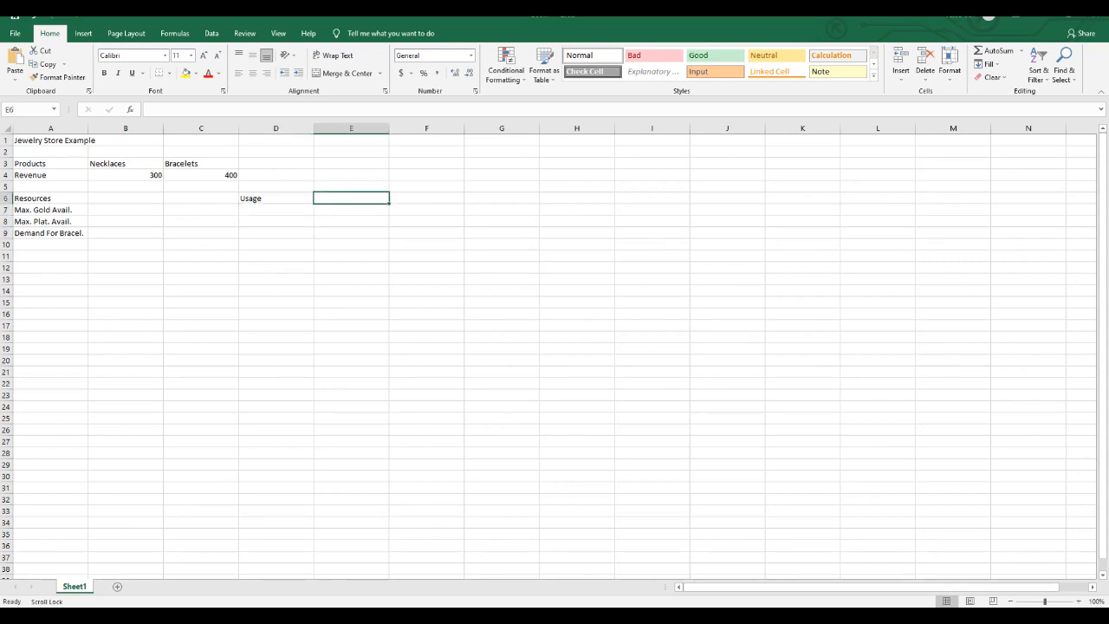
pyautogui.click(426, 199)
pyautogui.write('Available')
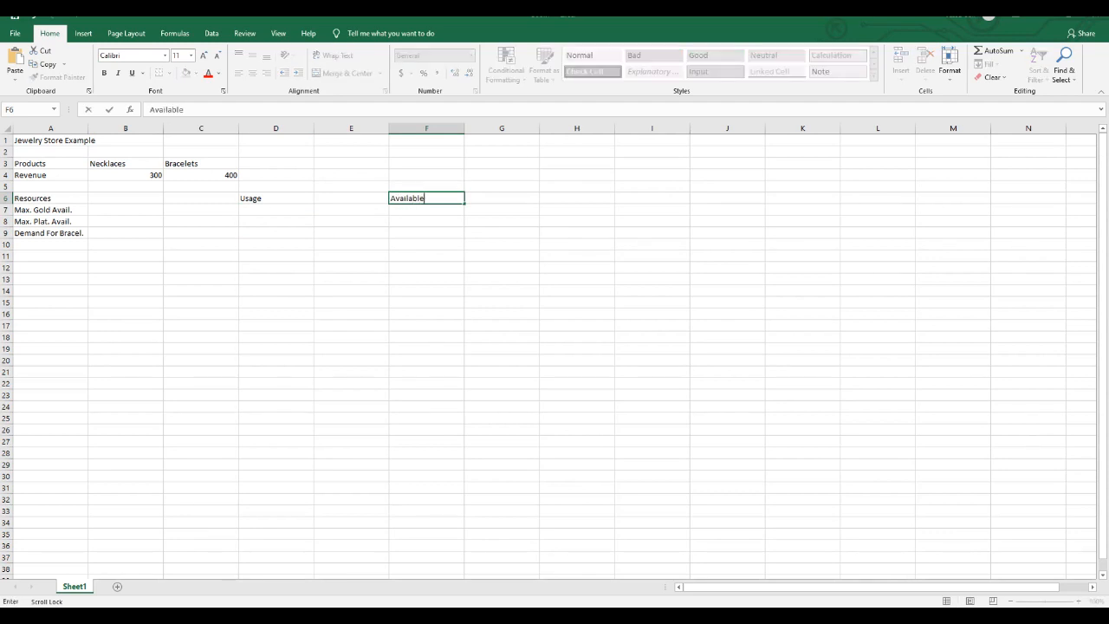
pyautogui.press('Return')
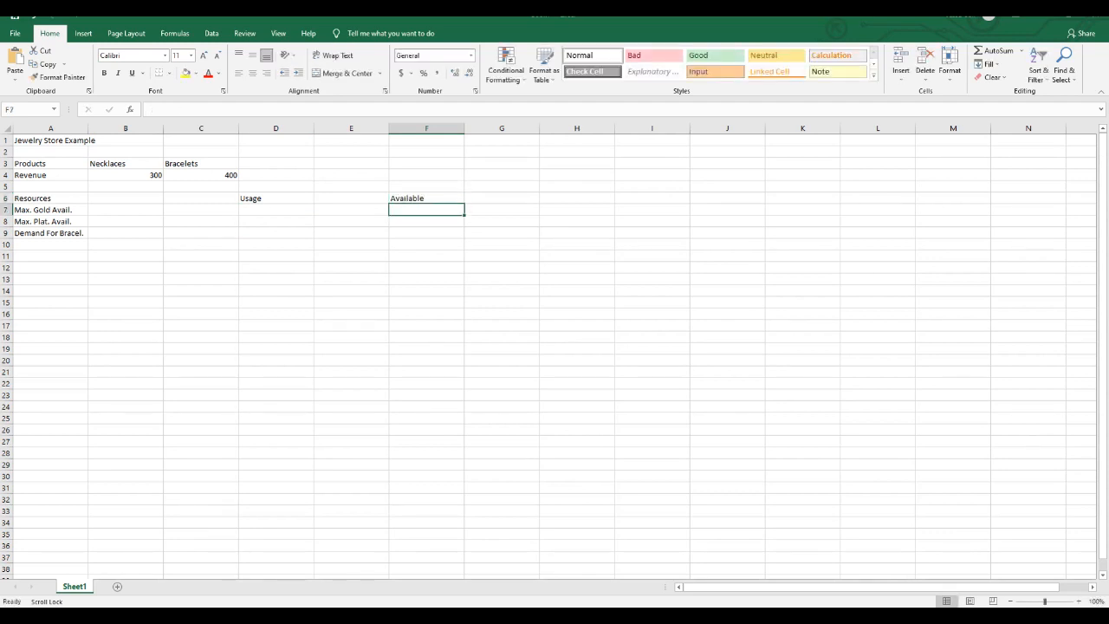
# - Enter the available amounts in F7:F9: 18 for gold, 20 for platinum and 4 for bracelet demand
pyautogui.write('18')
pyautogui.press('Return')
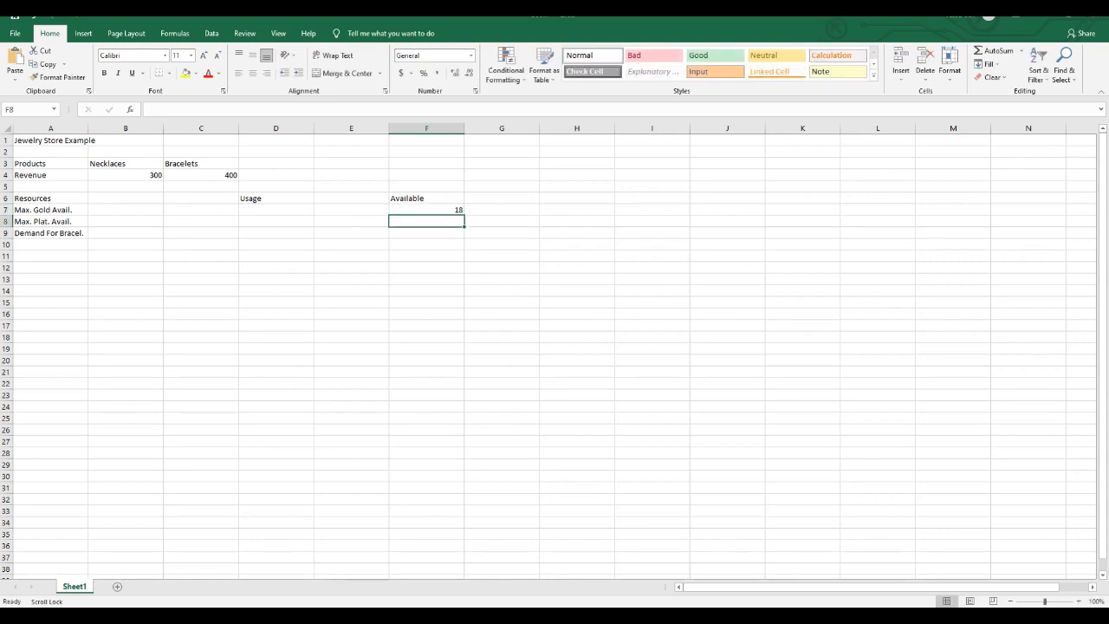
pyautogui.write('20')
pyautogui.press('Return')
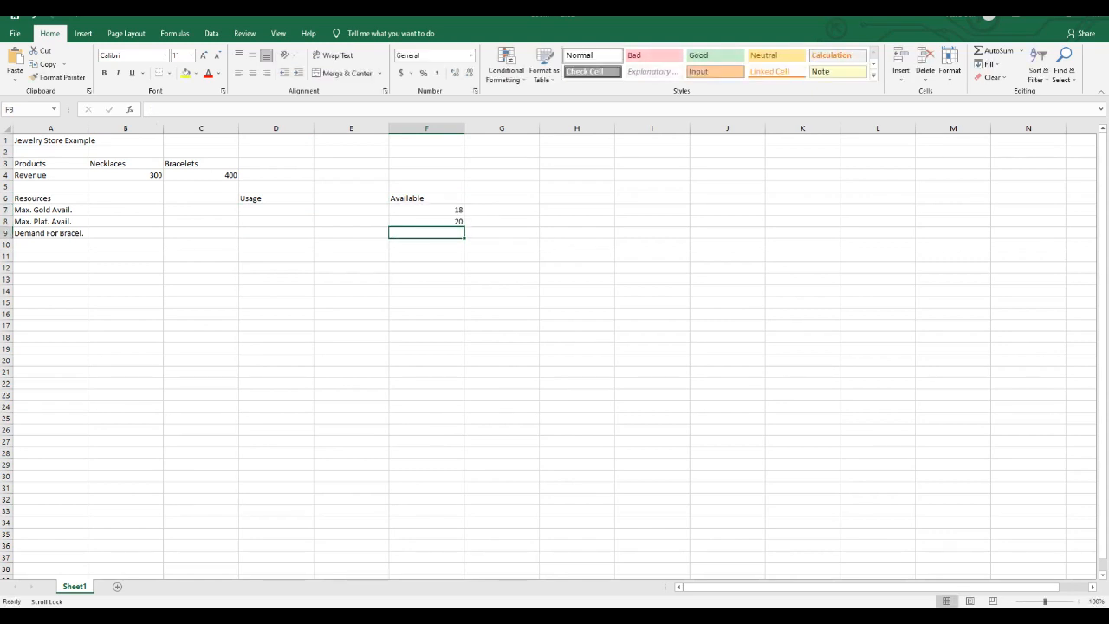
pyautogui.write('4')
pyautogui.press('Return')
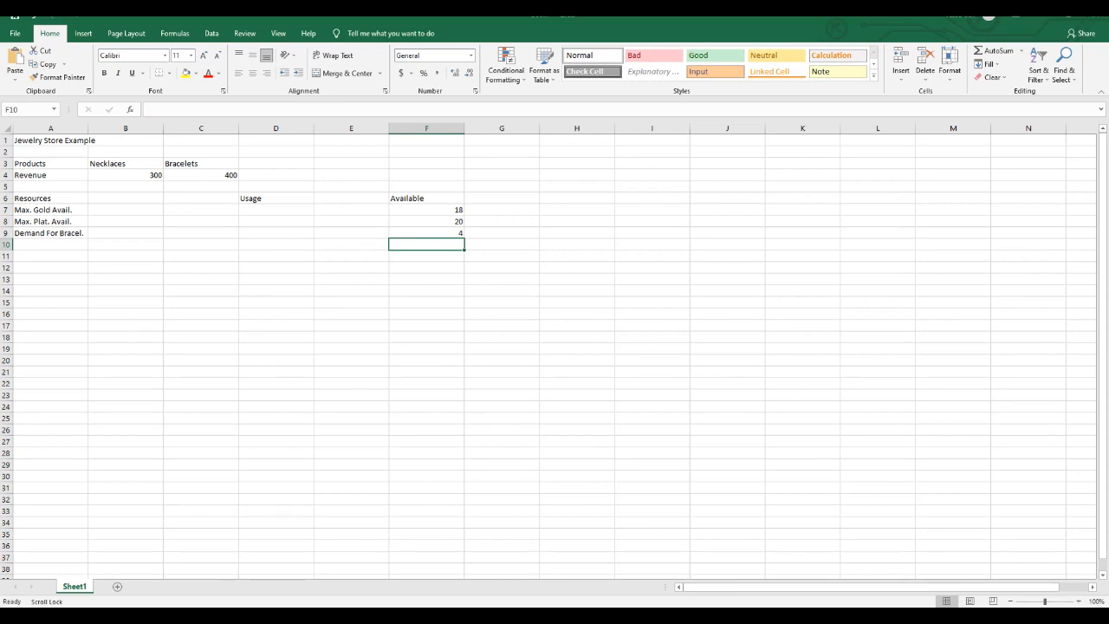
# - Enter the <= sign in cells E7:E9, between the Usage and Available columns, for all three constraints
pyautogui.click(351, 210)
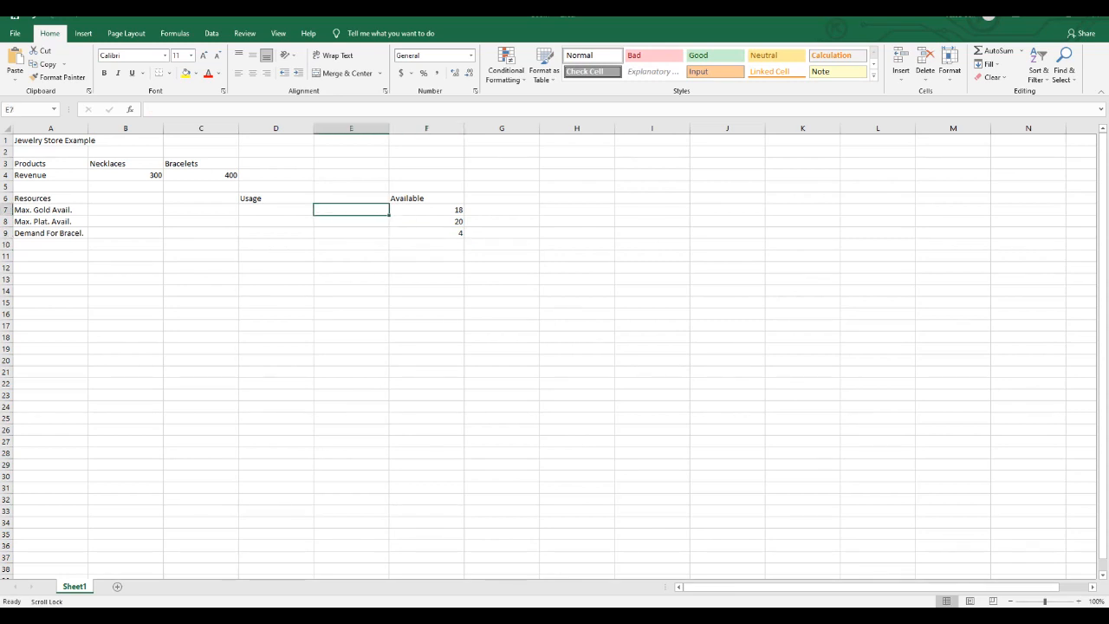
pyautogui.write('<=')
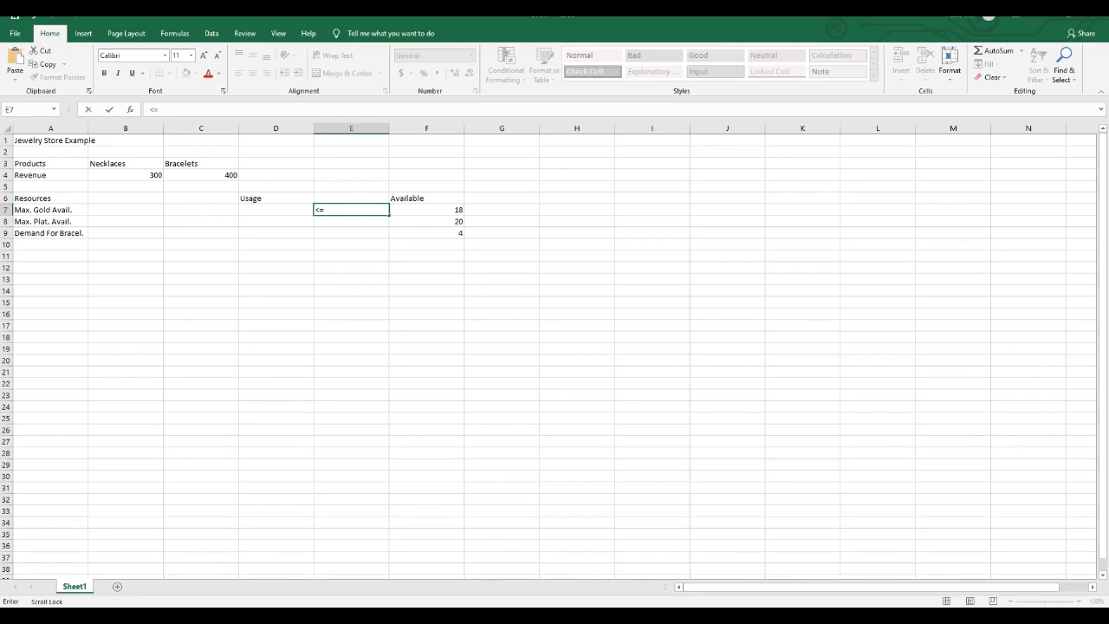
pyautogui.press('Down')
pyautogui.press('Down')
pyautogui.press('Up')
pyautogui.press('Up')
pyautogui.press('Return')
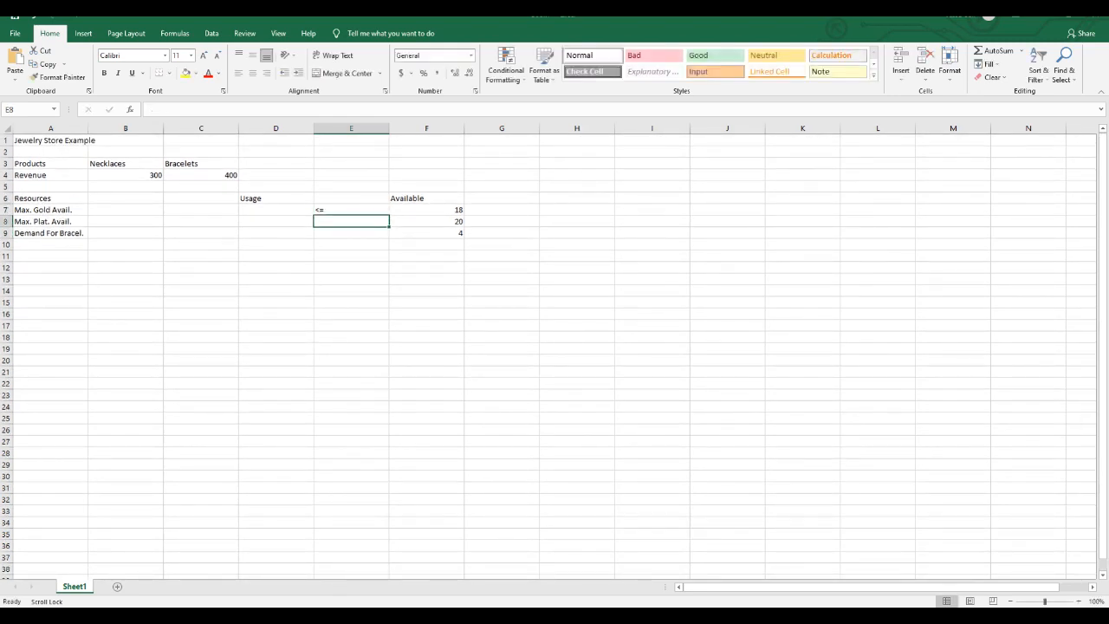
pyautogui.write('<=')
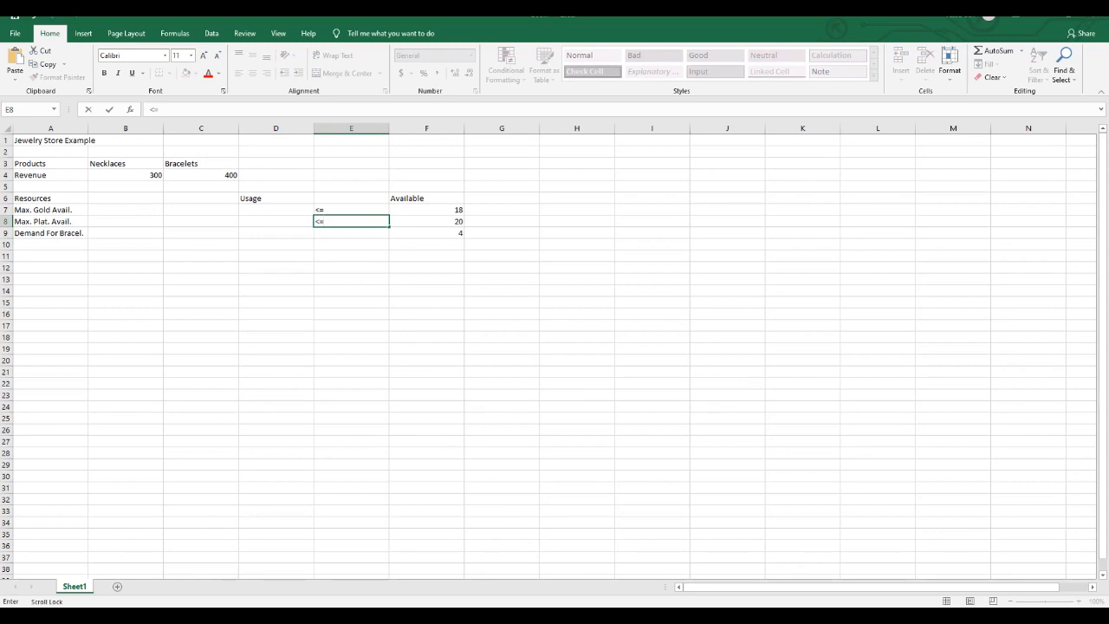
pyautogui.press('Return')
pyautogui.write('<=')
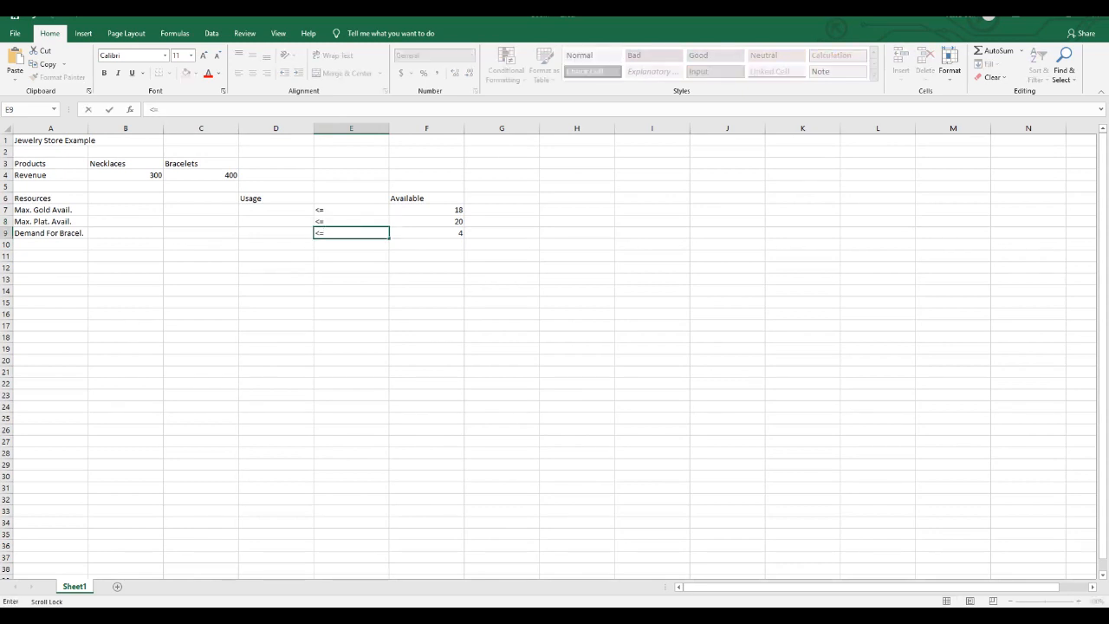
pyautogui.click(276, 209)
pyautogui.click(275, 222)
pyautogui.click(276, 233)
pyautogui.click(276, 209)
pyautogui.click(276, 222)
pyautogui.click(276, 233)
pyautogui.click(50, 313)
pyautogui.click(51, 268)
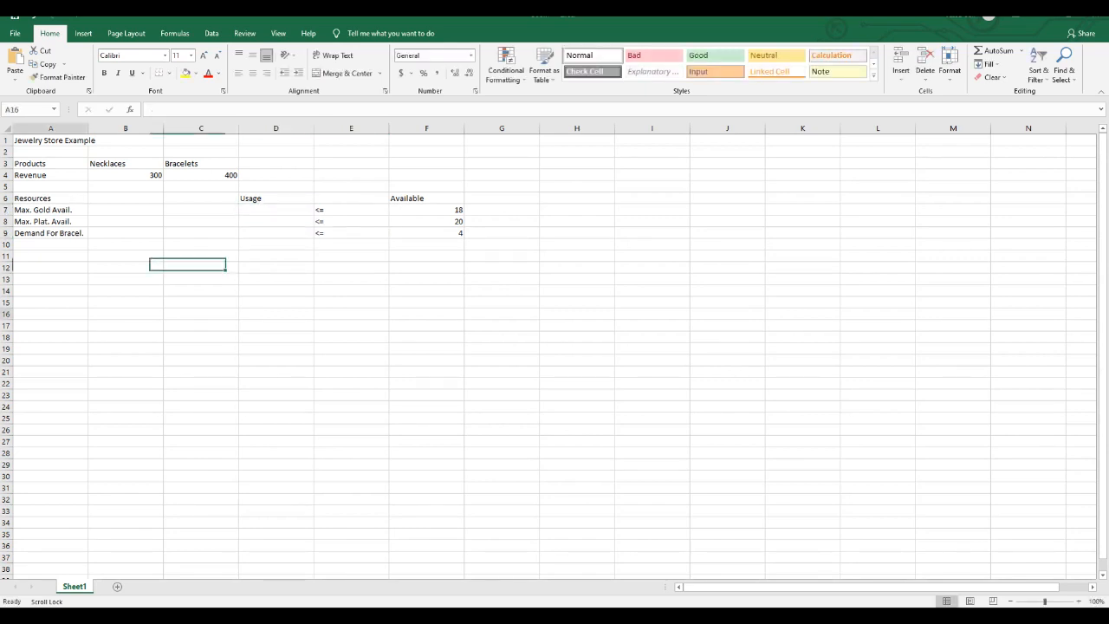
pyautogui.click(50, 348)
pyautogui.click(51, 302)
pyautogui.click(50, 337)
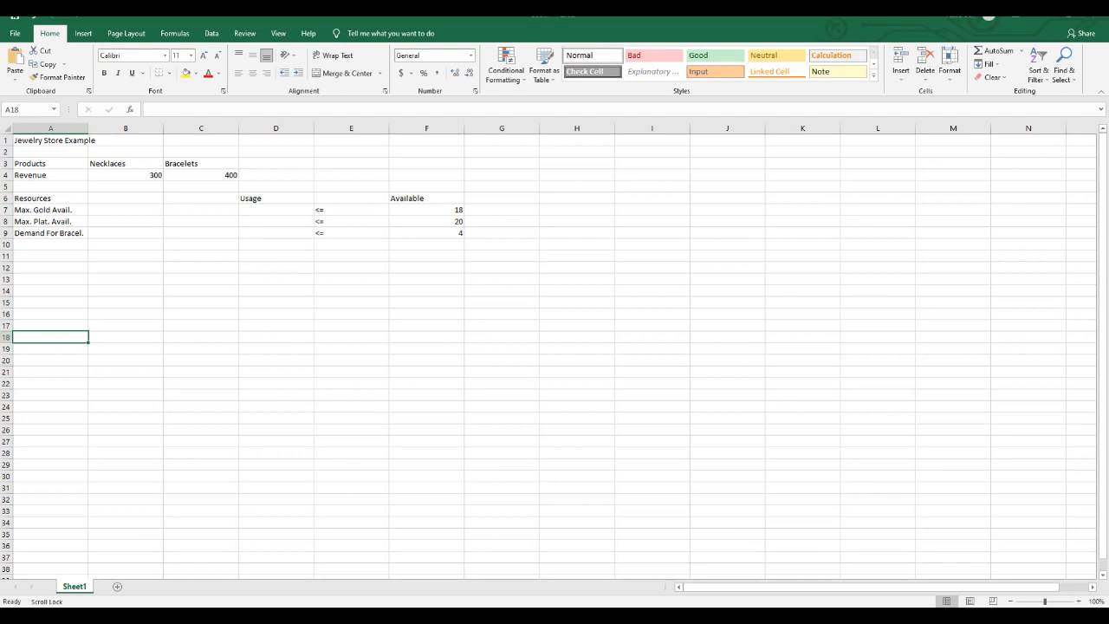
pyautogui.click(50, 291)
pyautogui.moveTo(126, 291); pyautogui.dragTo(125, 303)
pyautogui.click(126, 313)
pyautogui.click(125, 337)
pyautogui.moveTo(50, 326); pyautogui.dragTo(51, 279)
pyautogui.click(125, 291)
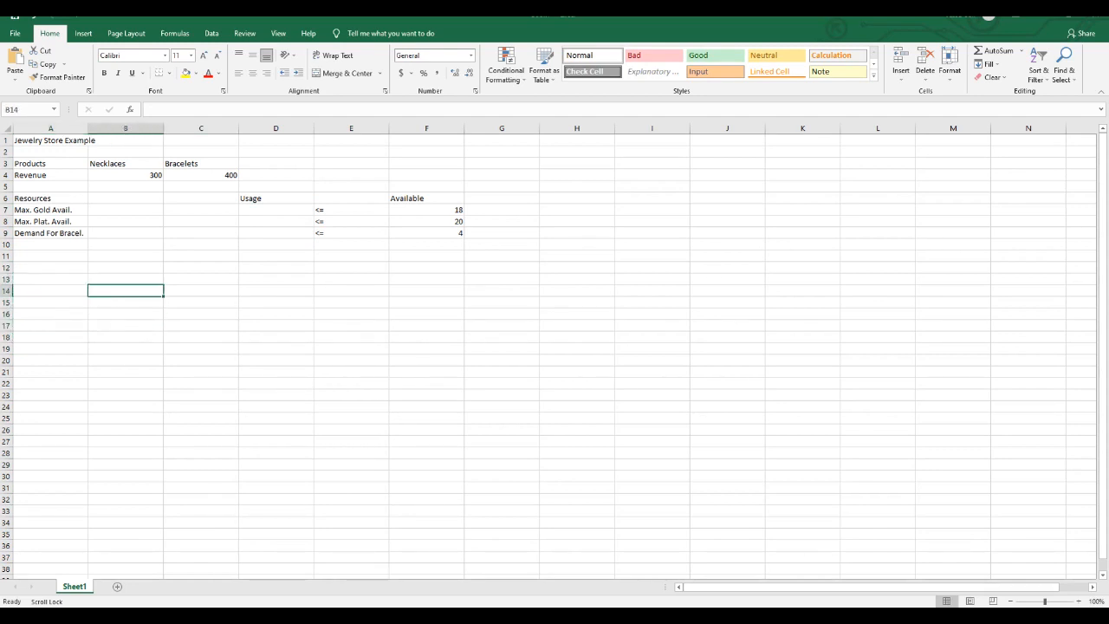
# - Enter the gold requirements in the Max. Gold Avail. row: 3 for necklaces in B7 and 2 for bracelets in C7
pyautogui.click(125, 209)
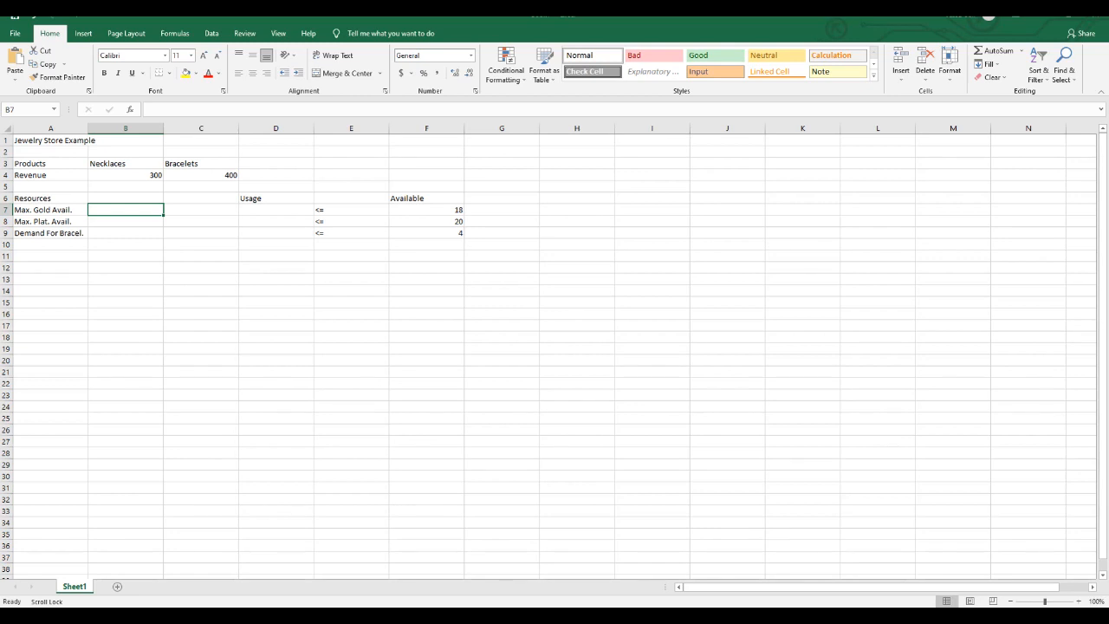
pyautogui.write('3')
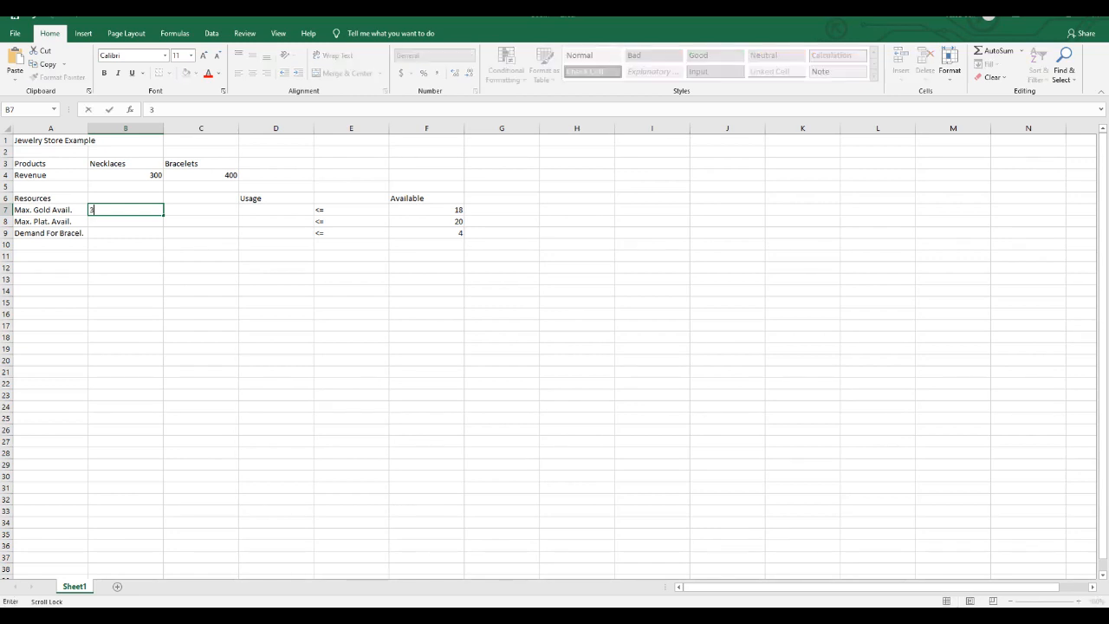
pyautogui.press('Tab')
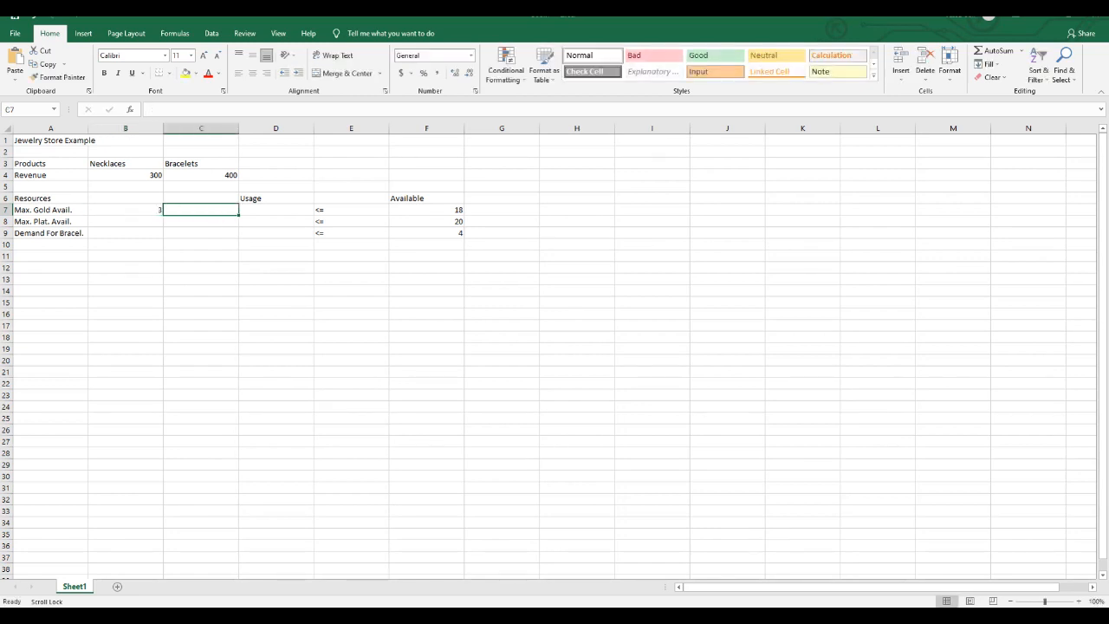
pyautogui.write('2')
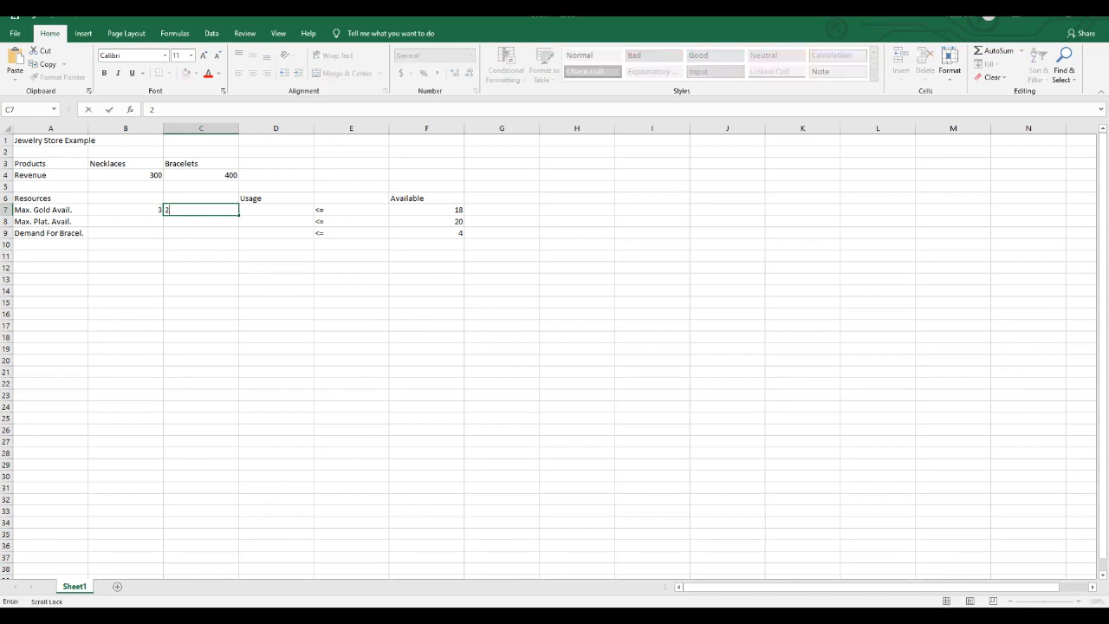
pyautogui.press('Right')
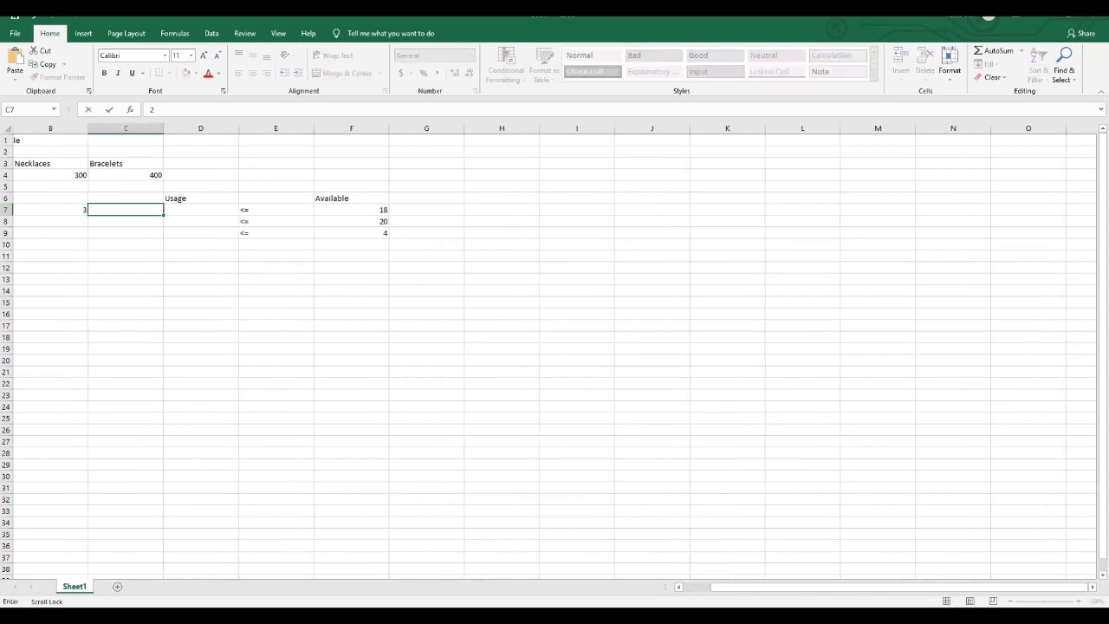
pyautogui.press('Left')
pyautogui.click(426, 210)
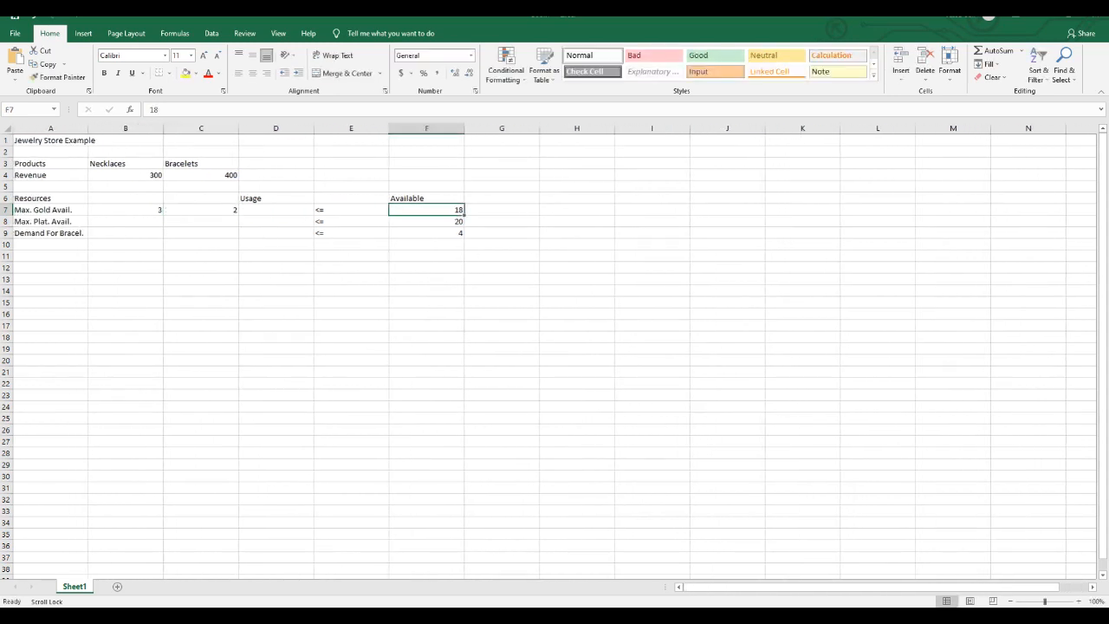
# - Enter the platinum requirements in the Max. Plat. Avail. row: 2 for necklaces in B8 and 4 for bracelets in C8
pyautogui.click(126, 222)
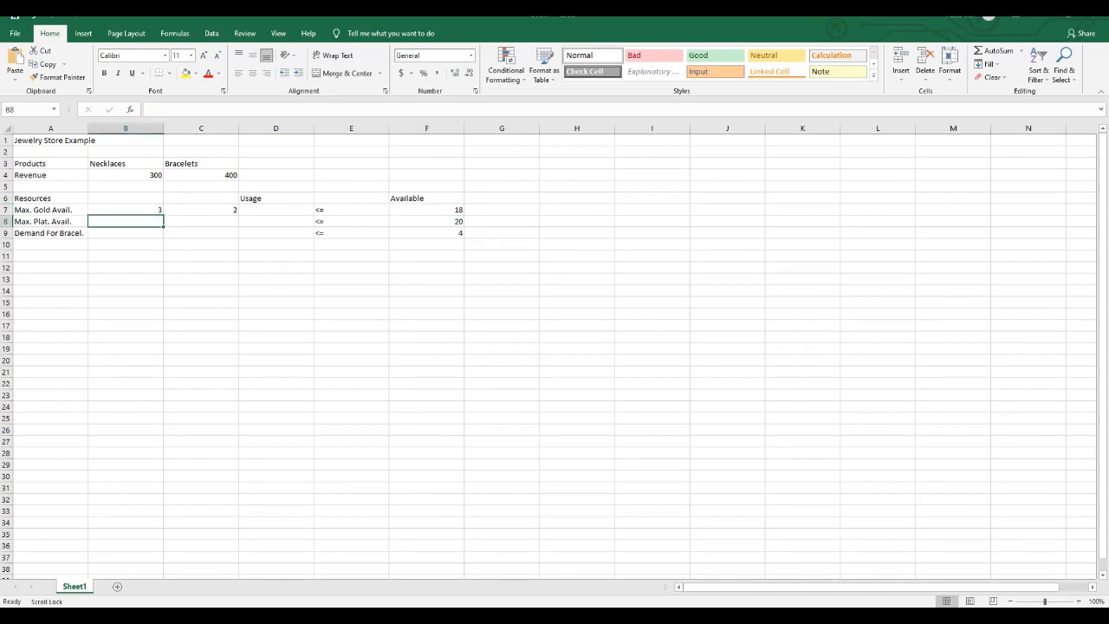
pyautogui.write('2')
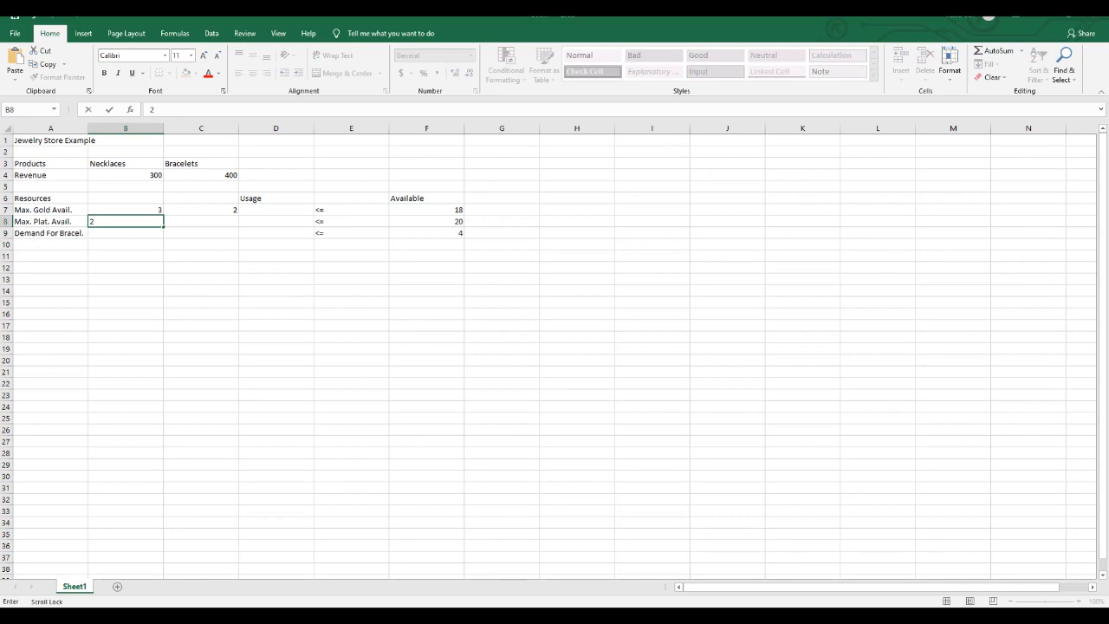
pyautogui.press('Tab')
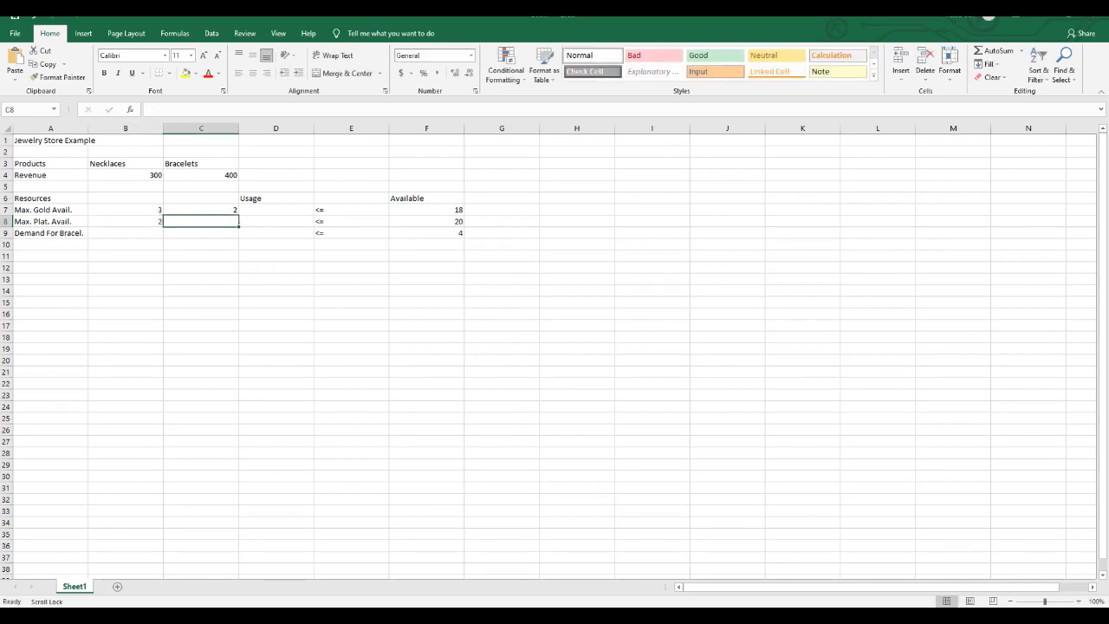
pyautogui.write('4')
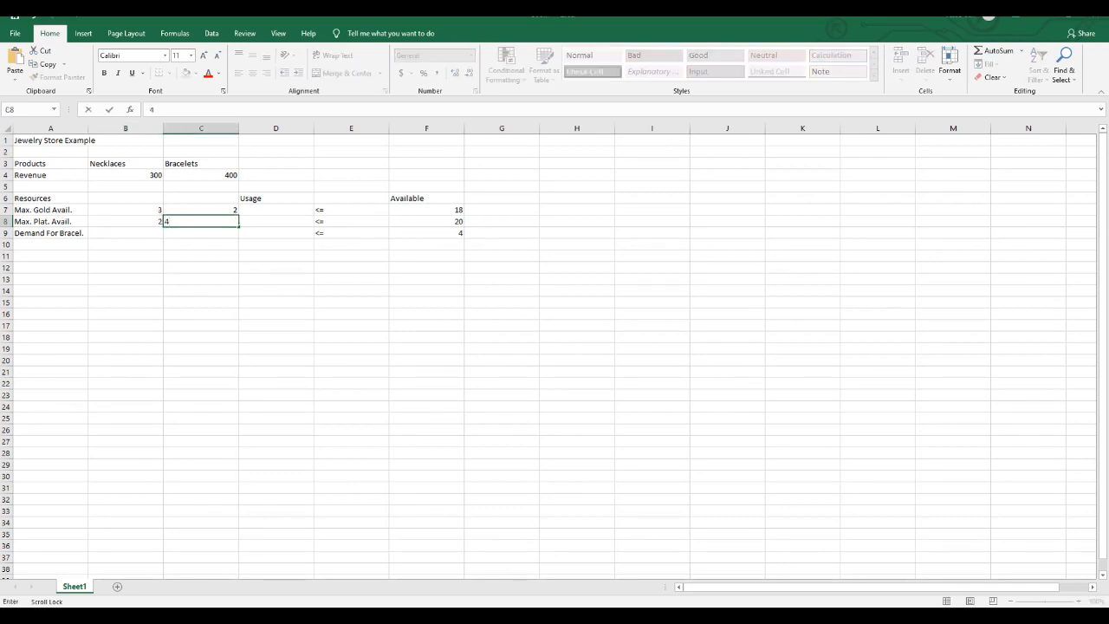
pyautogui.press('Tab')
pyautogui.press('Tab')
pyautogui.press('Tab')
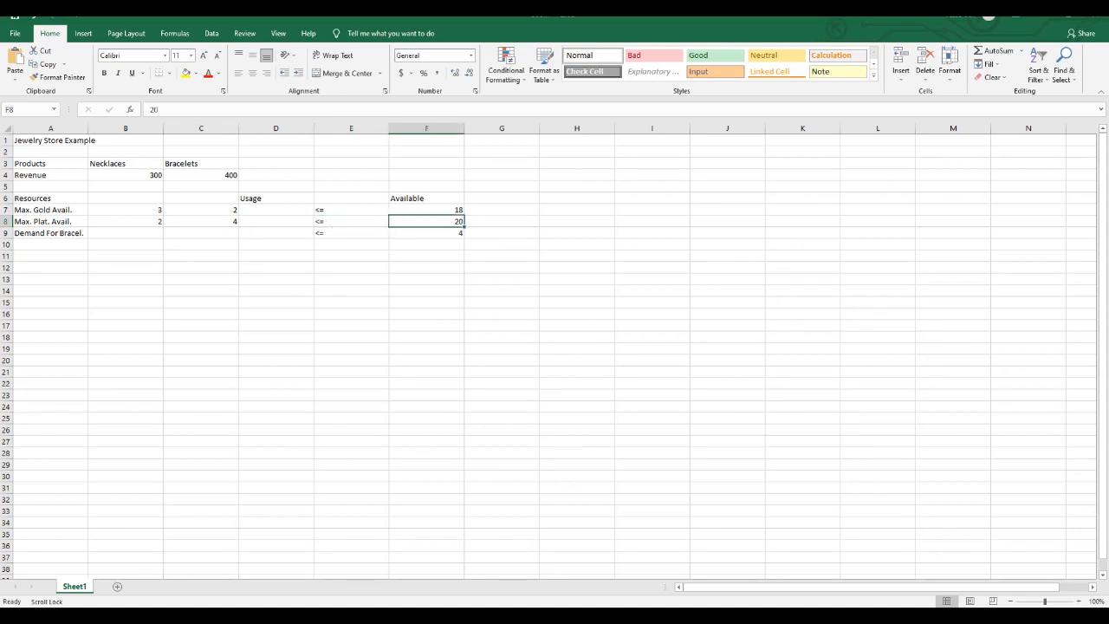
# - Enter the bracelet demand coefficient 1 in cell C9, leaving the necklaces cell B9 blank
pyautogui.press('Return')
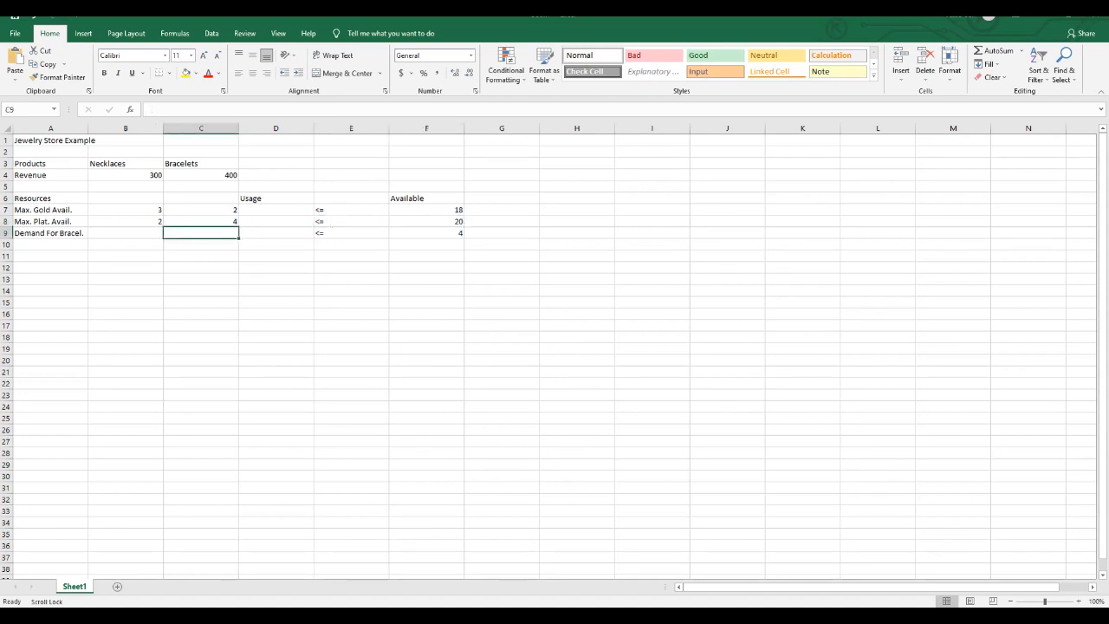
pyautogui.write('1')
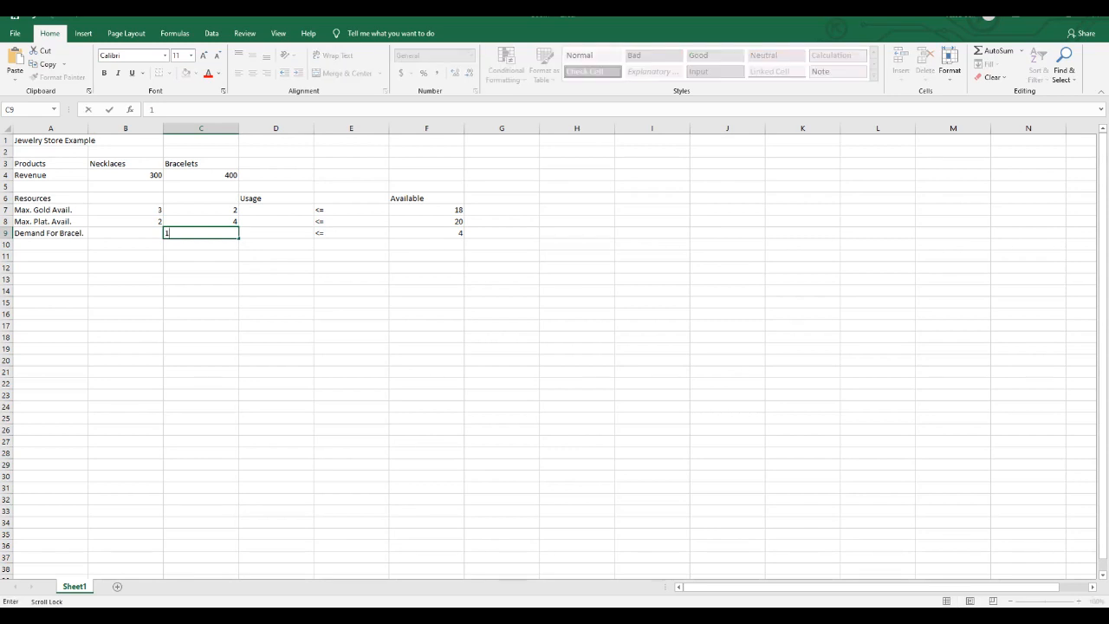
pyautogui.press('Tab')
pyautogui.press('Tab')
pyautogui.press('Tab')
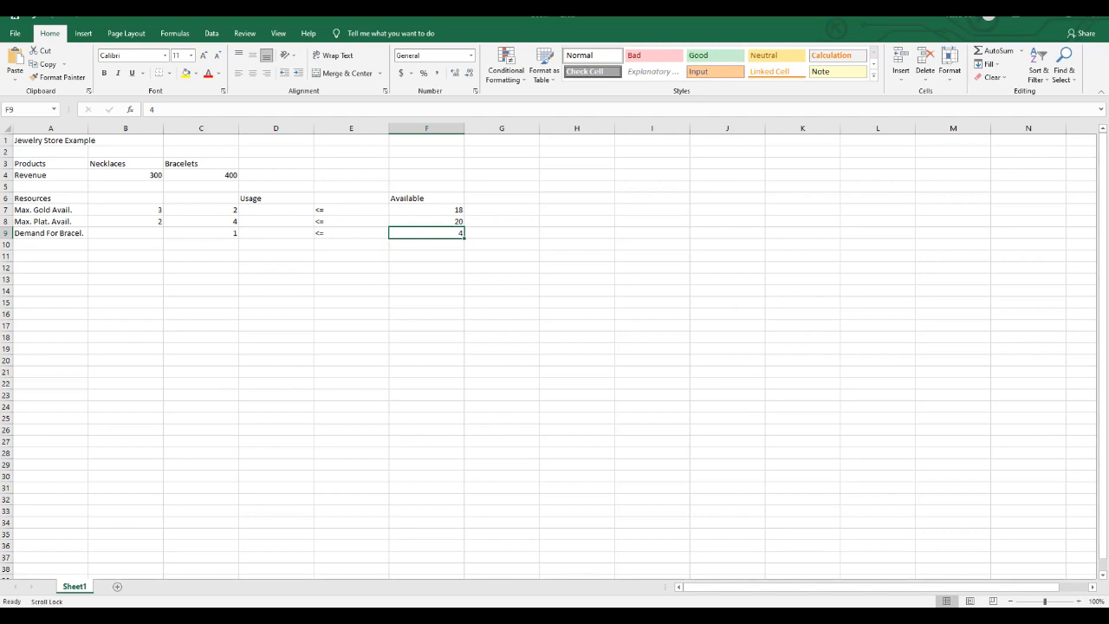
# - Enter the heading Products in cell A12, below the constraint table
pyautogui.click(51, 268)
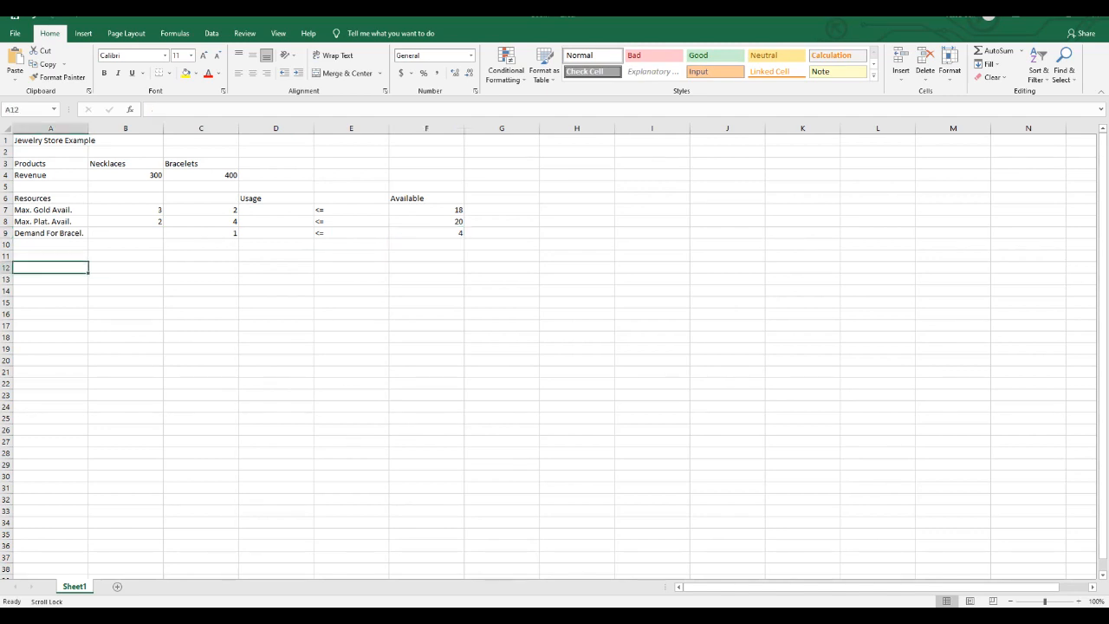
pyautogui.write('odcuts')
pyautogui.press('BackSpace')
pyautogui.press('BackSpace')
pyautogui.press('BackSpace')
pyautogui.press('BackSpace')
pyautogui.write('ucts')
pyautogui.press('Return')
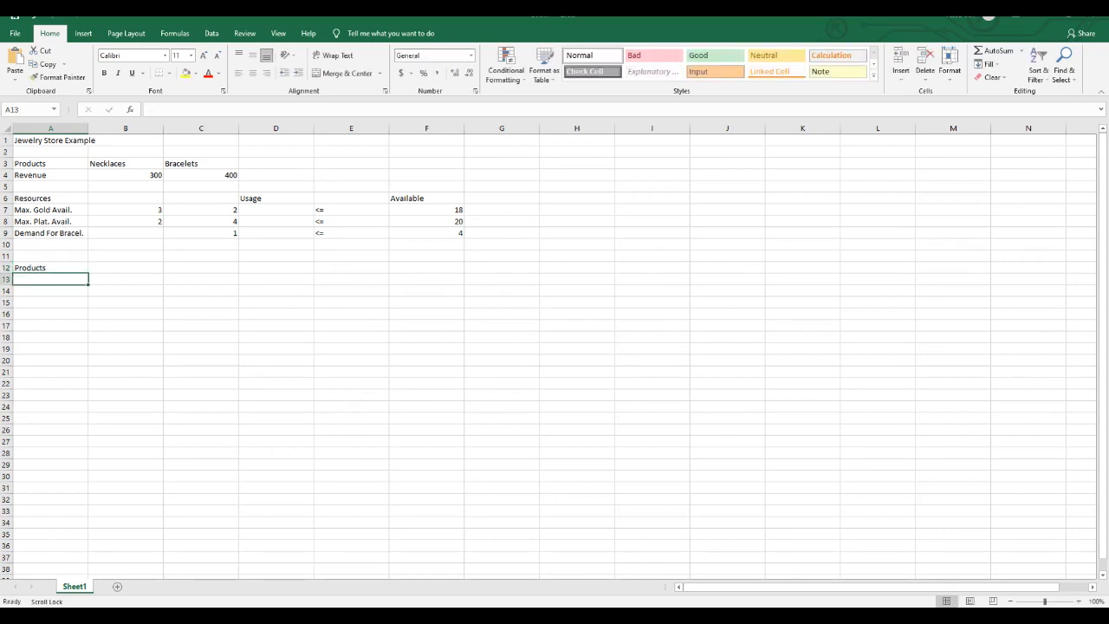
# - Enter the product labels Necklaces in cell A13 and Bracelets in cell A14
pyautogui.write('Necklaces')
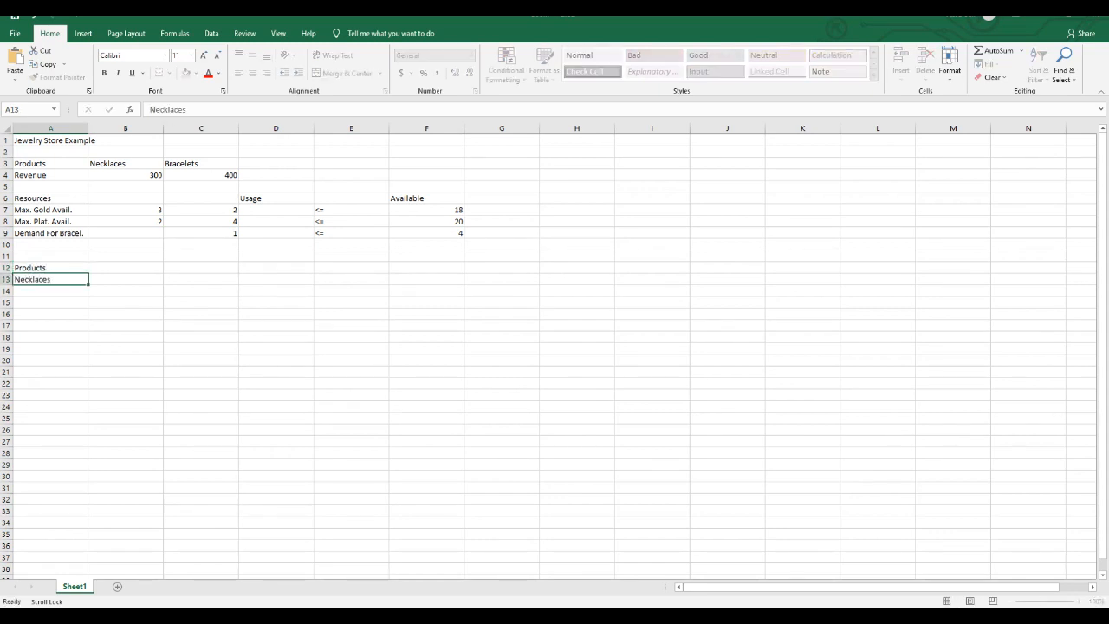
pyautogui.press('Return')
pyautogui.write('Brace')
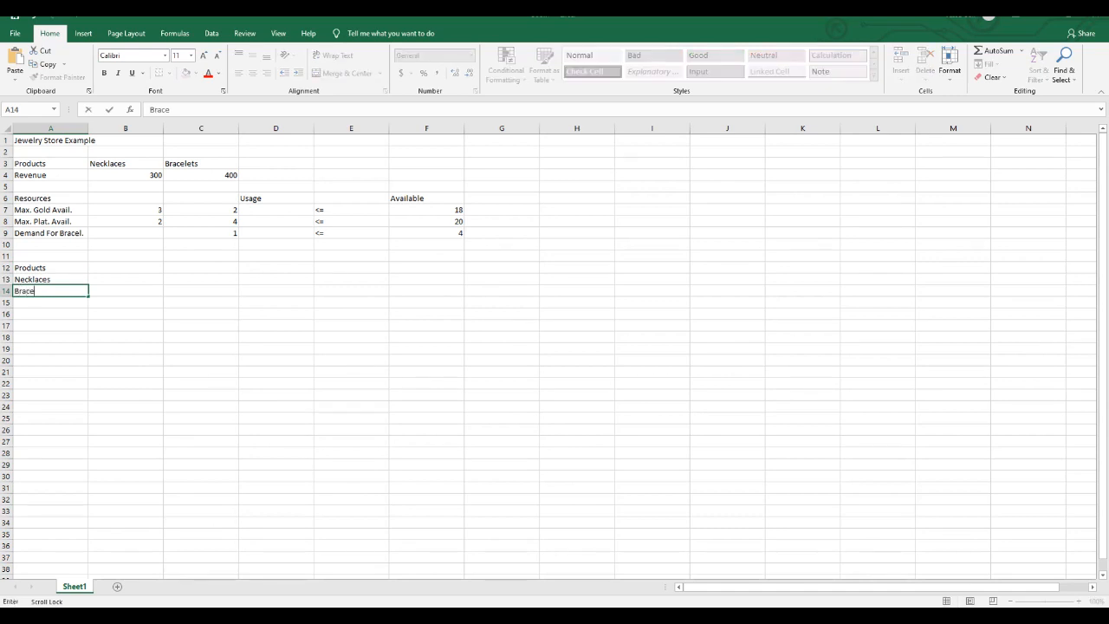
pyautogui.write('lets')
pyautogui.press('Return')
pyautogui.press('Return')
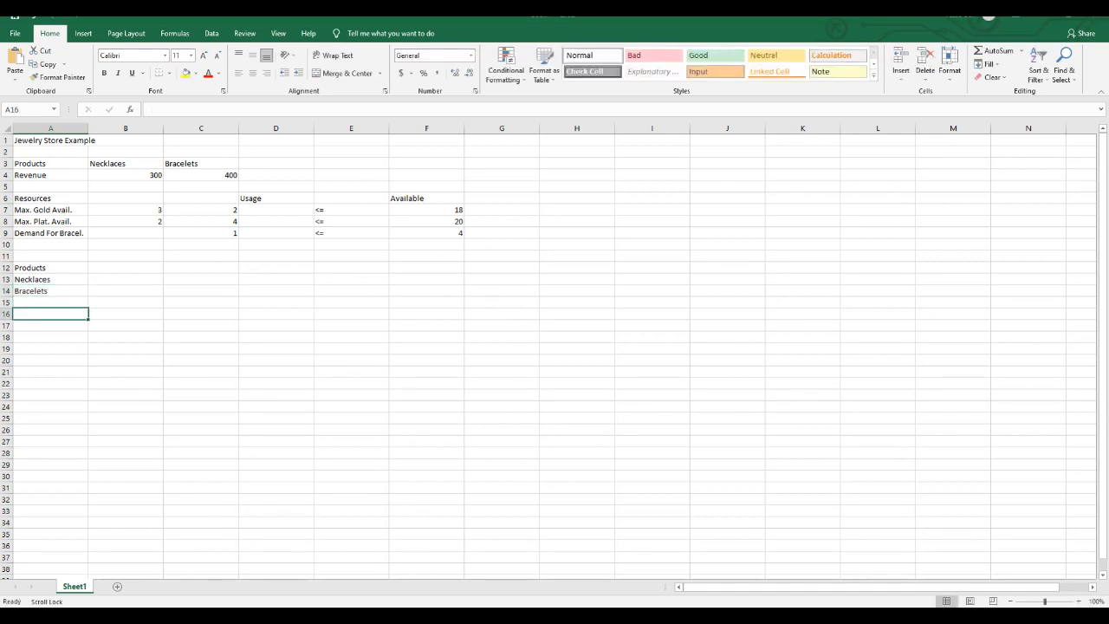
# - Enter the label Profit in cell A16, leaving row 15 blank below the product labels
pyautogui.write('Profit')
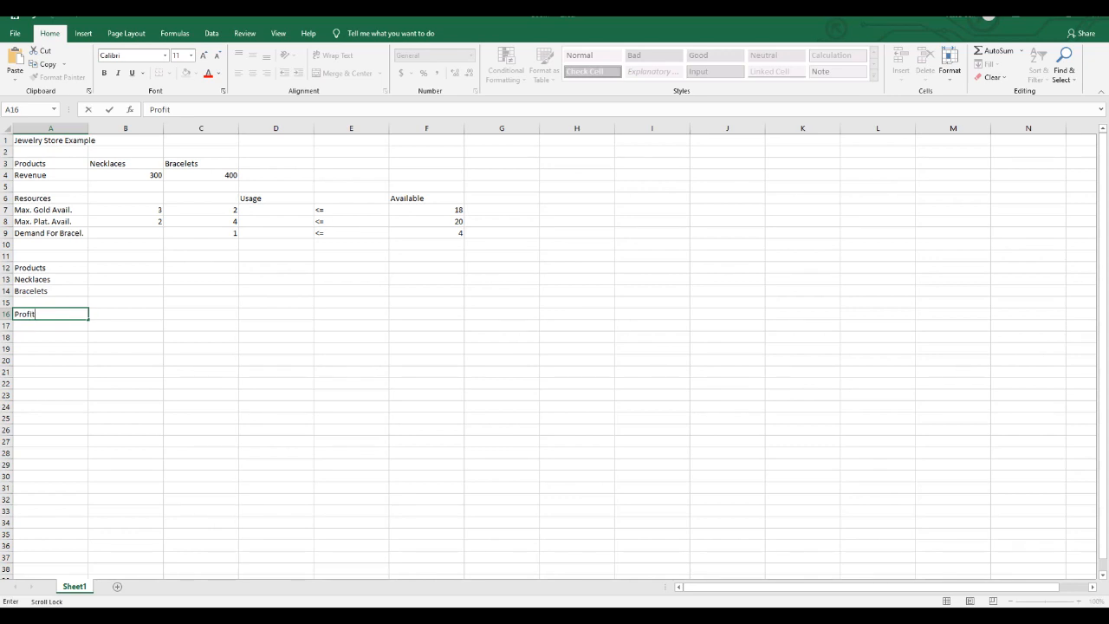
pyautogui.press('Return')
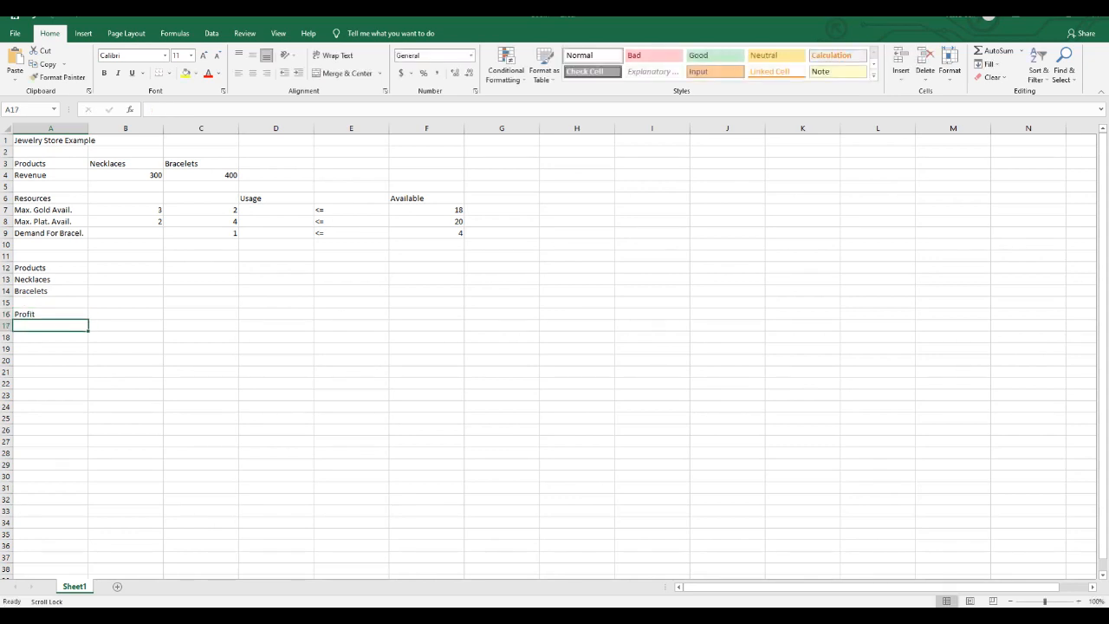
pyautogui.click(125, 279)
pyautogui.press('Down')
pyautogui.press('Down')
pyautogui.press('Down')
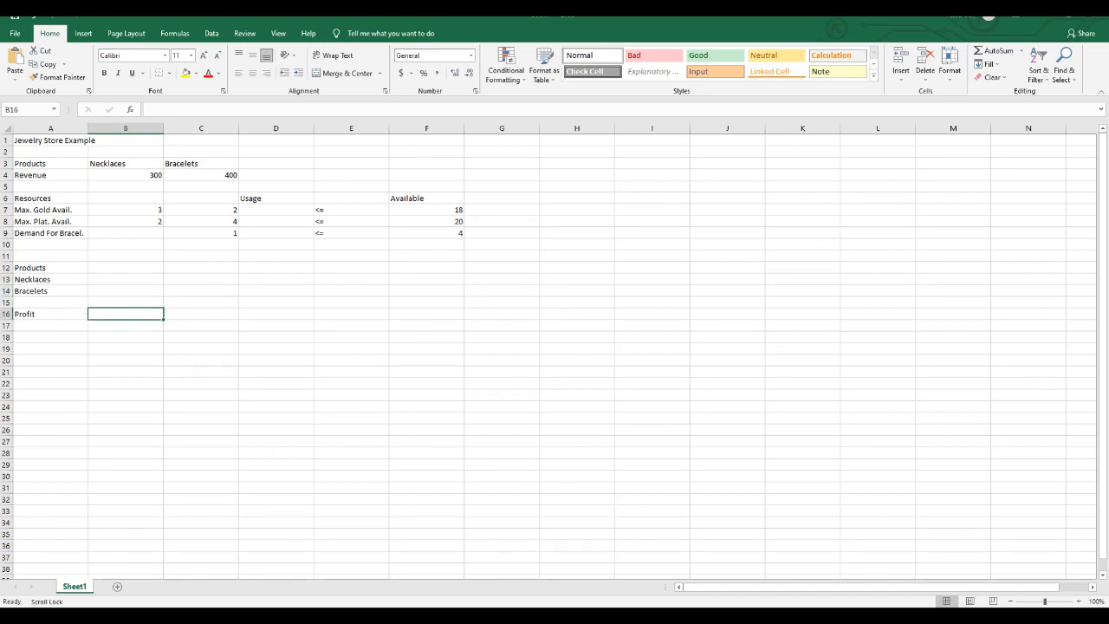
# - Enter the gold usage formula =B7*B13+C7*B14 in cell D7
pyautogui.click(276, 209)
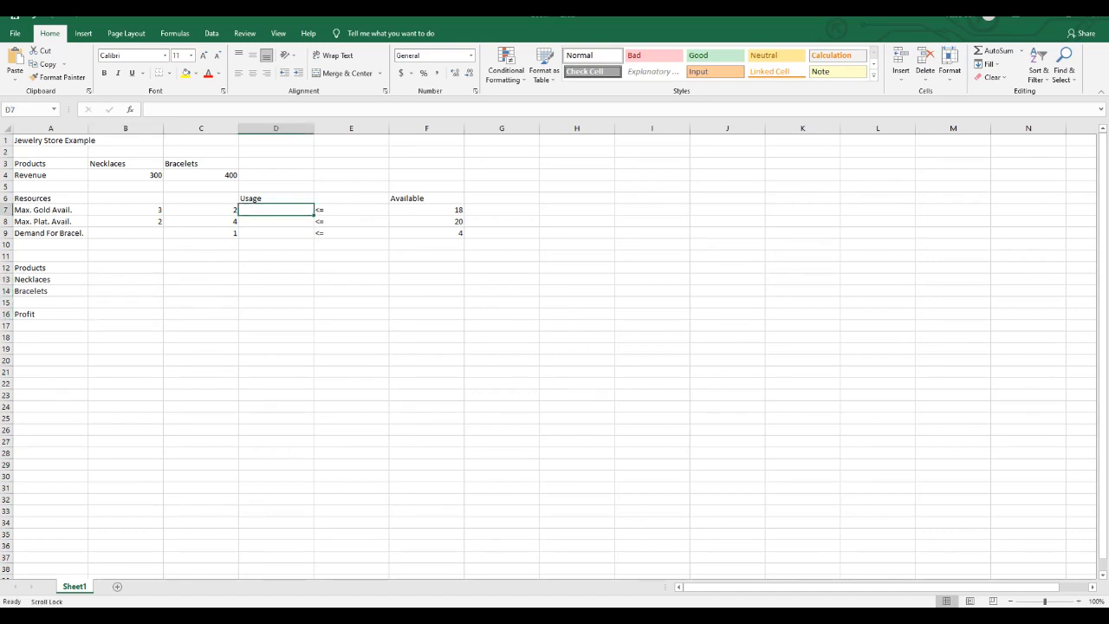
pyautogui.write('=')
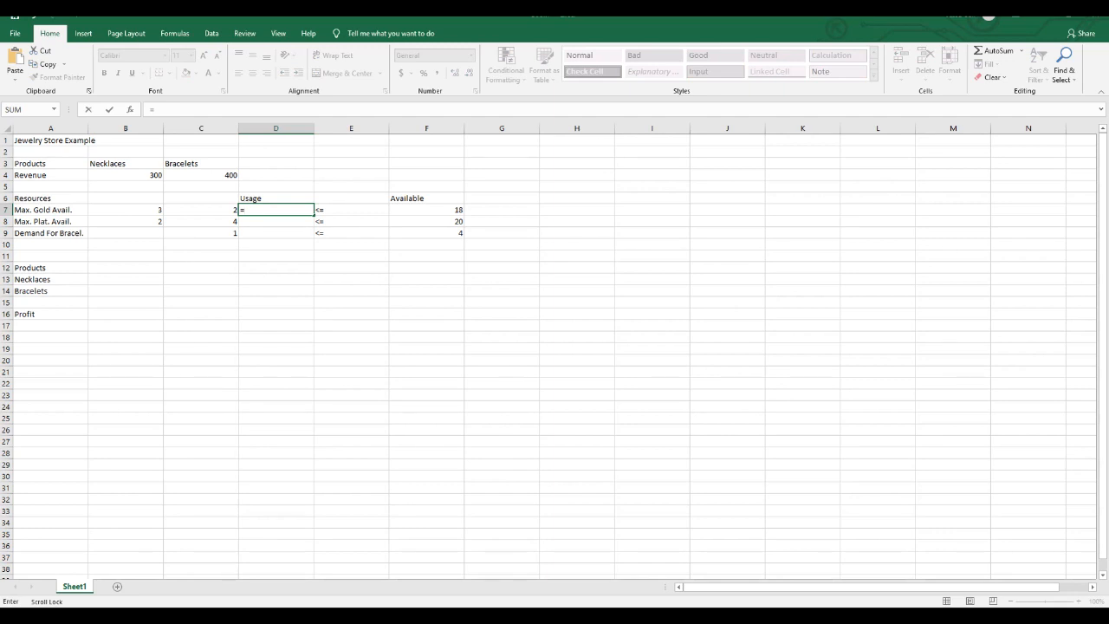
pyautogui.click(125, 210)
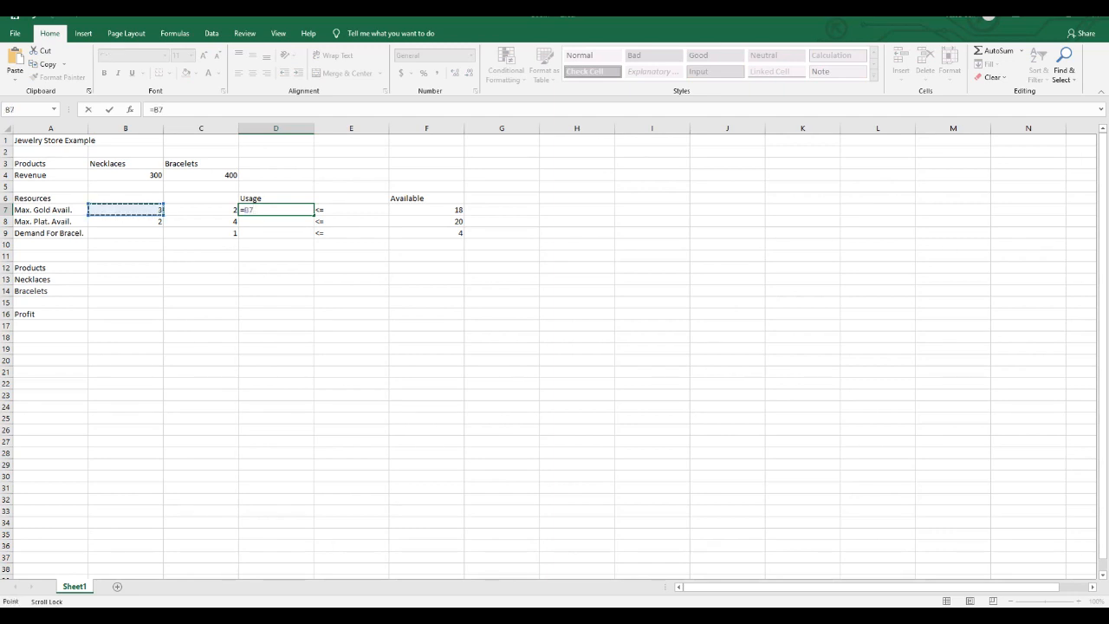
pyautogui.write('*')
pyautogui.click(126, 279)
pyautogui.write('+')
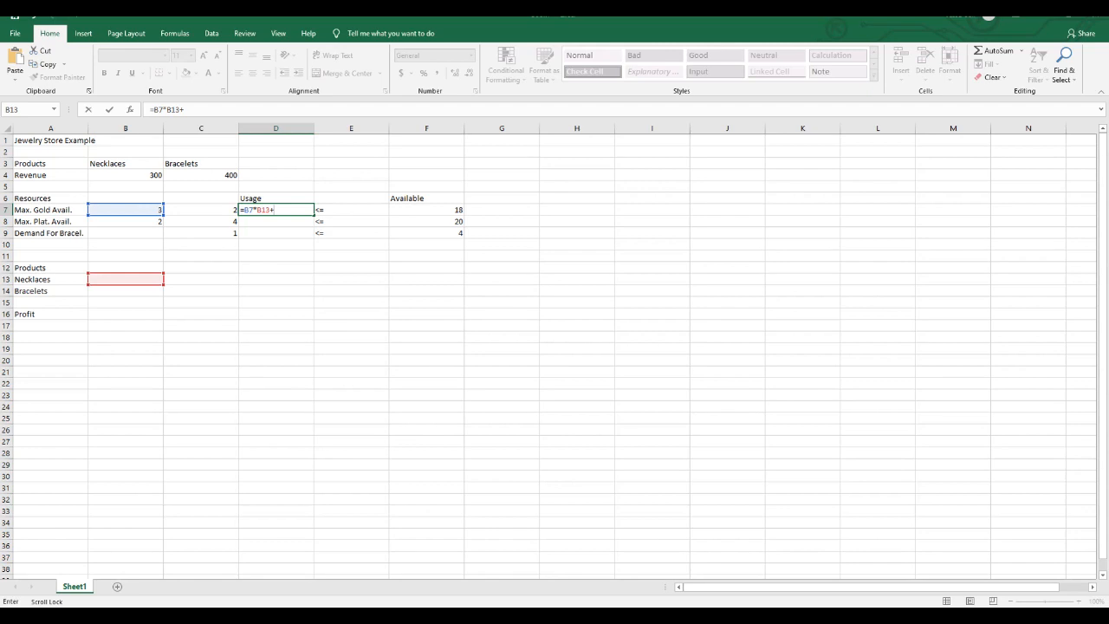
pyautogui.click(201, 210)
pyautogui.write('*')
pyautogui.click(125, 292)
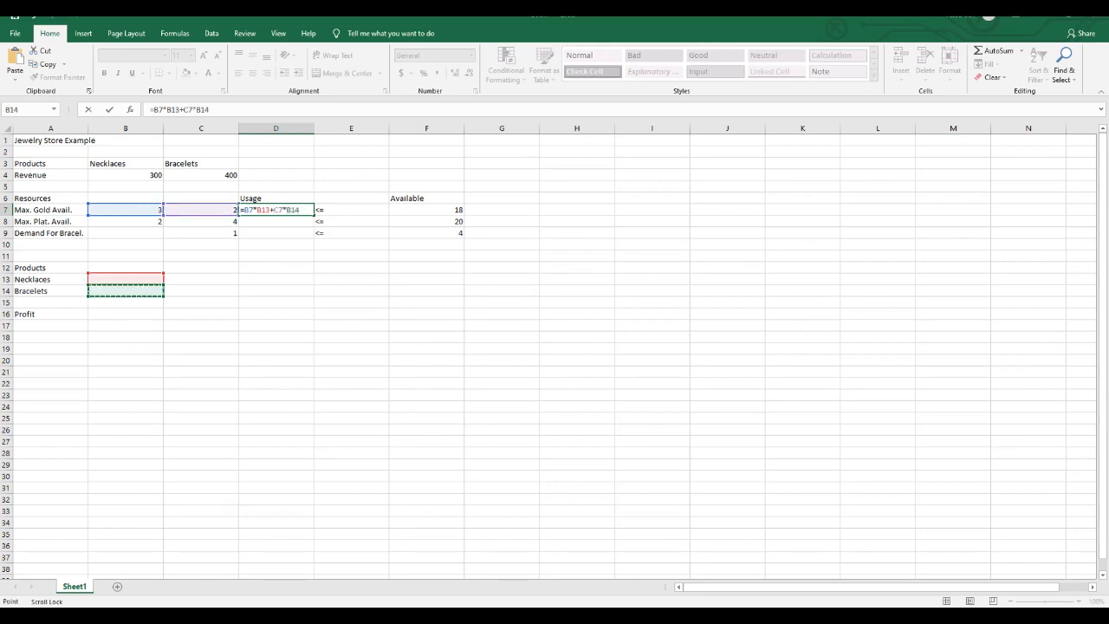
pyautogui.press('Return')
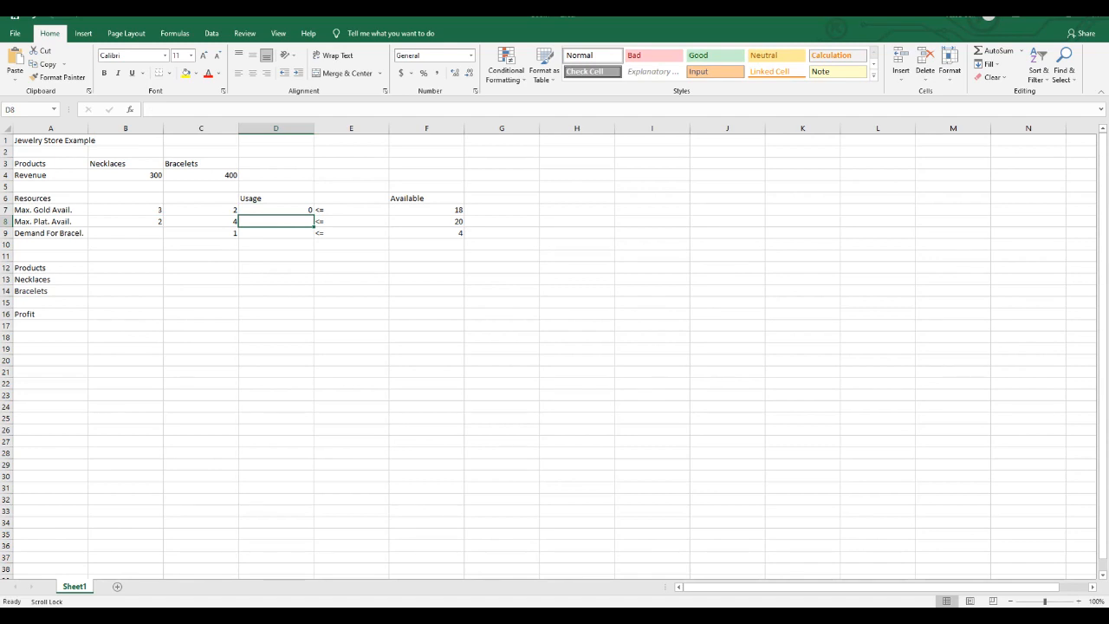
# - Enter the platinum usage formula =B8*B13+C8*B14 in cell D8
pyautogui.write('=')
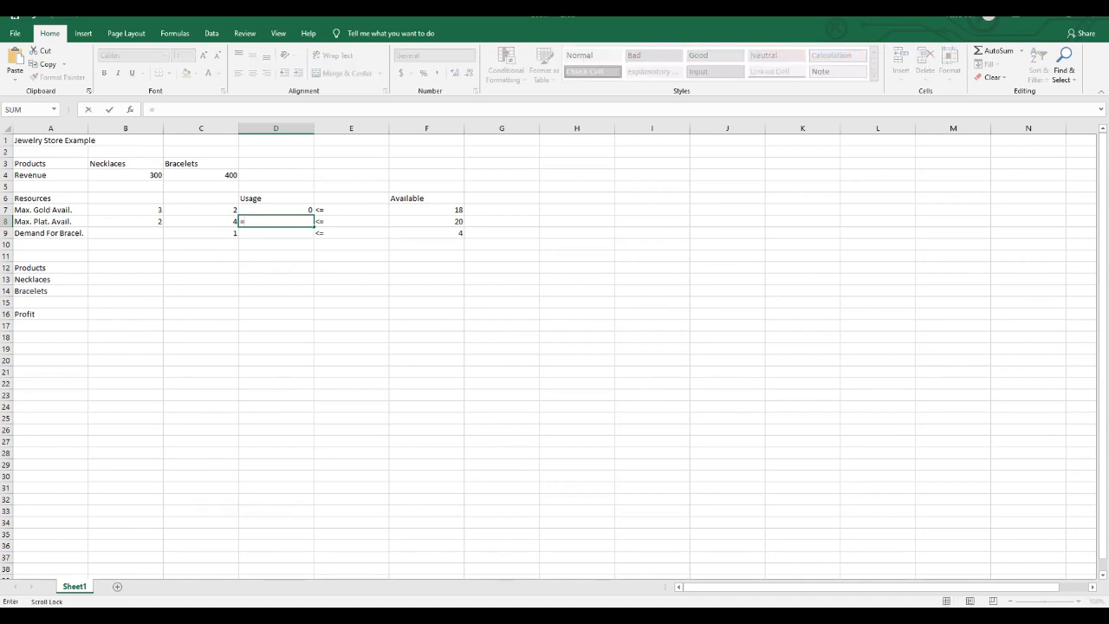
pyautogui.click(126, 222)
pyautogui.write('*')
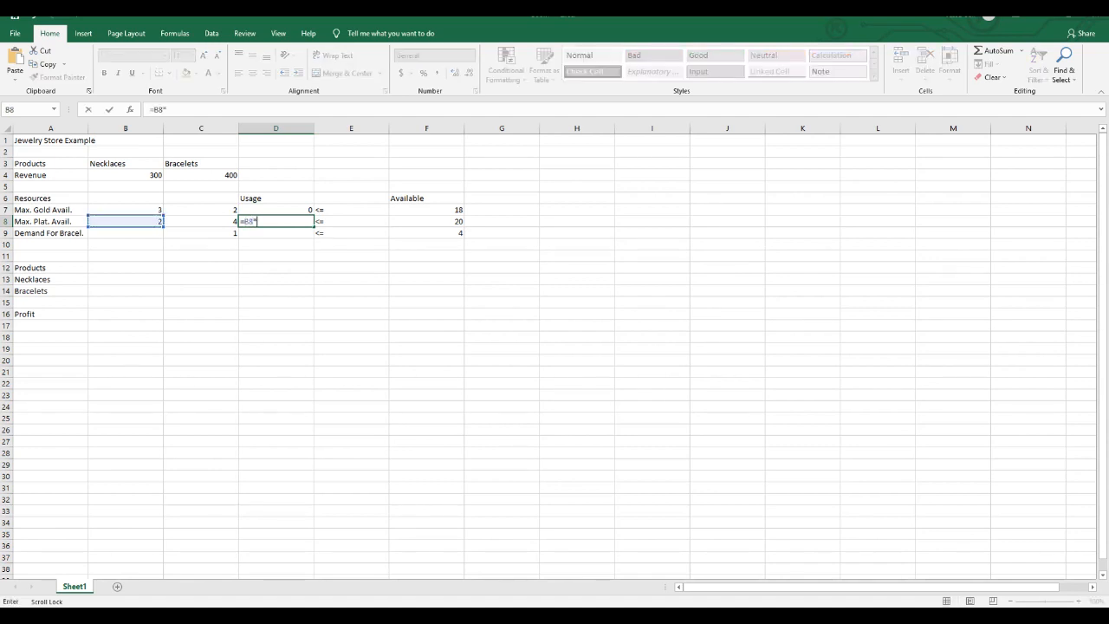
pyautogui.click(125, 280)
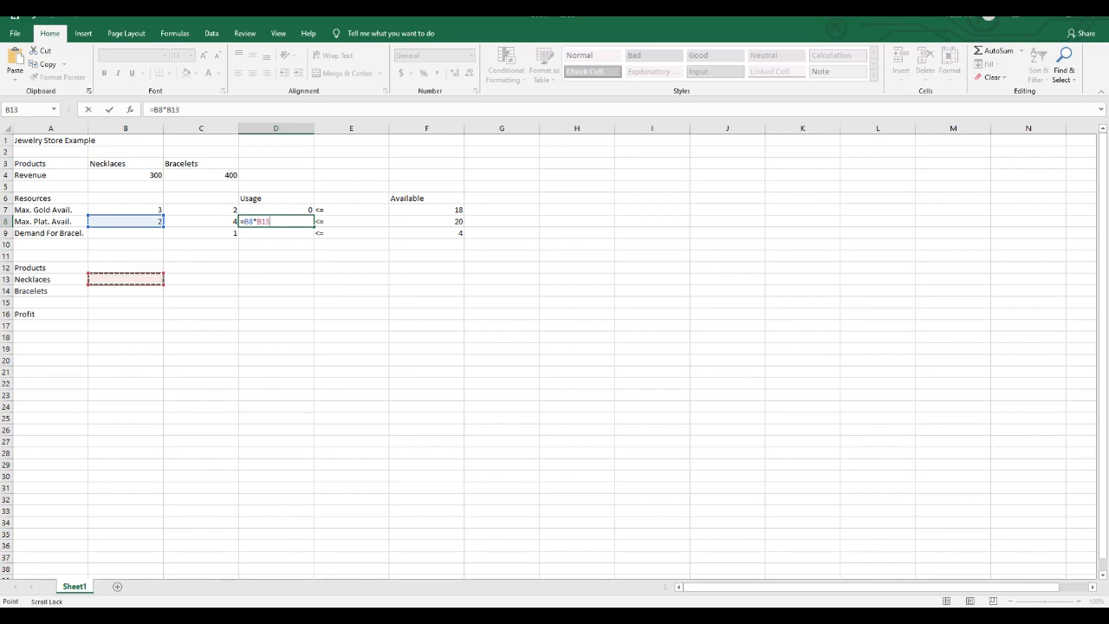
pyautogui.write('+')
pyautogui.click(201, 222)
pyautogui.write('*')
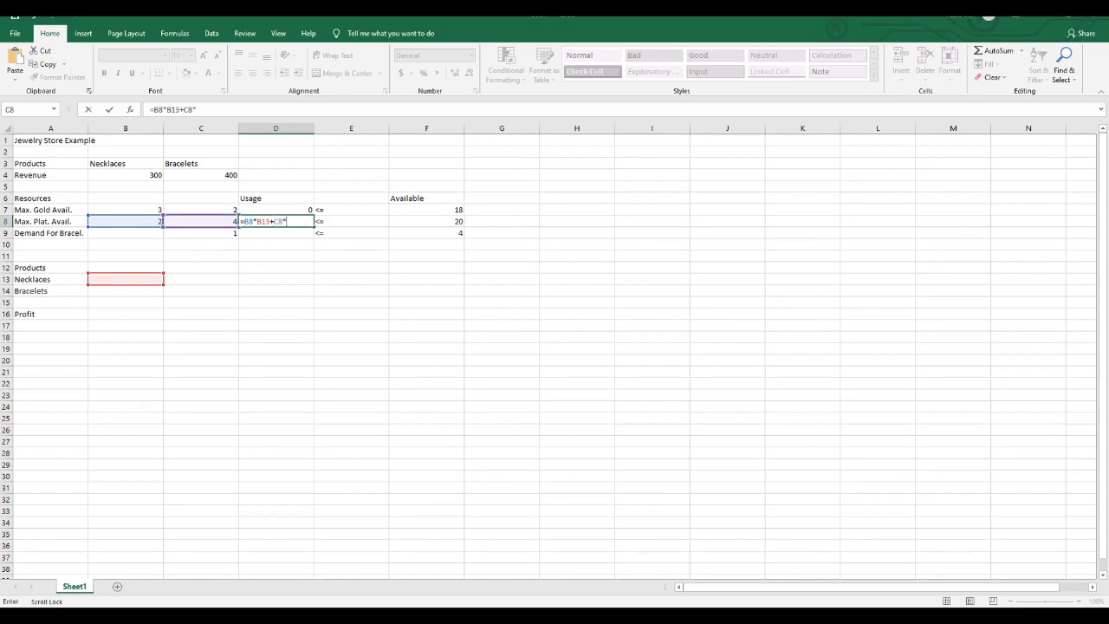
pyautogui.click(125, 292)
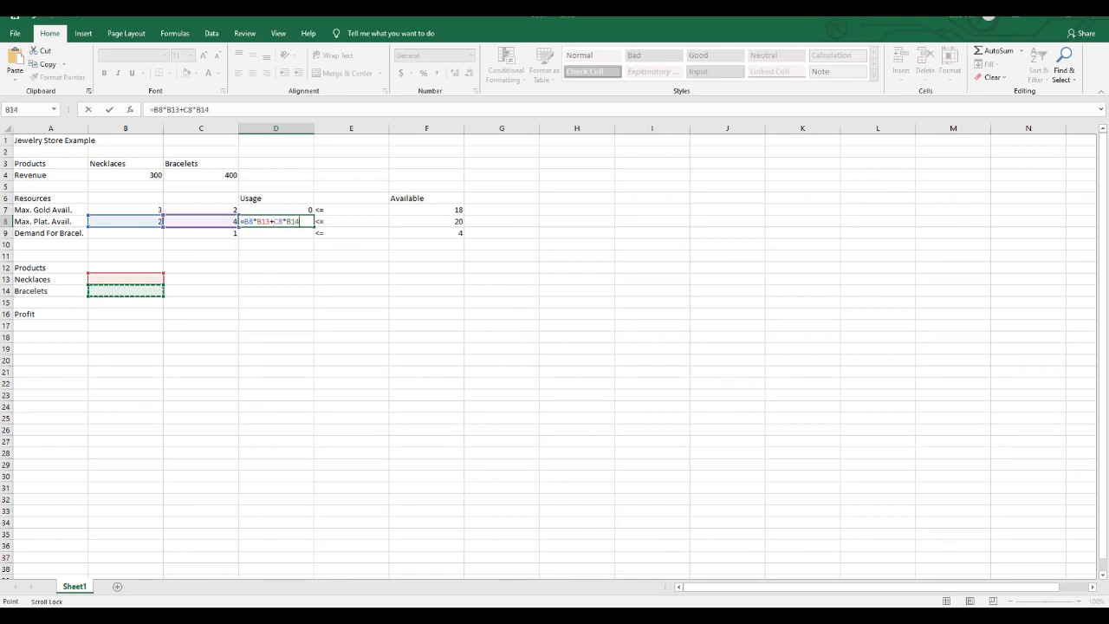
pyautogui.press('Return')
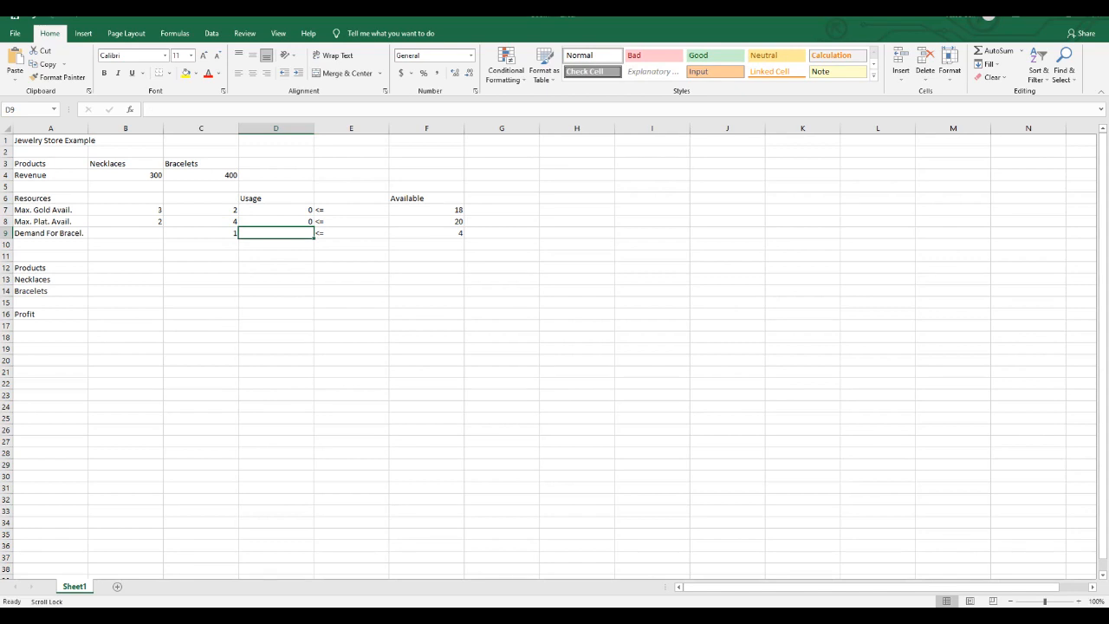
# - Enter the bracelet demand usage formula =C9*B14 in cell D9
pyautogui.write('=')
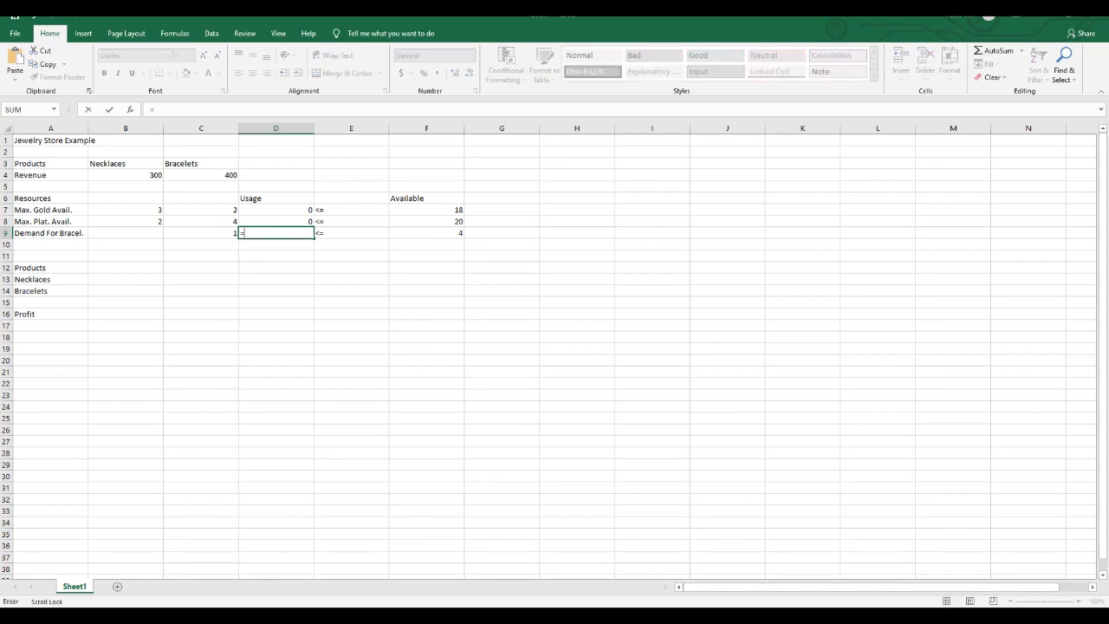
pyautogui.click(201, 233)
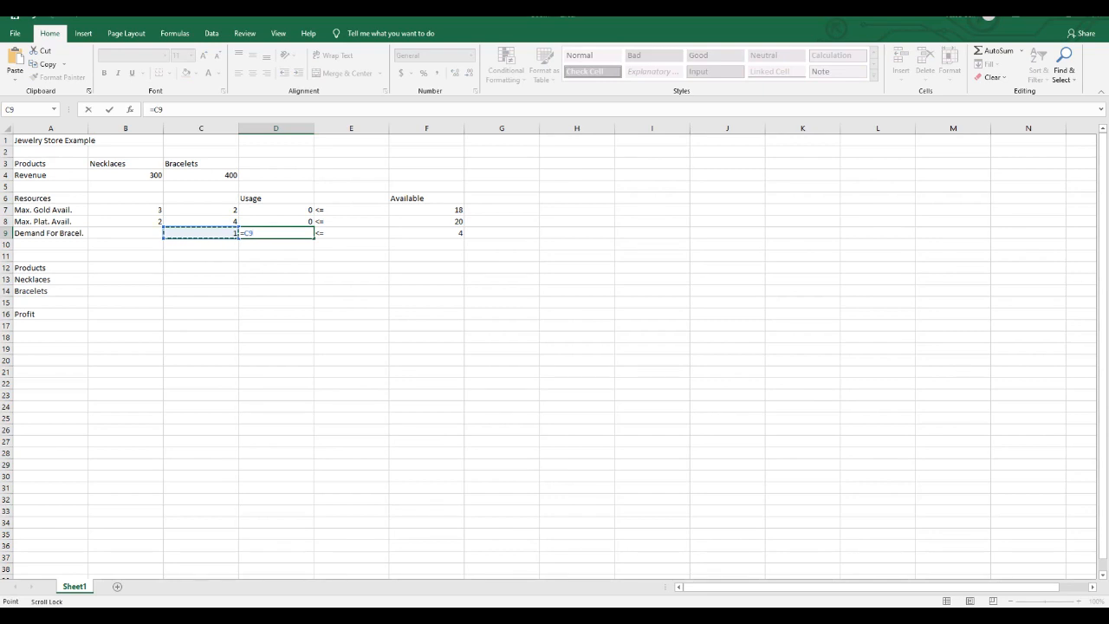
pyautogui.write('*')
pyautogui.click(125, 291)
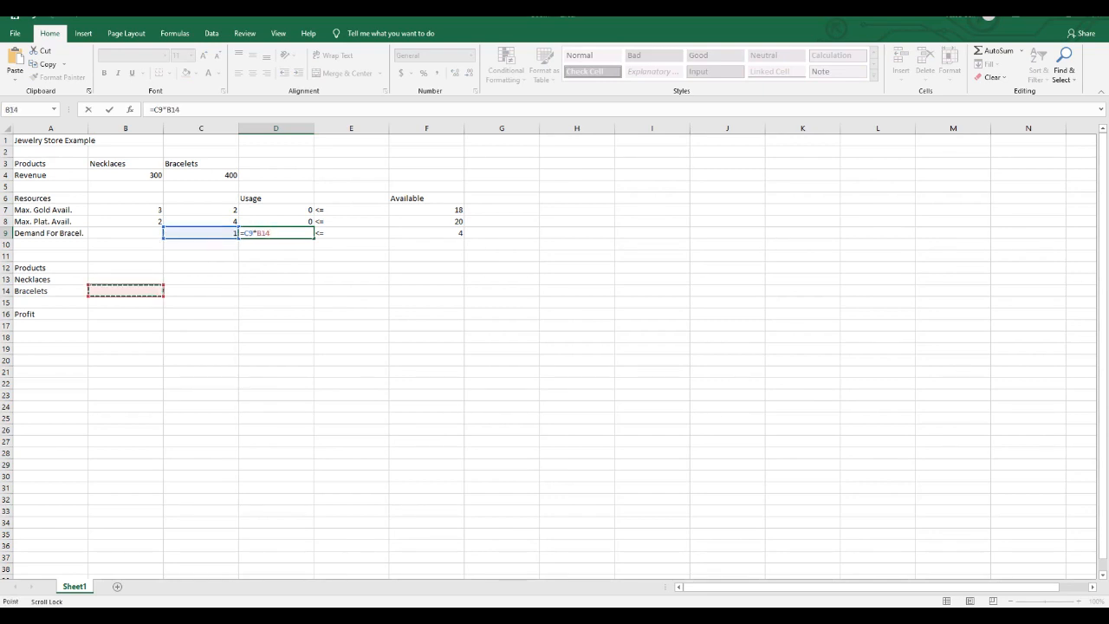
pyautogui.press('Return')
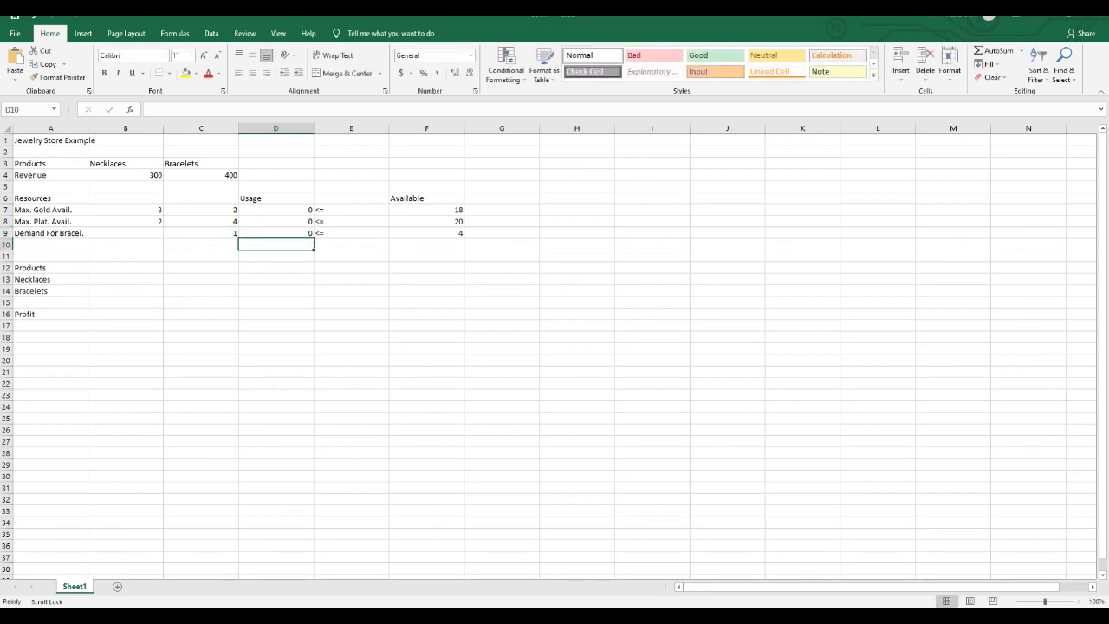
# - Enter the profit formula =B4*B13+C4*B14 in cell B16
pyautogui.click(126, 314)
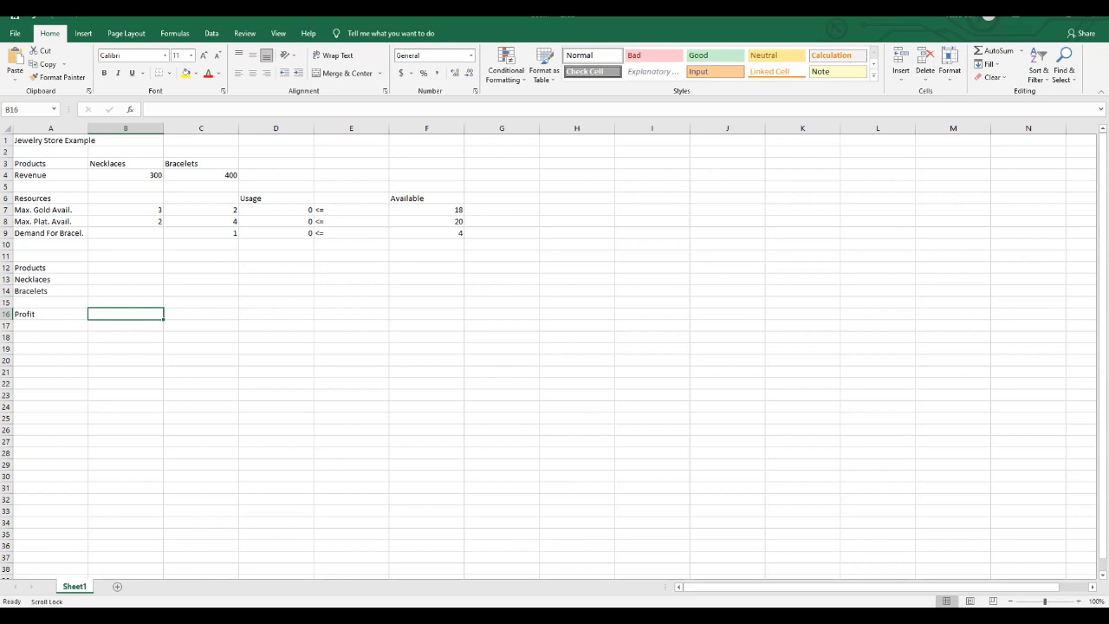
pyautogui.write('=')
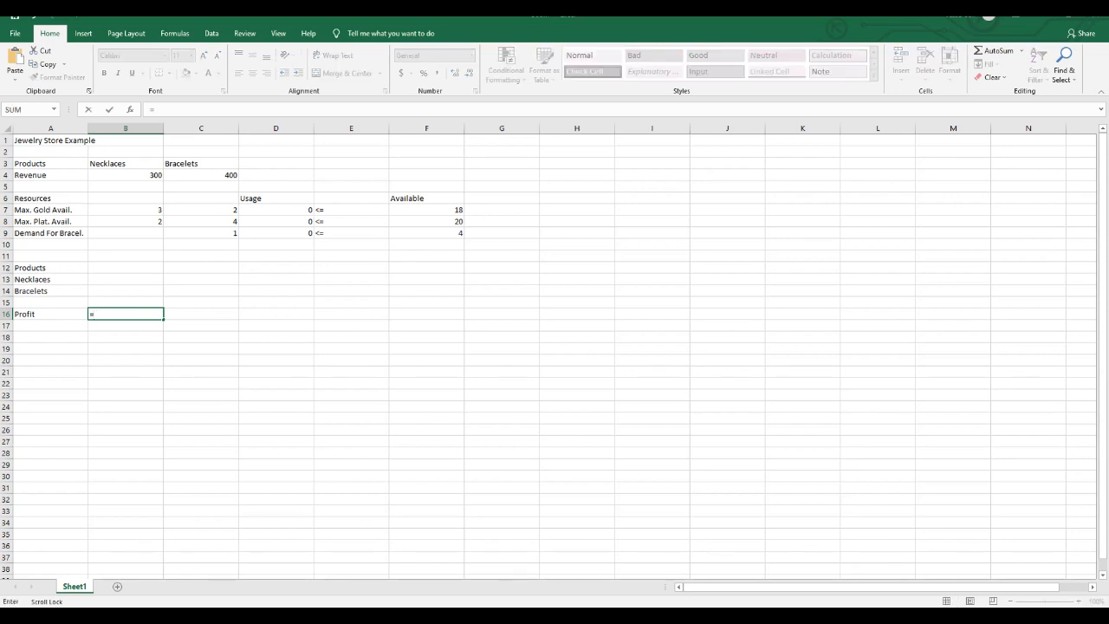
pyautogui.click(126, 175)
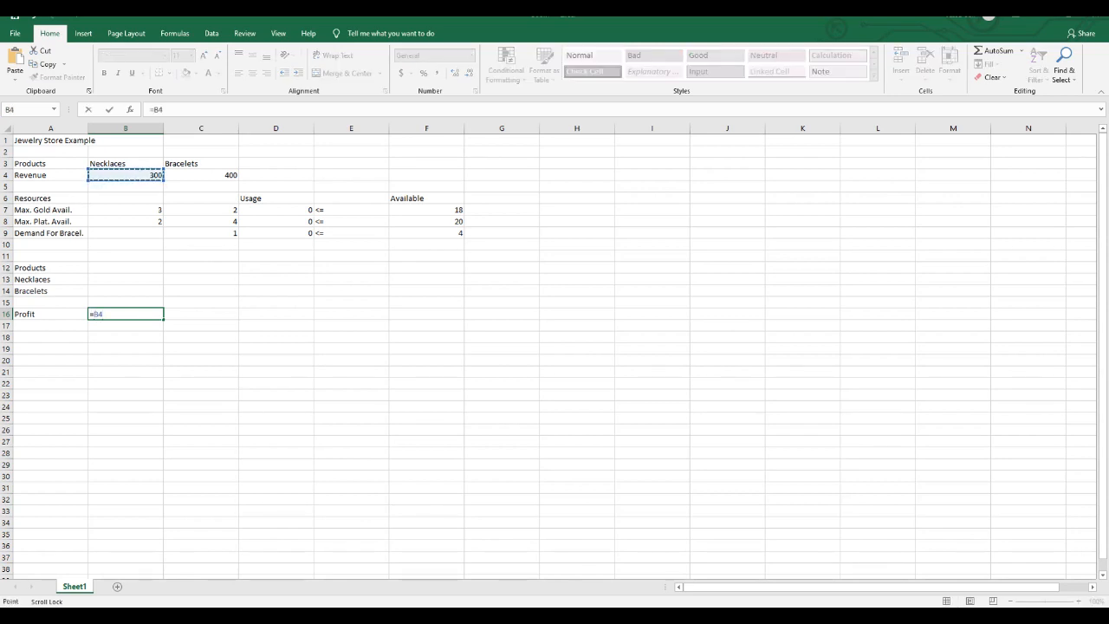
pyautogui.write('*')
pyautogui.click(126, 279)
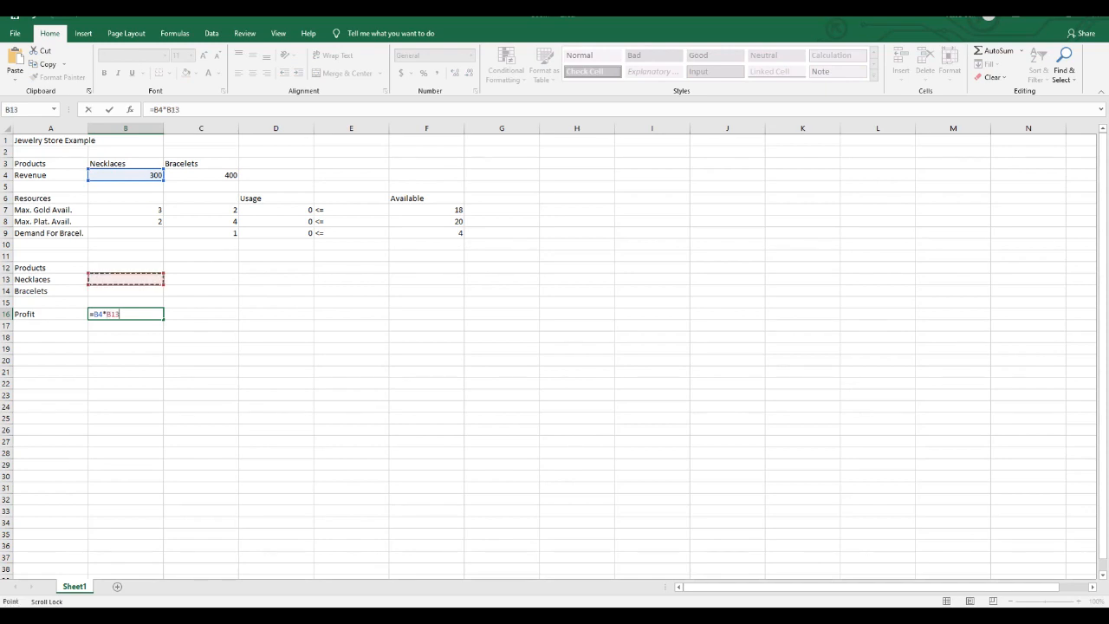
pyautogui.write('+')
pyautogui.click(201, 175)
pyautogui.write('*')
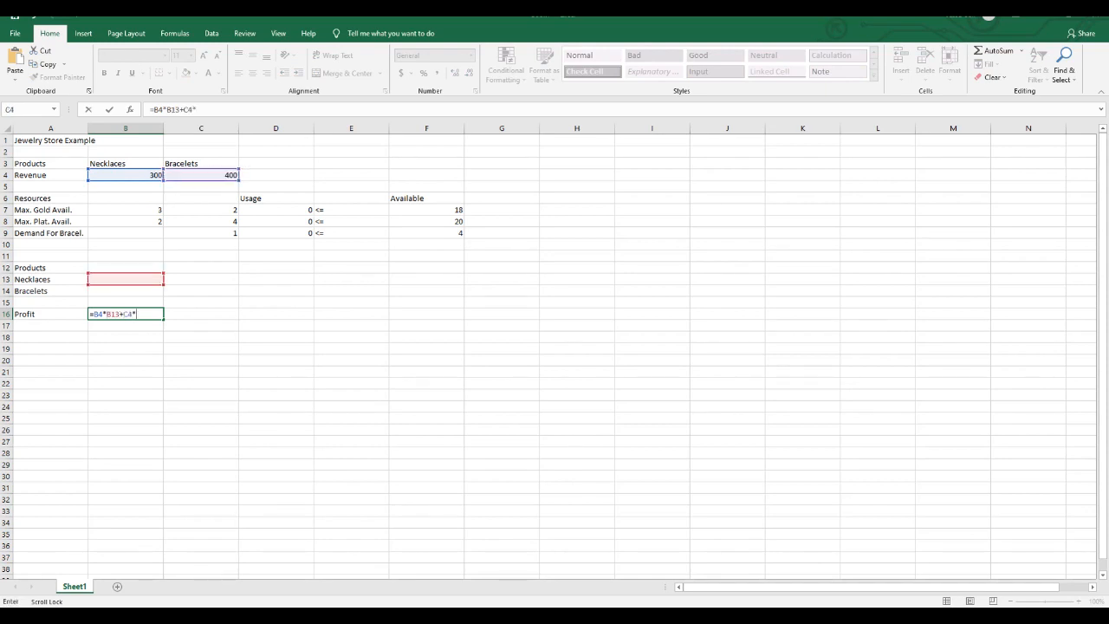
pyautogui.click(126, 292)
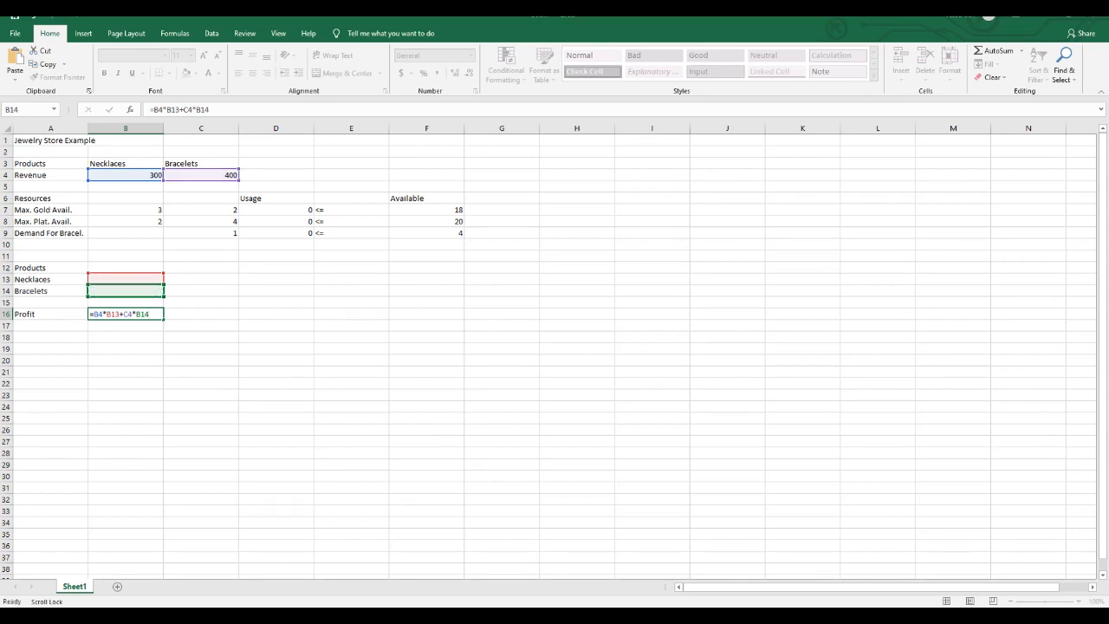
pyautogui.press('Return')
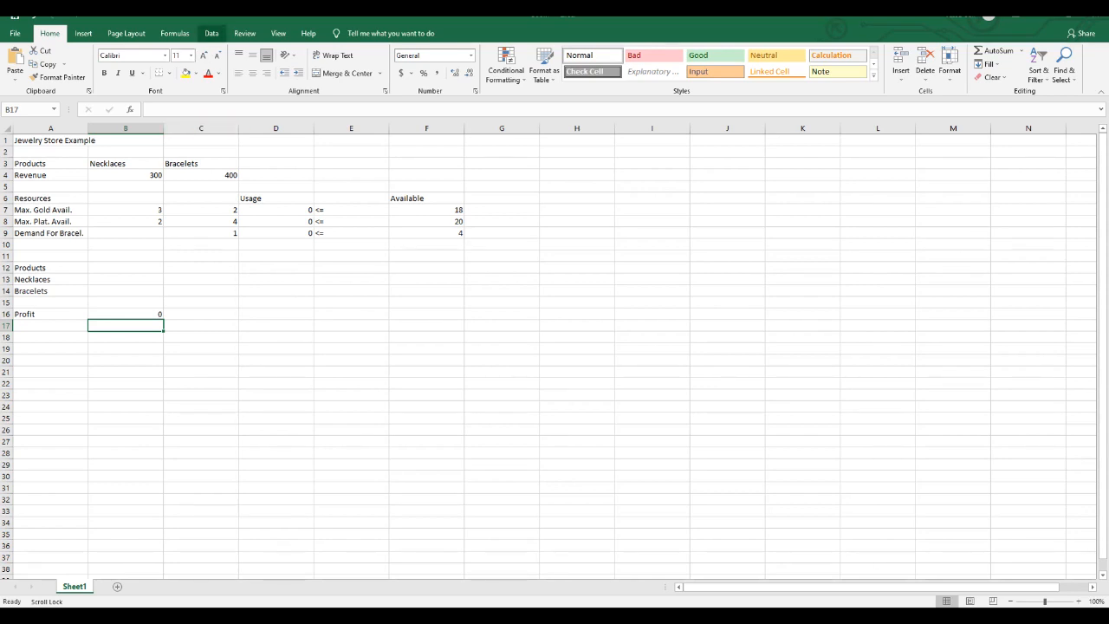
# - Set up Solver to maximize the profit in B16 by changing the variable cells B13:B14
pyautogui.click(212, 33)
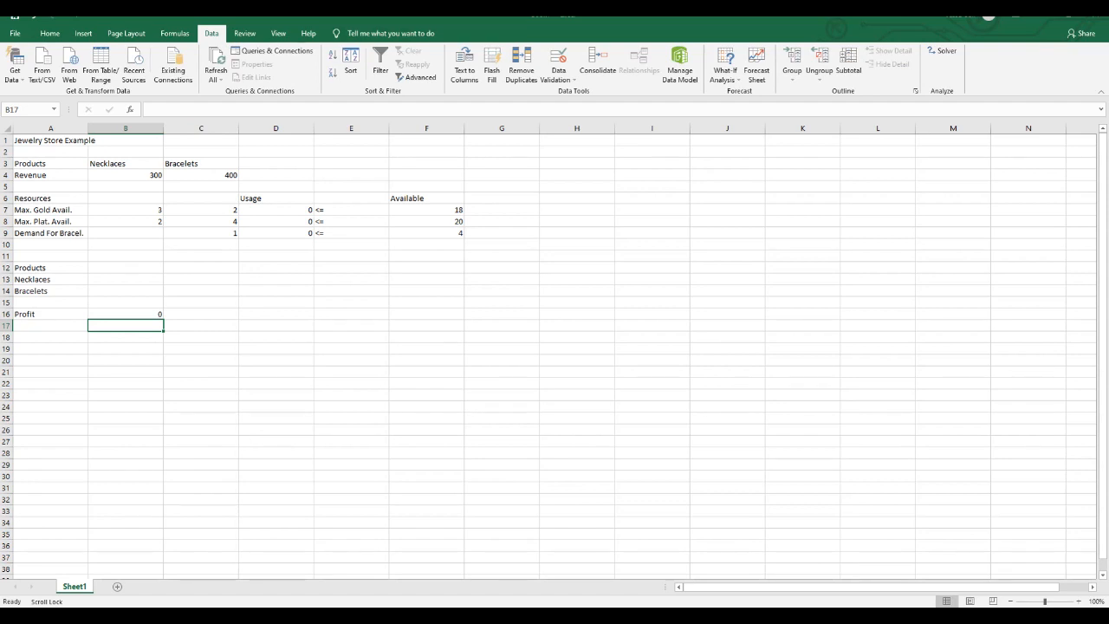
pyautogui.click(942, 50)
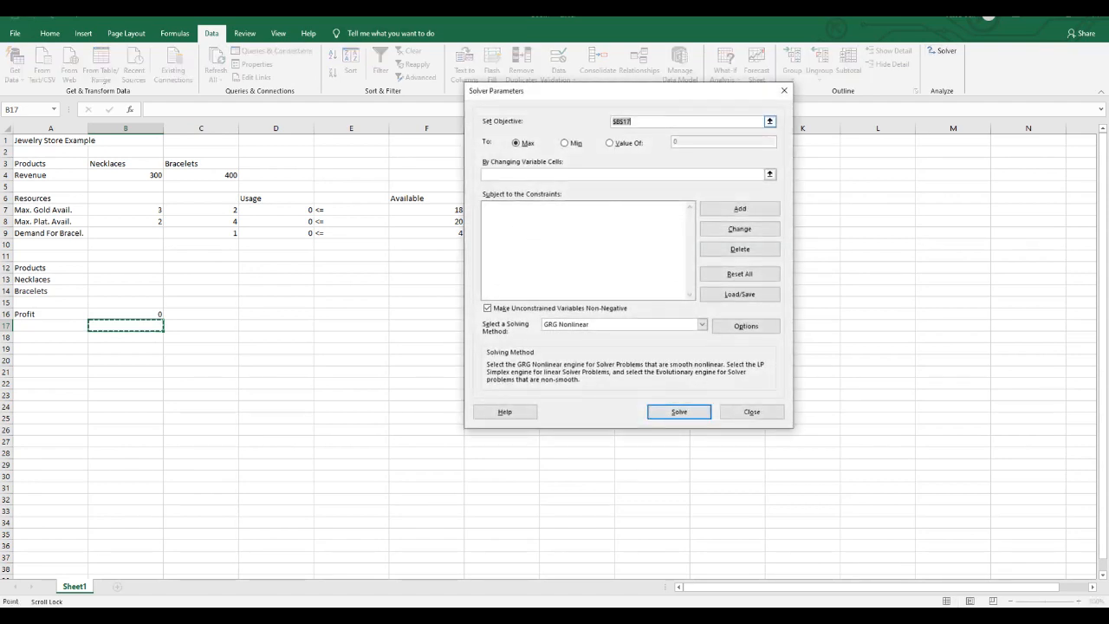
pyautogui.press('BackSpace')
pyautogui.click(126, 314)
pyautogui.click(565, 143)
pyautogui.click(518, 143)
pyautogui.click(572, 175)
pyautogui.moveTo(124, 280); pyautogui.dragTo(161, 295)
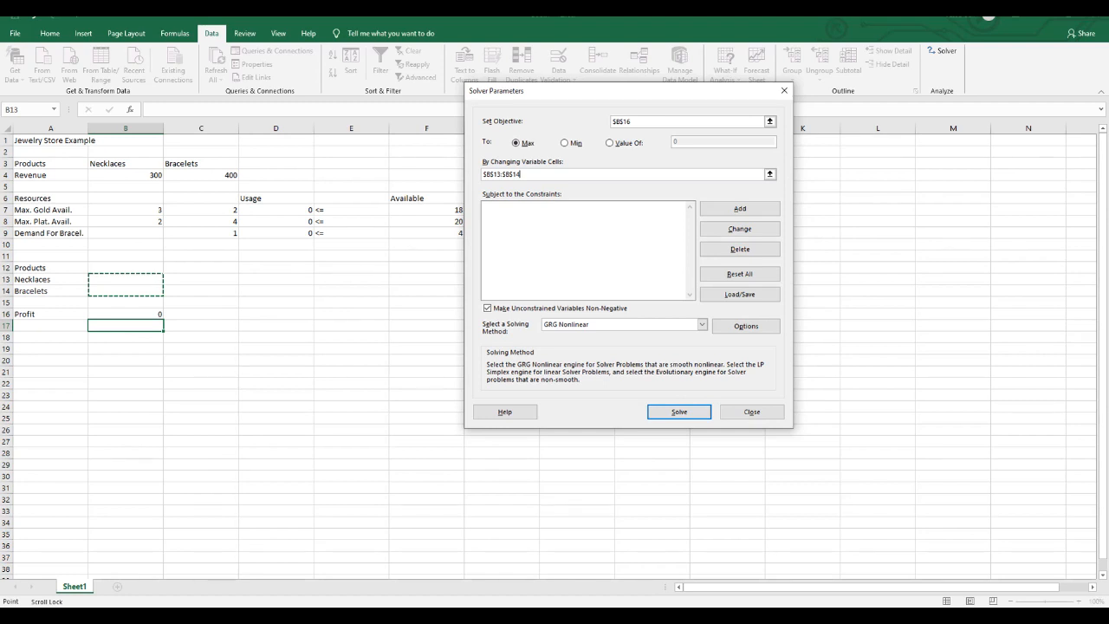
# - Add the Solver constraint for gold, requiring D7 <= F7
pyautogui.click(740, 209)
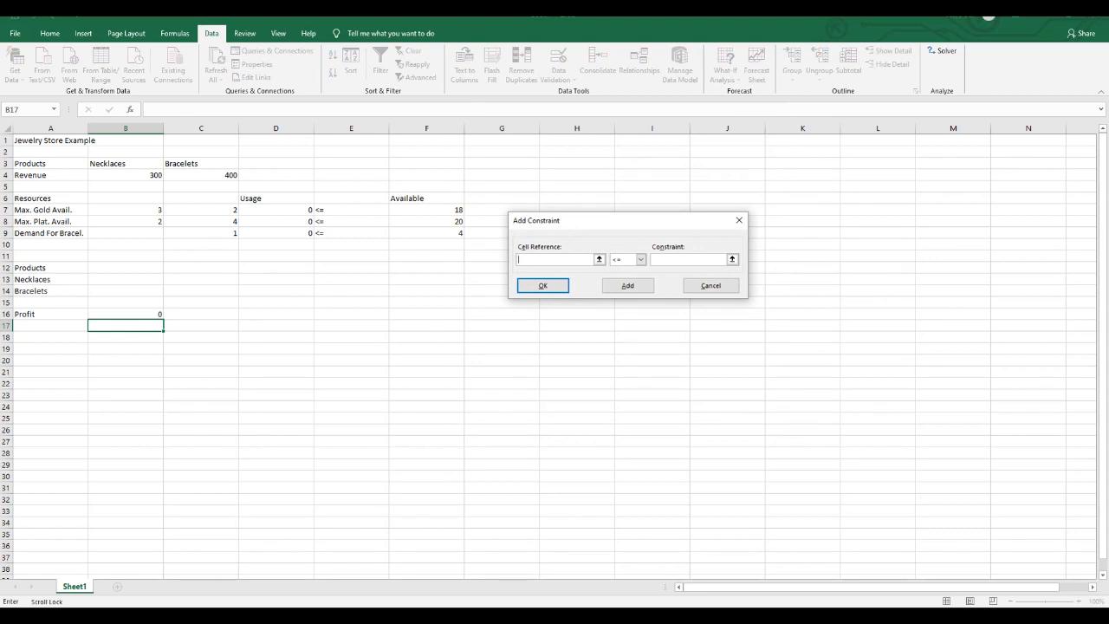
pyautogui.click(277, 210)
pyautogui.click(688, 259)
pyautogui.click(427, 210)
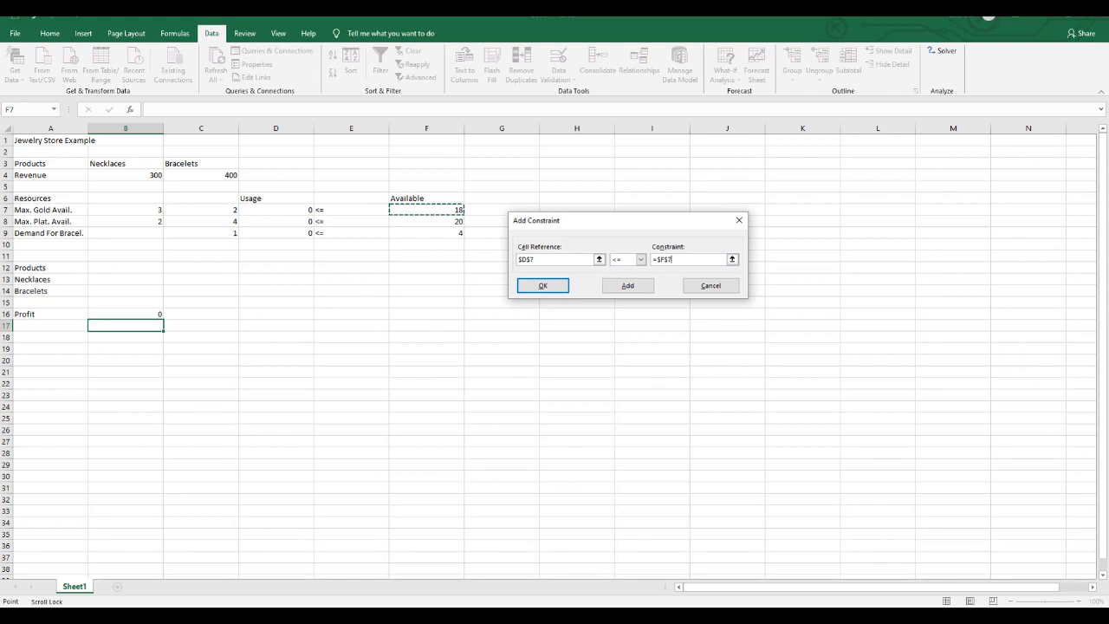
pyautogui.click(627, 286)
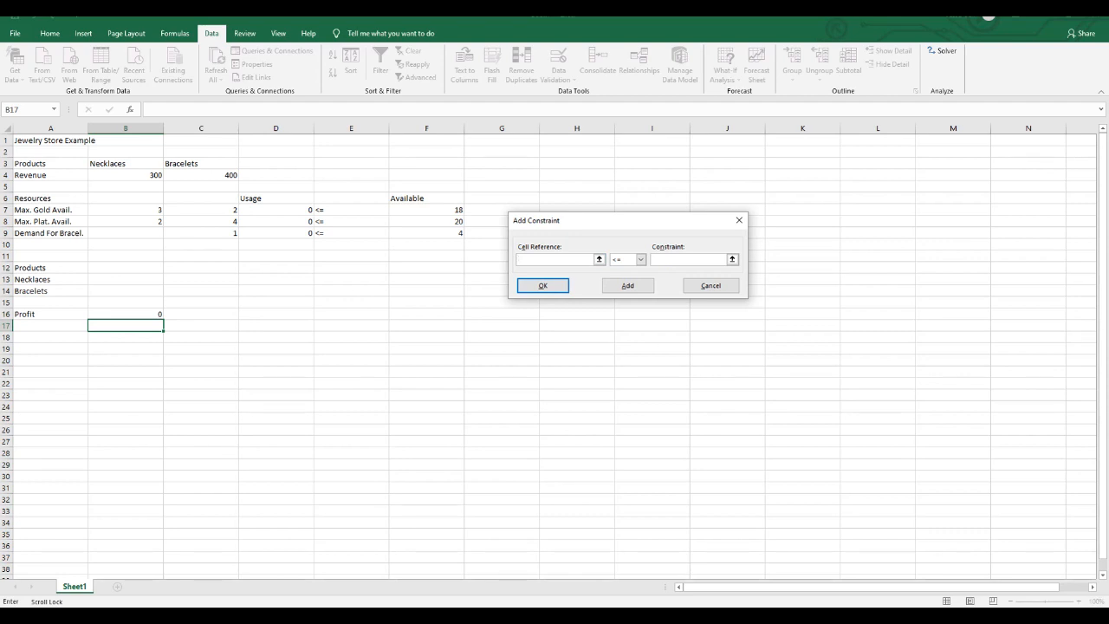
# - Add the Solver constraint for platinum, requiring D8 <= F8
pyautogui.click(277, 222)
pyautogui.click(694, 259)
pyautogui.click(426, 222)
pyautogui.click(628, 286)
# - Add the bracelet demand constraint D9 <= F9 and return to the Solver parameters
pyautogui.click(276, 233)
pyautogui.click(689, 260)
pyautogui.click(426, 233)
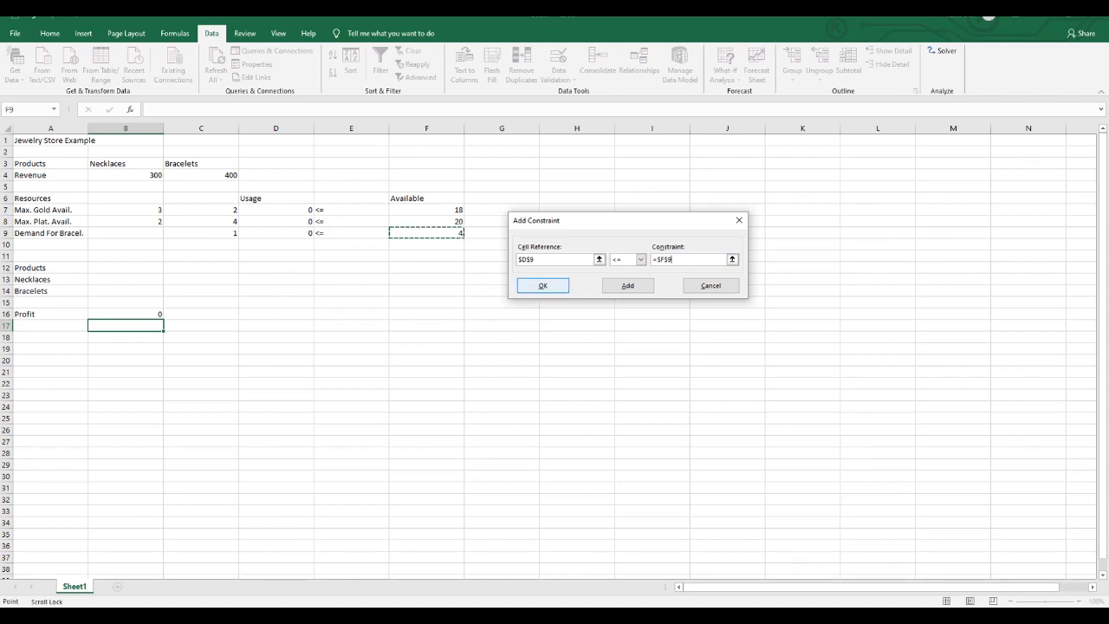
pyautogui.click(542, 285)
# - Solve the model with the Simplex LP method and keep the Solver solution
pyautogui.click(703, 324)
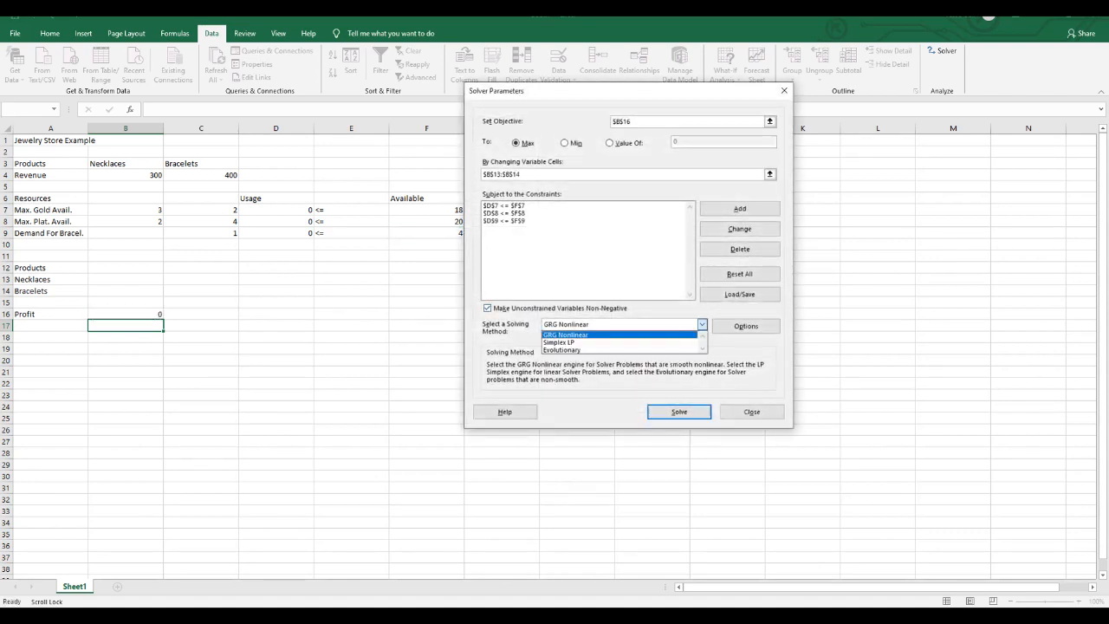
pyautogui.click(576, 338)
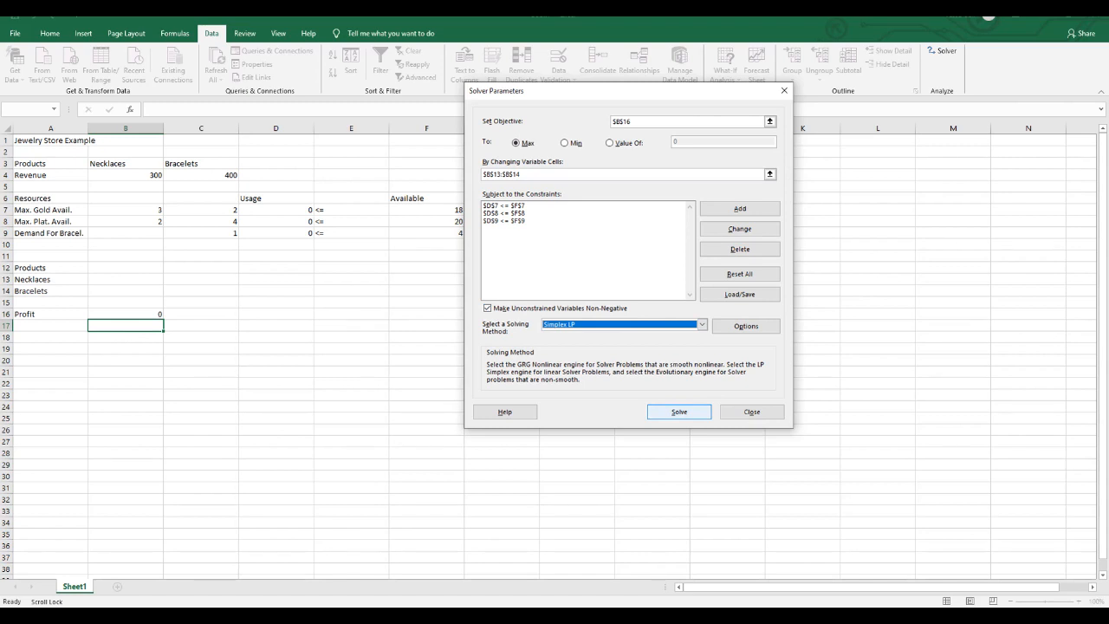
pyautogui.click(679, 412)
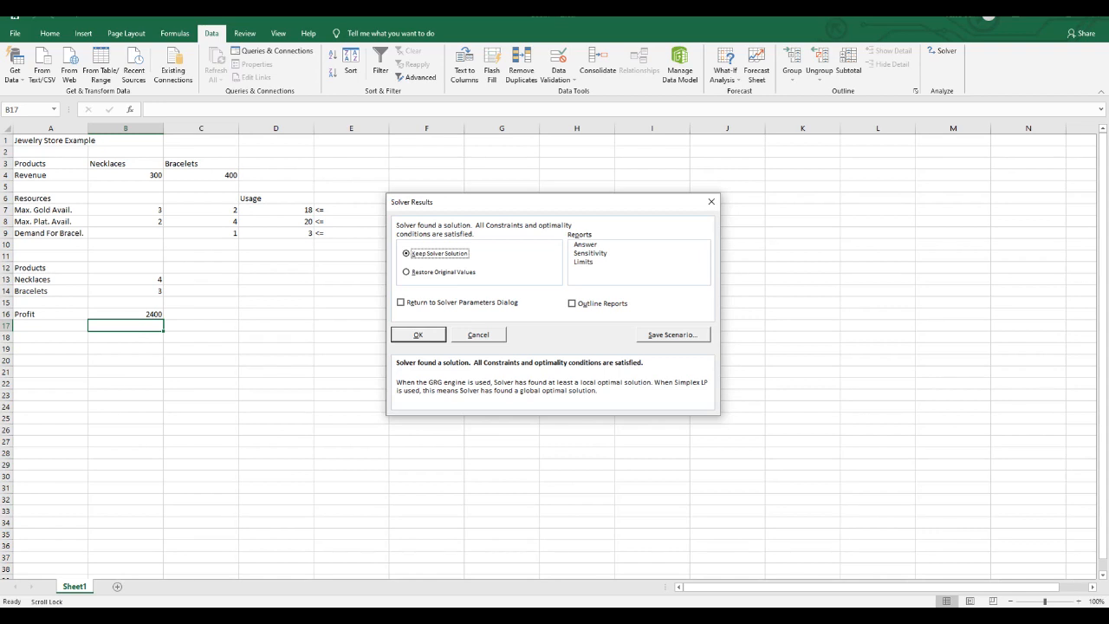
pyautogui.press('Return')
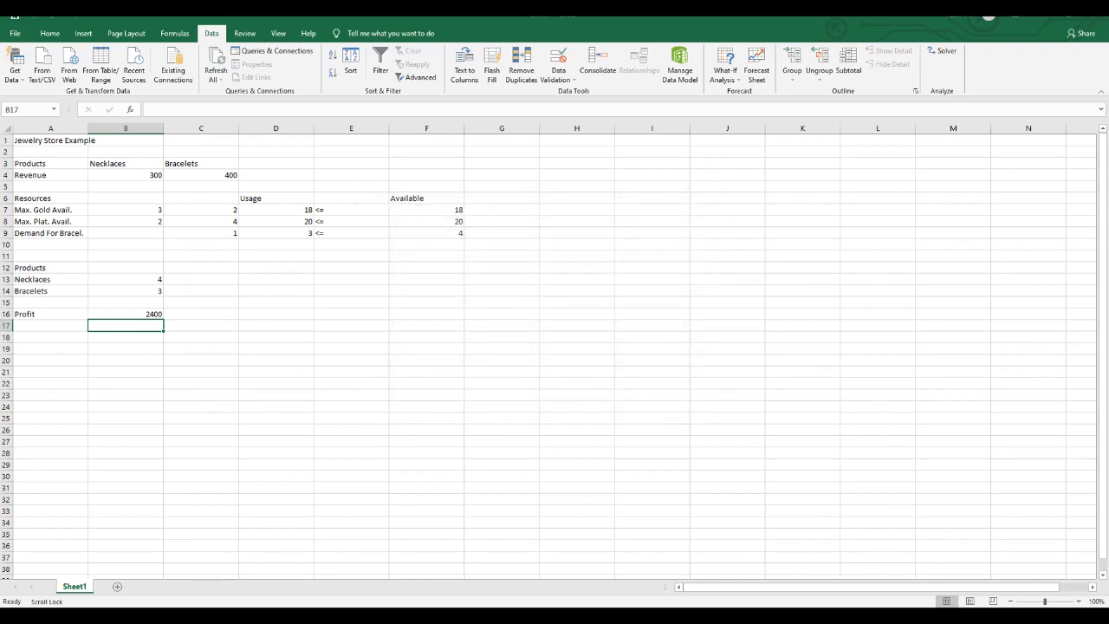
pyautogui.moveTo(438, 617)
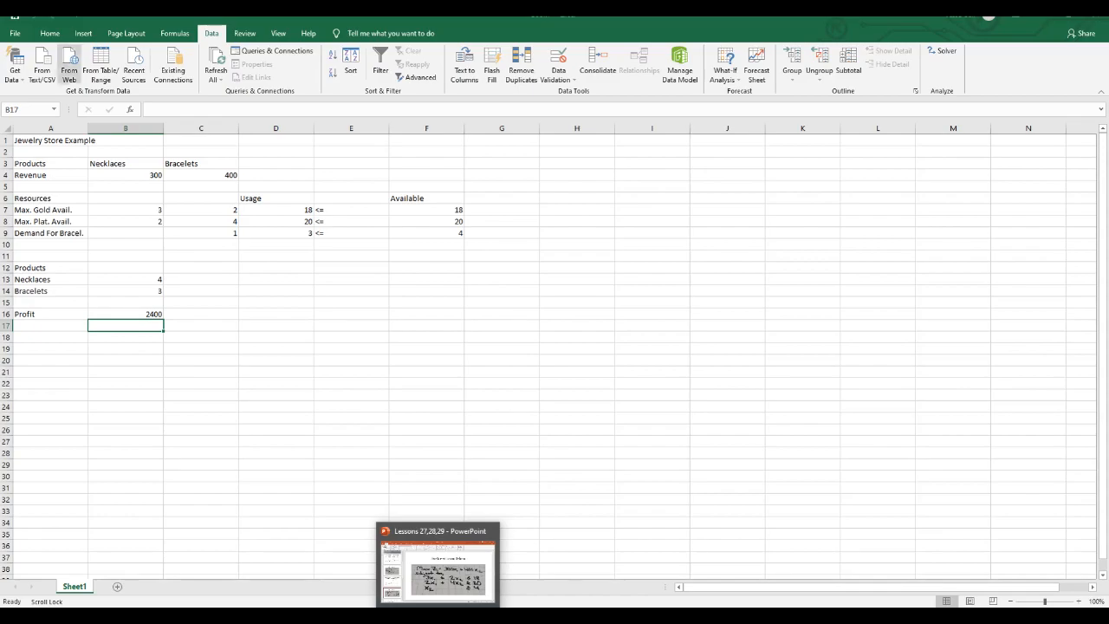
# - Save the workbook in the Documents folder under the file name Jewelry Store Example
pyautogui.click(15, 33)
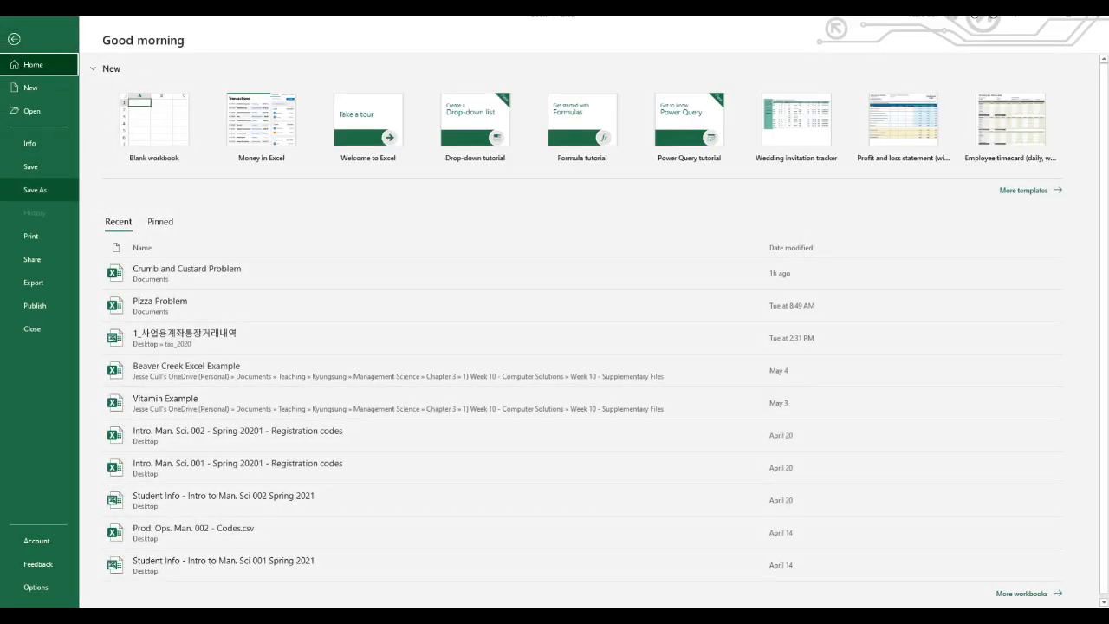
pyautogui.click(34, 190)
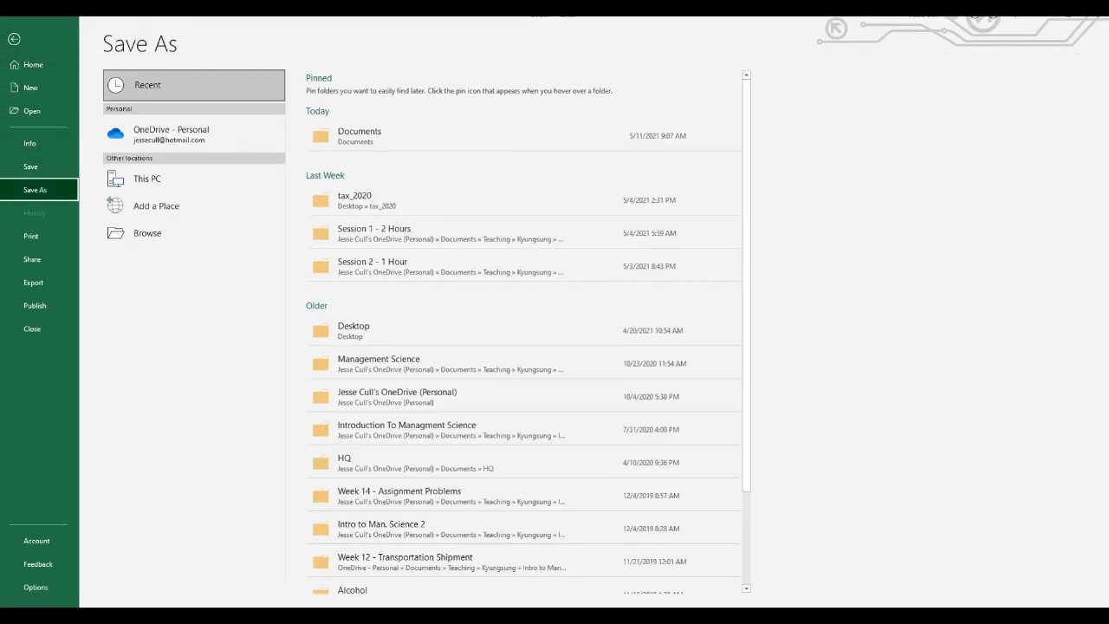
pyautogui.doubleClick(147, 178)
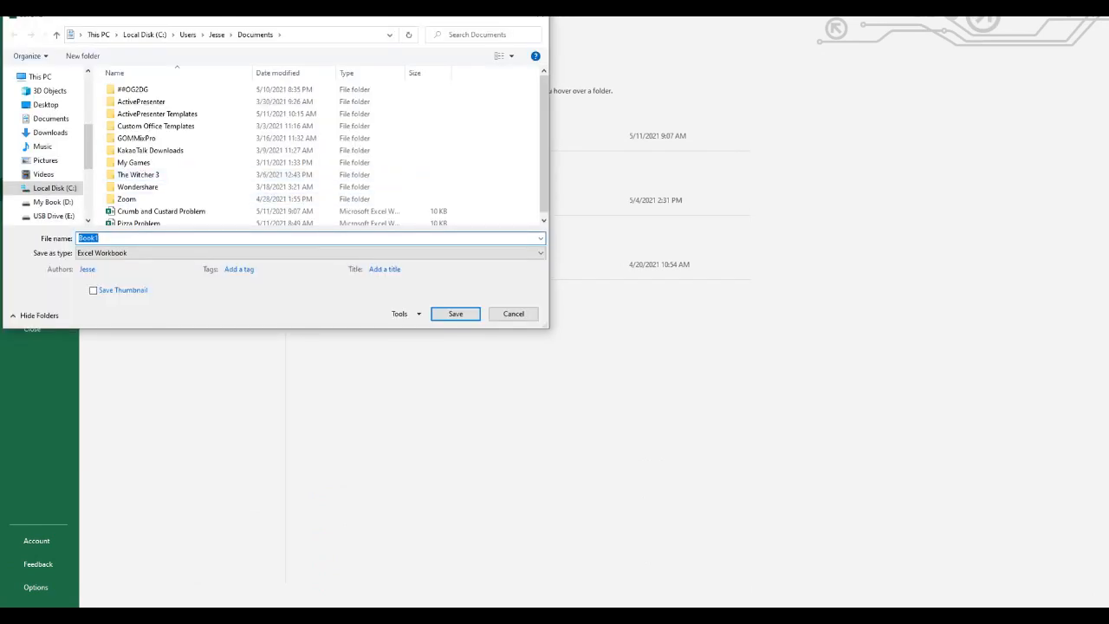
pyautogui.write('Jewe')
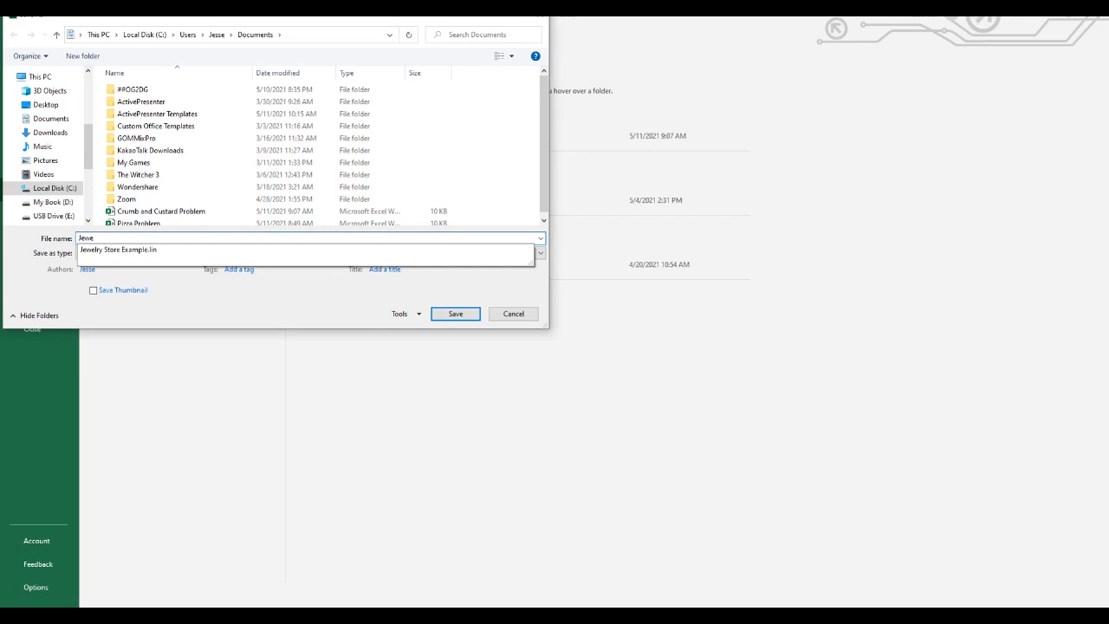
pyautogui.write('lry Store Example')
pyautogui.press('Return')
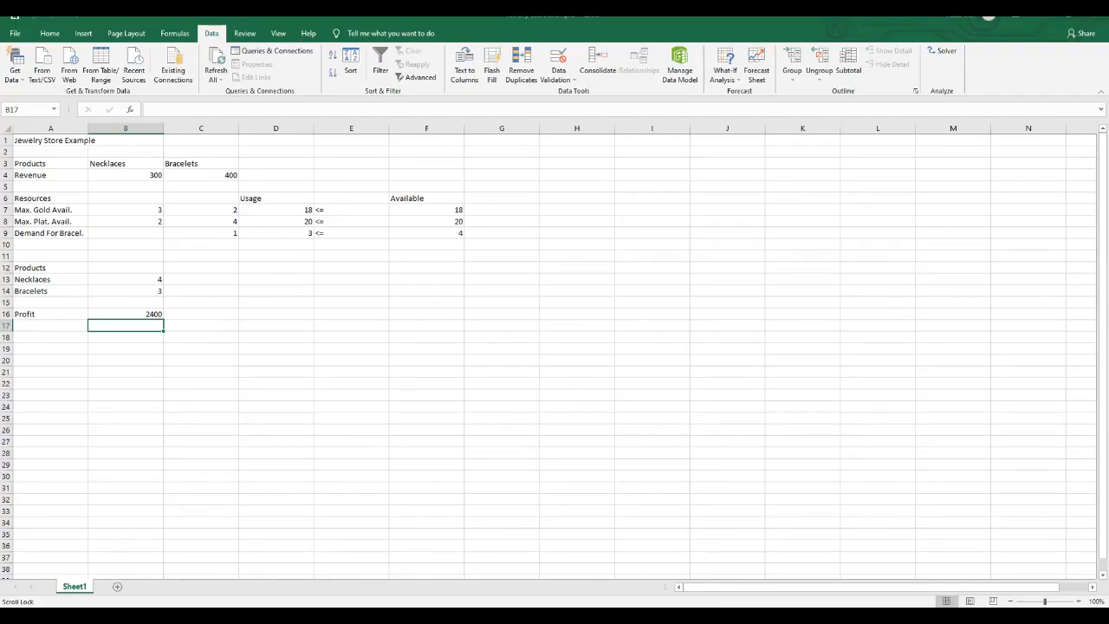
# - Switch to the PowerPoint lesson, start the slide show from the current slide and advance to the Valley Wine Company problem
pyautogui.hotkey('alt', 'Tab')
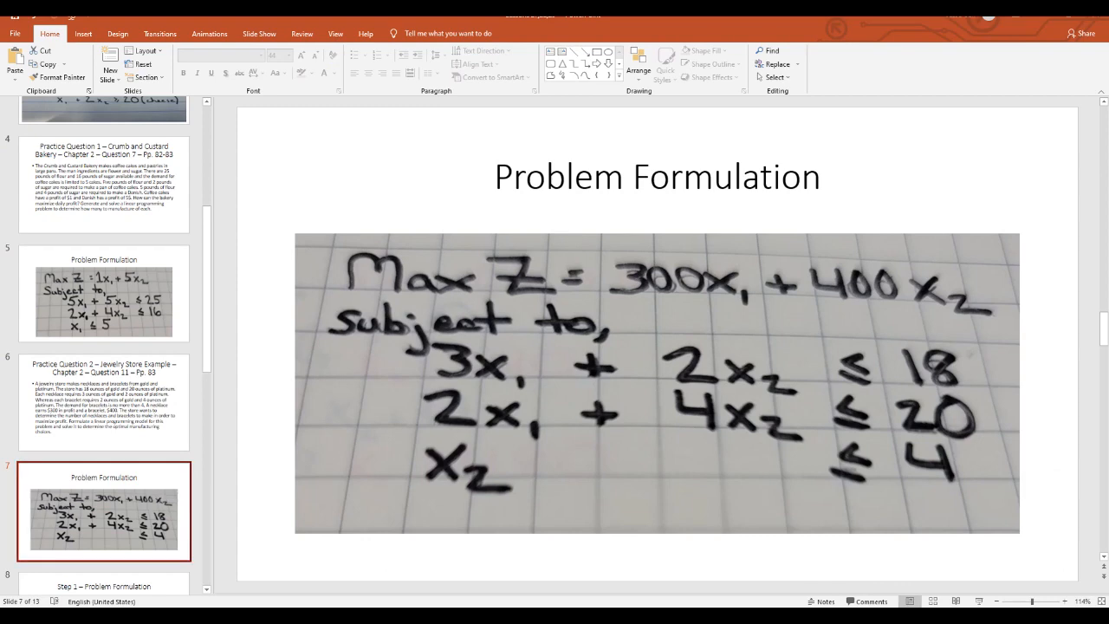
pyautogui.click(979, 601)
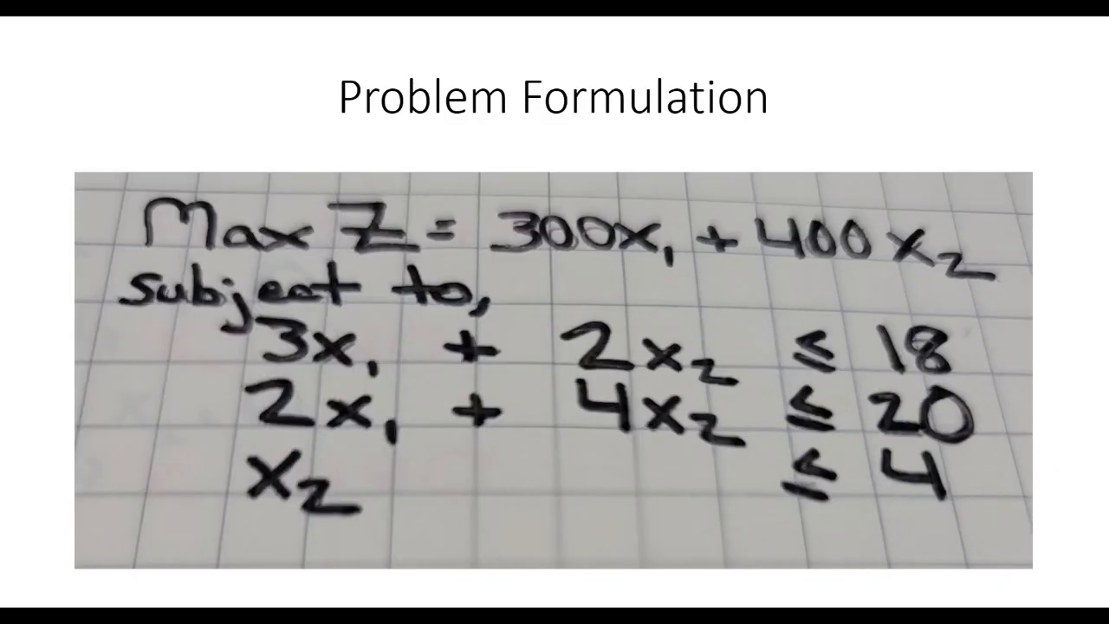
pyautogui.click(980, 601)
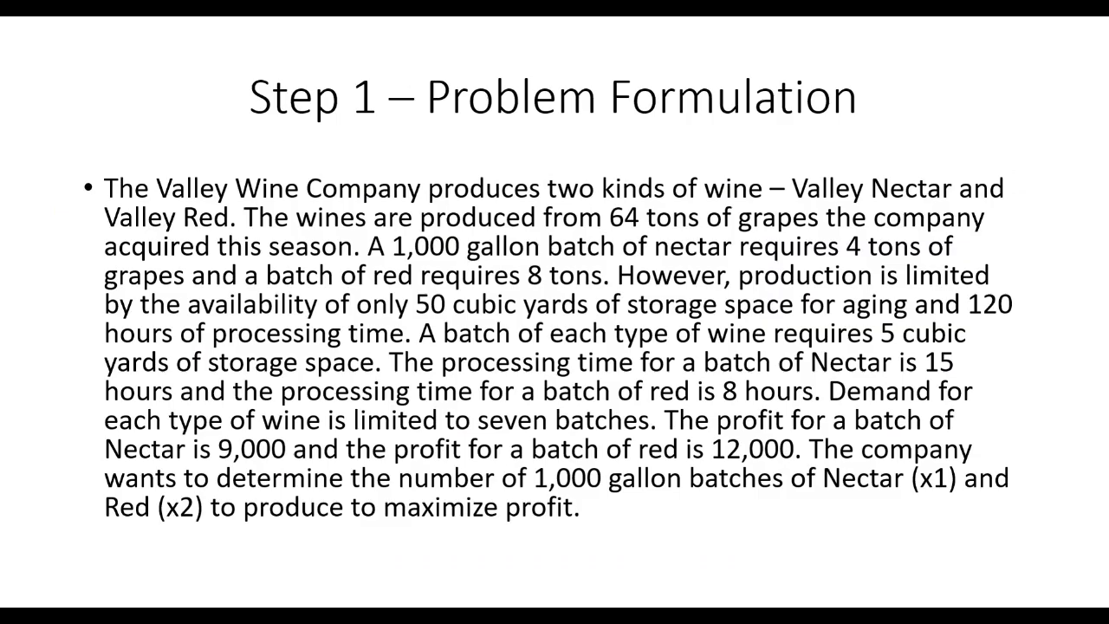
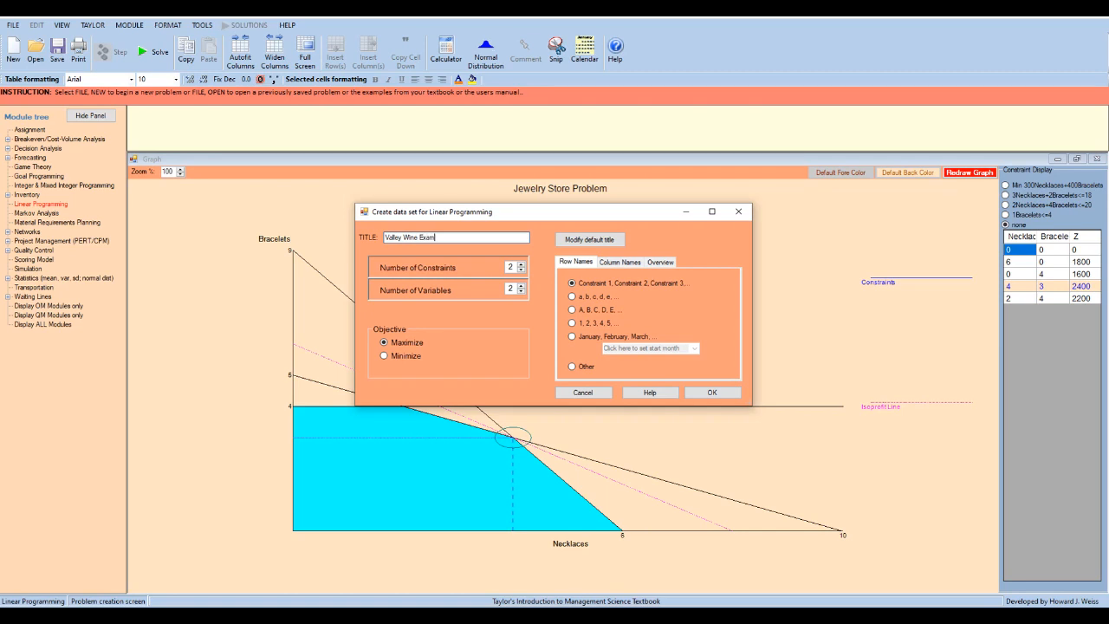
# - Create the maximization data set titled Valley Wine Example with 5 constraints and 2 variables
pyautogui.write('ple')
pyautogui.press('Tab')
pyautogui.write('4')
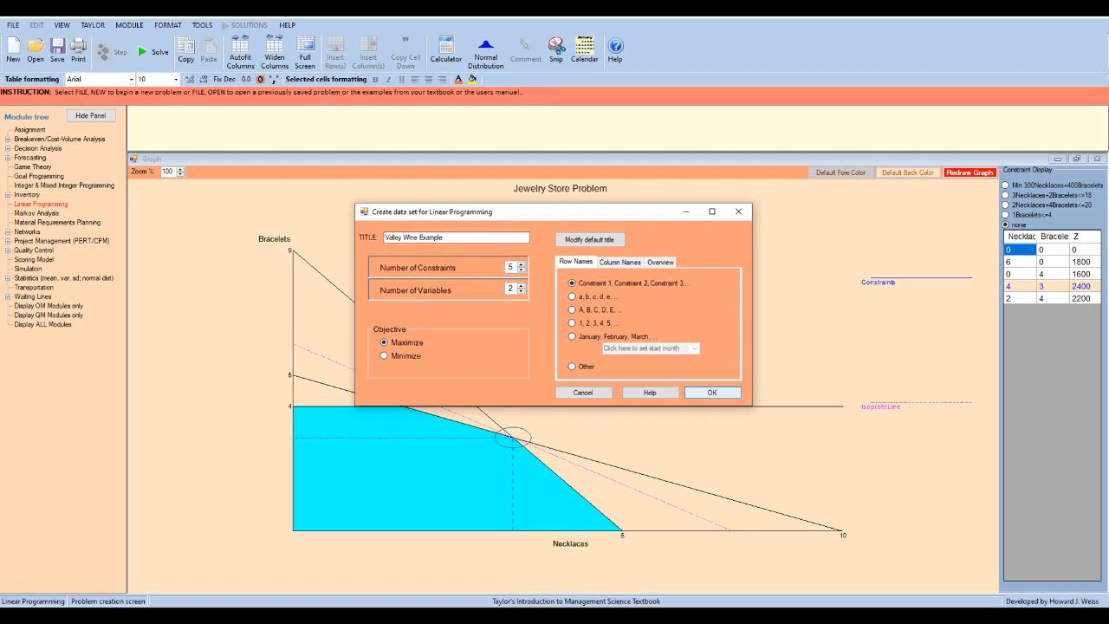
pyautogui.click(712, 393)
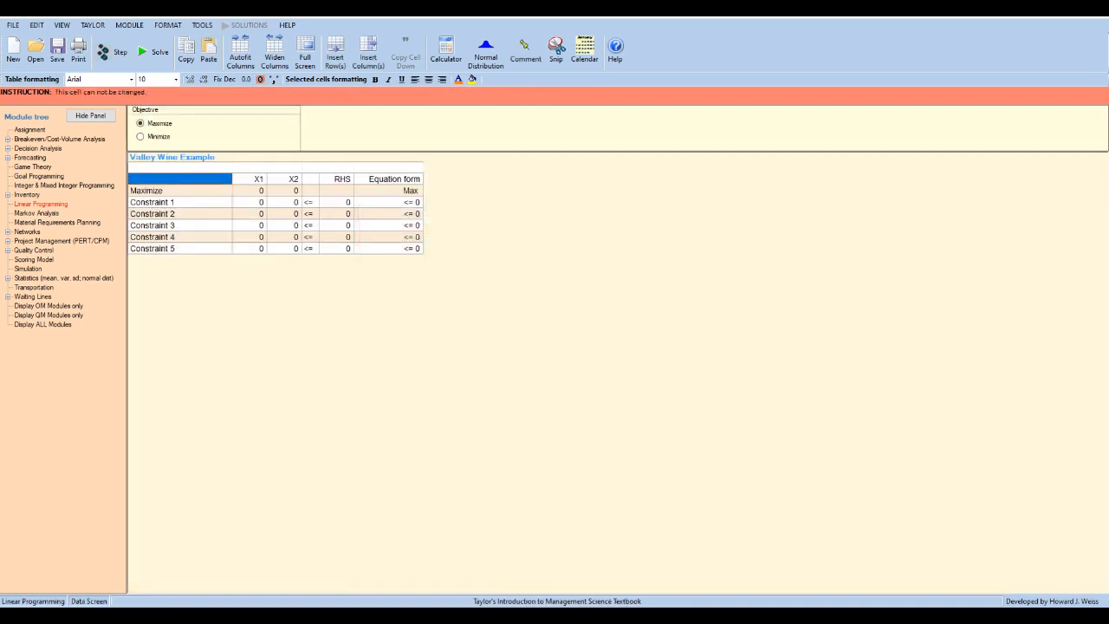
# - Widen the two variable columns and name the variables Valley Nectar and Valley Red
pyautogui.moveTo(266, 179); pyautogui.dragTo(300, 178)
pyautogui.moveTo(336, 249); pyautogui.dragTo(370, 248)
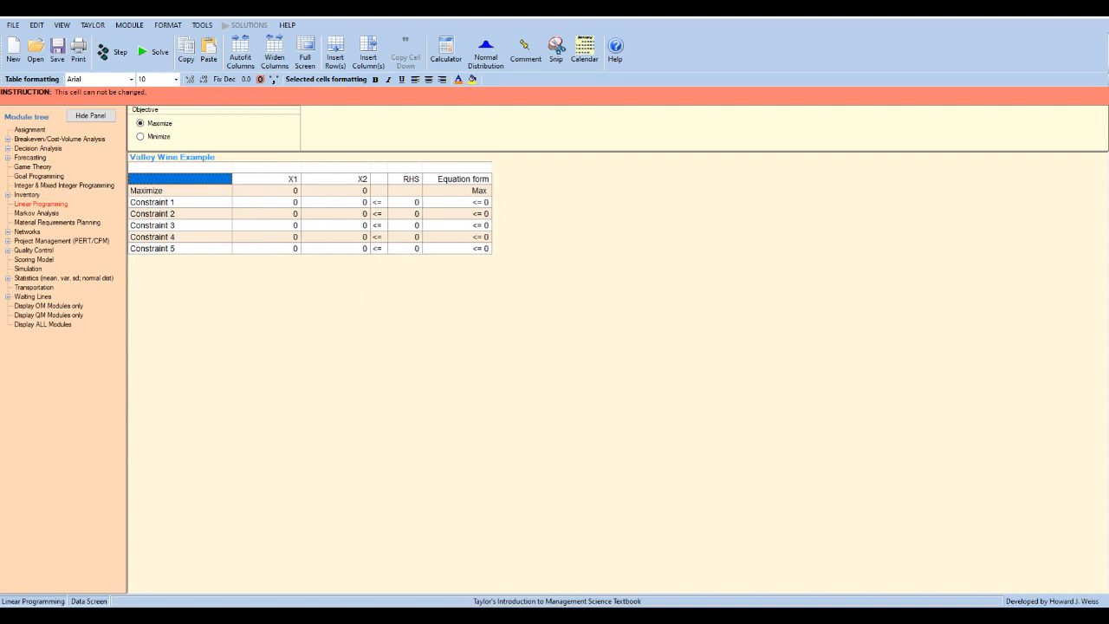
pyautogui.click(266, 178)
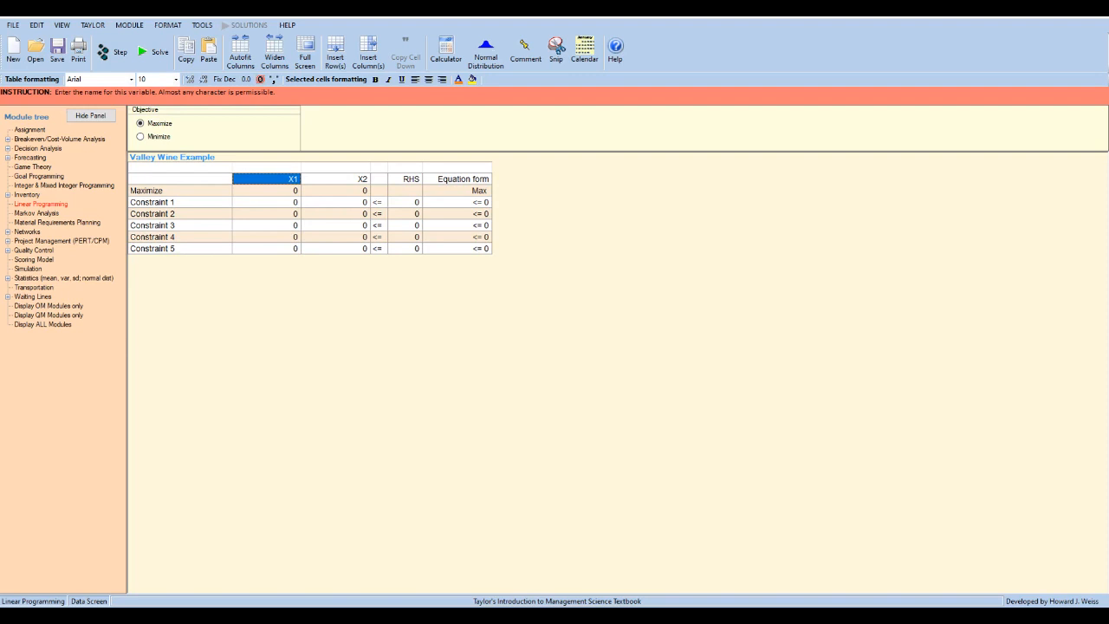
pyautogui.write('Valley')
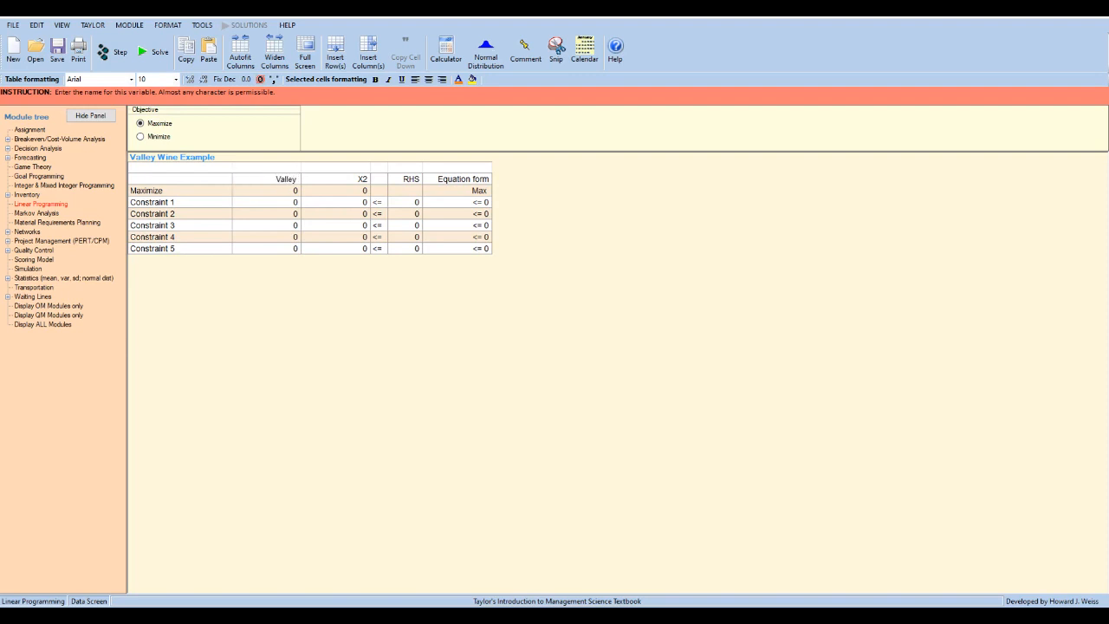
pyautogui.write(' Nectar')
pyautogui.press('Tab')
pyautogui.write('Valley Red')
pyautogui.press('Return')
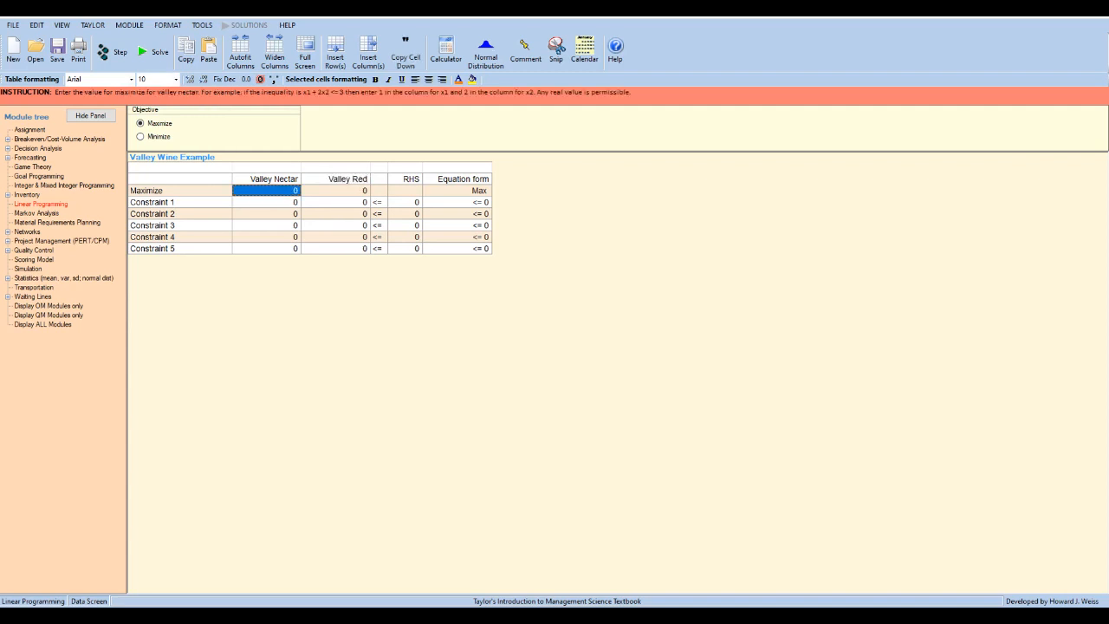
# - Enter the objective coefficients 9000 for Valley Nectar and 12000 for Valley Red
pyautogui.write('9000')
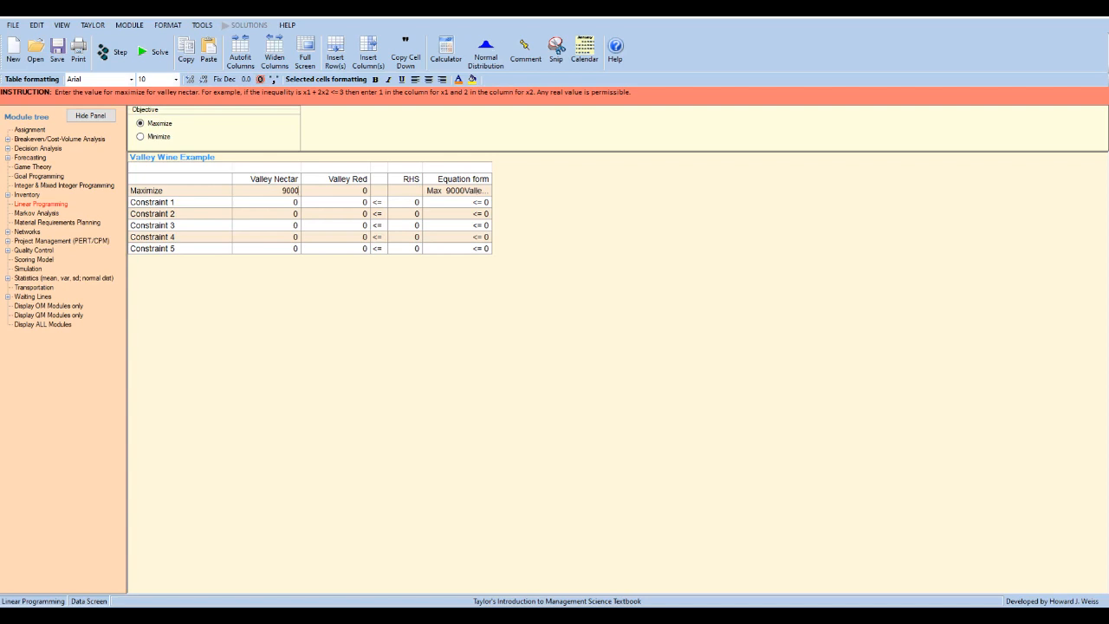
pyautogui.press('Return')
pyautogui.write('12000')
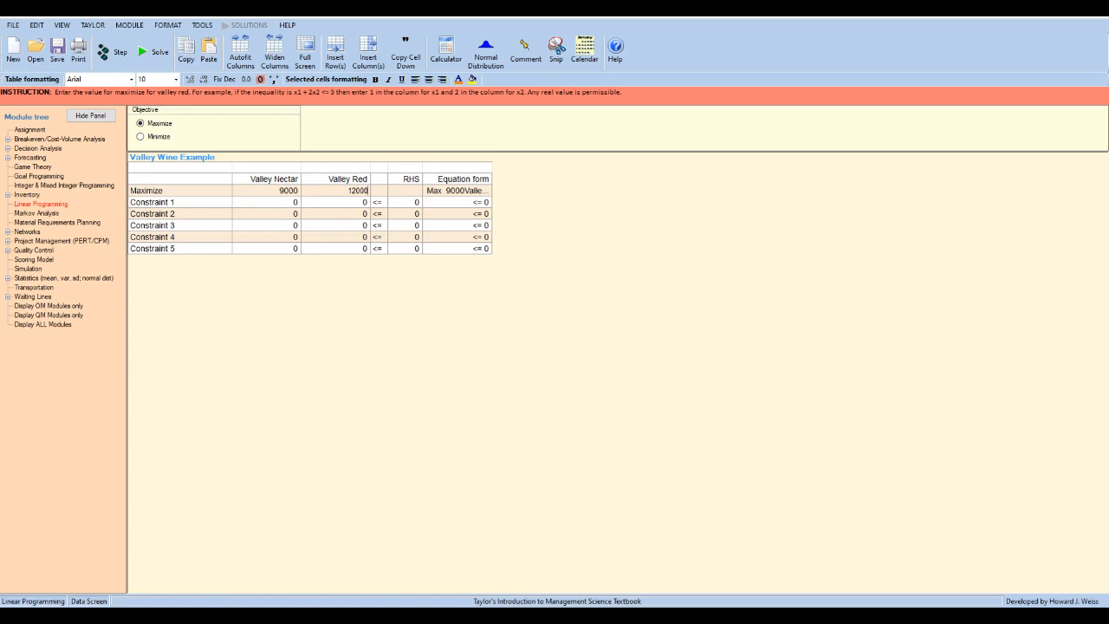
pyautogui.press('Return')
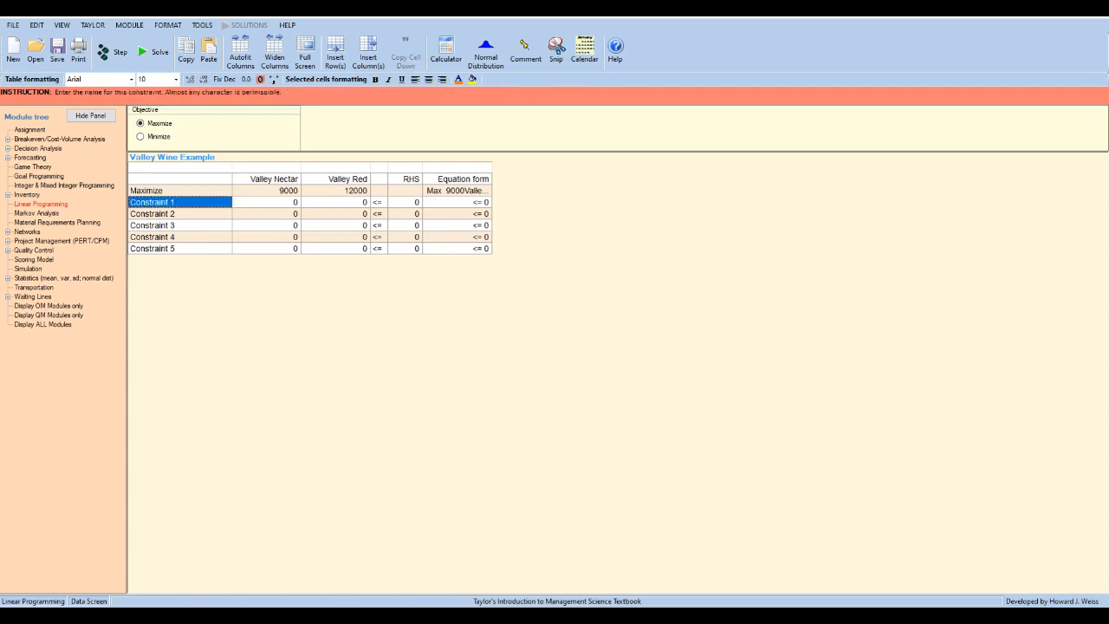
# - Name the first constraint Max. Grapes Avail
pyautogui.write('Max.')
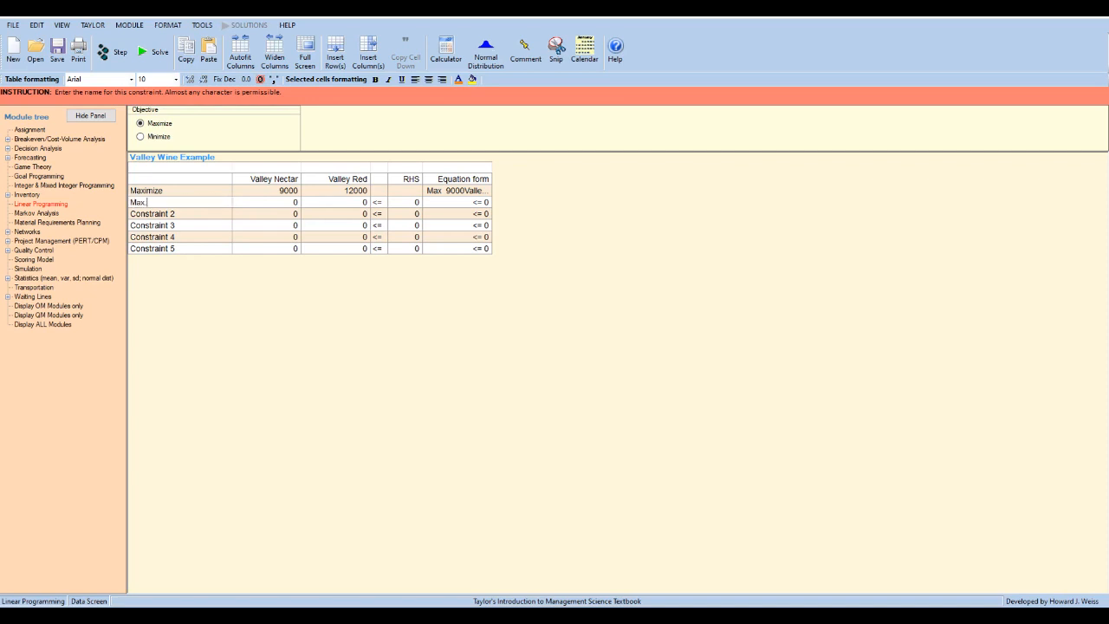
pyautogui.press('Return')
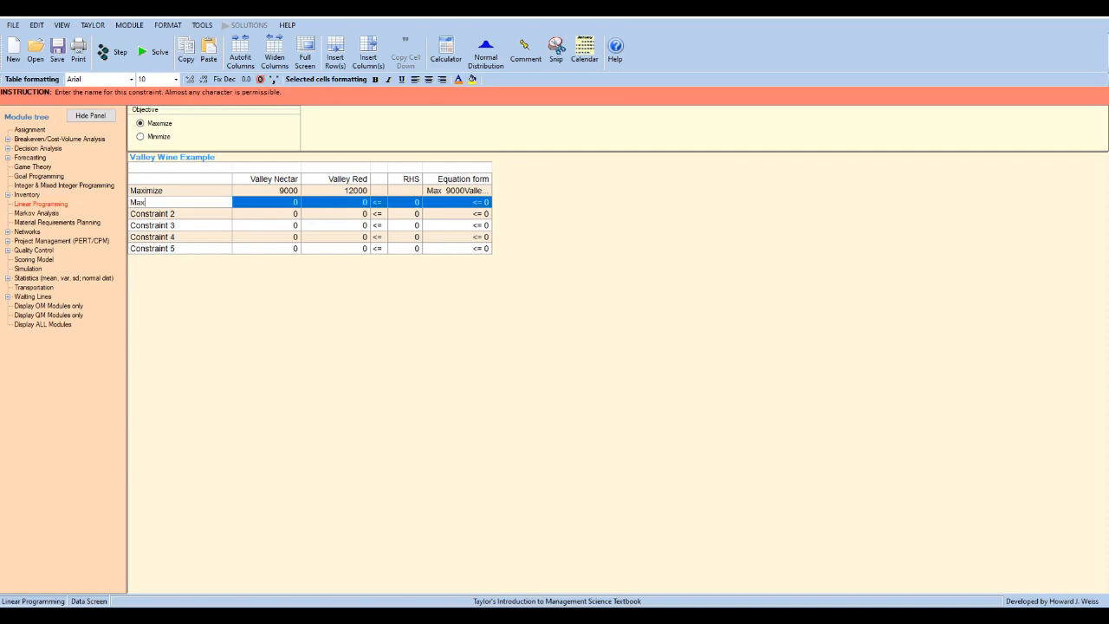
pyautogui.write('. Grapes Avail.')
pyautogui.press('Return')
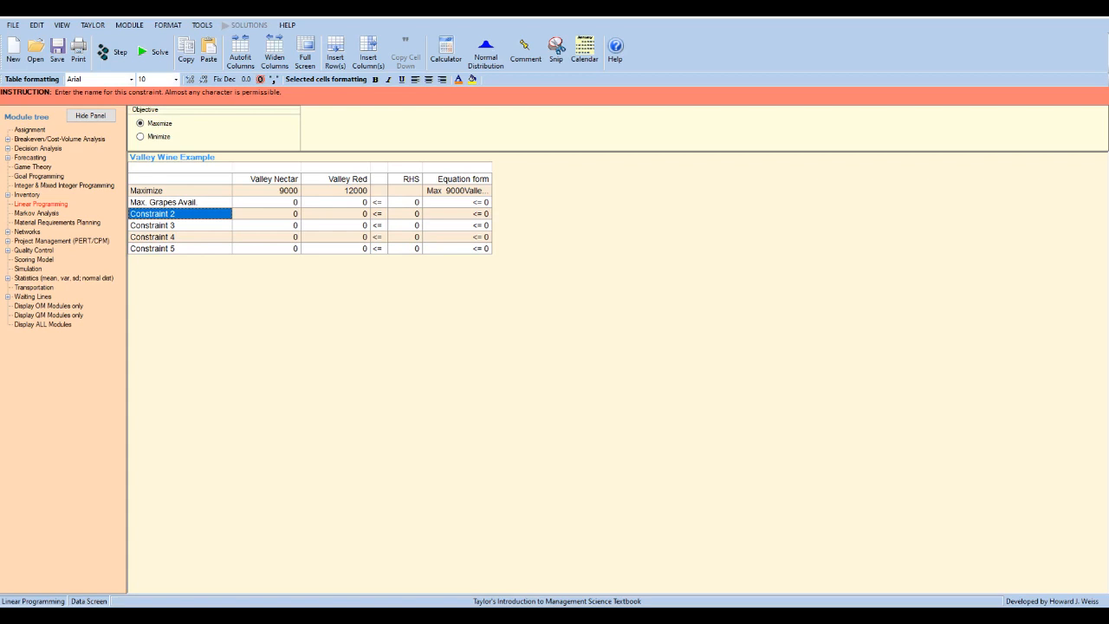
# - Name the second constraint Max. Storage Avail
pyautogui.write('Ma')
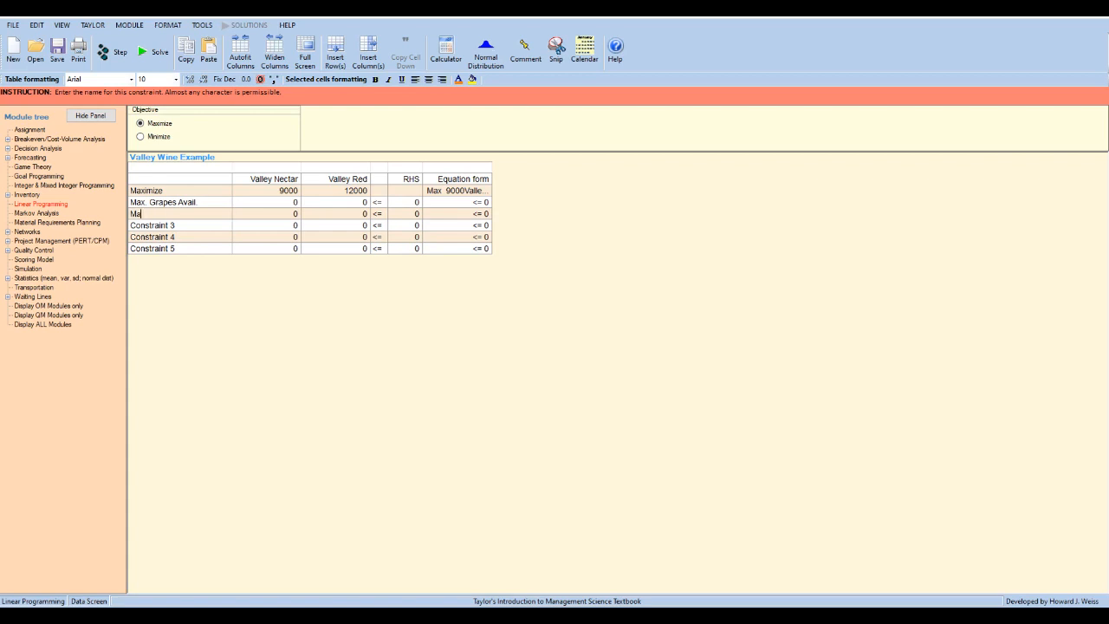
pyautogui.write('x. Storage Va')
pyautogui.press('BackSpace')
pyautogui.press('BackSpace')
pyautogui.write('Avail')
pyautogui.press('Return')
# - Name the third constraint Max. Aging Space Avail
pyautogui.write('Max. Aga')
pyautogui.press('BackSpace')
pyautogui.write('ing Space Avail.')
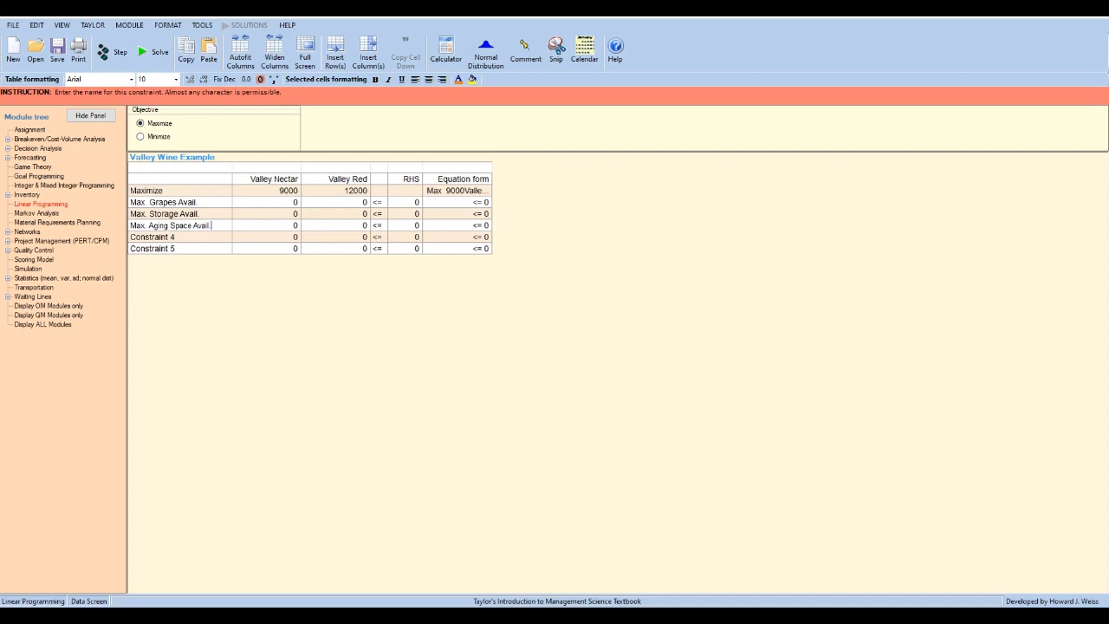
pyautogui.press('Return')
# - Name the fourth constraint Max. Demand Nectar and the fifth constraint Max Demand Red
pyautogui.write('Max. Demand Nectar')
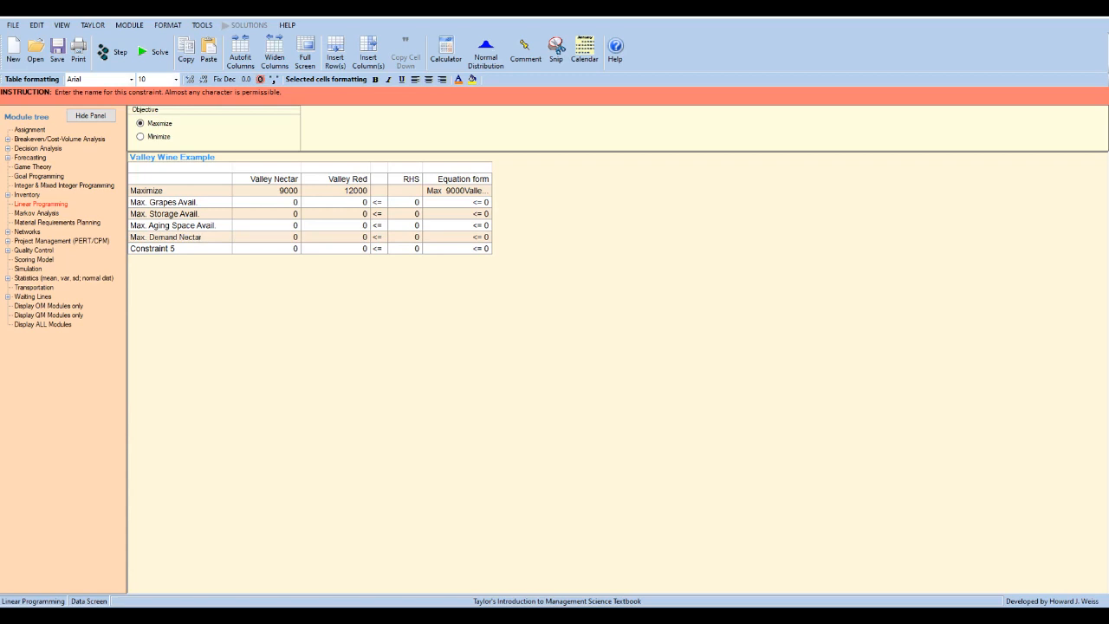
pyautogui.press('Return')
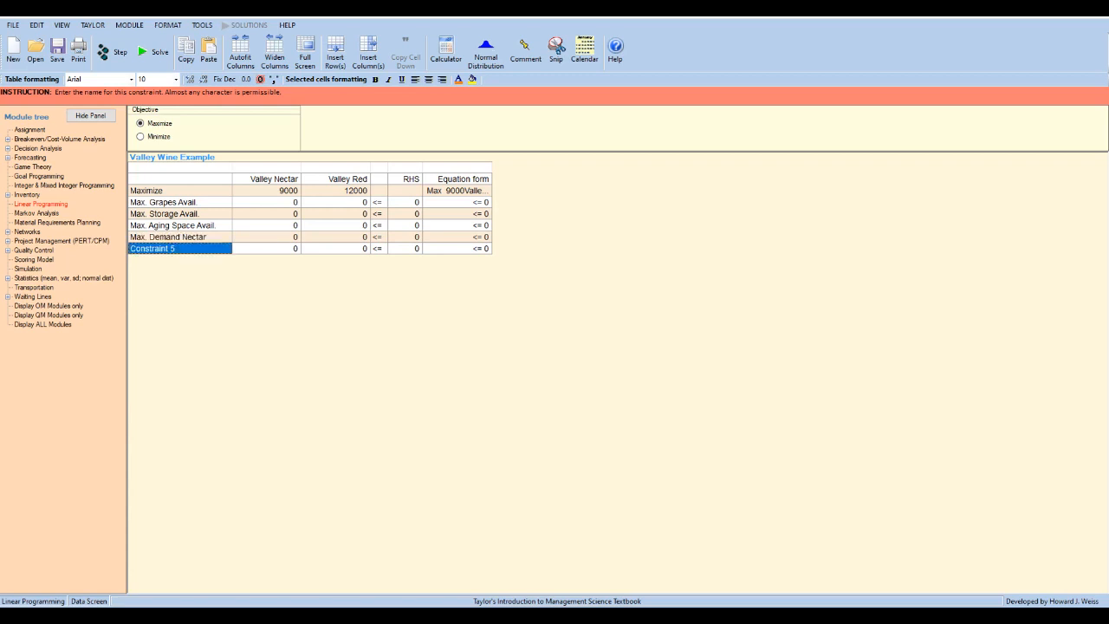
pyautogui.write('Max De')
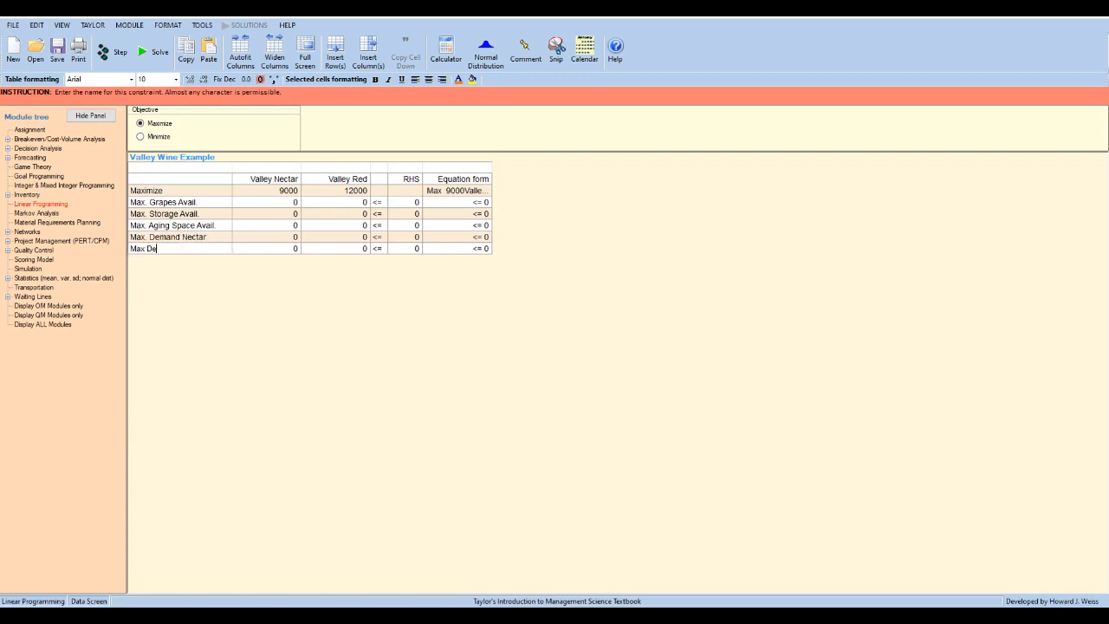
pyautogui.write('mand Red')
# - Set the right-hand side of the grapes constraint to 64 and of the storage constraint to 50
pyautogui.click(405, 202)
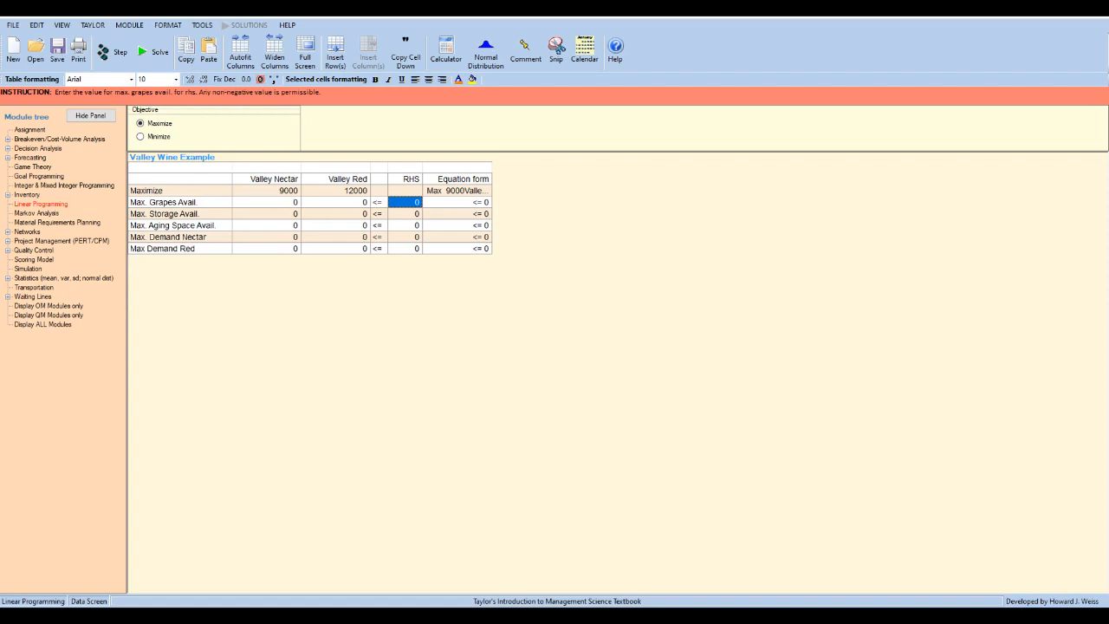
pyautogui.write('64')
pyautogui.press('Return')
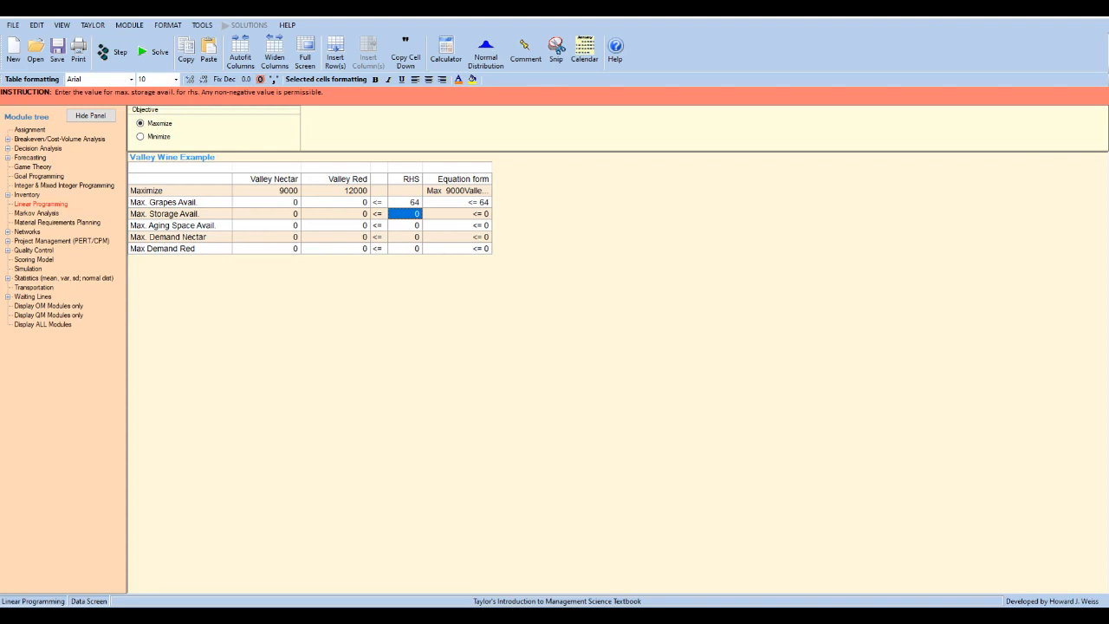
pyautogui.write('50')
pyautogui.press('Return')
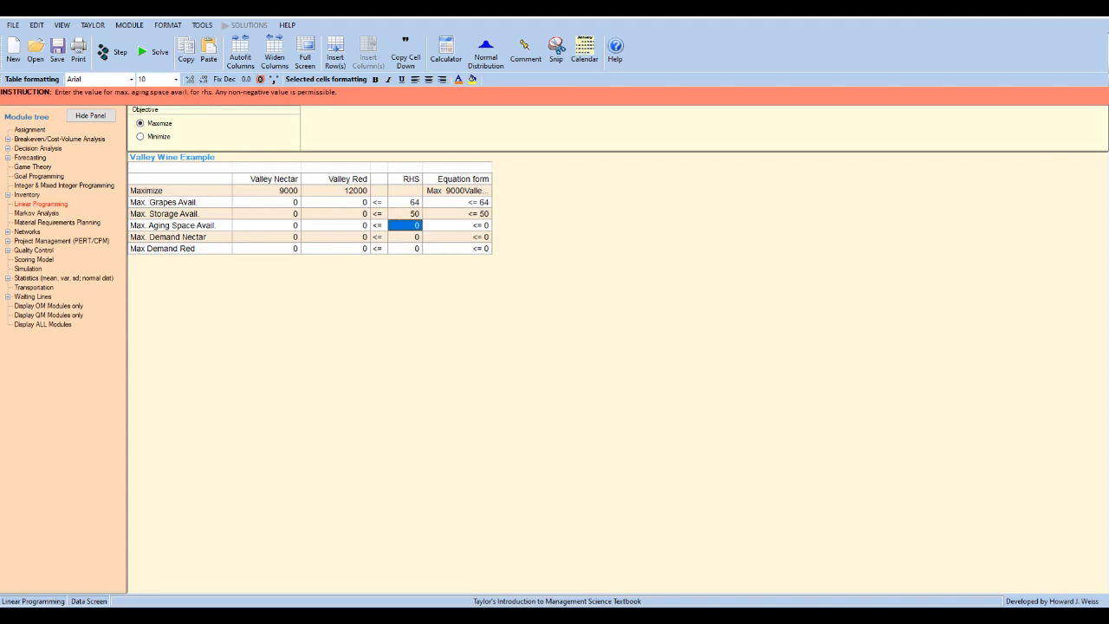
# - Replace the word Space with Time in the third constraint's name so it reads Max. Aging Time Avail
pyautogui.click(180, 225)
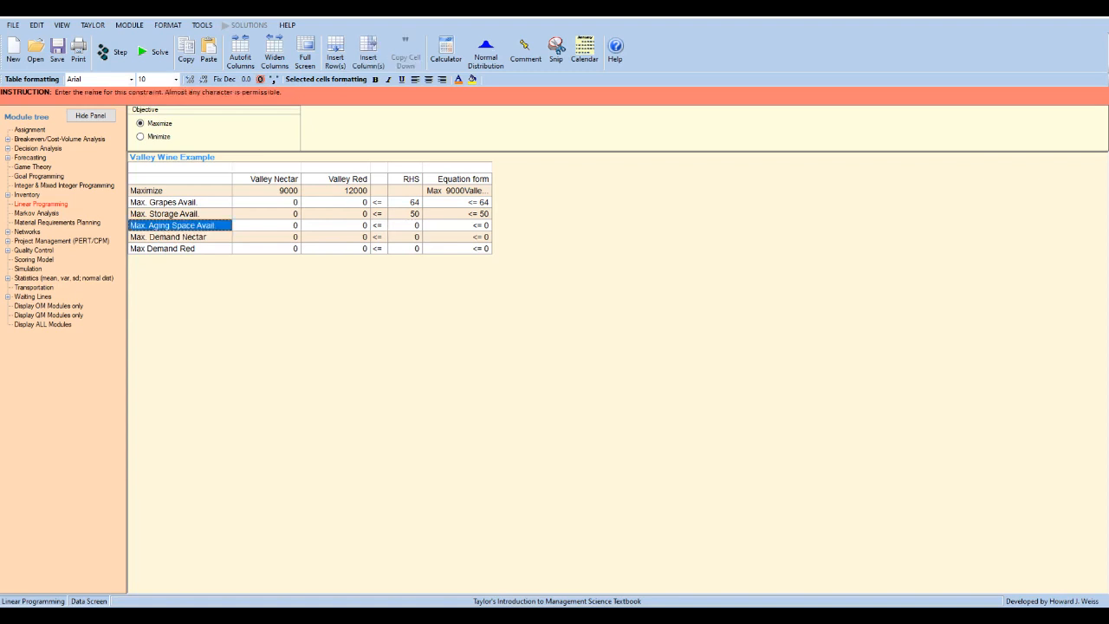
pyautogui.click(179, 226)
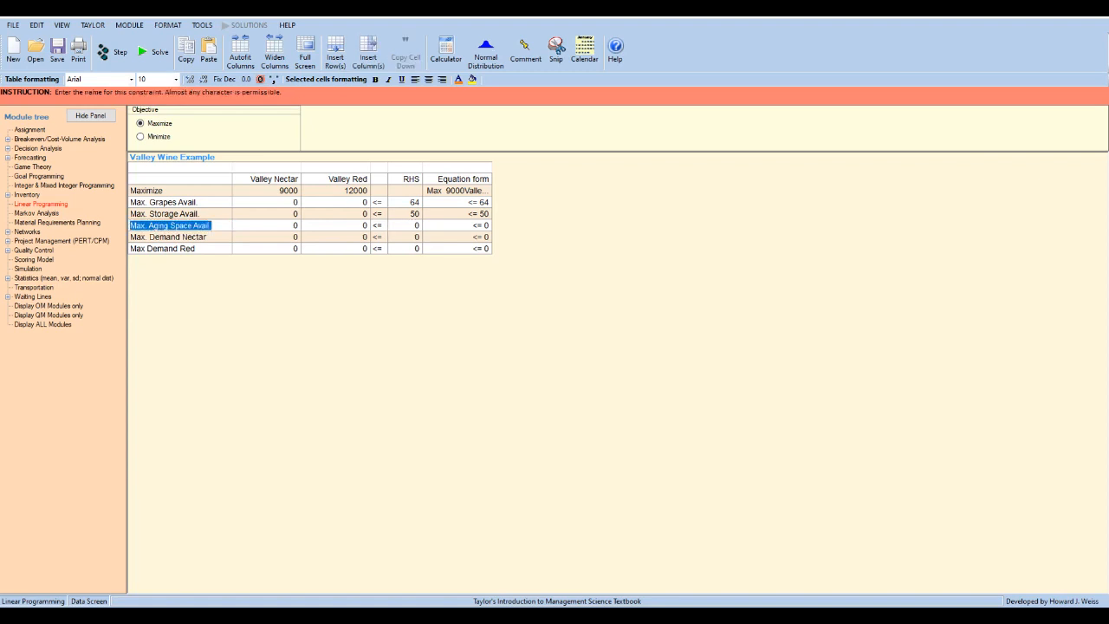
pyautogui.moveTo(171, 225); pyautogui.dragTo(191, 225)
pyautogui.write('Time')
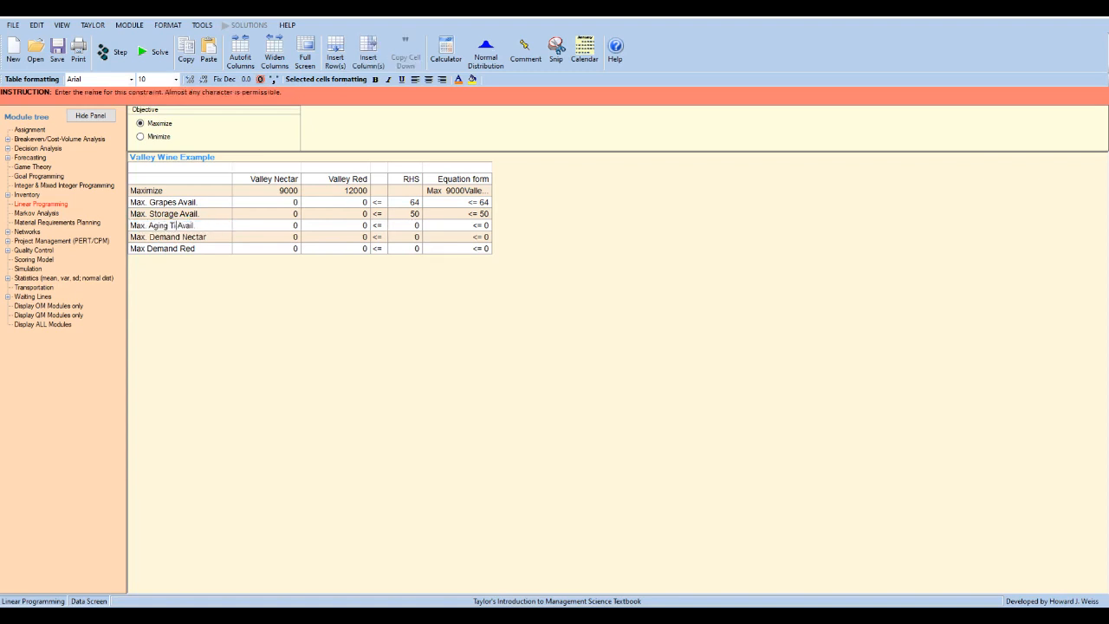
# - Set the right-hand sides to 120 for the aging time constraint and 7 for each of the two demand constraints
pyautogui.click(406, 225)
pyautogui.write('120')
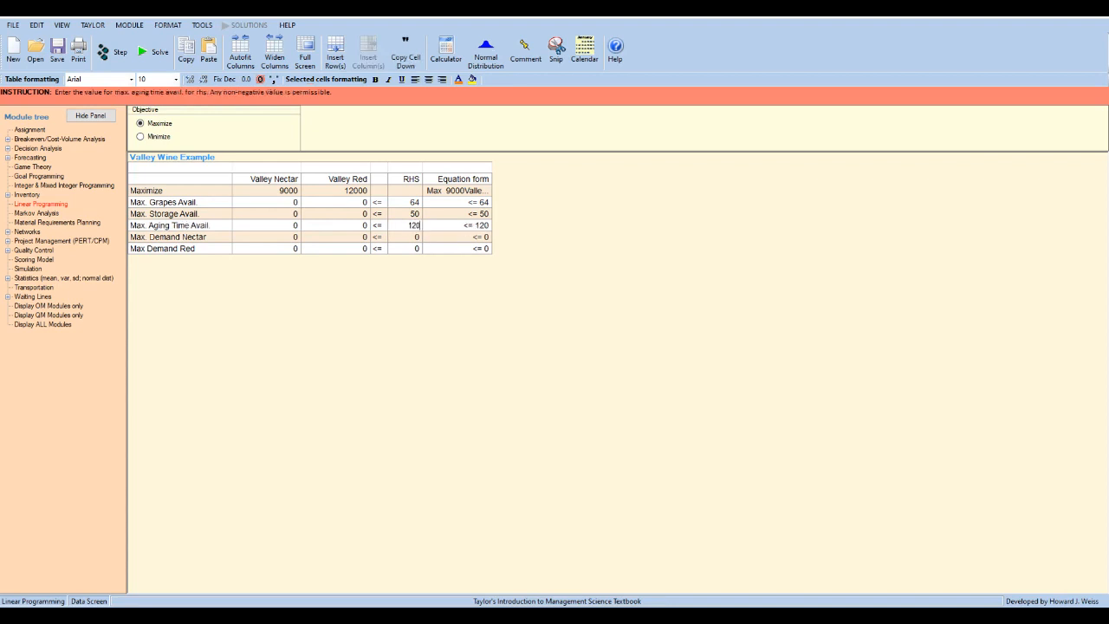
pyautogui.press('Return')
pyautogui.write('7')
pyautogui.press('Return')
pyautogui.write('7')
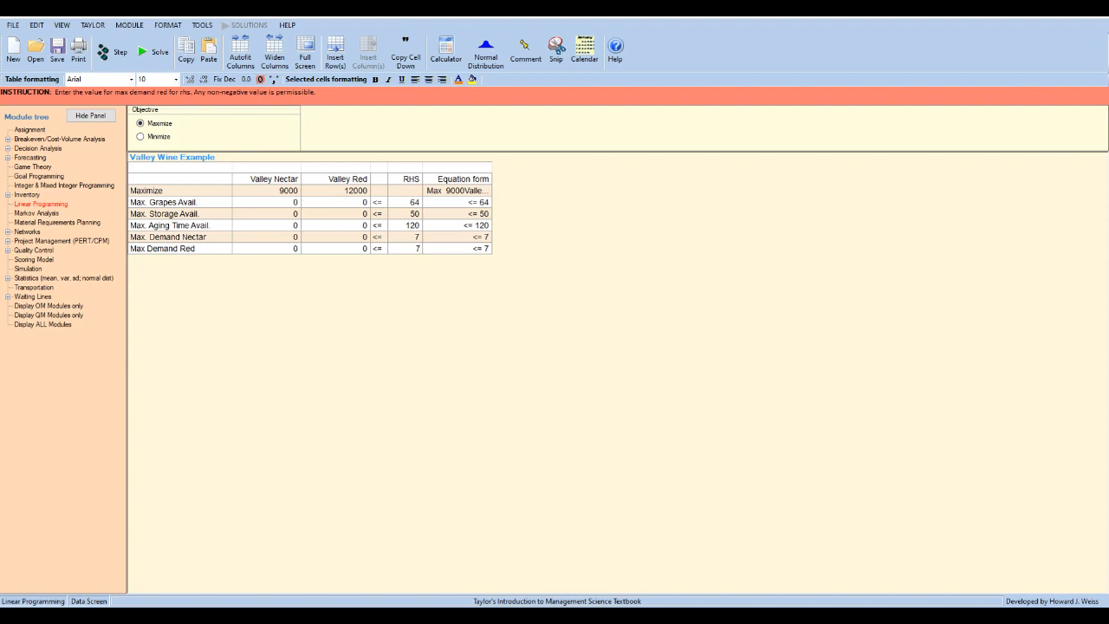
# - Enter the Valley Nectar and Valley Red coefficients 4 and 8 for the grapes constraint and 5 and 5 for the storage constraint
pyautogui.click(267, 202)
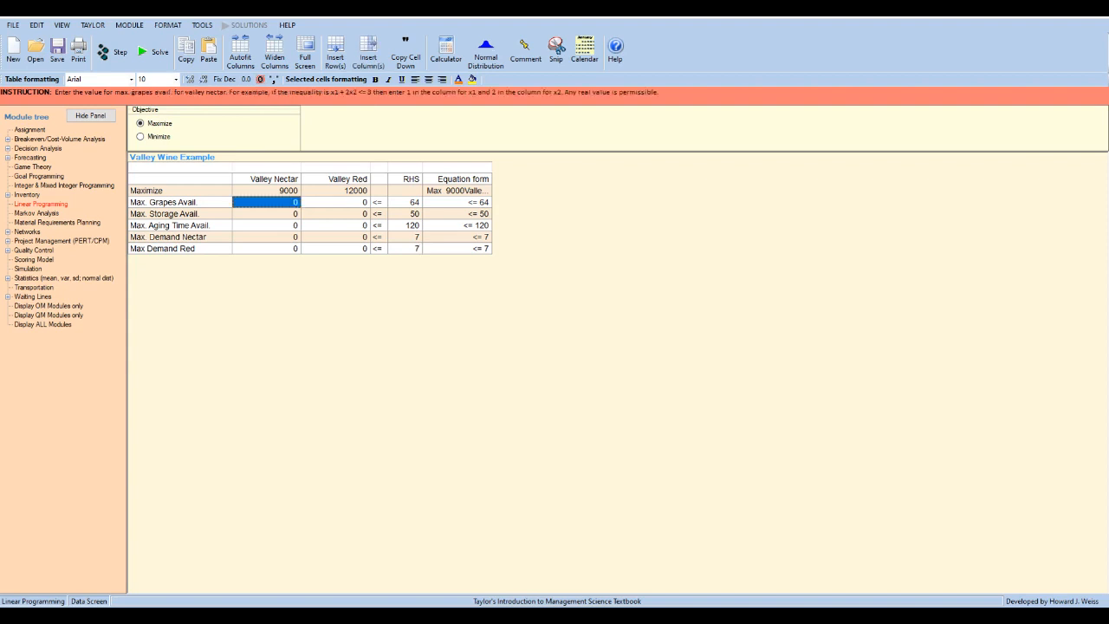
pyautogui.write('4')
pyautogui.press('Tab')
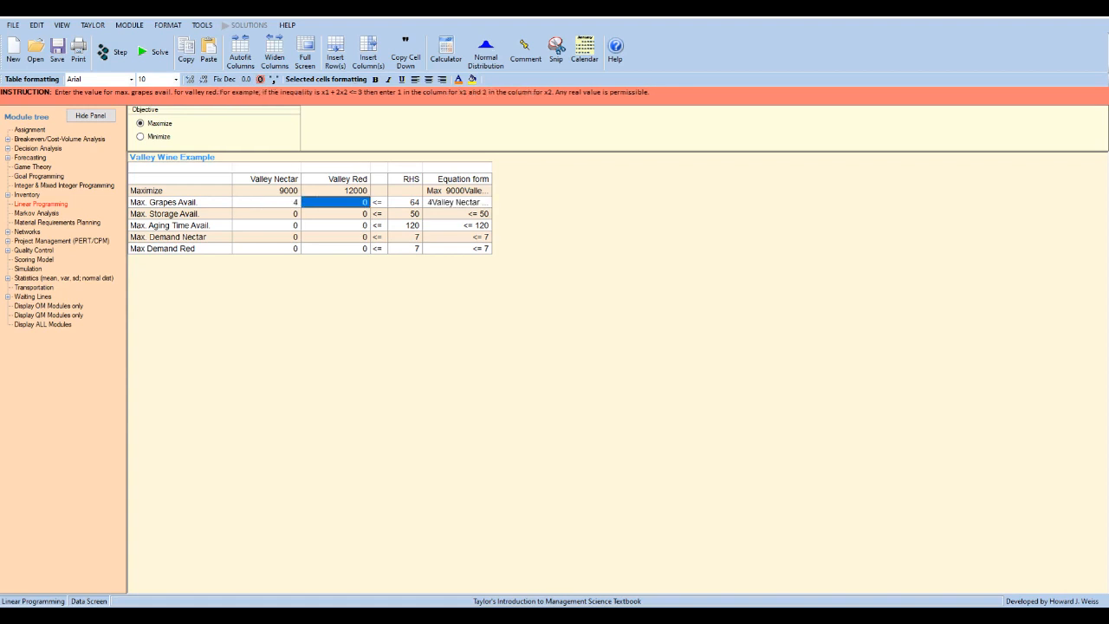
pyautogui.write('8')
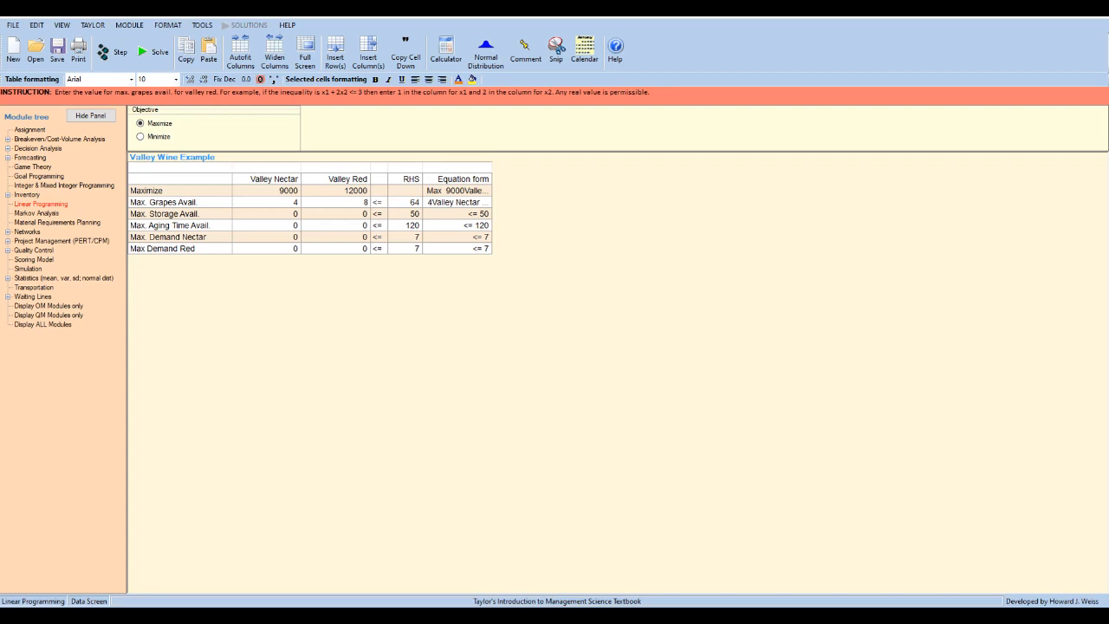
pyautogui.click(267, 214)
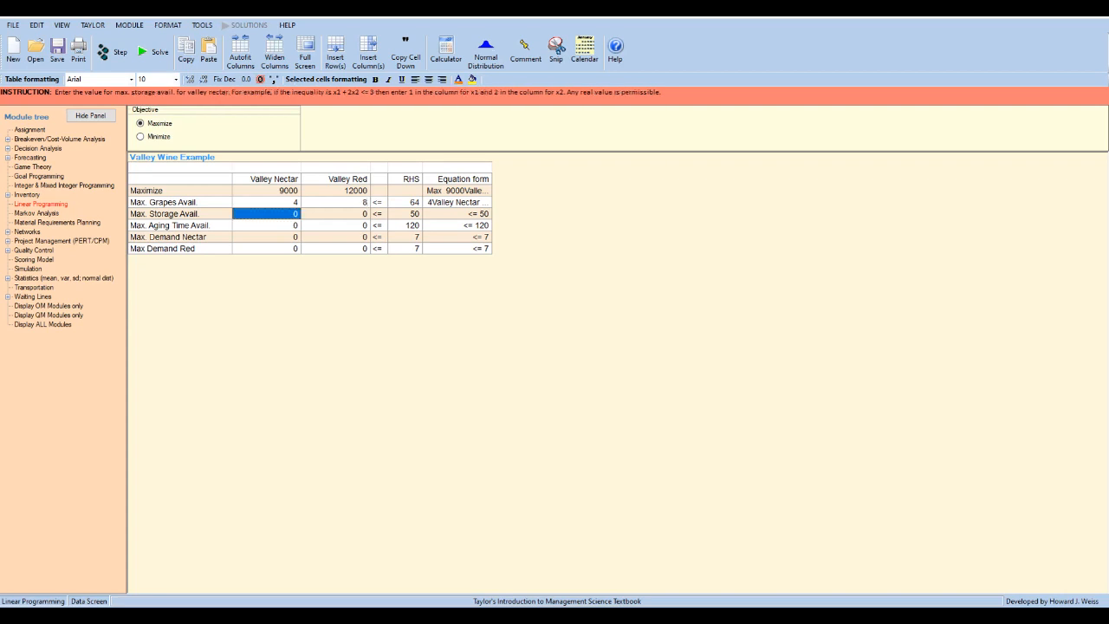
pyautogui.write('5')
pyautogui.click(337, 214)
pyautogui.write('5')
# - Enter the aging time constraint's coefficients: 15 for Valley Nectar and 8 for Valley Red
pyautogui.click(267, 225)
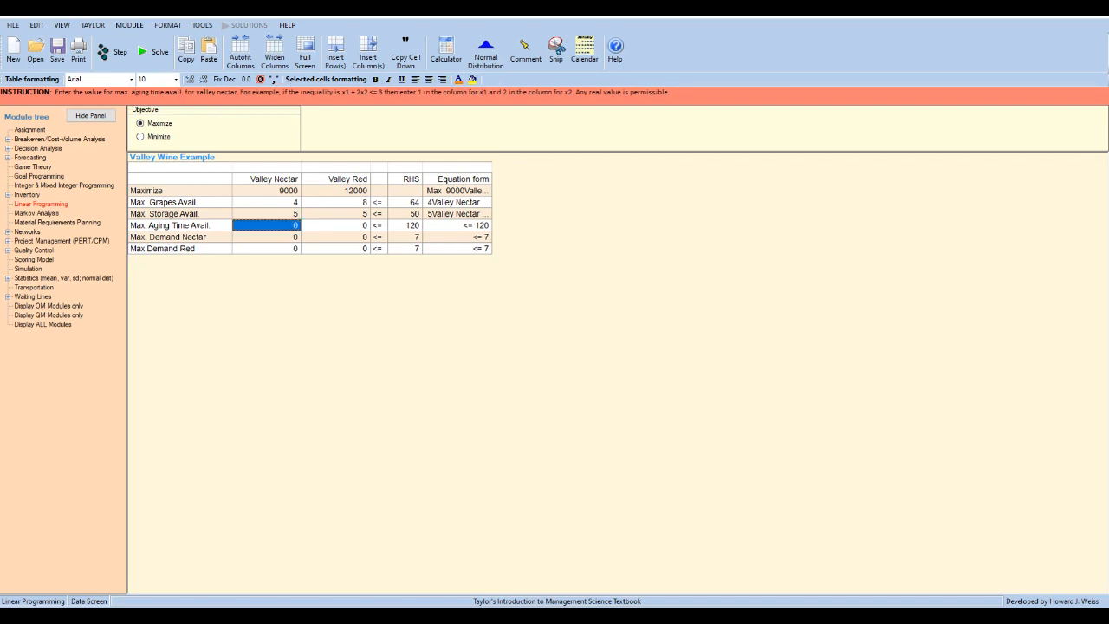
pyautogui.write('15')
pyautogui.click(336, 225)
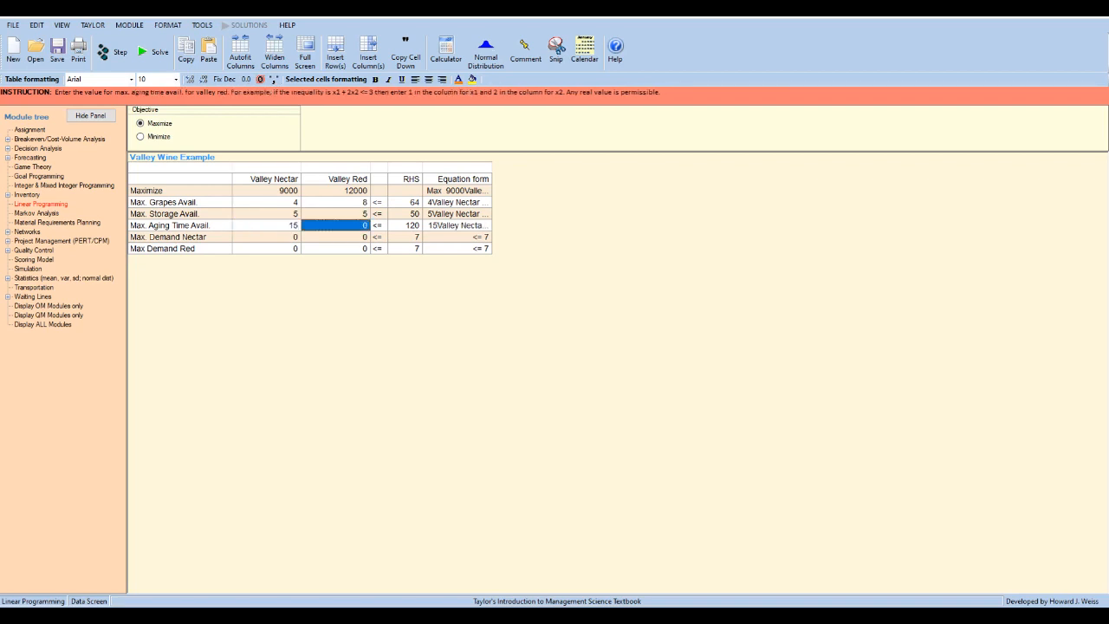
pyautogui.write('8')
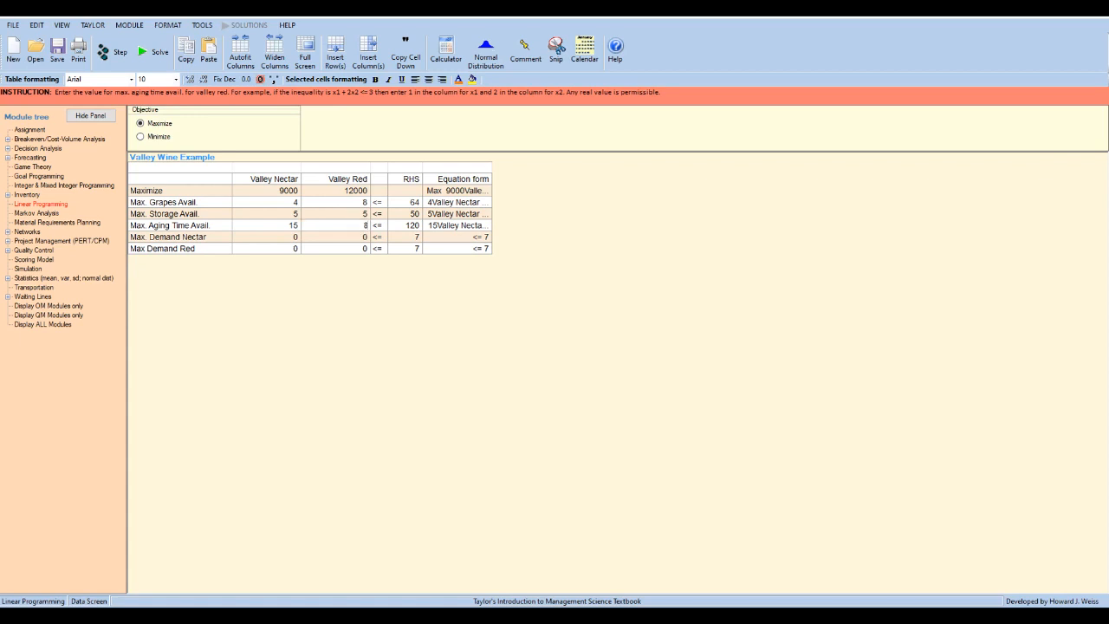
# - Set the Valley Nectar coefficient to 1 in its demand constraint and the Valley Red coefficient to 1 in its demand constraint
pyautogui.click(267, 236)
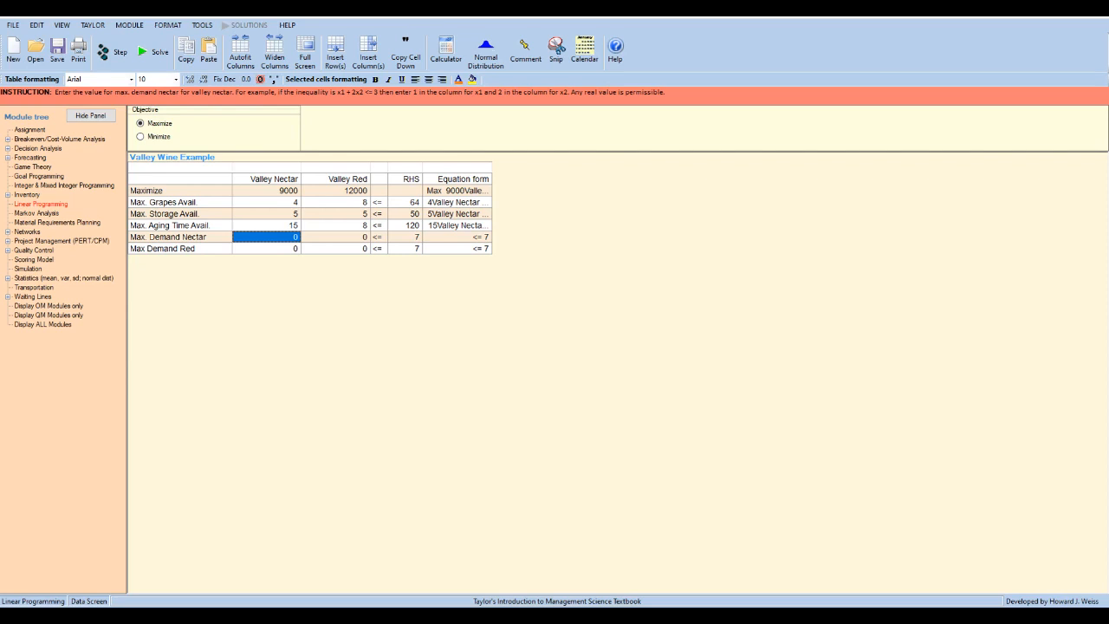
pyautogui.write('1')
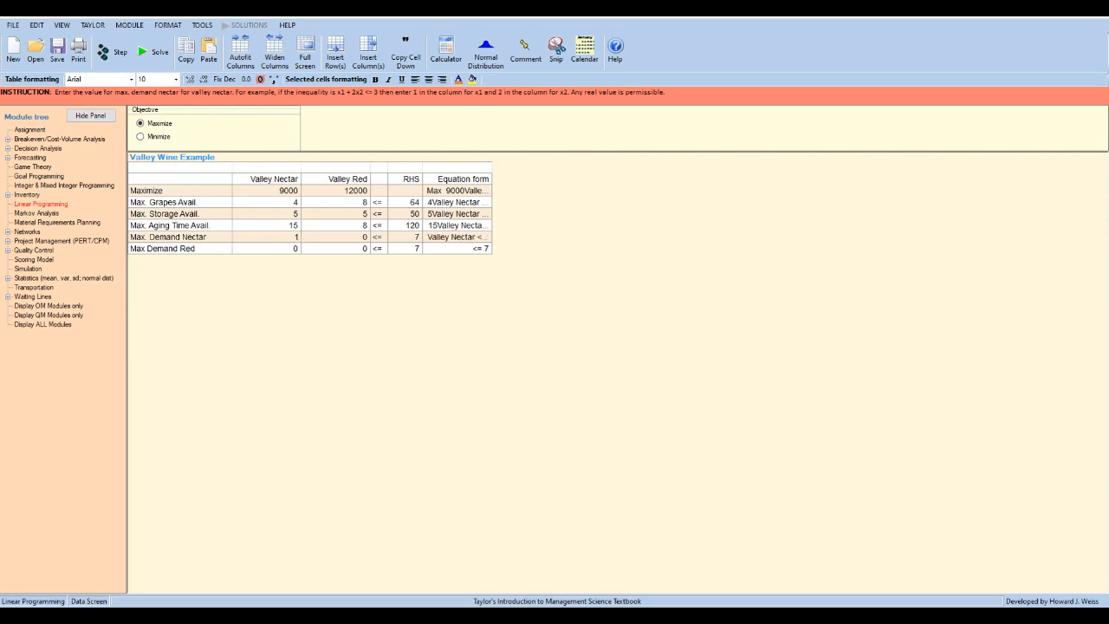
pyautogui.click(336, 249)
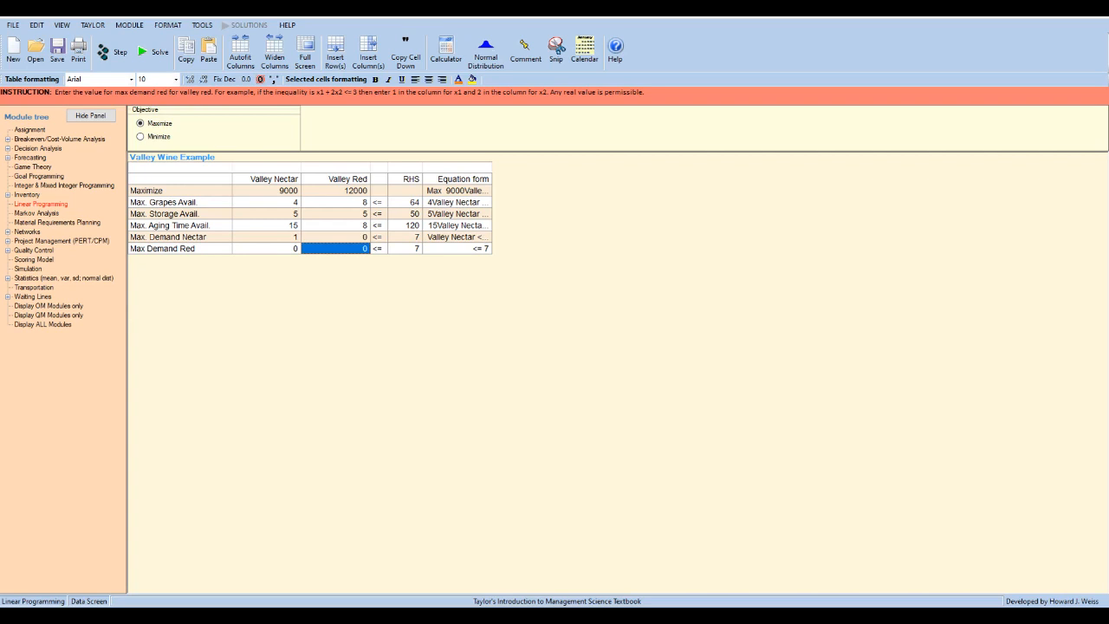
pyautogui.write('1')
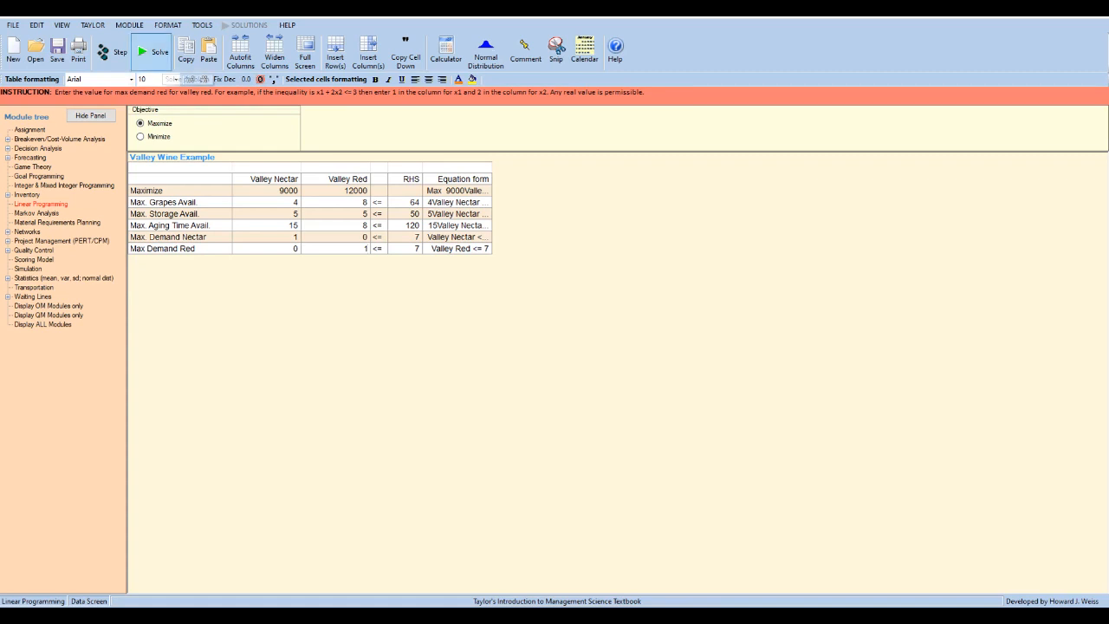
# - Solve the Valley Wine problem and check which additional solution windows are available
pyautogui.click(156, 54)
pyautogui.click(250, 25)
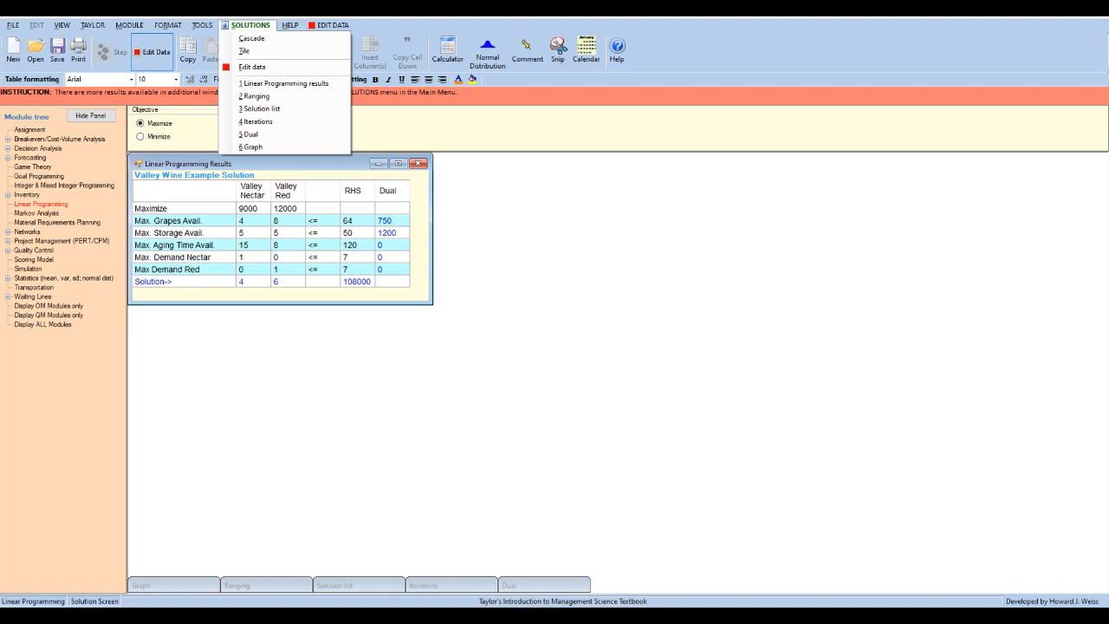
pyautogui.press('Escape')
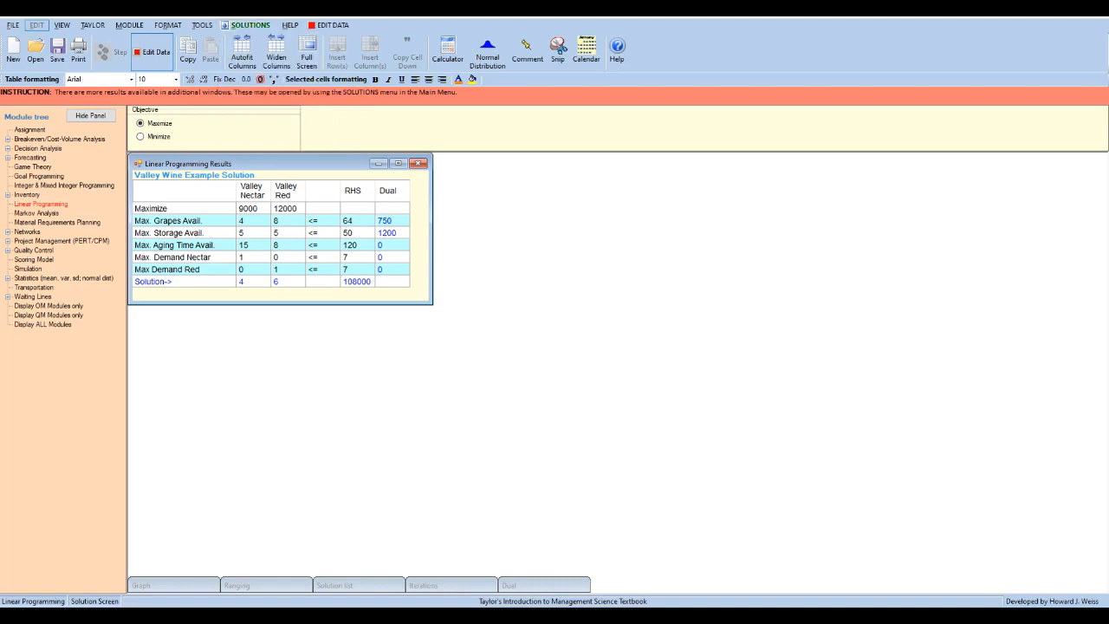
# - Save the solved problem as a Linear Programming file named Valley Wine Example in the Documents folder
pyautogui.click(13, 24)
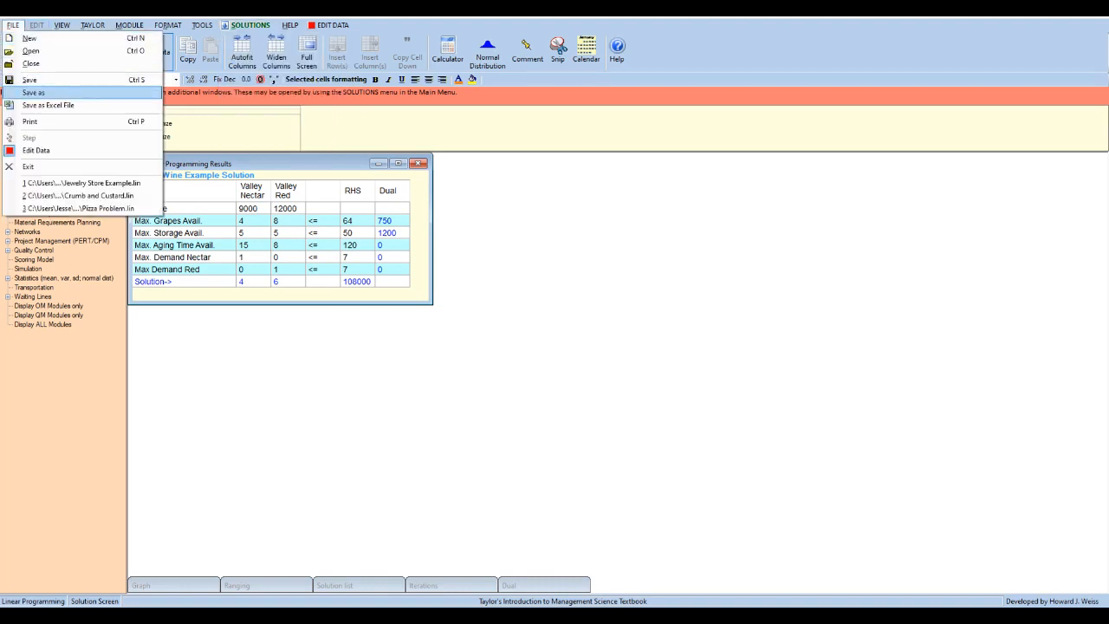
pyautogui.click(33, 92)
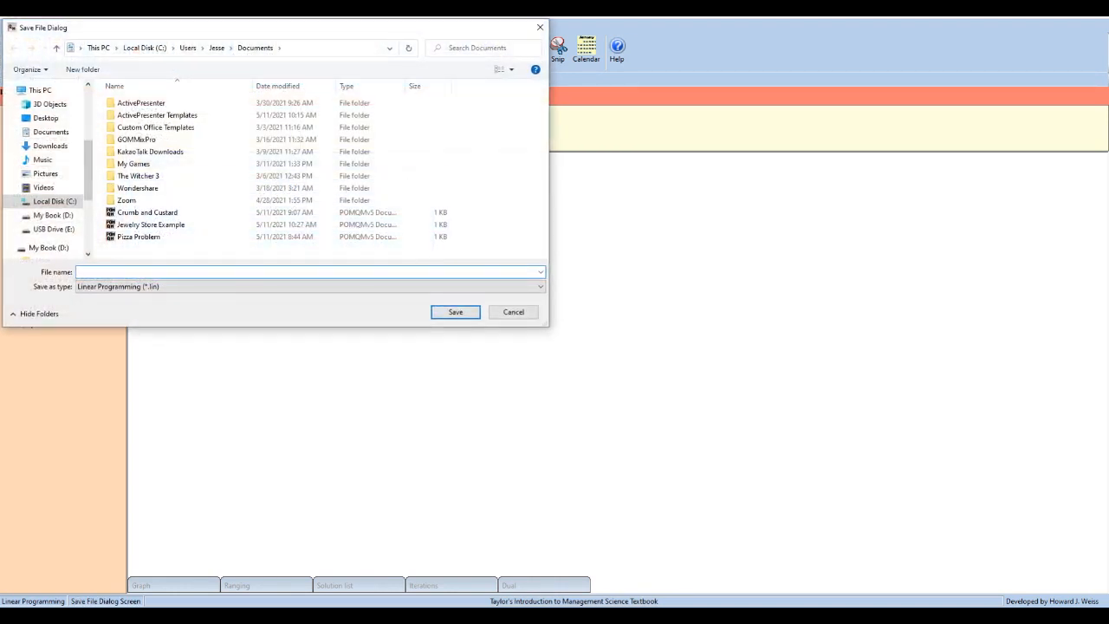
pyautogui.write('Valley Wine Example')
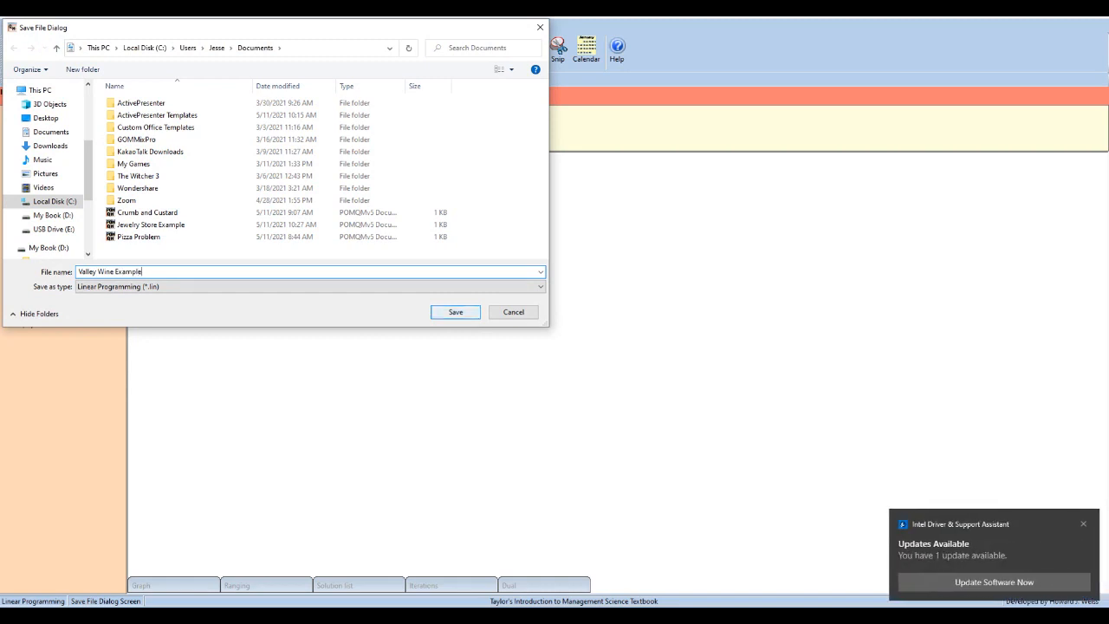
pyautogui.press('Return')
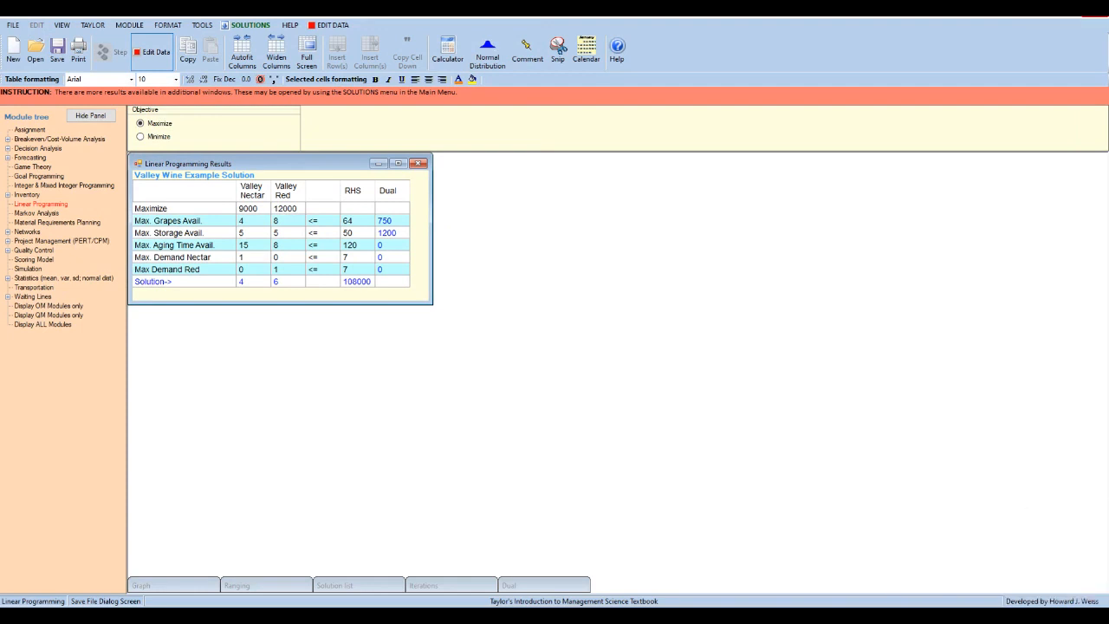
# - Exit POM-QM, confirming the exit, and switch to the Excel workbook with the Jewelry Store example
pyautogui.click(1094, 10)
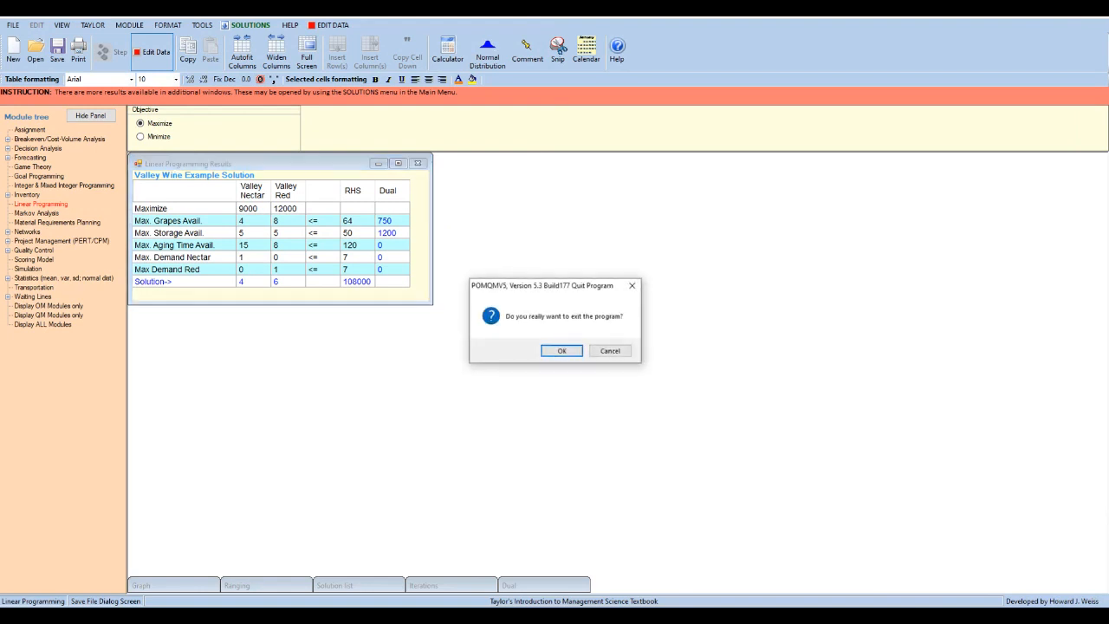
pyautogui.click(561, 350)
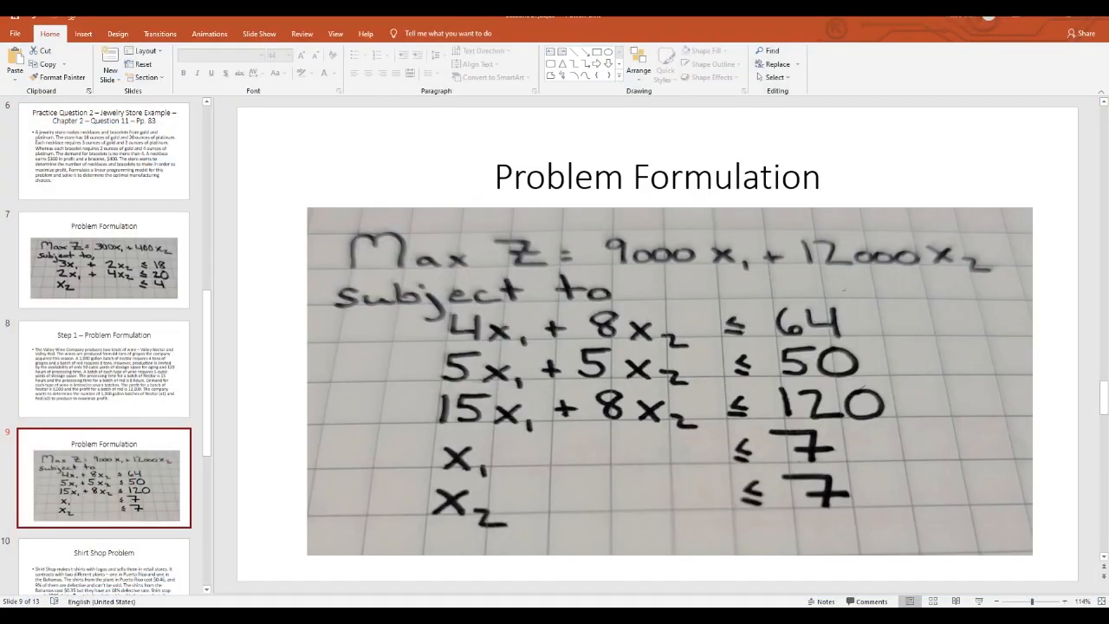
pyautogui.hotkey('alt', 'Tab')
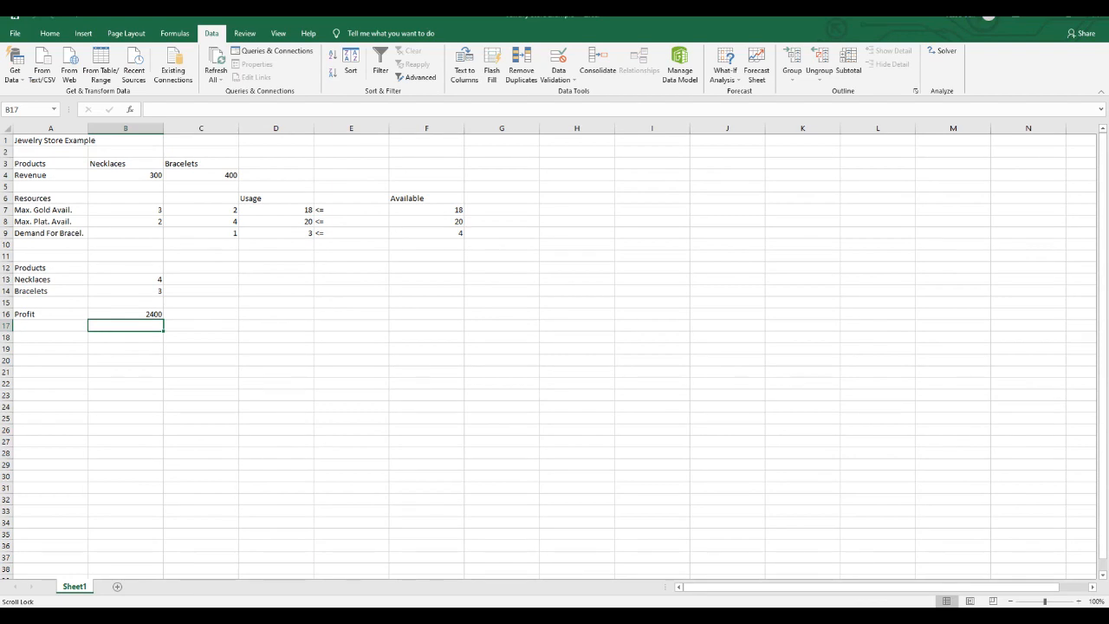
# - Create a new blank workbook
pyautogui.click(15, 33)
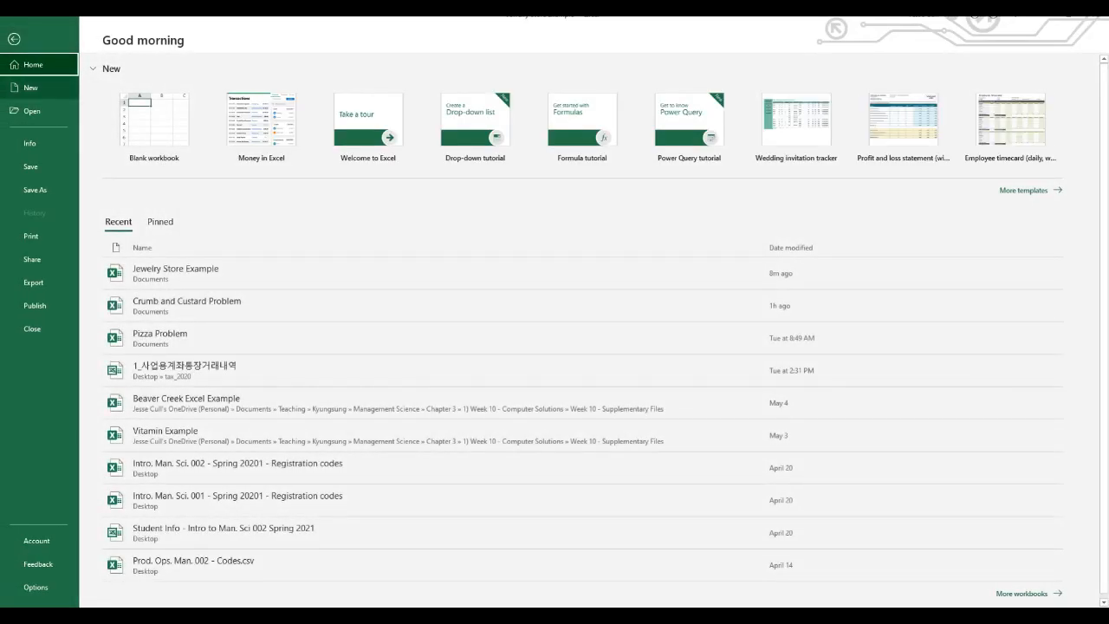
pyautogui.click(31, 87)
pyautogui.click(163, 117)
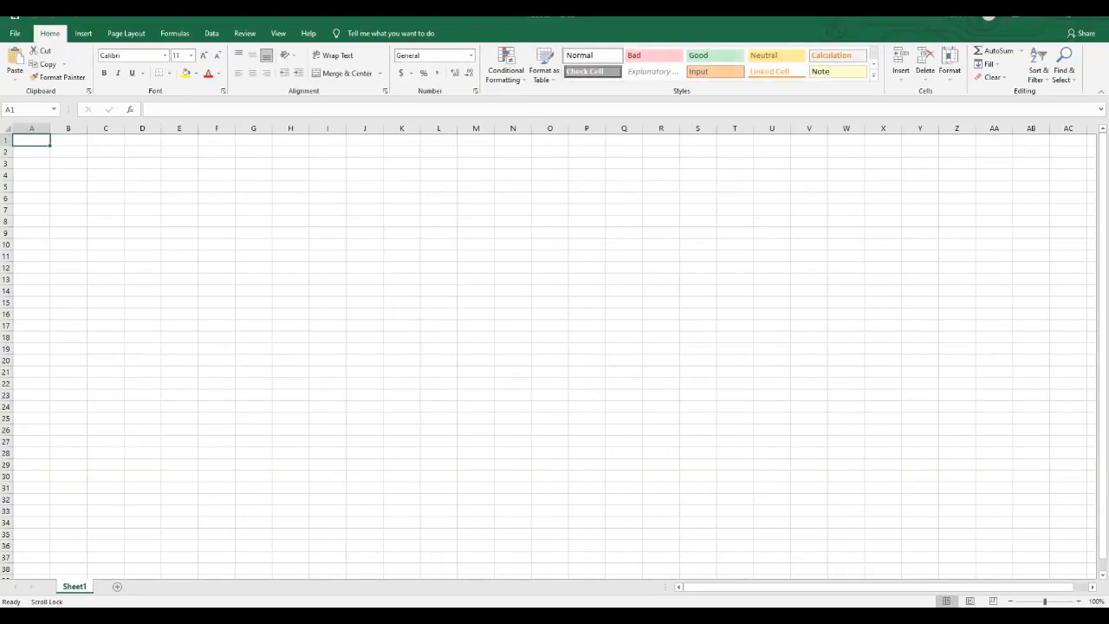
# - Enter the title Valley Wine Example in cell A1
pyautogui.write('V')
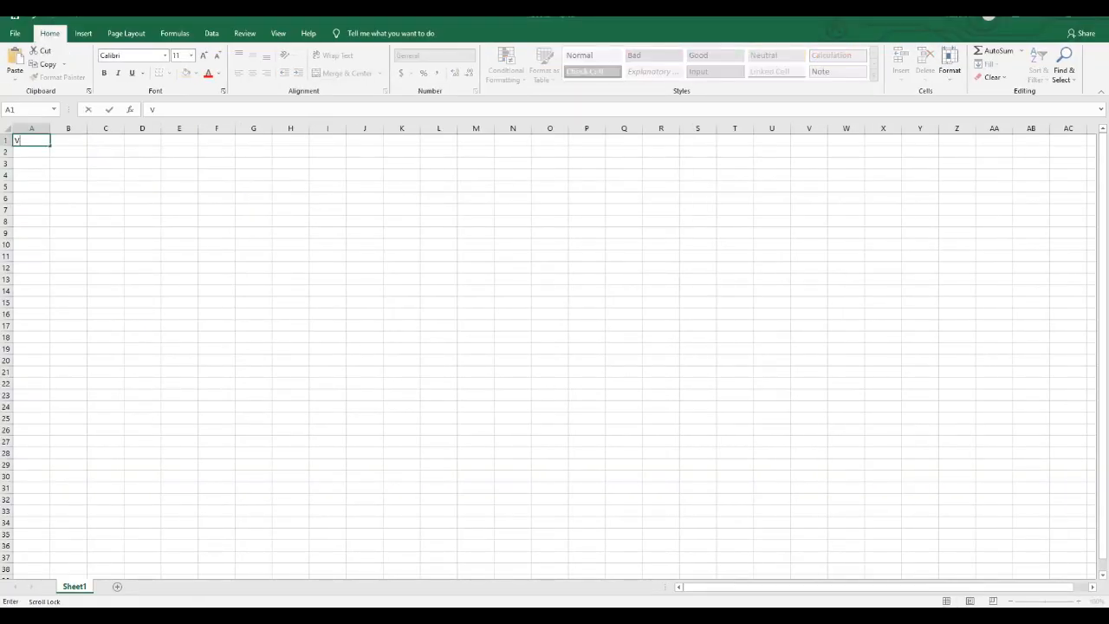
pyautogui.write('alley Wine Example')
pyautogui.press('Return')
pyautogui.press('Return')
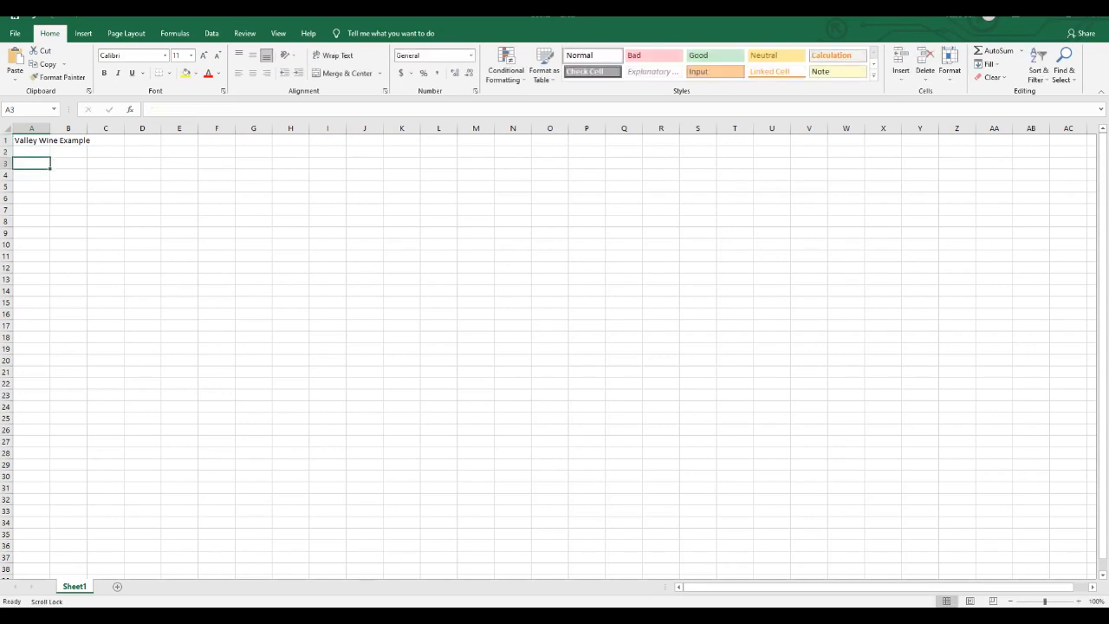
# - Enter the label Products in cell A3 and widen all columns of the sheet to about double their width
pyautogui.write('Prodcuts')
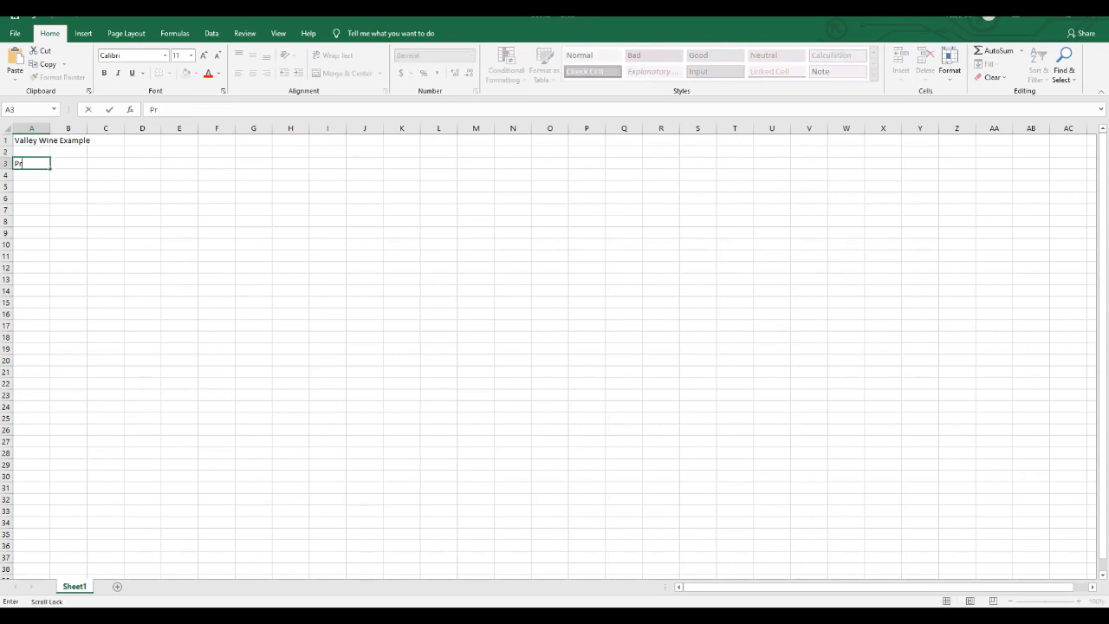
pyautogui.press('BackSpace')
pyautogui.press('BackSpace')
pyautogui.press('BackSpace')
pyautogui.press('BackSpace')
pyautogui.write('ucts')
pyautogui.click(7, 128)
pyautogui.moveTo(49, 128); pyautogui.dragTo(86, 128)
# - Enter the headings Valley in B3 and Valley Red in C3, and the row label Profit in A4
pyautogui.click(124, 164)
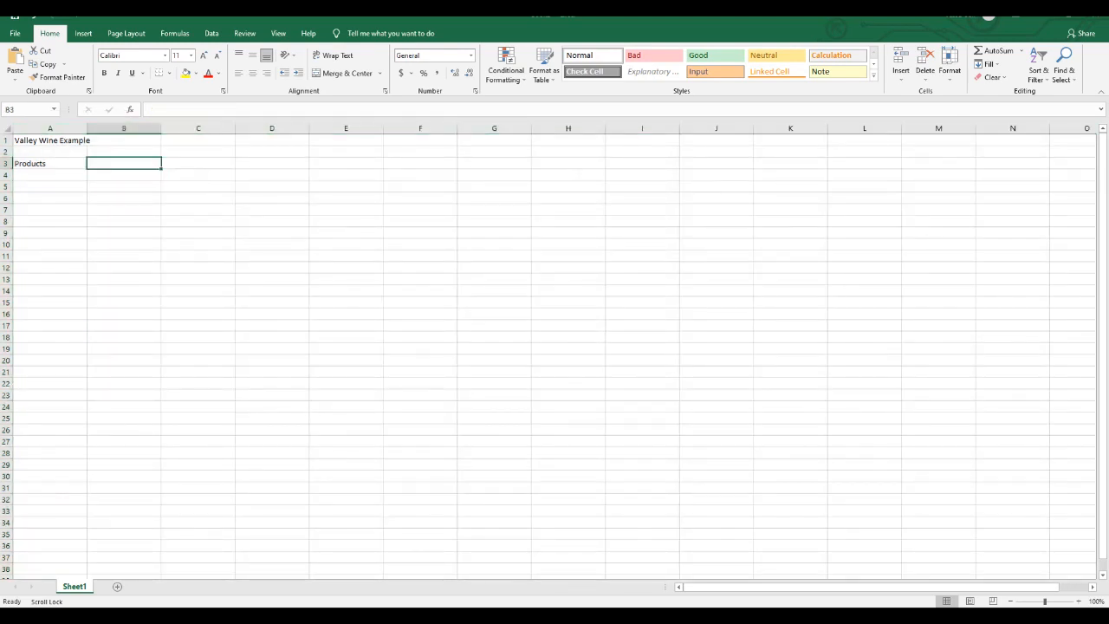
pyautogui.write('Valley')
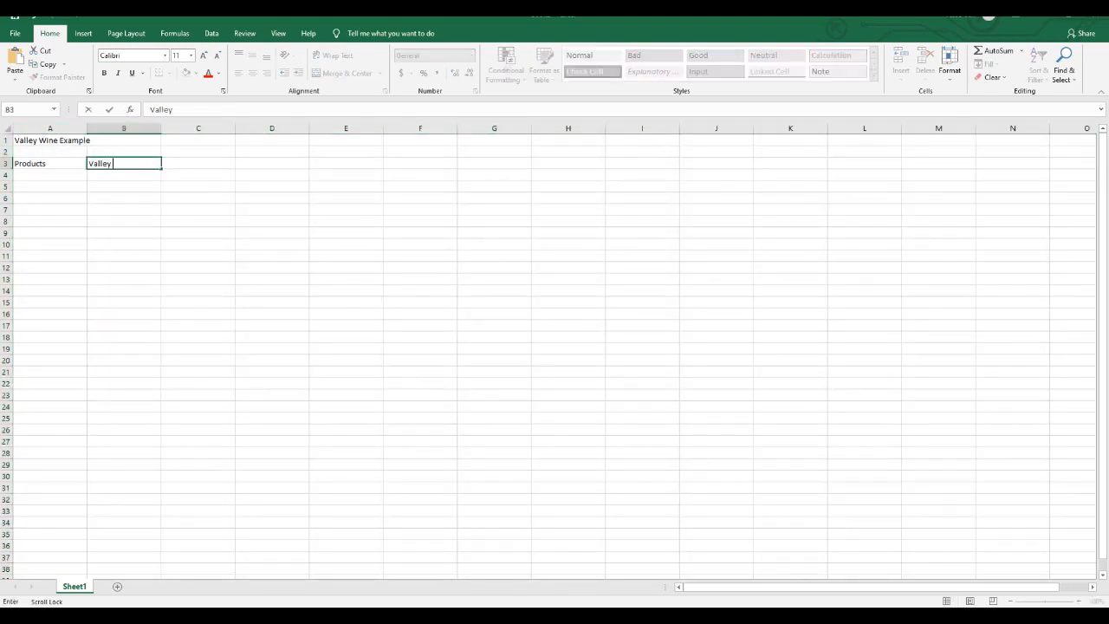
pyautogui.press('Tab')
pyautogui.write('Valley')
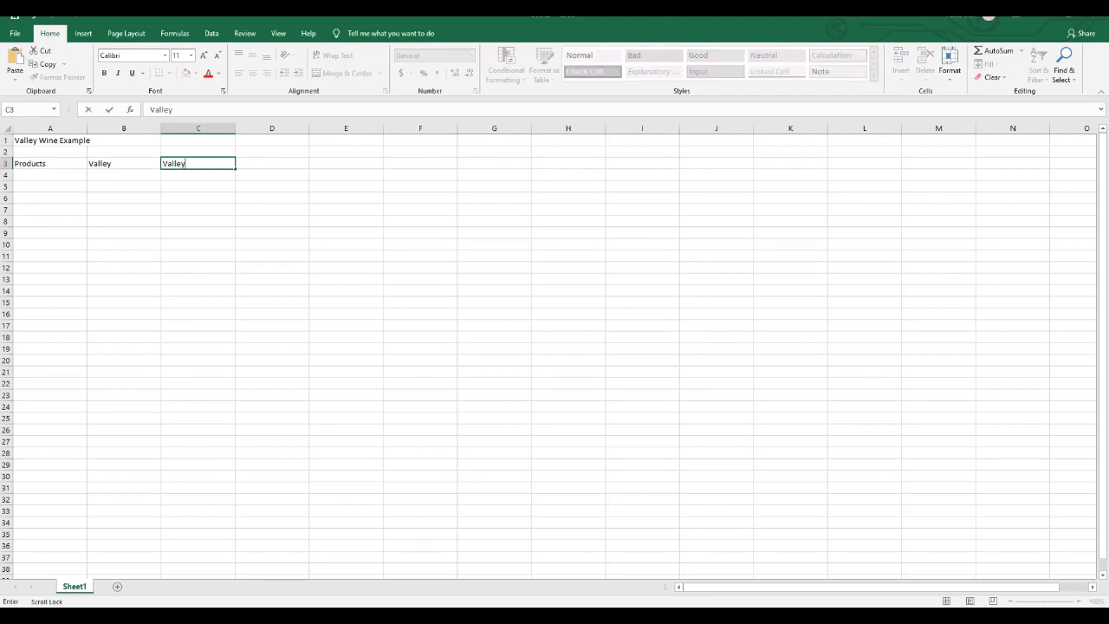
pyautogui.write(' Red')
pyautogui.press('Return')
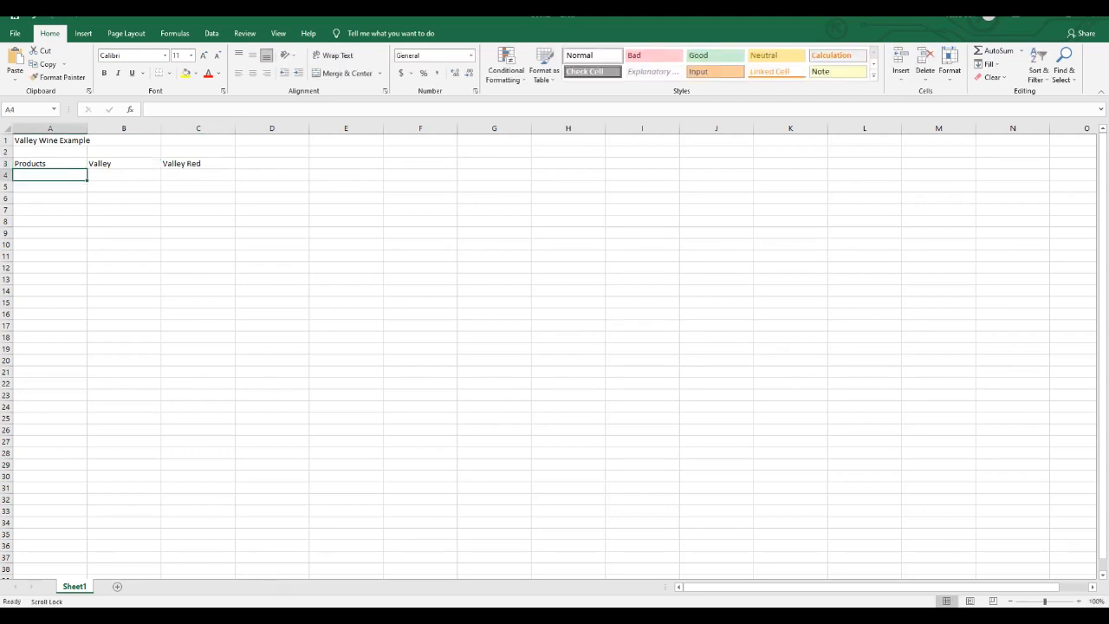
pyautogui.write('Profit')
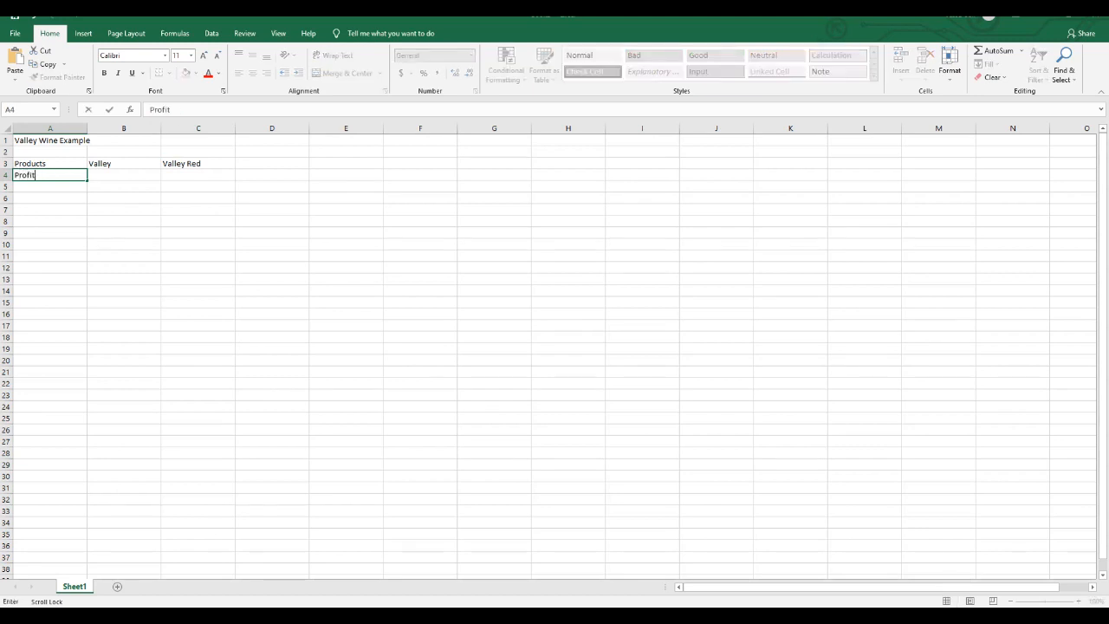
pyautogui.press('Tab')
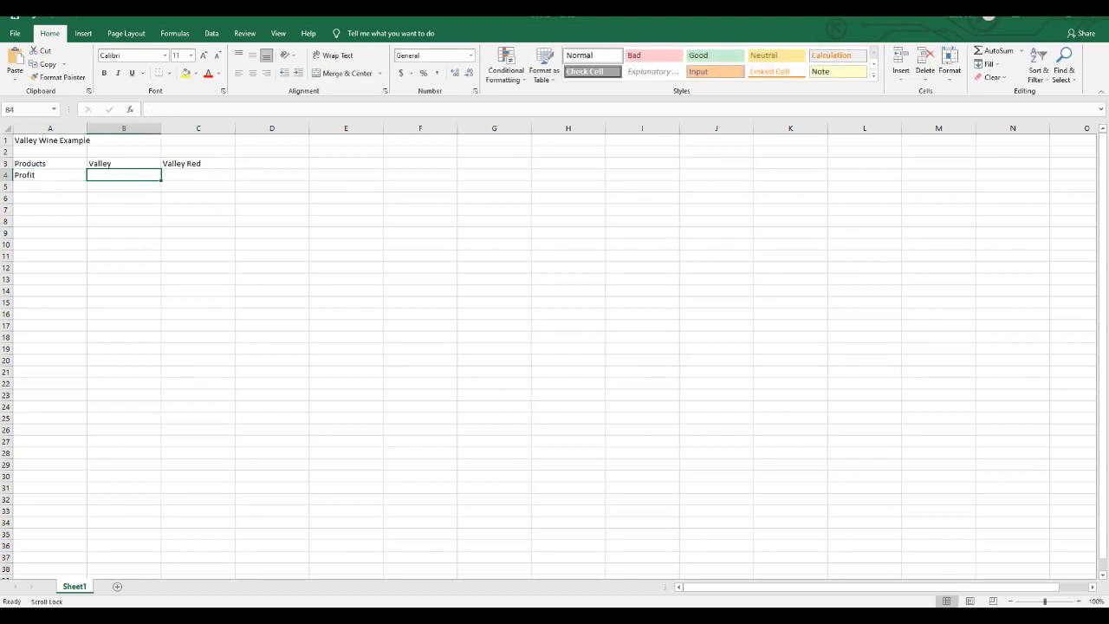
# - Change the product heading in B3 to Valley Nectar
pyautogui.click(124, 164)
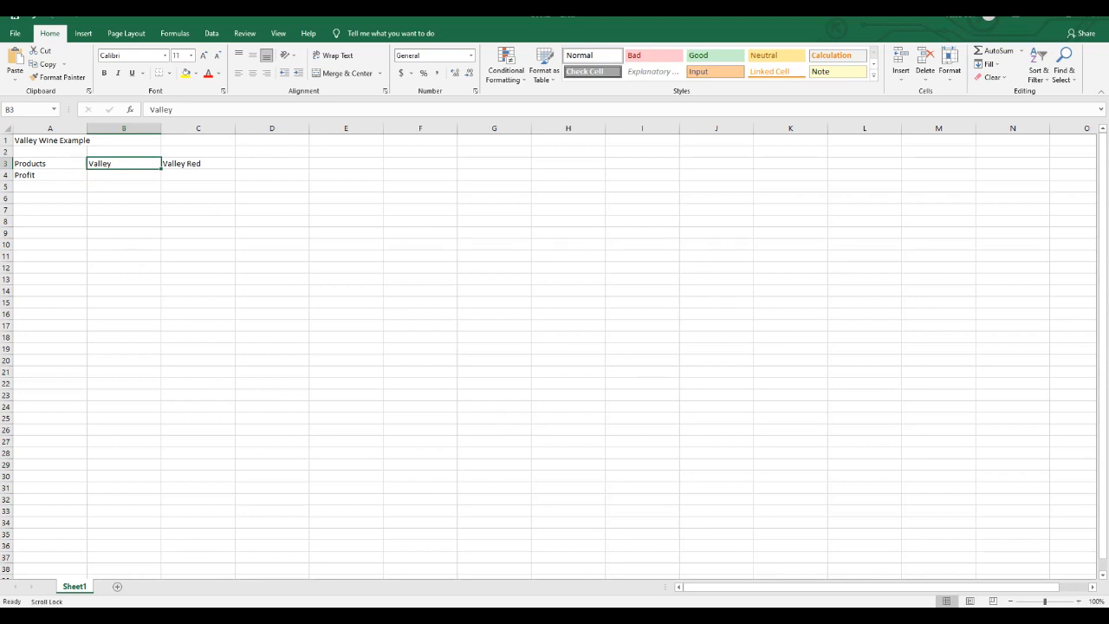
pyautogui.write('Valley Nectar')
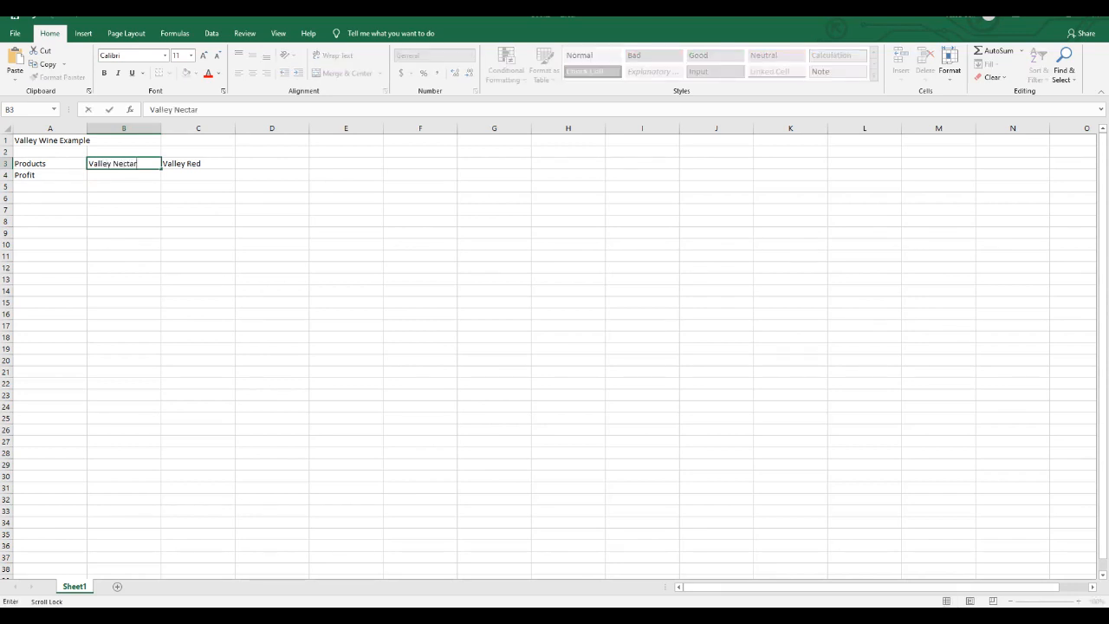
pyautogui.press('Return')
# - Enter the profits 9000 for Valley Nectar in B4 and 12000 for Valley Red in C4
pyautogui.write('9000')
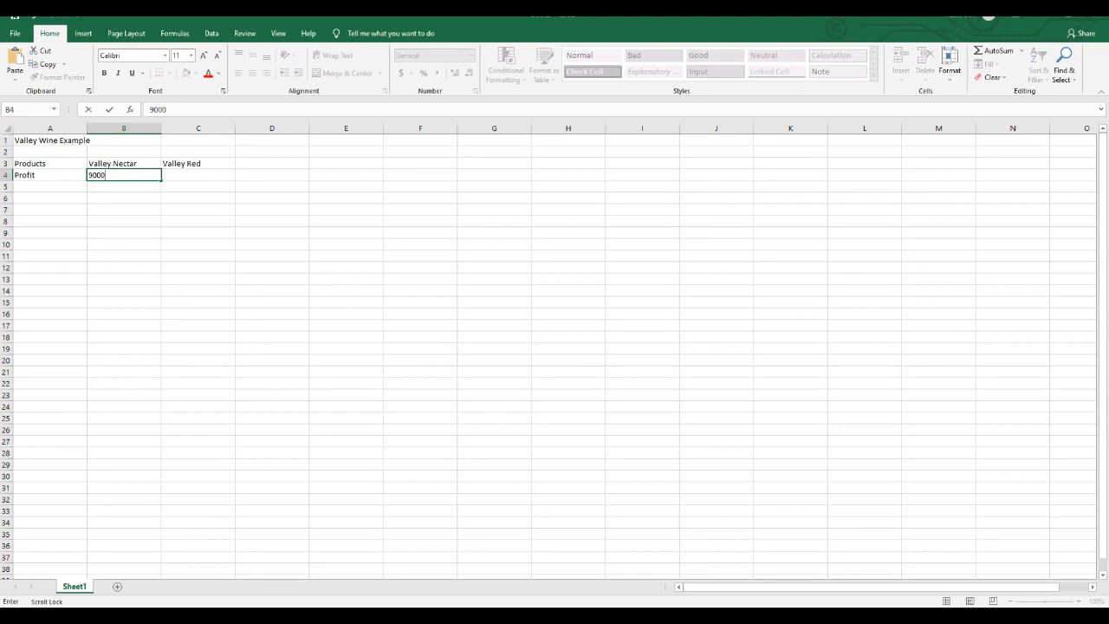
pyautogui.press('Tab')
pyautogui.write('12000')
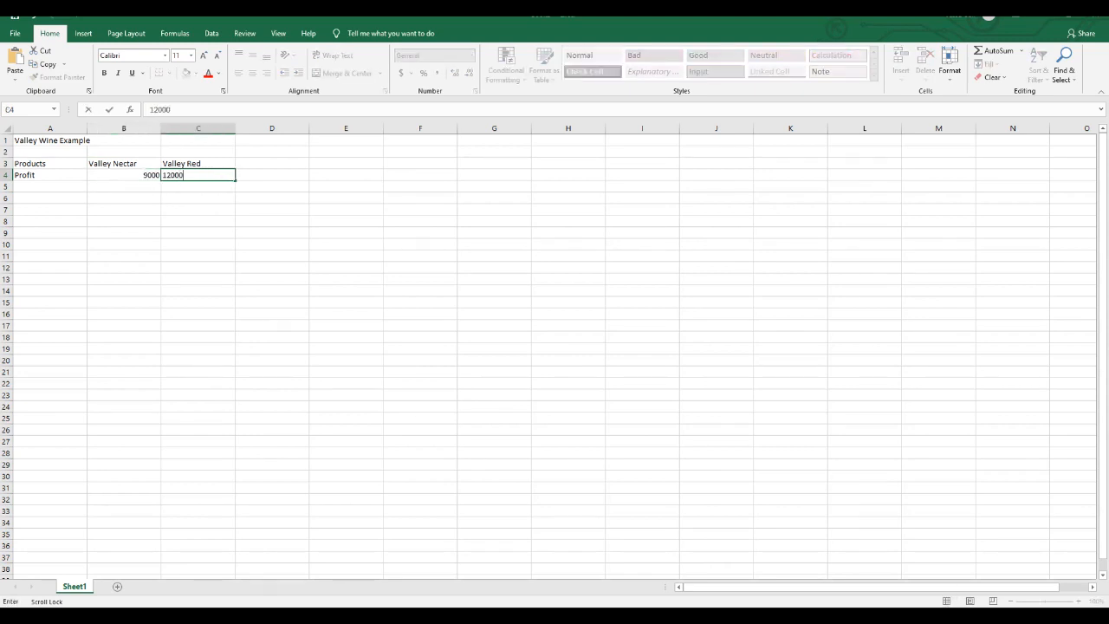
pyautogui.press('Return')
pyautogui.press('Return')
pyautogui.press('Return')
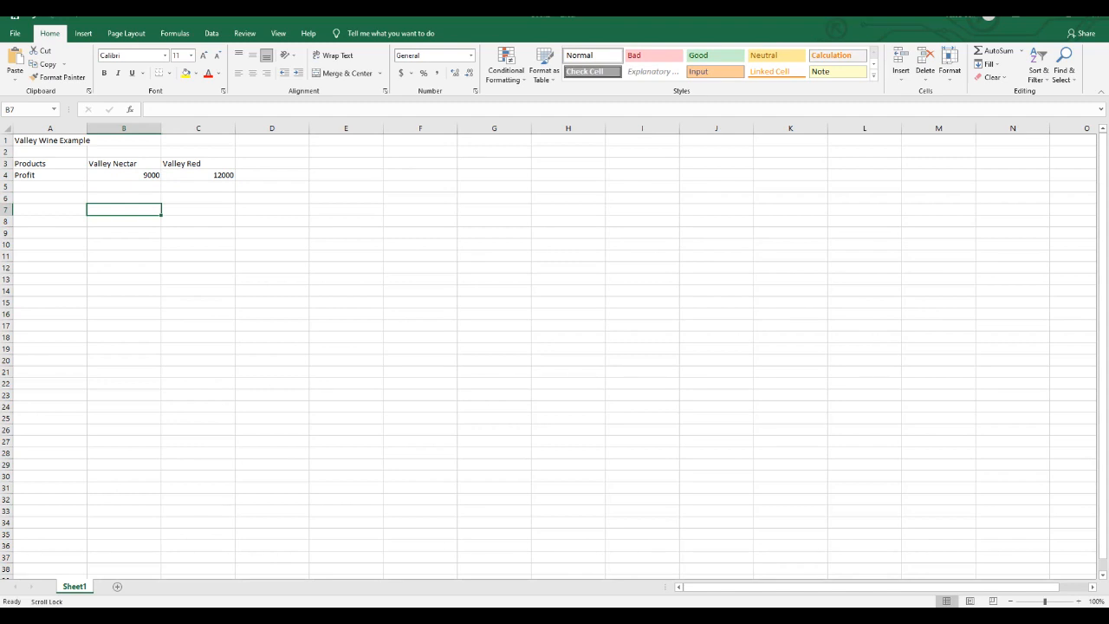
# - Enter the heading Resources in A6 and the constraint label Max Grapes in A7
pyautogui.click(50, 199)
pyautogui.write('Resources')
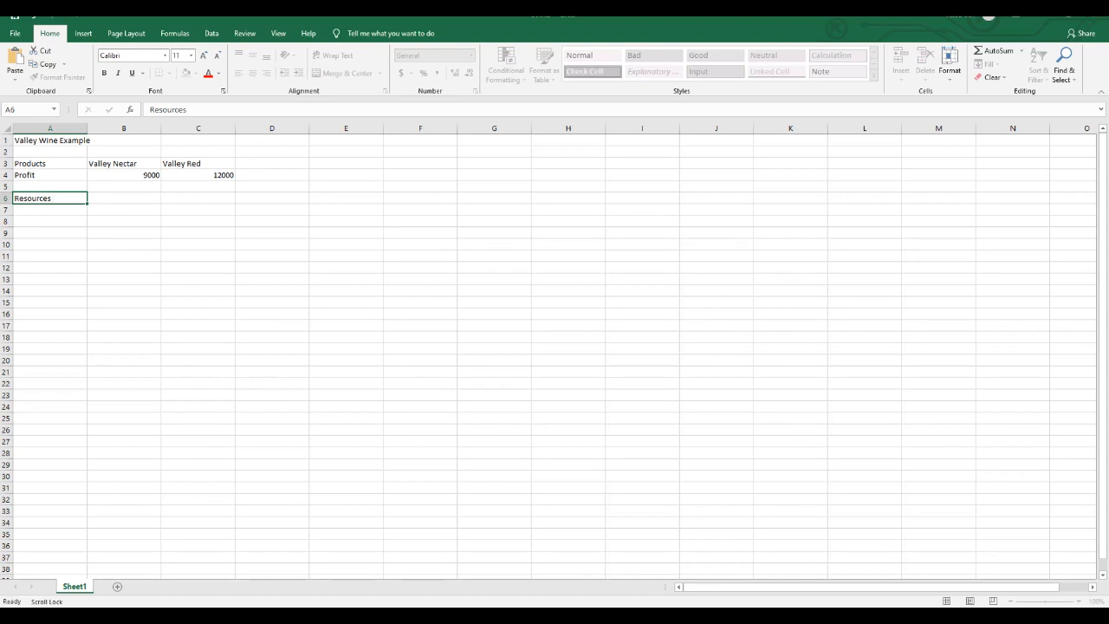
pyautogui.press('Return')
pyautogui.write('Max Grapes')
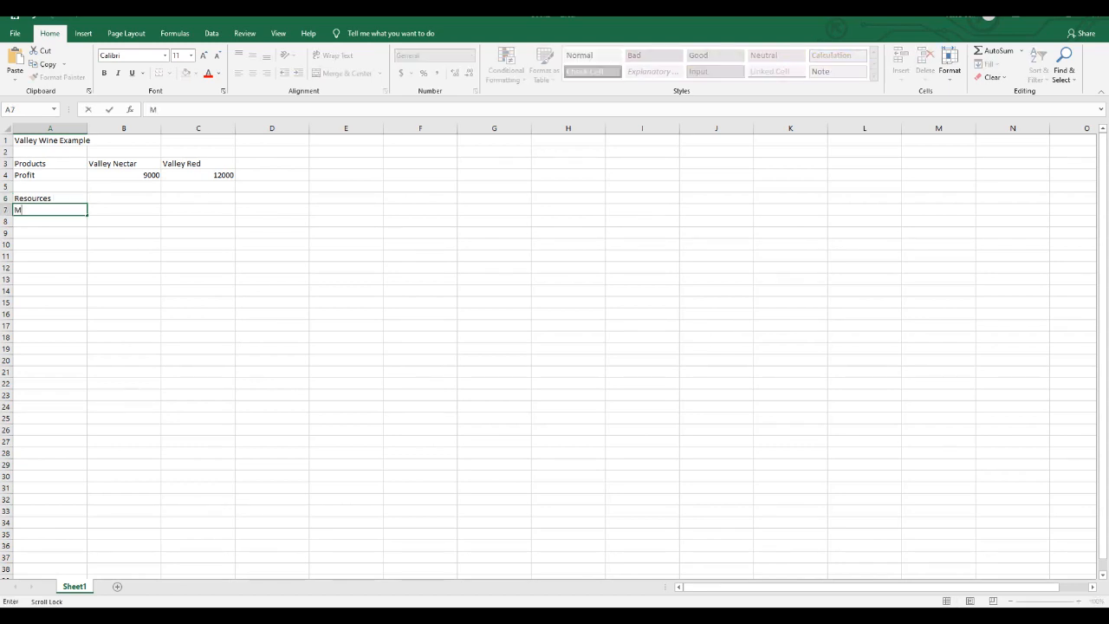
pyautogui.press('Return')
# - Enter the constraint labels Max Storage in A8 and Max Aging in A9
pyautogui.write('Max Storage')
pyautogui.press('Return')
pyautogui.write('Max Agin')
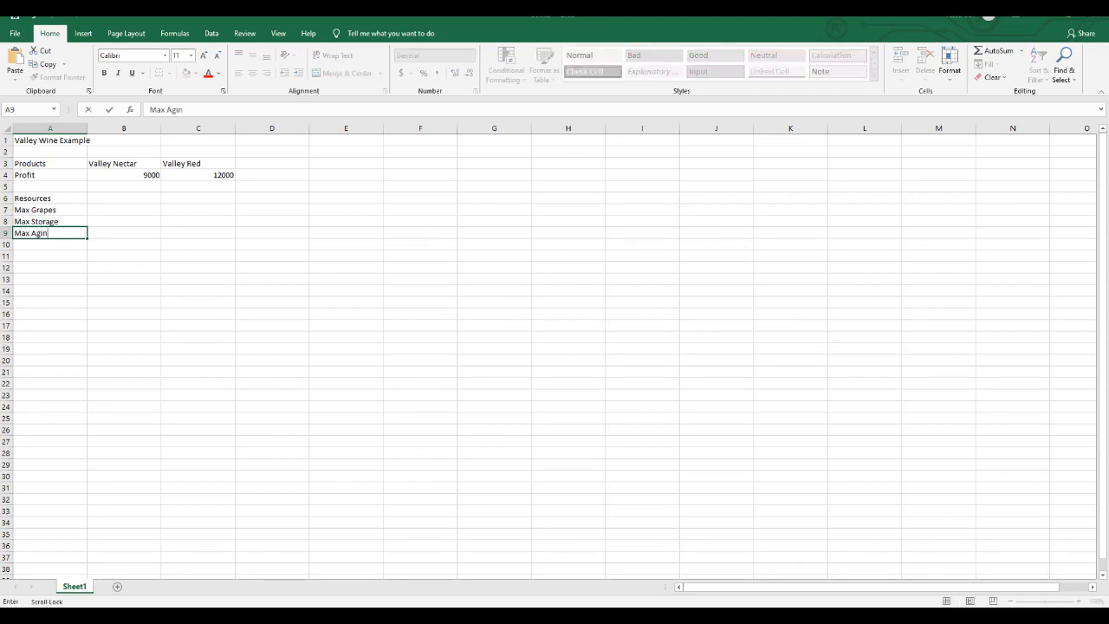
pyautogui.write('g')
pyautogui.press('Return')
# - Enter the demand constraint labels Max Demand Nect. in A10 and Max Demand Red. in A11
pyautogui.write('Ma')
pyautogui.write('x ')
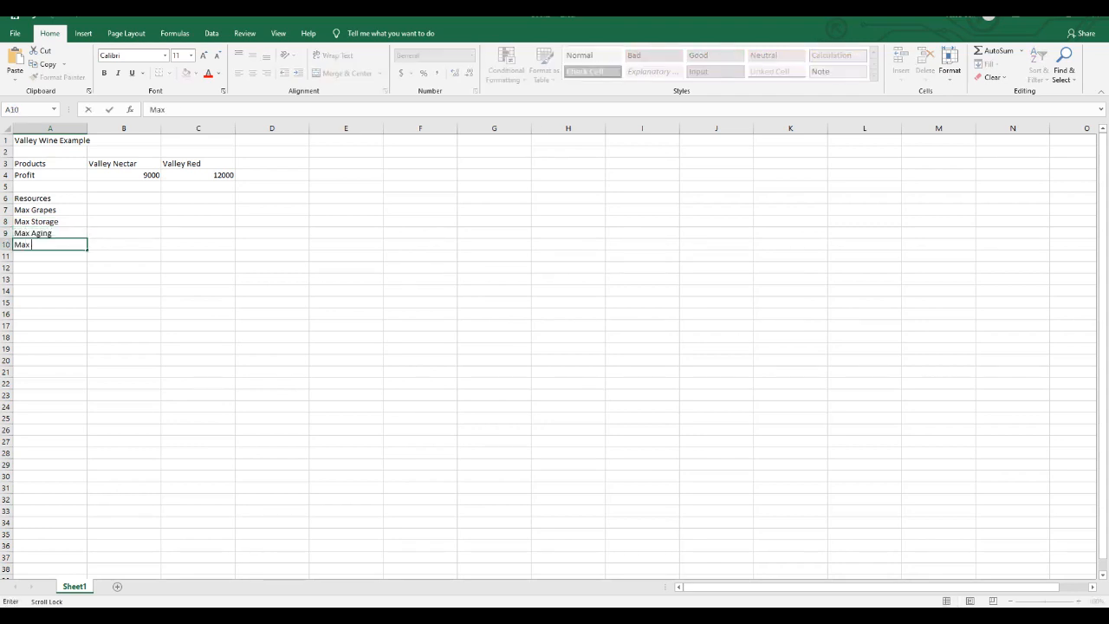
pyautogui.write('Demand Nect.')
pyautogui.press('Return')
pyautogui.write('Max')
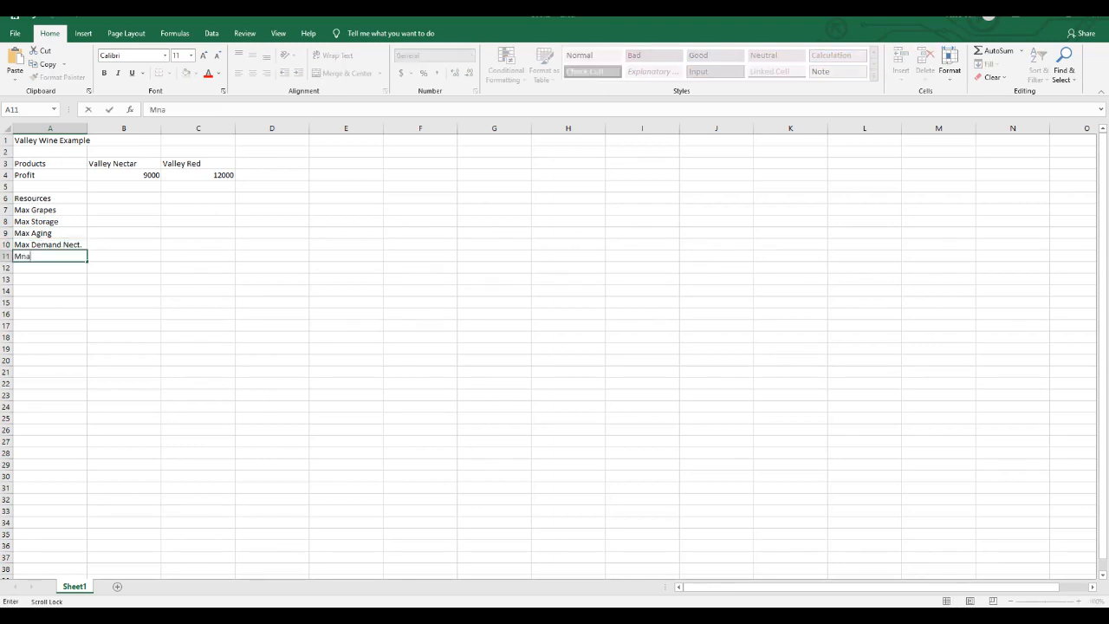
pyautogui.write(' Demand Red.')
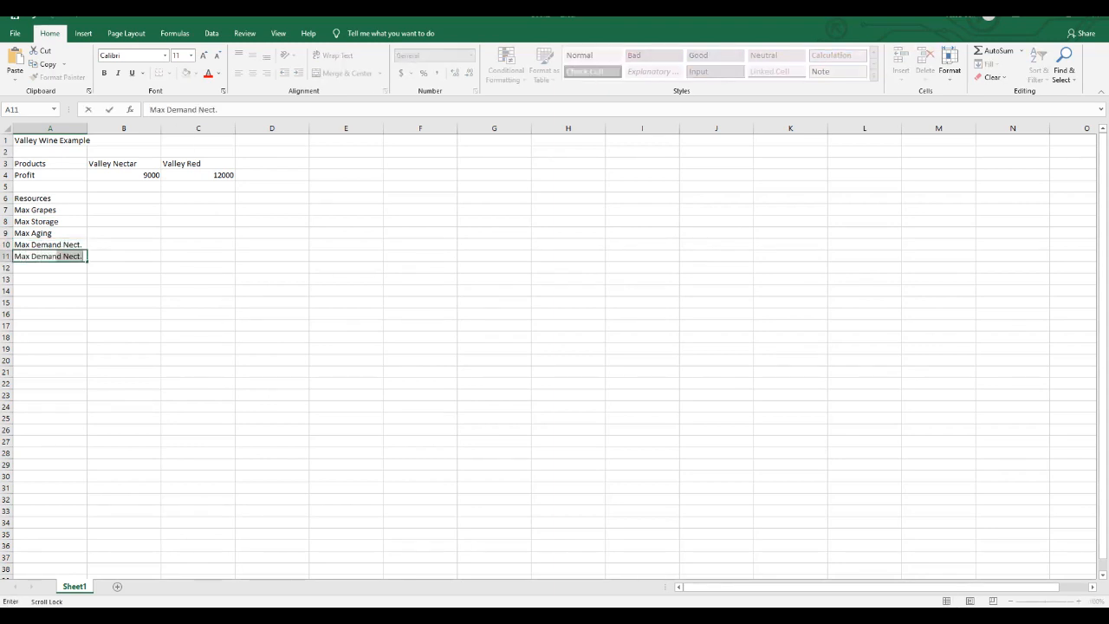
# - Complete the entry of the constraint label Max Demand Red. in A11
pyautogui.press('Return')
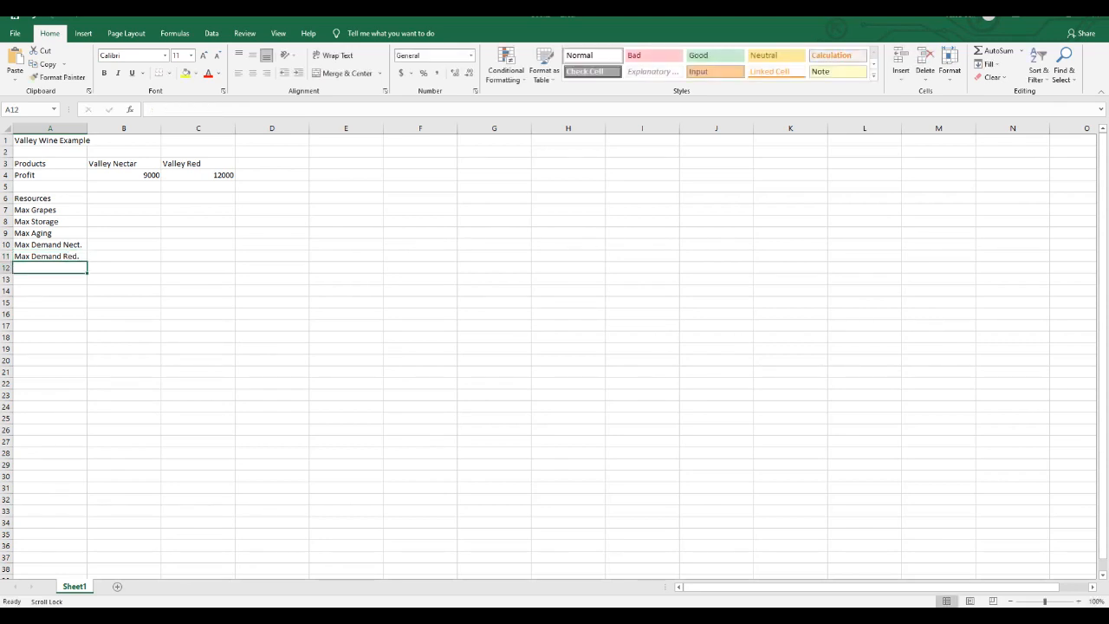
pyautogui.click(124, 210)
pyautogui.click(198, 209)
pyautogui.click(198, 222)
pyautogui.click(124, 221)
pyautogui.click(124, 256)
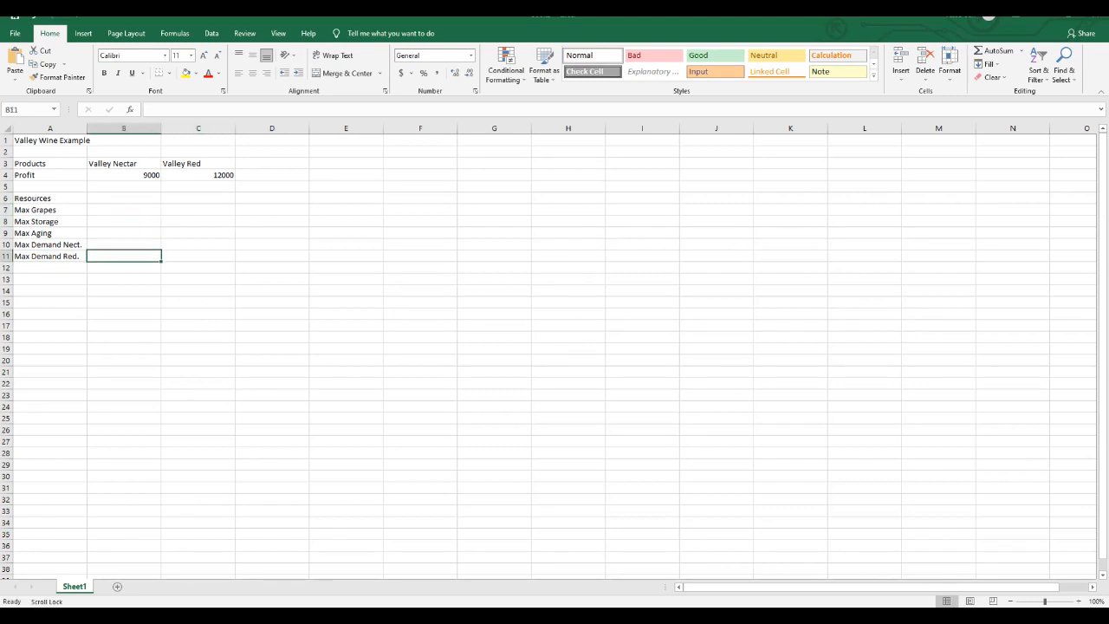
pyautogui.click(199, 256)
pyautogui.click(198, 245)
pyautogui.click(199, 233)
# - Enter the column headings Usage in D6 and Available in F6
pyautogui.click(272, 199)
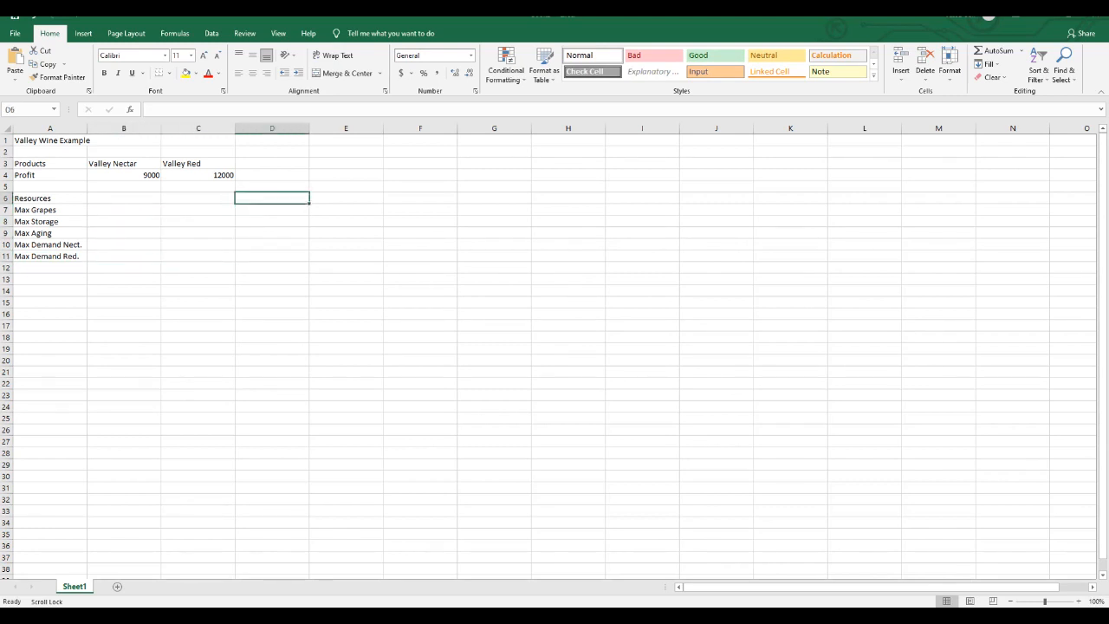
pyautogui.write('Usage')
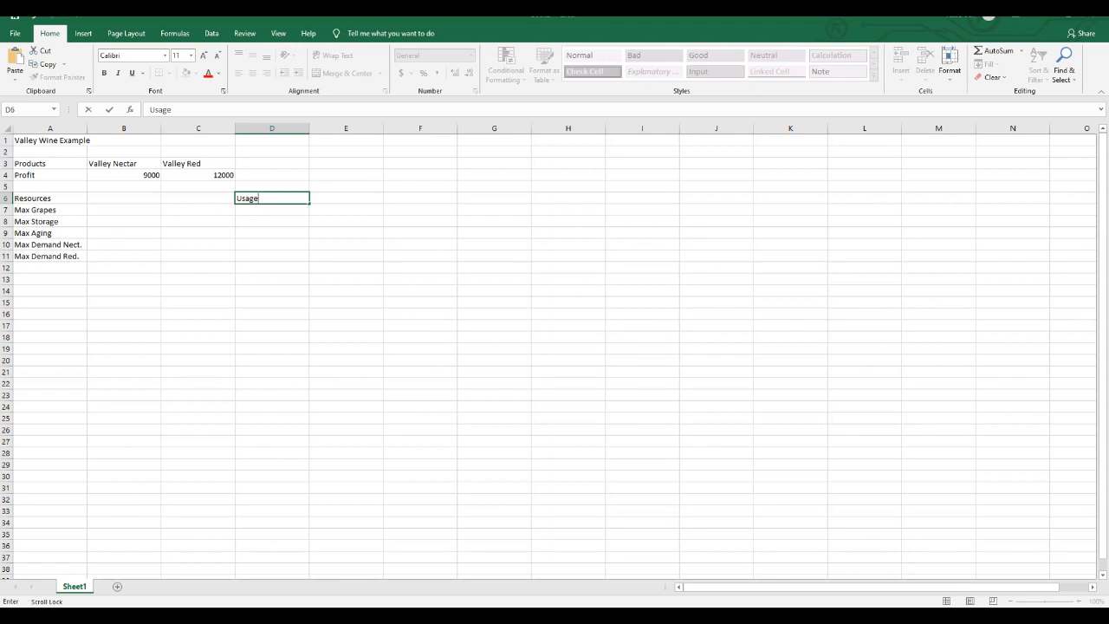
pyautogui.press('Tab')
pyautogui.press('Tab')
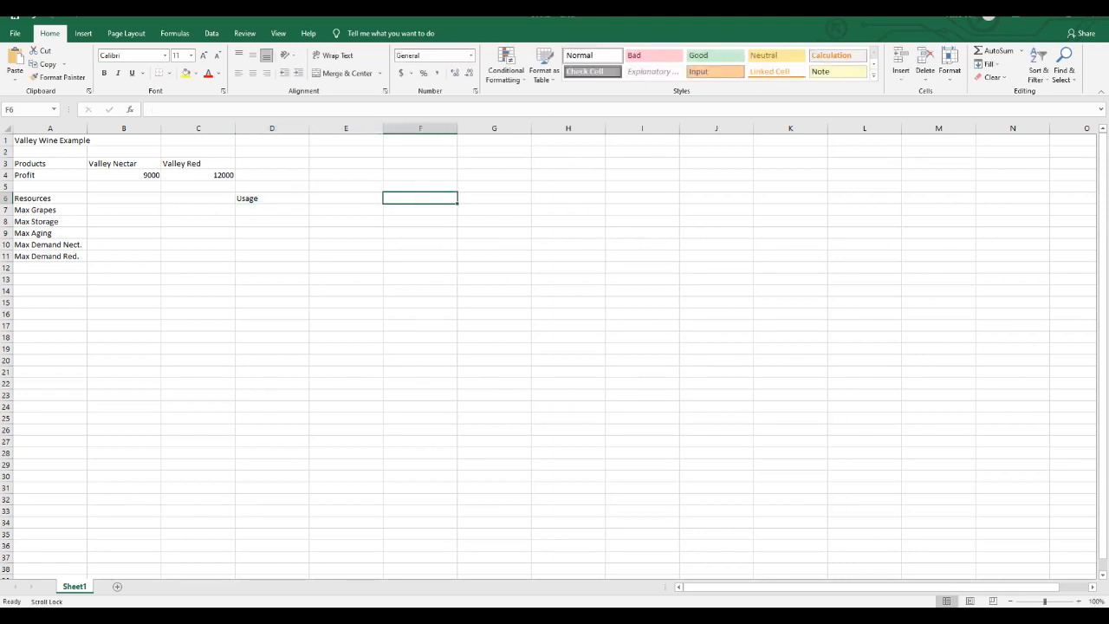
pyautogui.write('Avaialb')
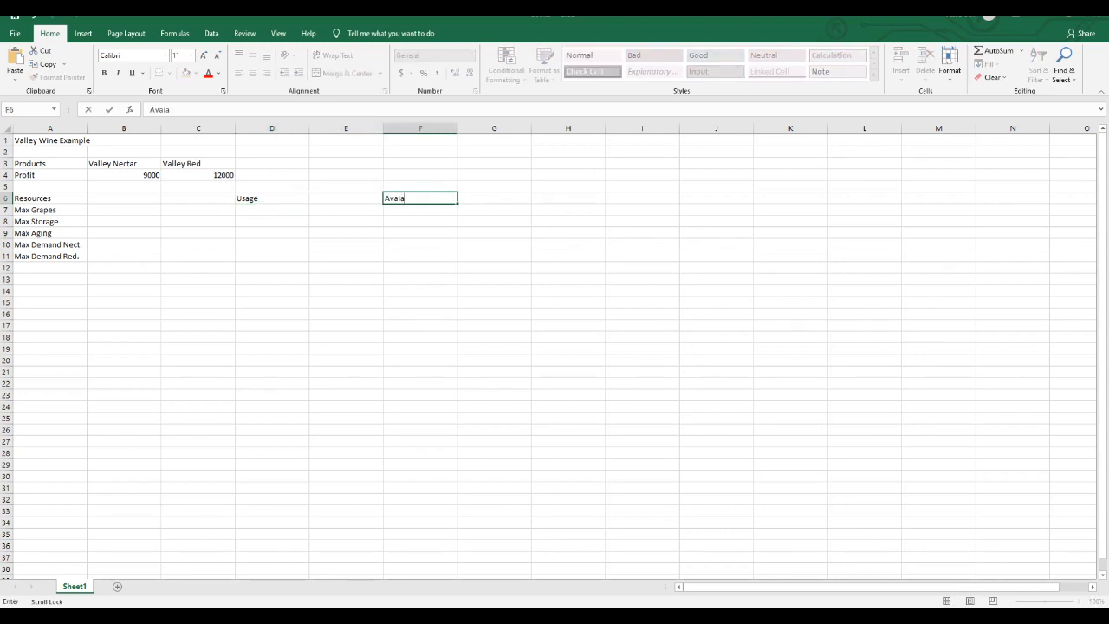
pyautogui.press('BackSpace')
pyautogui.press('BackSpace')
pyautogui.press('BackSpace')
pyautogui.write('lable')
pyautogui.press('Return')
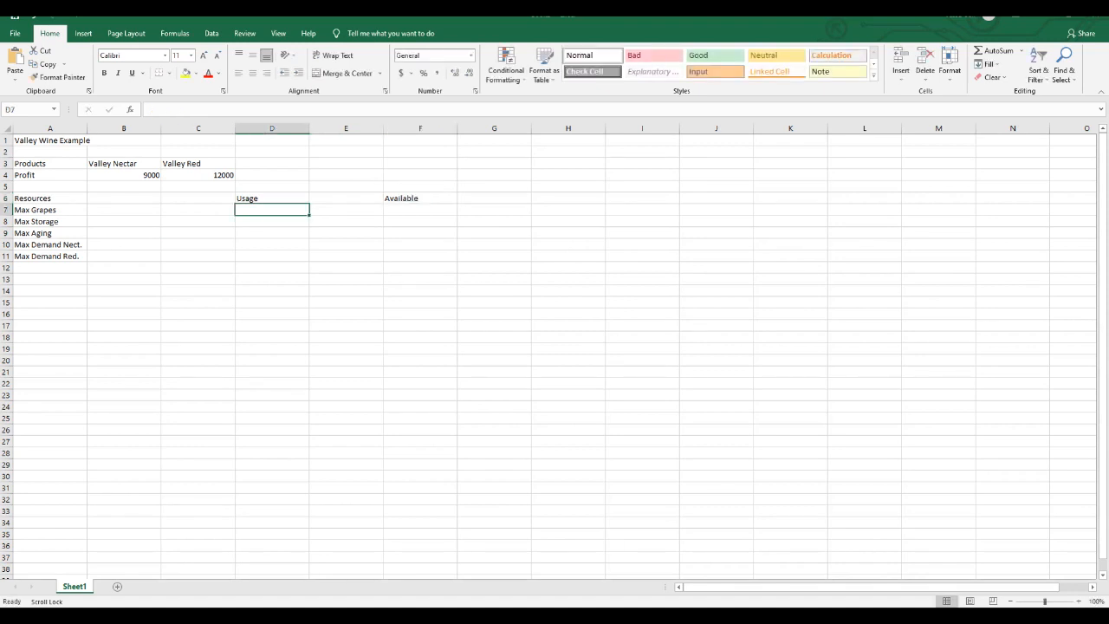
# - Enter the available amounts 64 for grapes in F7, 50 for storage in F8 and 120 for aging in F9
pyautogui.press('Tab')
pyautogui.press('Tab')
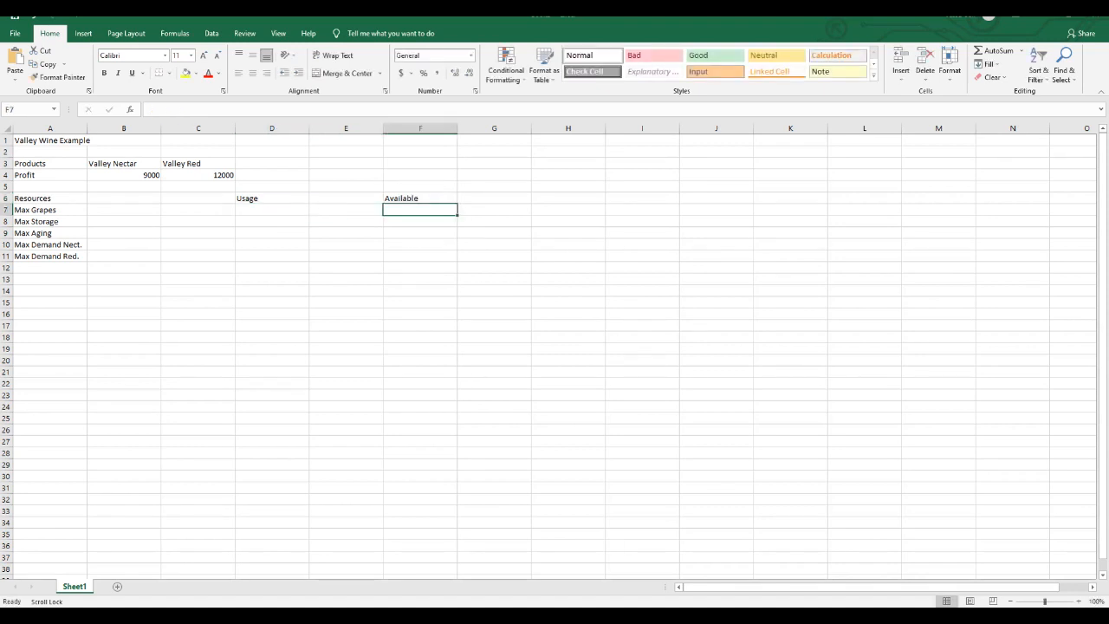
pyautogui.write('64')
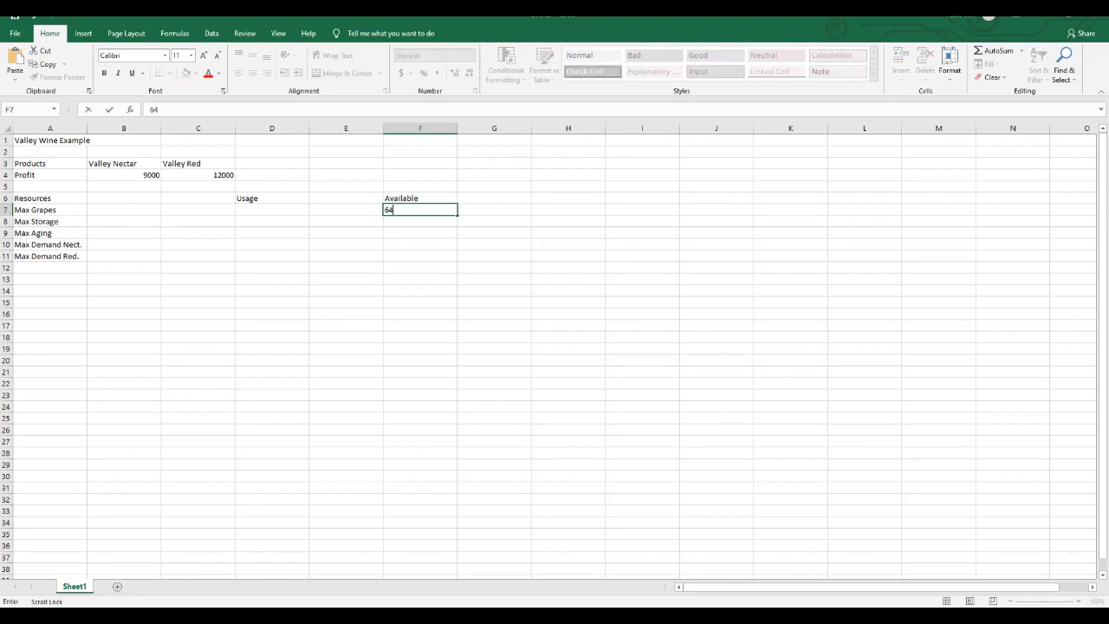
pyautogui.press('Return')
pyautogui.write('50')
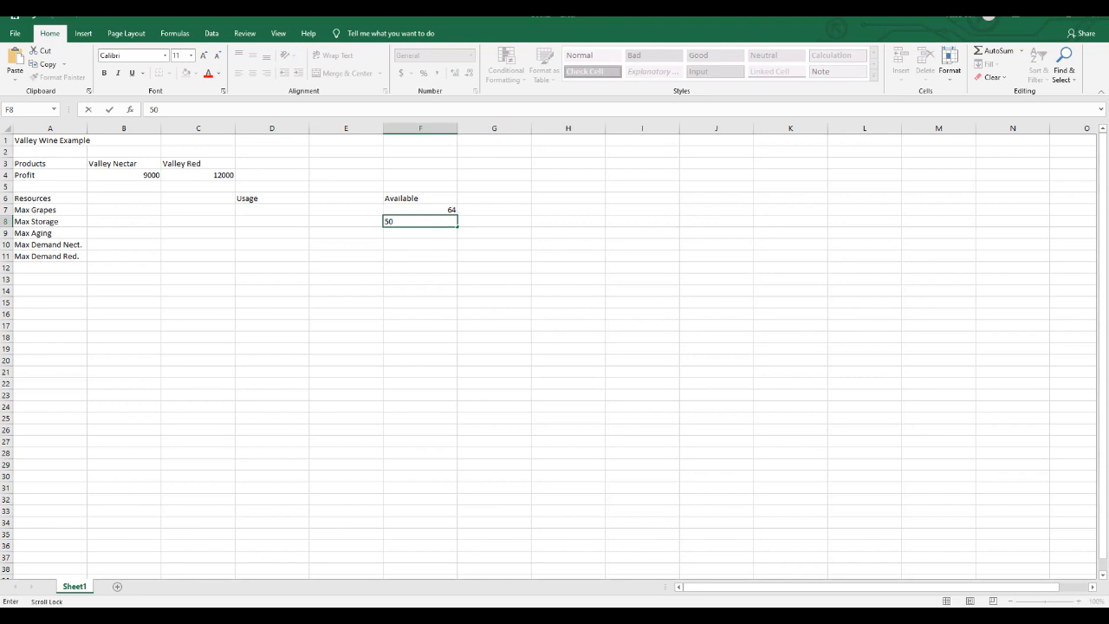
pyautogui.press('Return')
pyautogui.write('120')
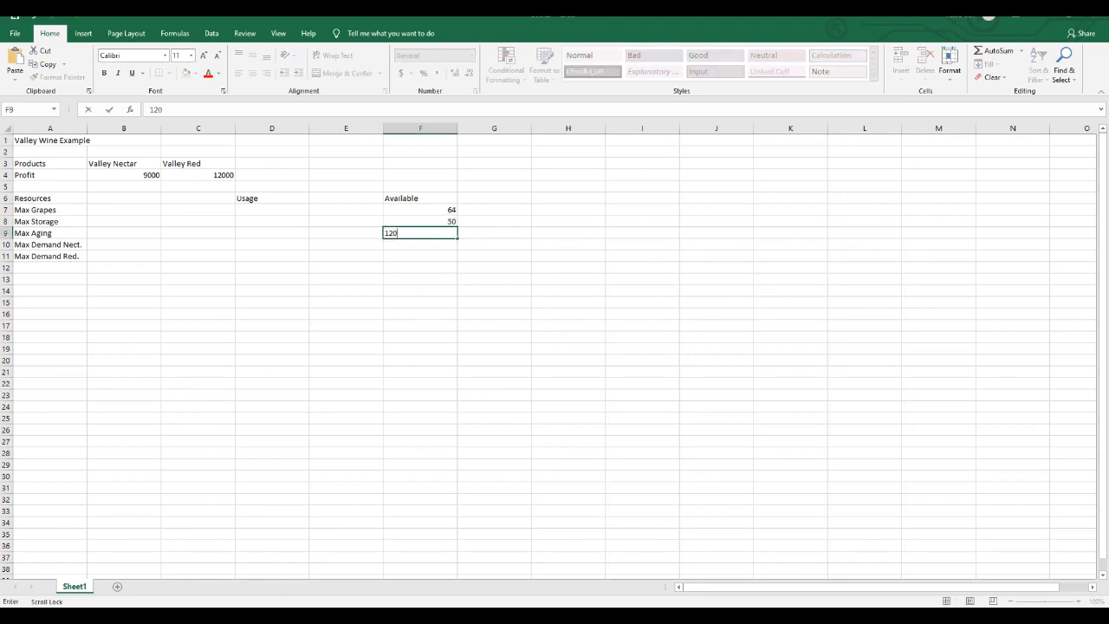
pyautogui.press('Return')
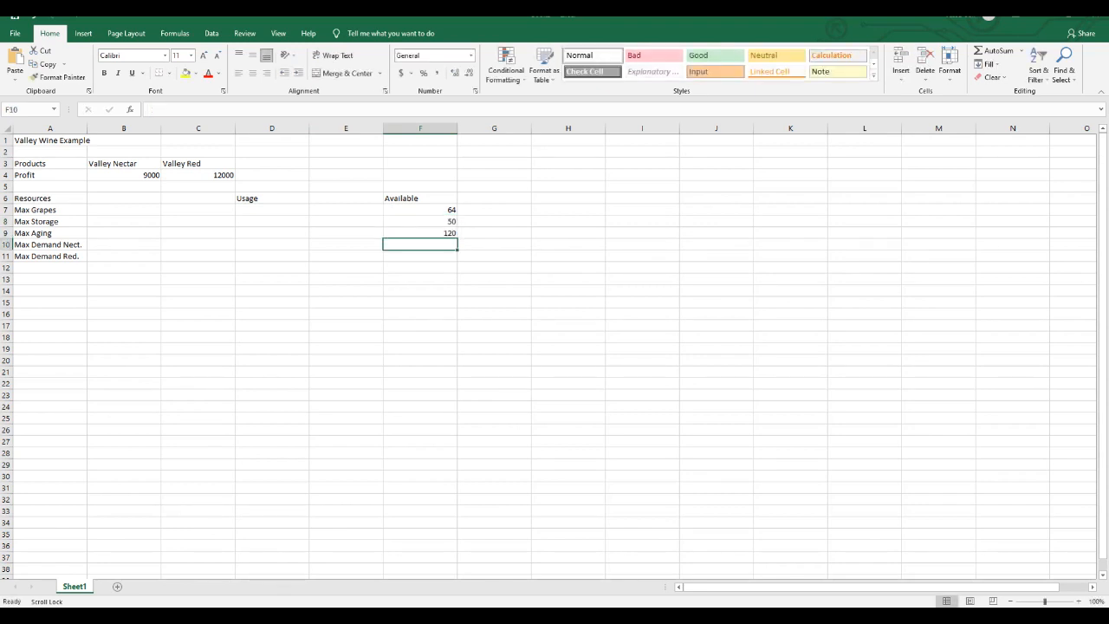
# - Enter the demand limit 7 for Valley Nectar in F10 and 7 for Valley Red in F11
pyautogui.write('7')
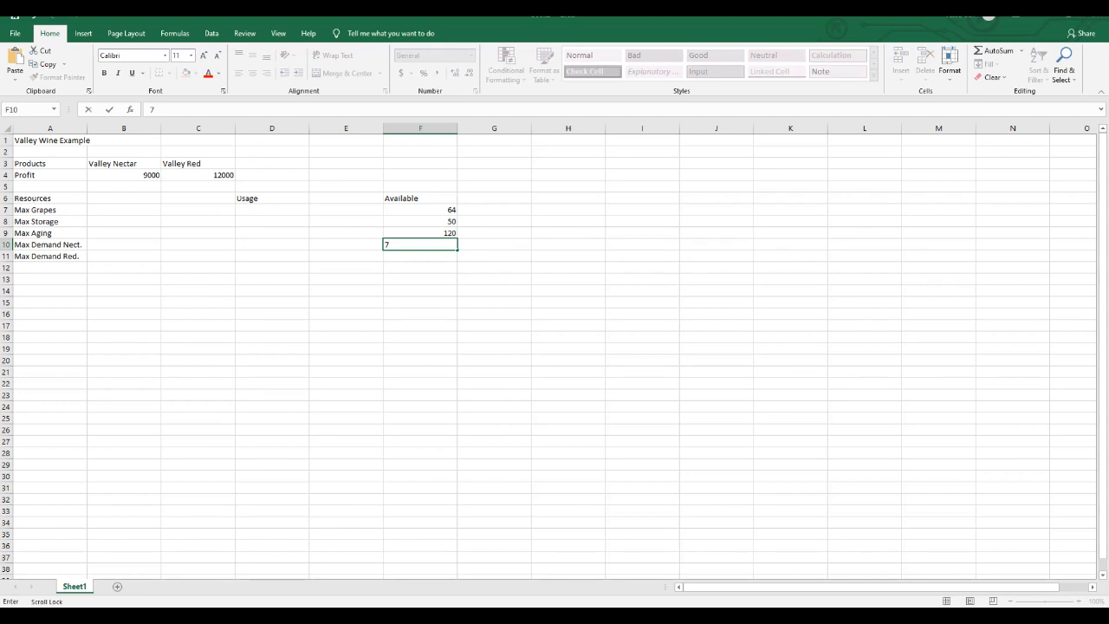
pyautogui.press('Return')
pyautogui.write('7')
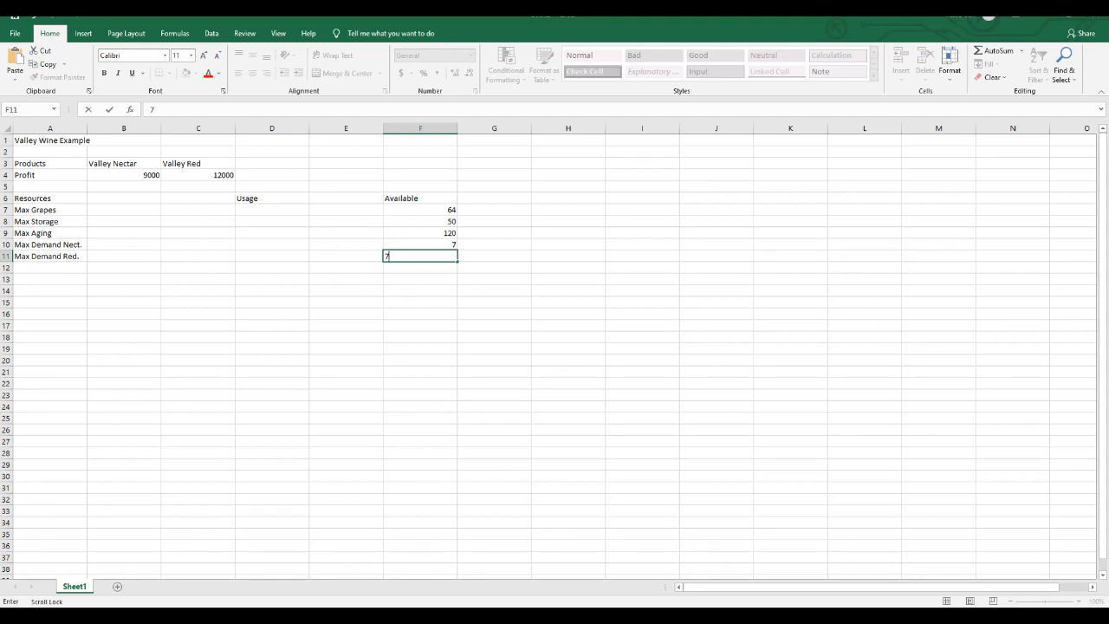
# - Enter the constraint sign <= in E7 and fill it down through E11
pyautogui.click(346, 210)
pyautogui.write('<=')
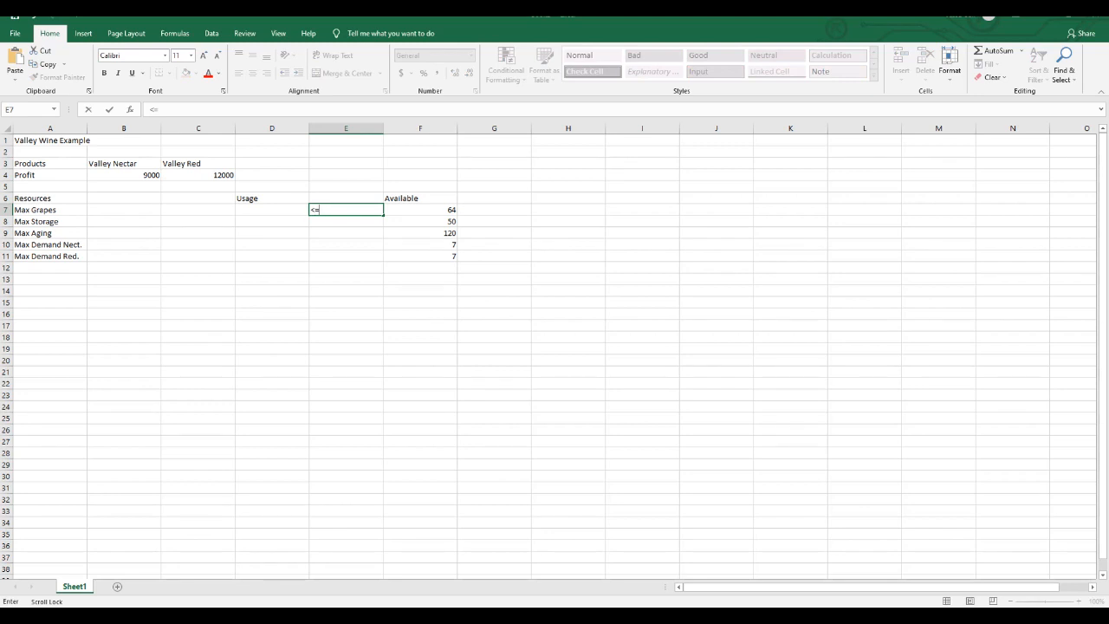
pyautogui.press('Return')
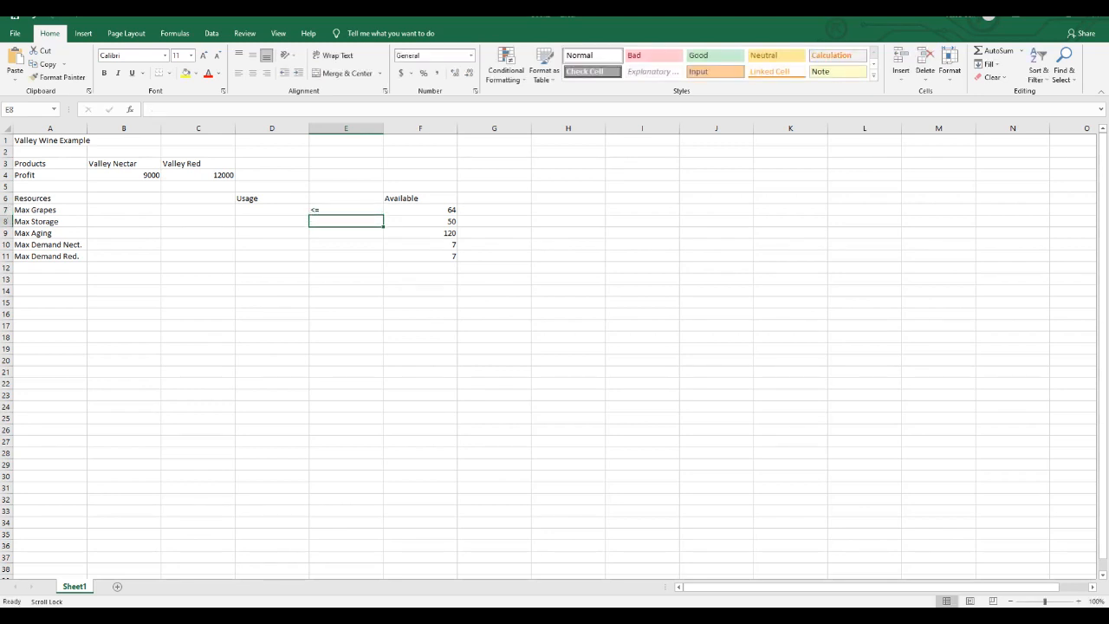
pyautogui.moveTo(346, 210); pyautogui.dragTo(346, 257)
pyautogui.click(988, 64)
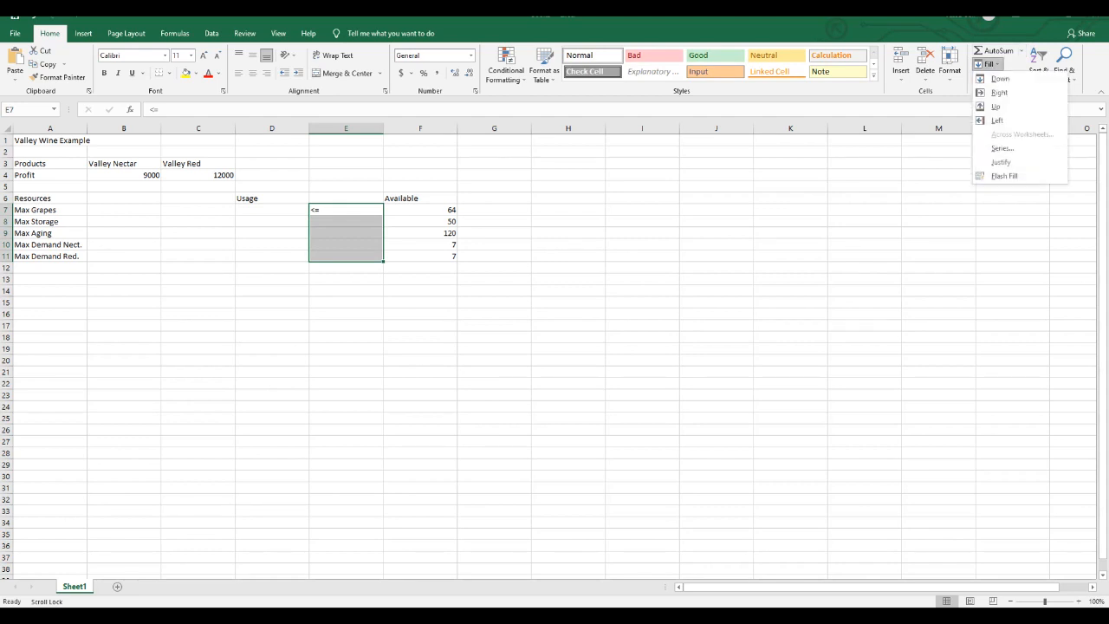
pyautogui.click(1001, 78)
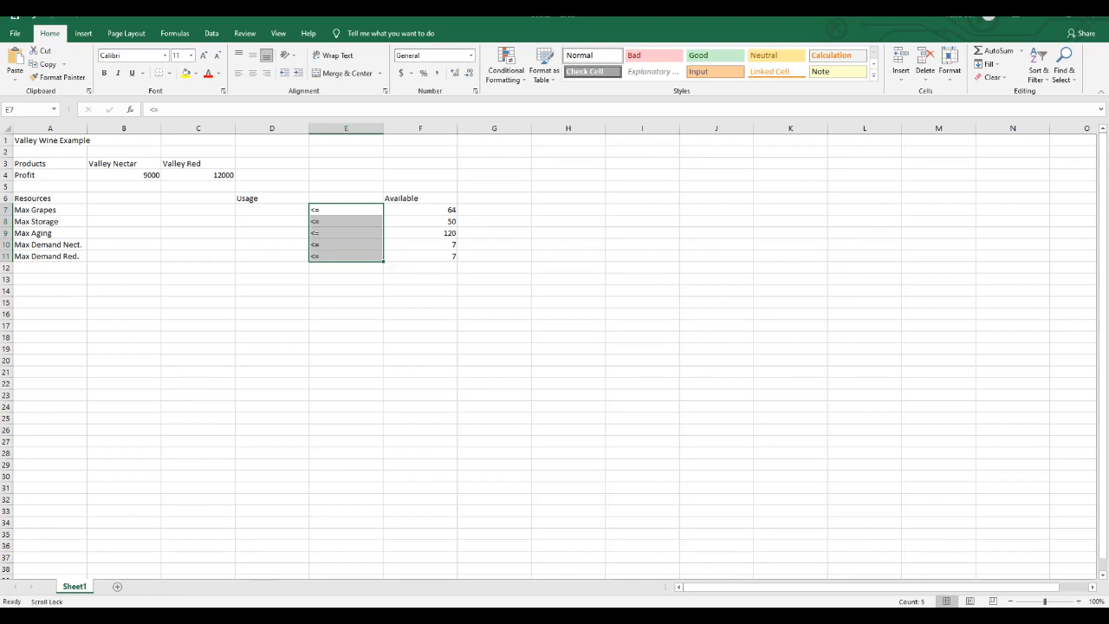
pyautogui.click(272, 210)
pyautogui.click(273, 222)
pyautogui.click(272, 234)
pyautogui.click(272, 245)
pyautogui.click(272, 257)
pyautogui.click(272, 210)
pyautogui.click(272, 222)
pyautogui.click(273, 233)
pyautogui.click(272, 245)
pyautogui.click(272, 256)
# - Enter the Max Grapes coefficients 4 in B7 and 8 in C7
pyautogui.click(124, 210)
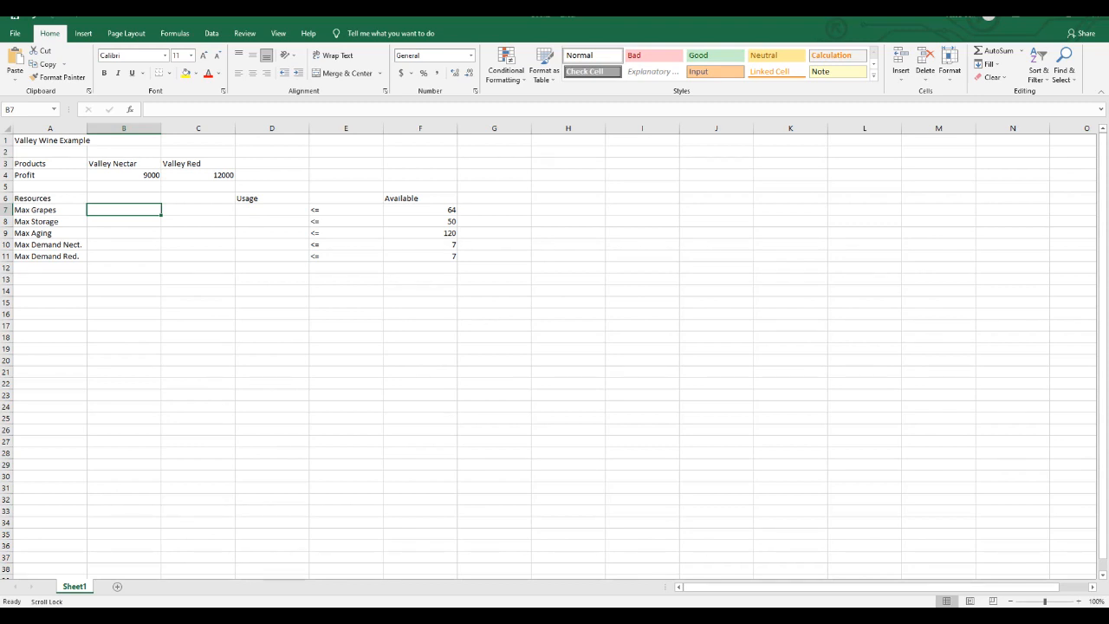
pyautogui.write('4')
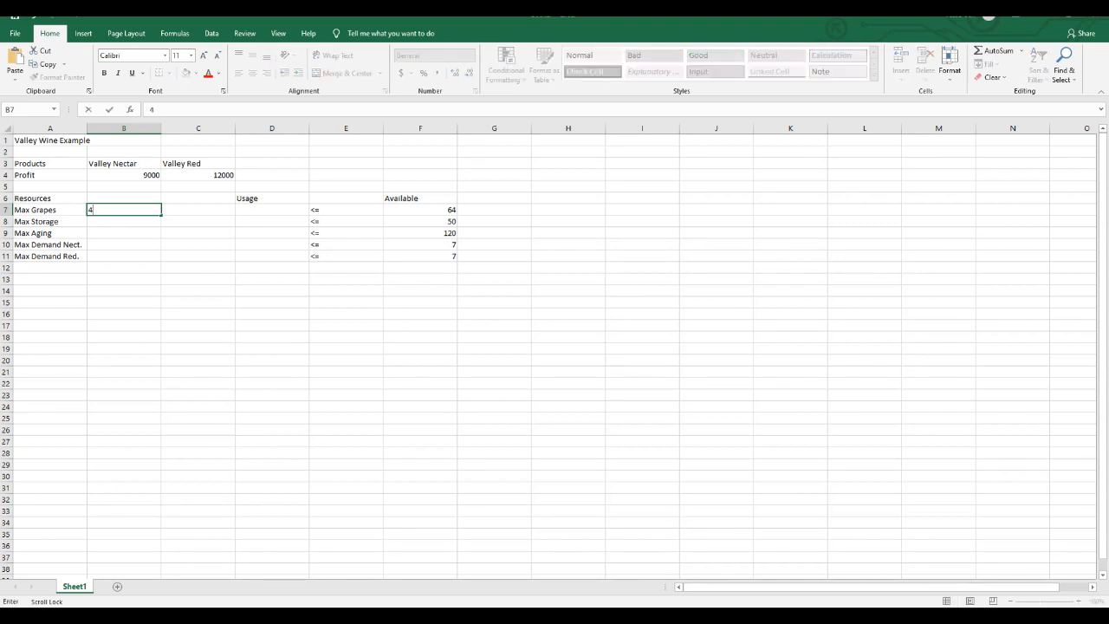
pyautogui.press('Tab')
pyautogui.write('8')
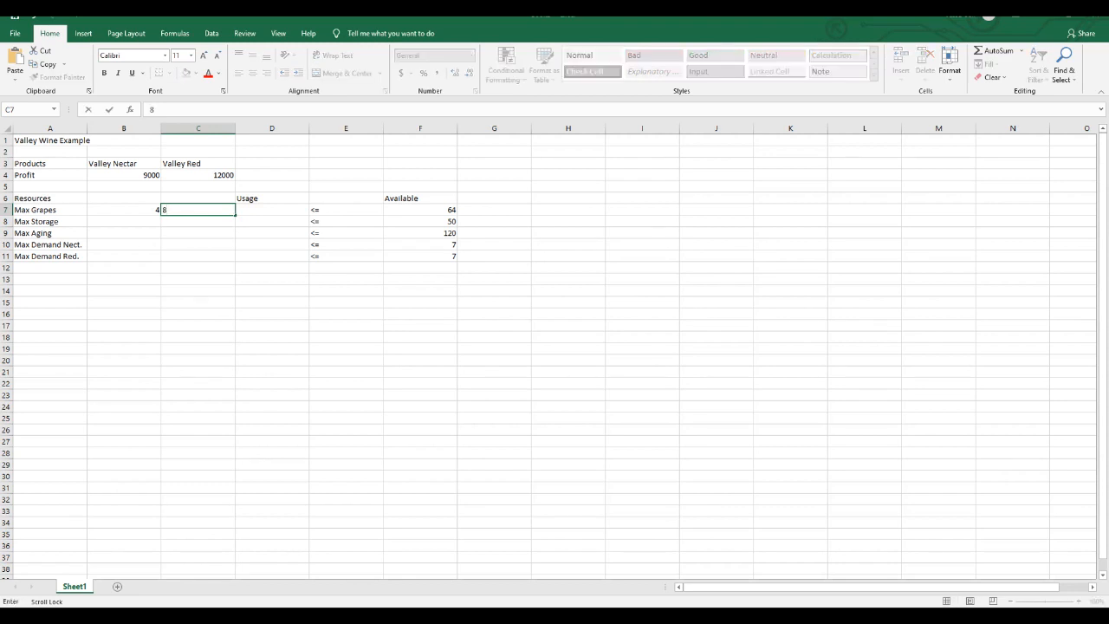
pyautogui.press('Return')
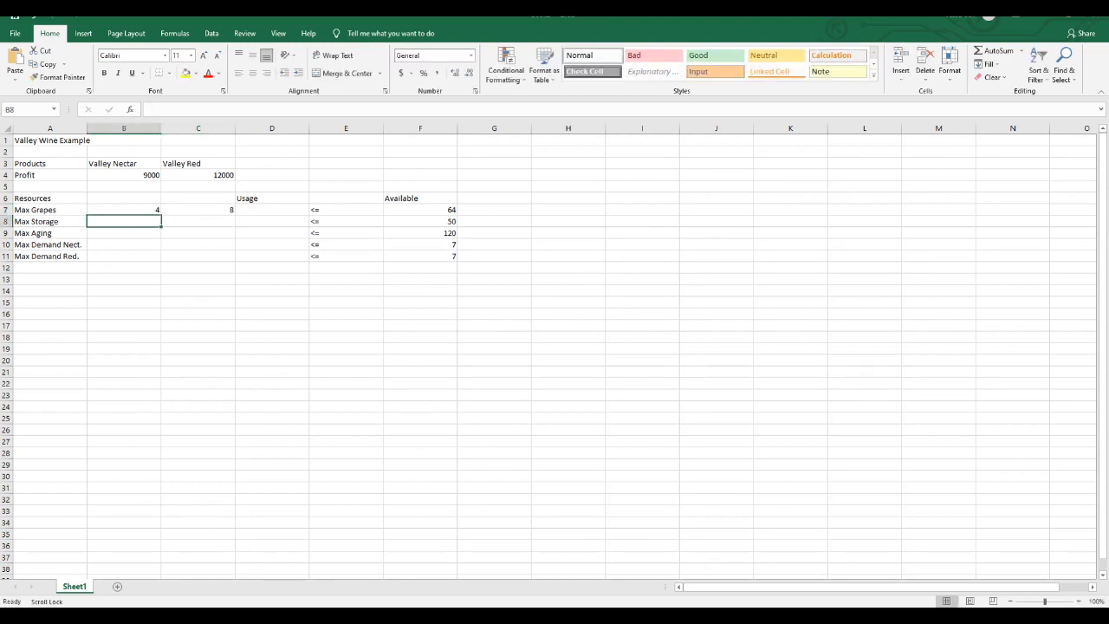
# - Enter the Max Storage coefficients 5 and 5 in B8:C8 and the Max Aging coefficients 15 and 8 in B9:C9
pyautogui.write('5')
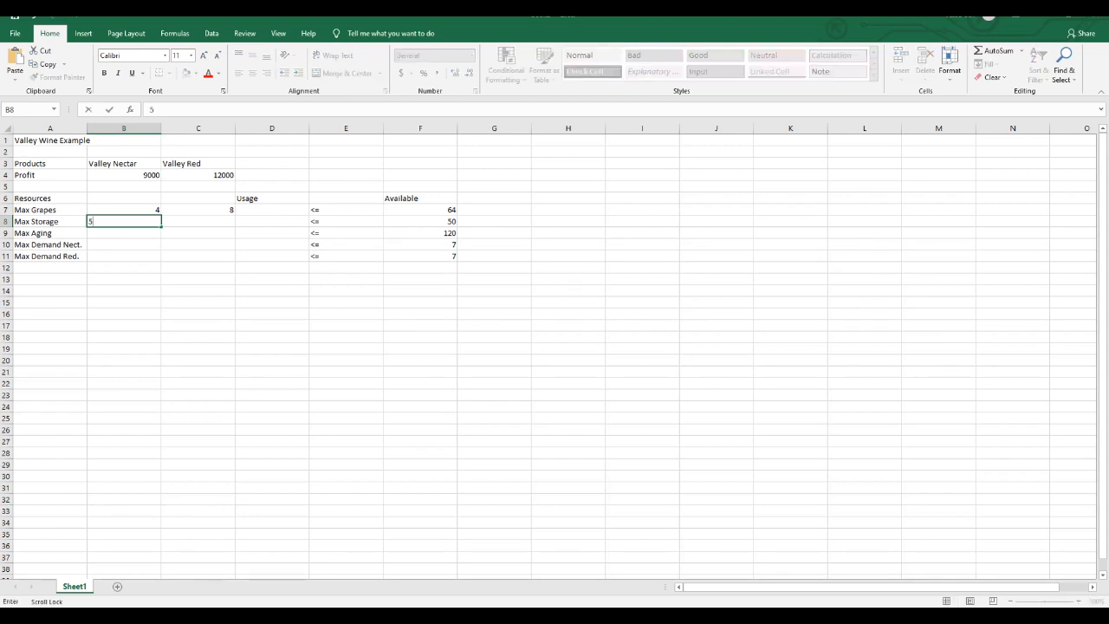
pyautogui.press('Tab')
pyautogui.write('5')
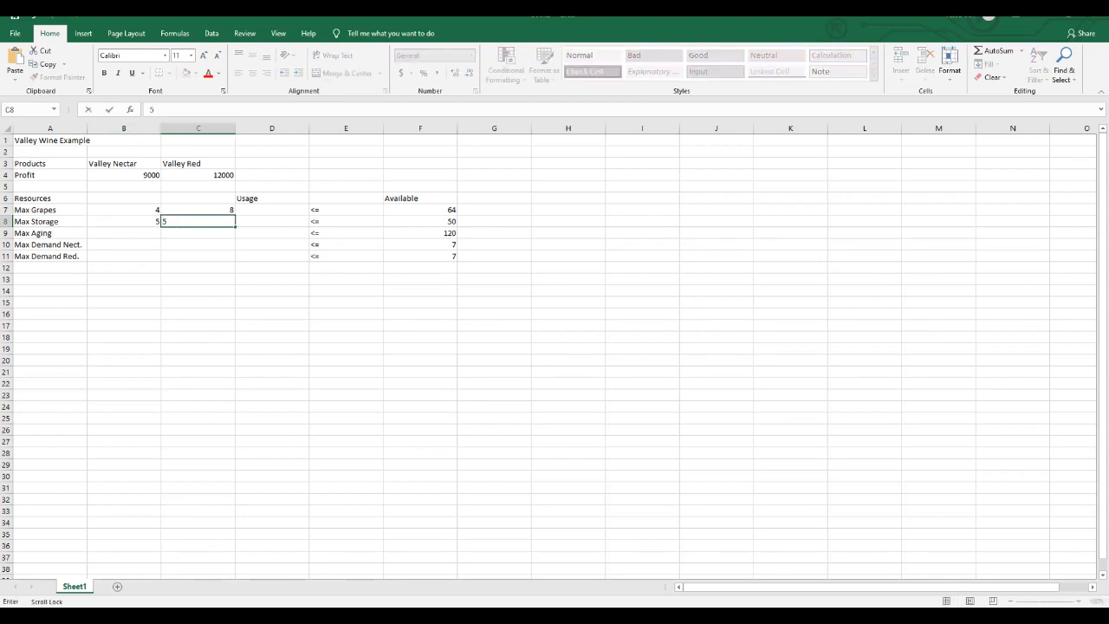
pyautogui.press('Return')
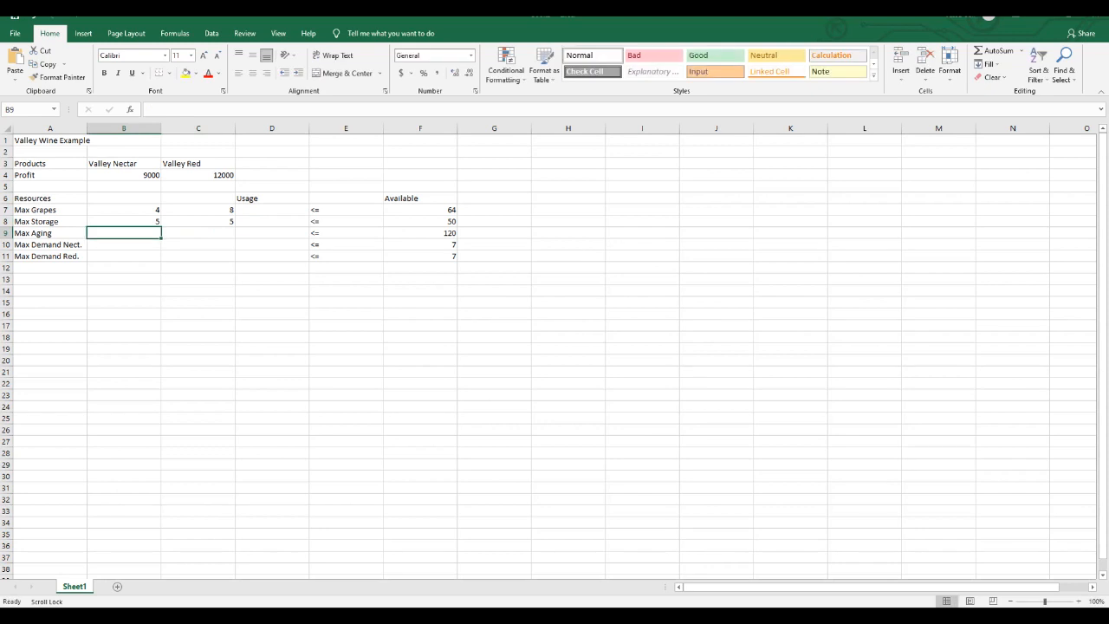
pyautogui.write('15')
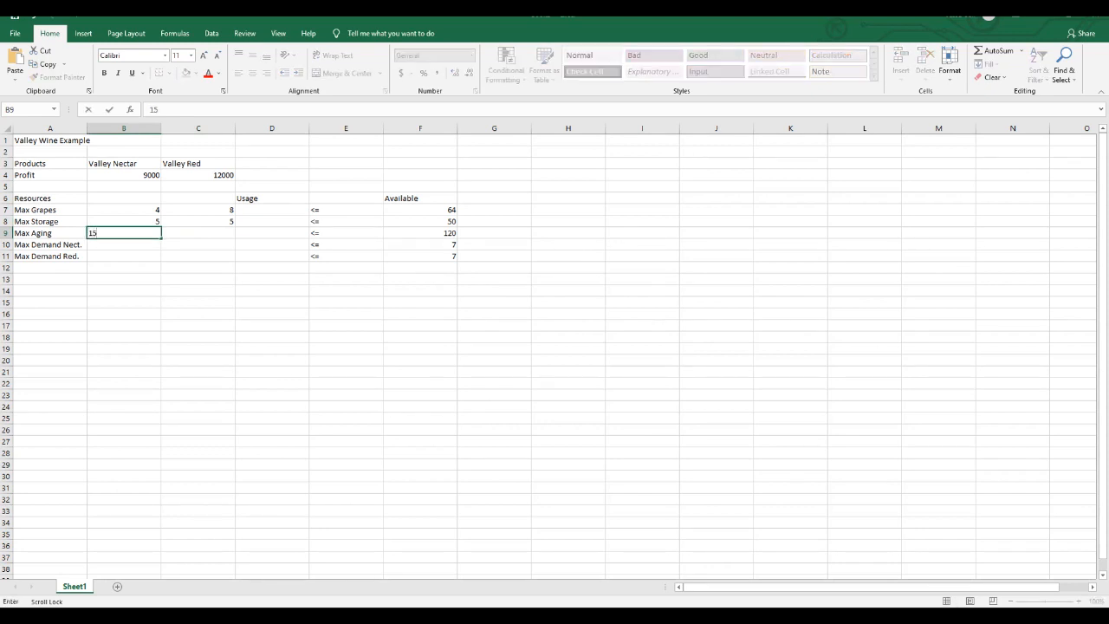
pyautogui.press('Tab')
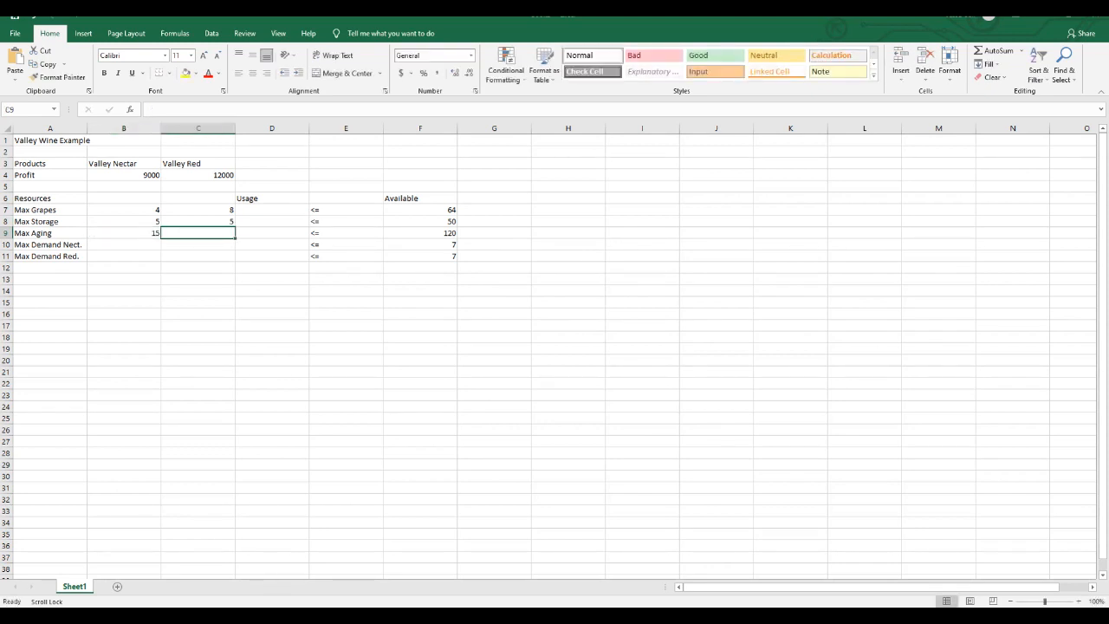
pyautogui.write('8')
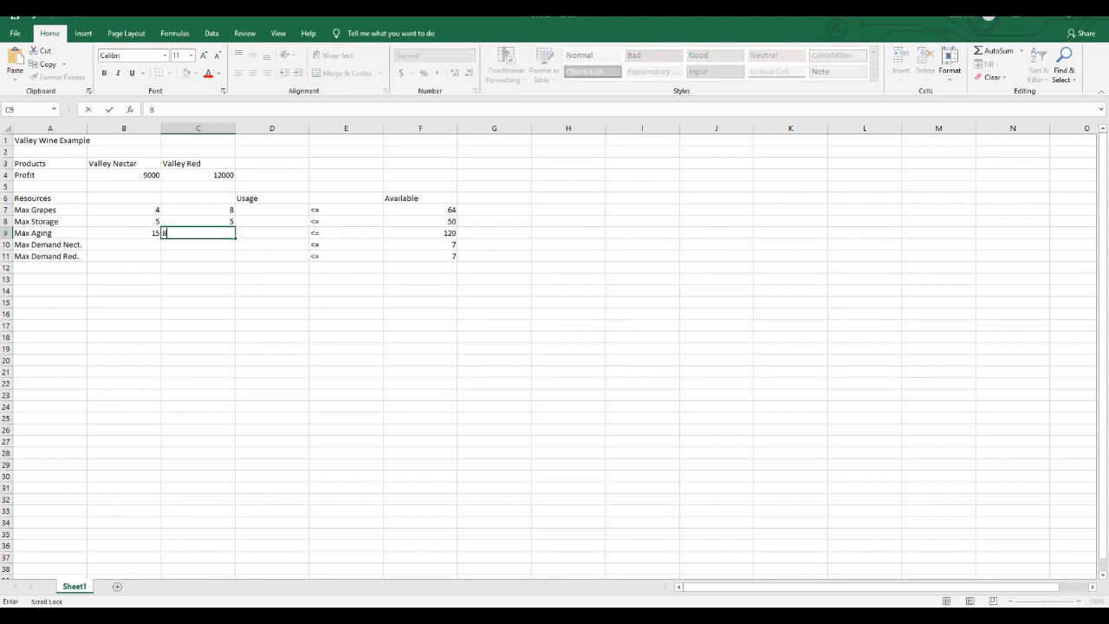
pyautogui.press('Return')
# - Enter the demand coefficients 1 for Valley Nectar in B10 and 1 for Valley Red in C11
pyautogui.write('1')
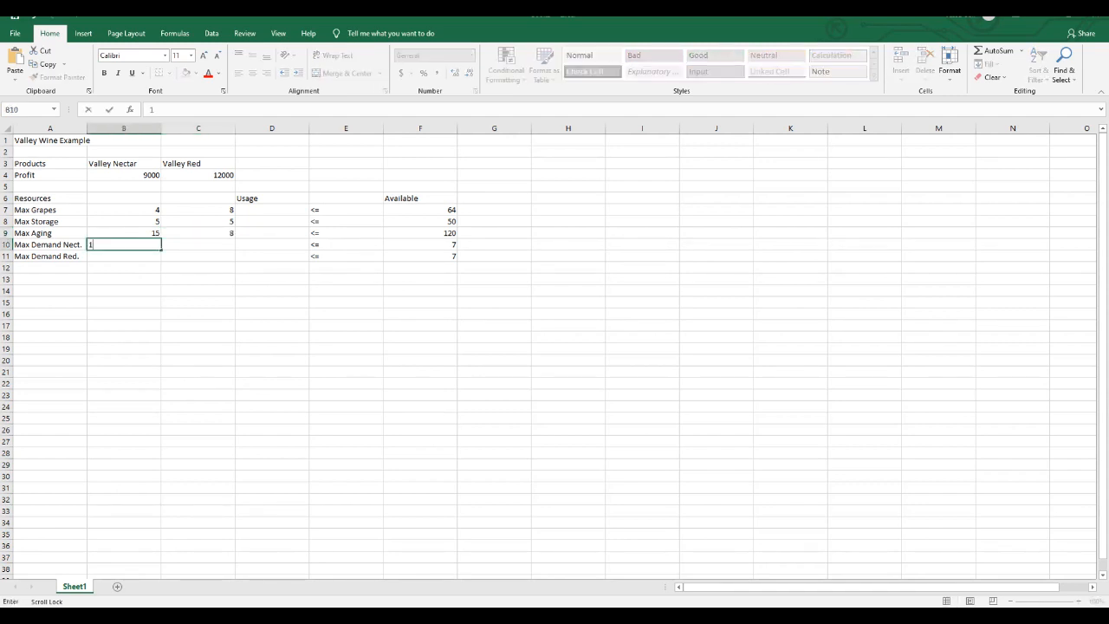
pyautogui.press('Return')
pyautogui.press('Tab')
pyautogui.write('1')
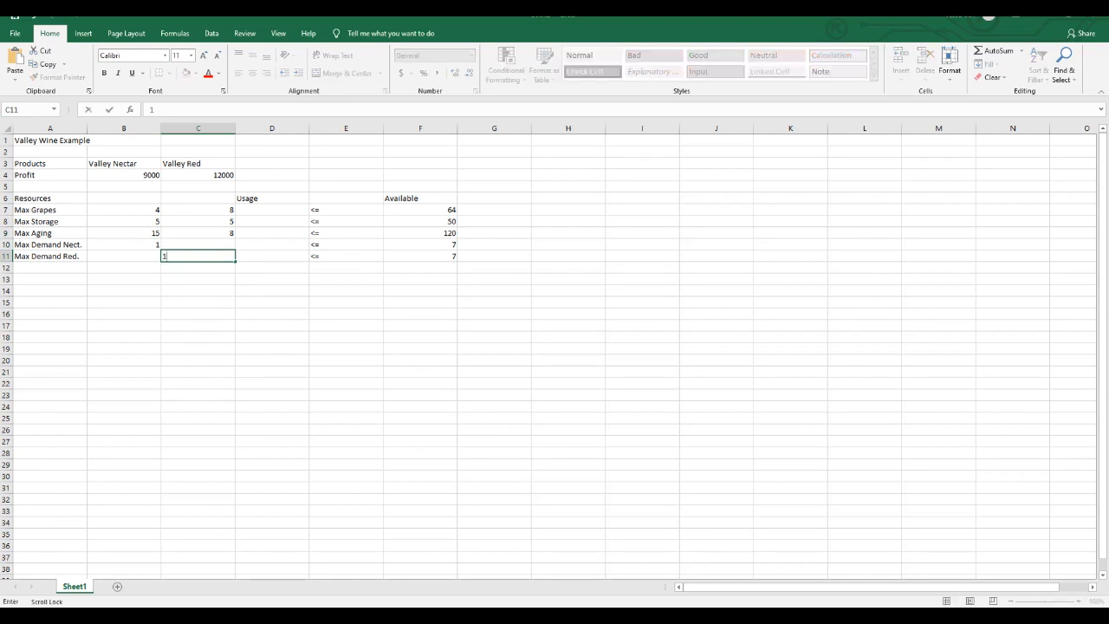
pyautogui.click(346, 279)
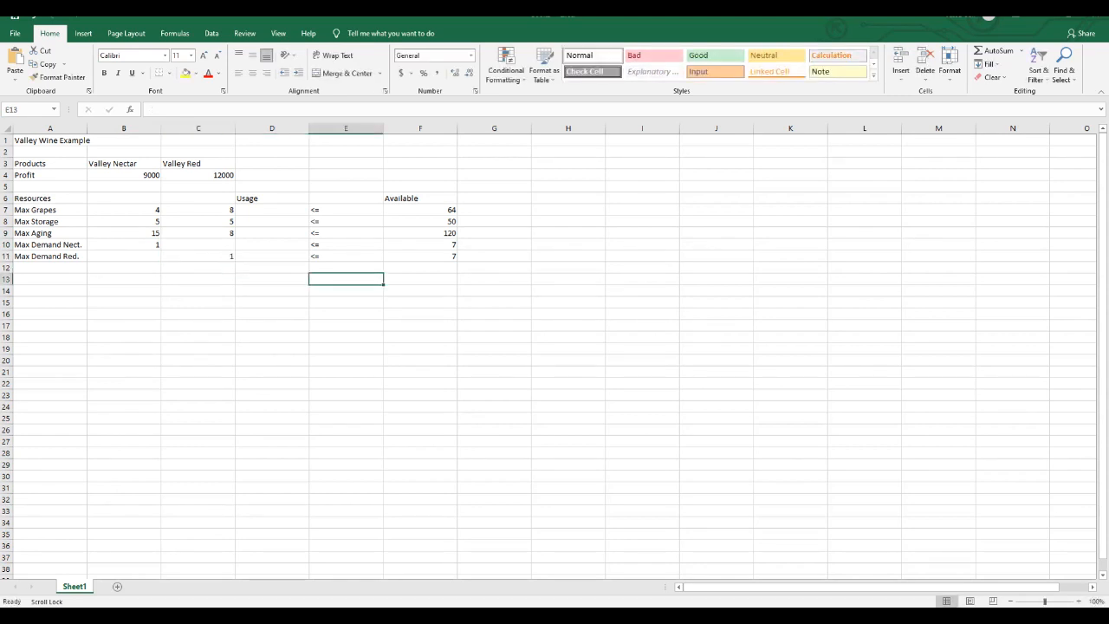
# - Enter the labels Products, Valley Nectar and Valley Red in A14:A16 for the decision cells
pyautogui.click(50, 291)
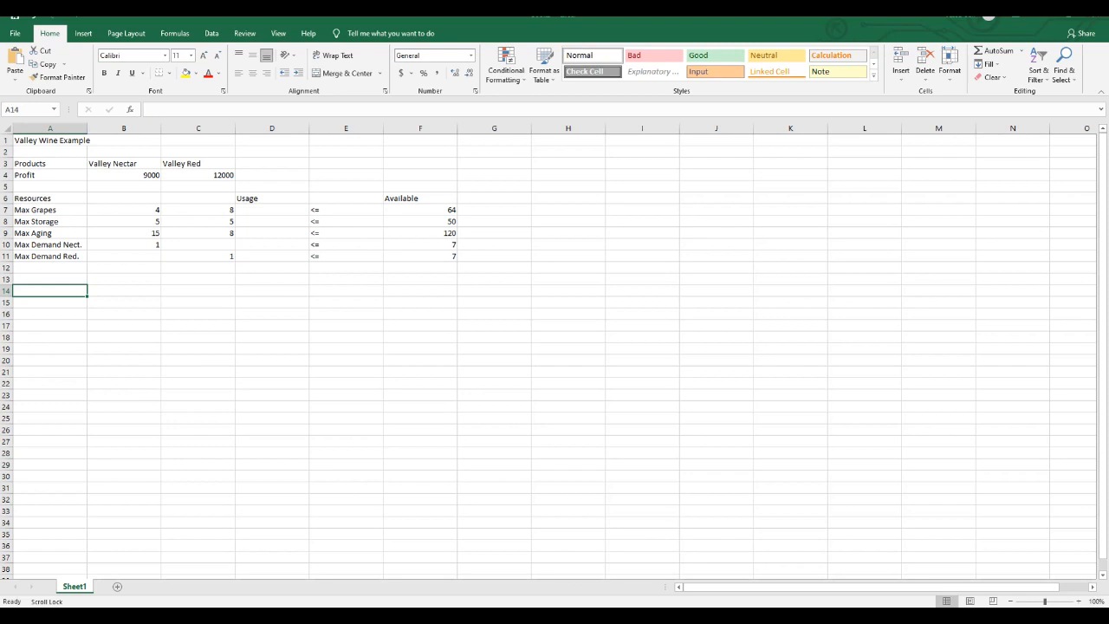
pyautogui.write('Products')
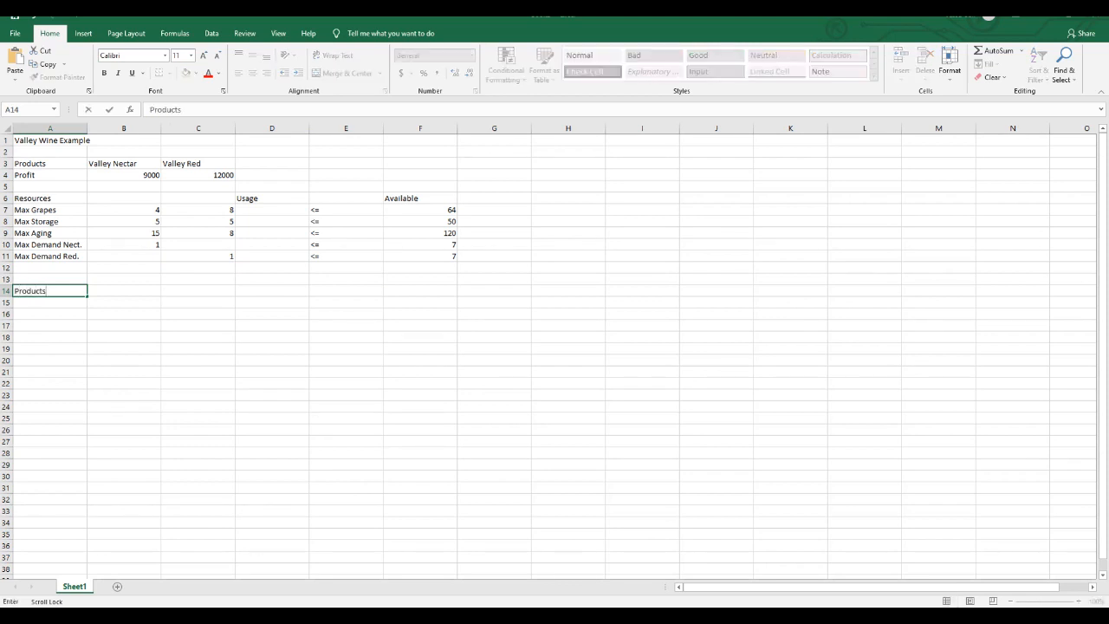
pyautogui.press('Return')
pyautogui.write('Valley')
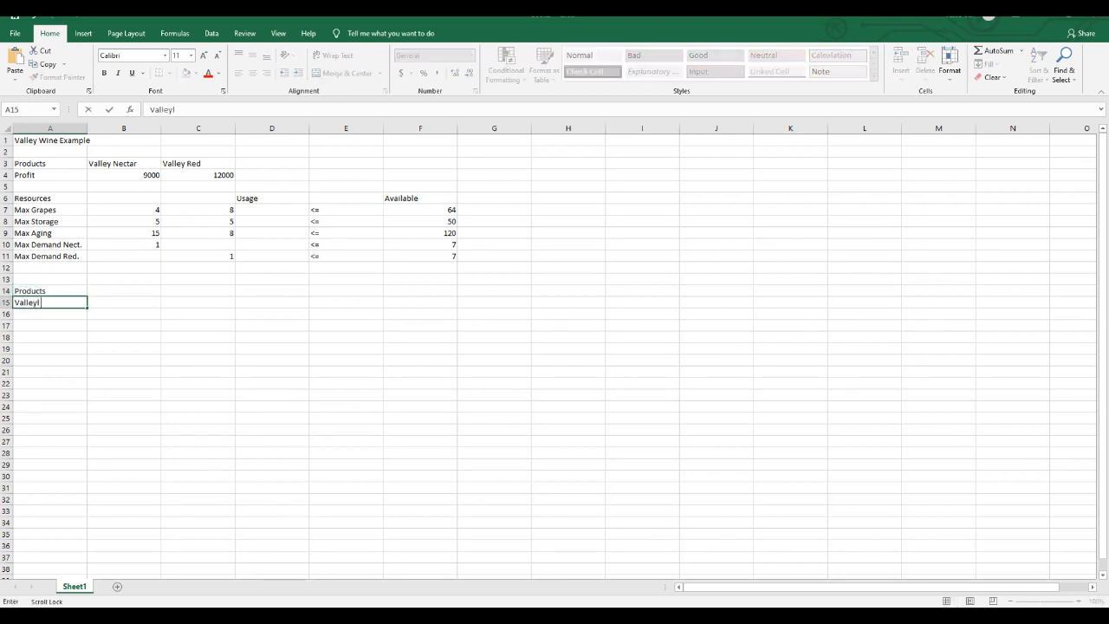
pyautogui.press('BackSpace')
pyautogui.write('Nectar')
pyautogui.press('Return')
pyautogui.write('Valley Red')
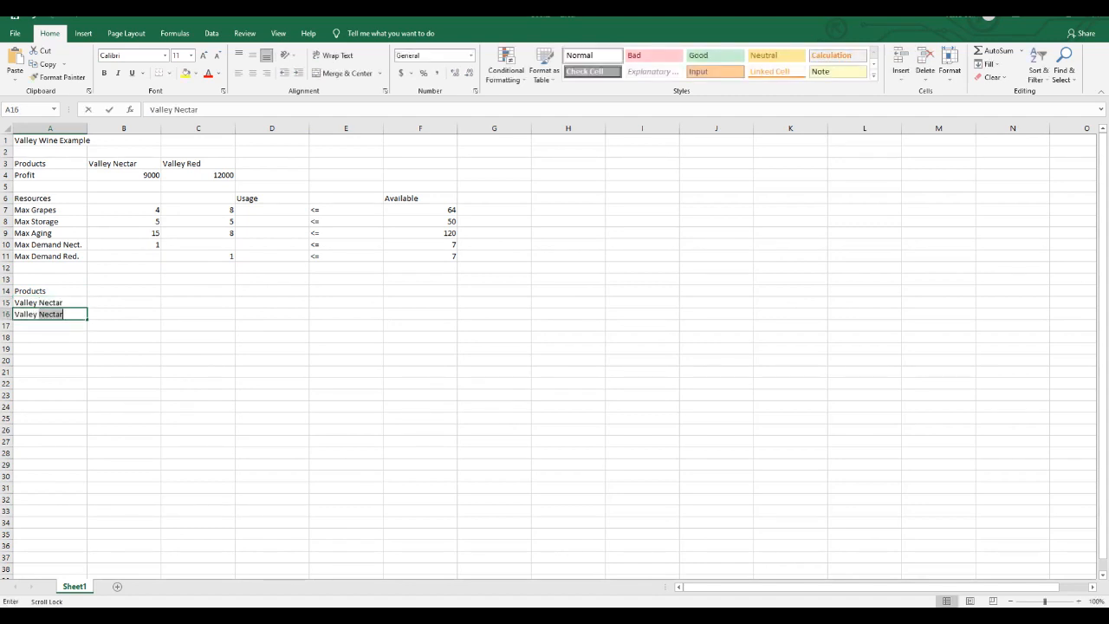
pyautogui.press('Return')
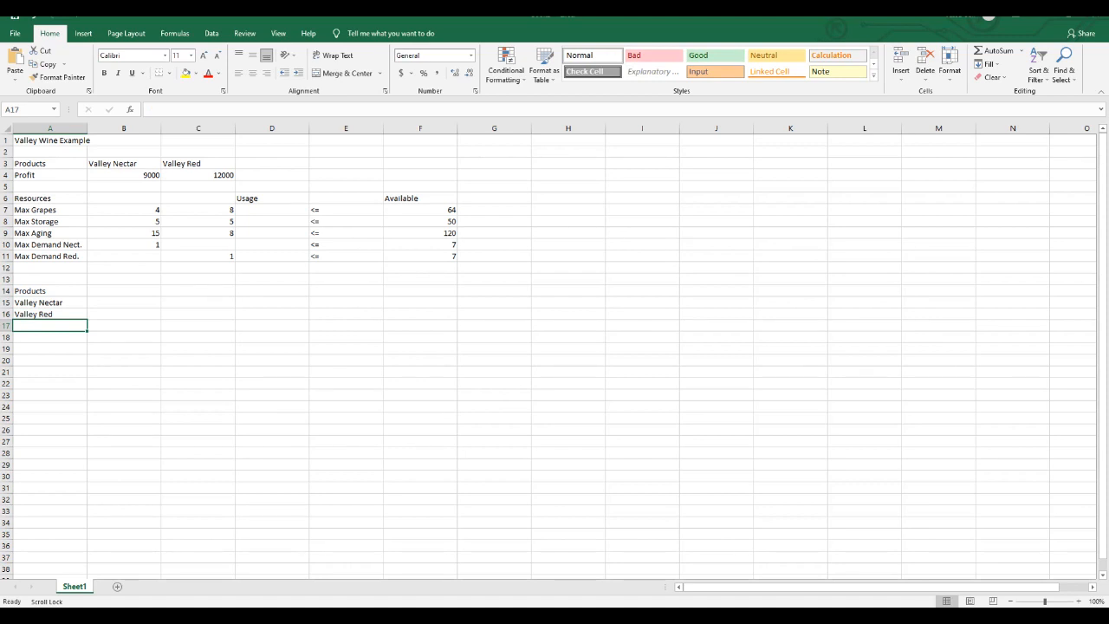
pyautogui.click(124, 302)
pyautogui.write('=')
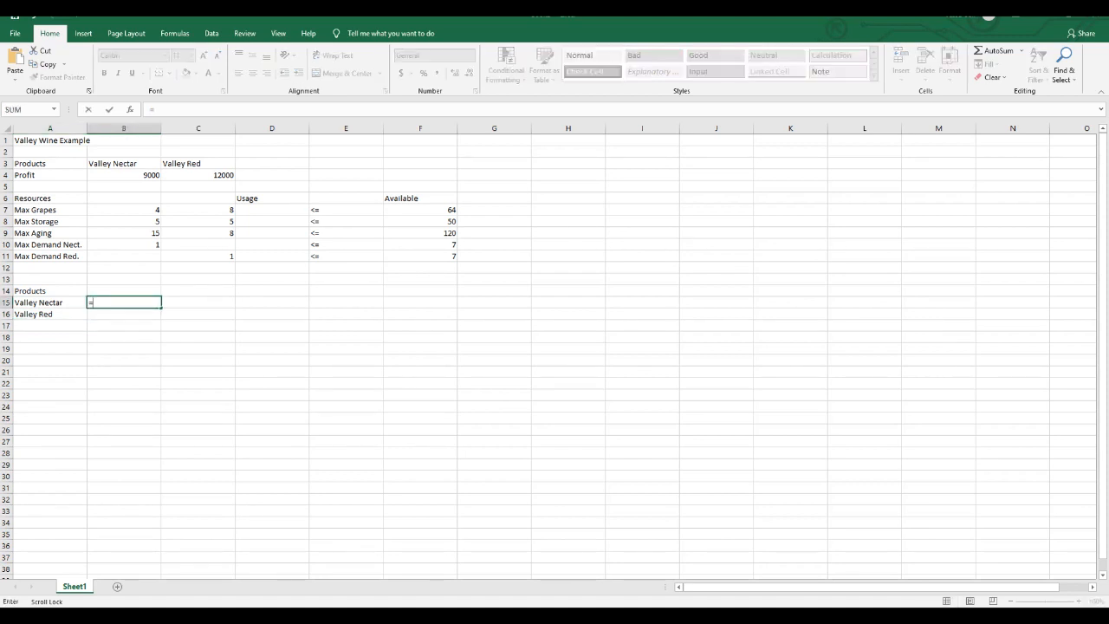
pyautogui.press('BackSpace')
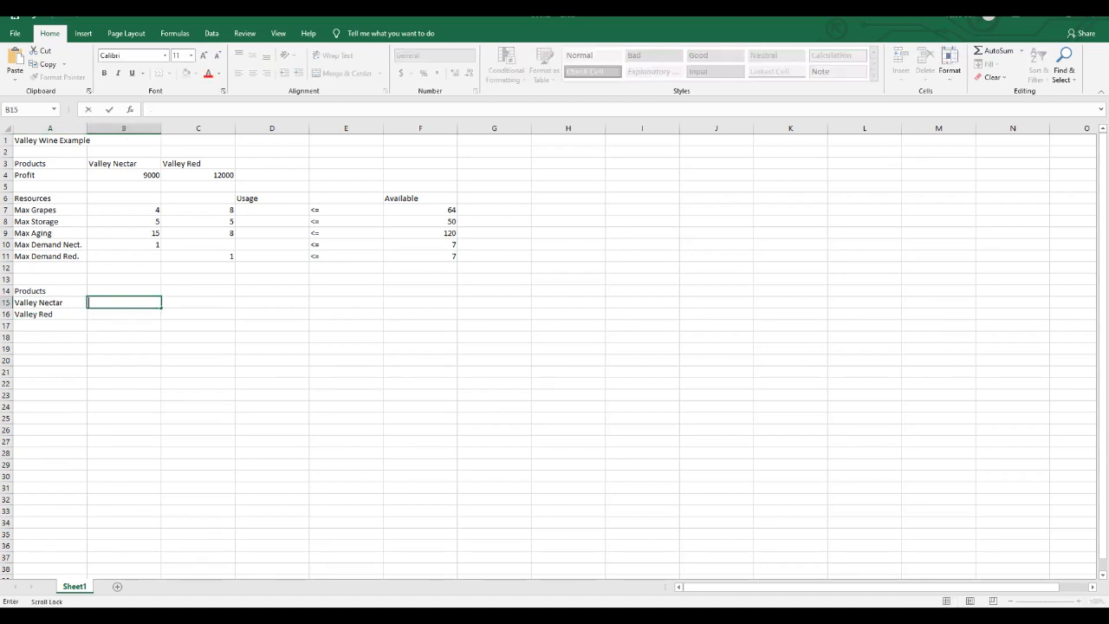
# - Enter the label Total Profit in A18 and select the empty cell B18 beside it
pyautogui.click(50, 337)
pyautogui.write('Totao')
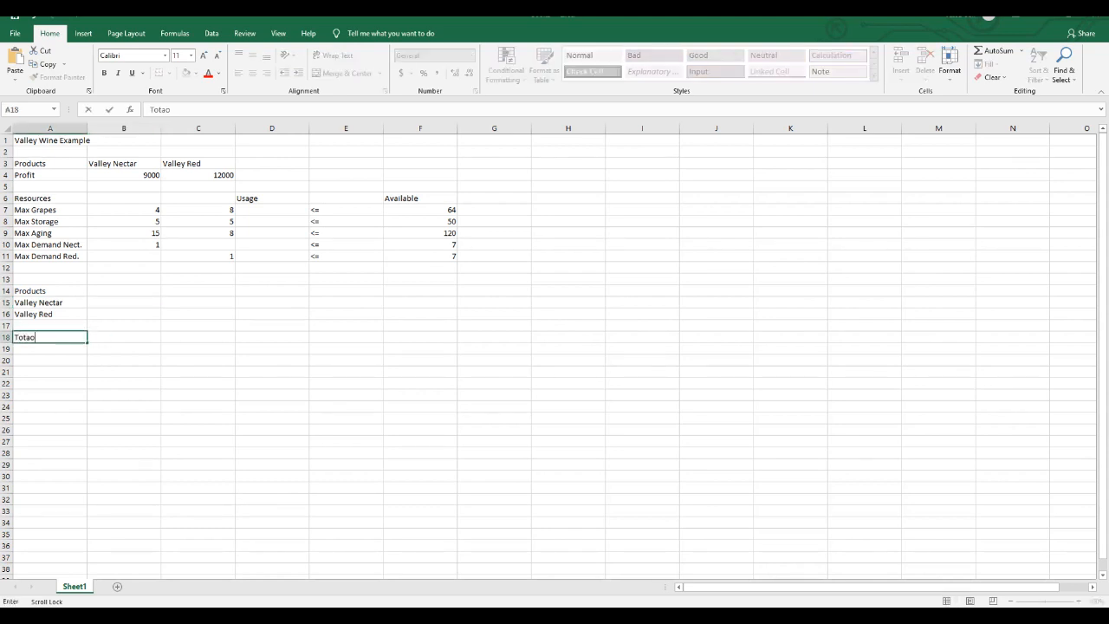
pyautogui.press('BackSpace')
pyautogui.write('l Profit')
pyautogui.press('Return')
pyautogui.press('Right')
pyautogui.press('Left')
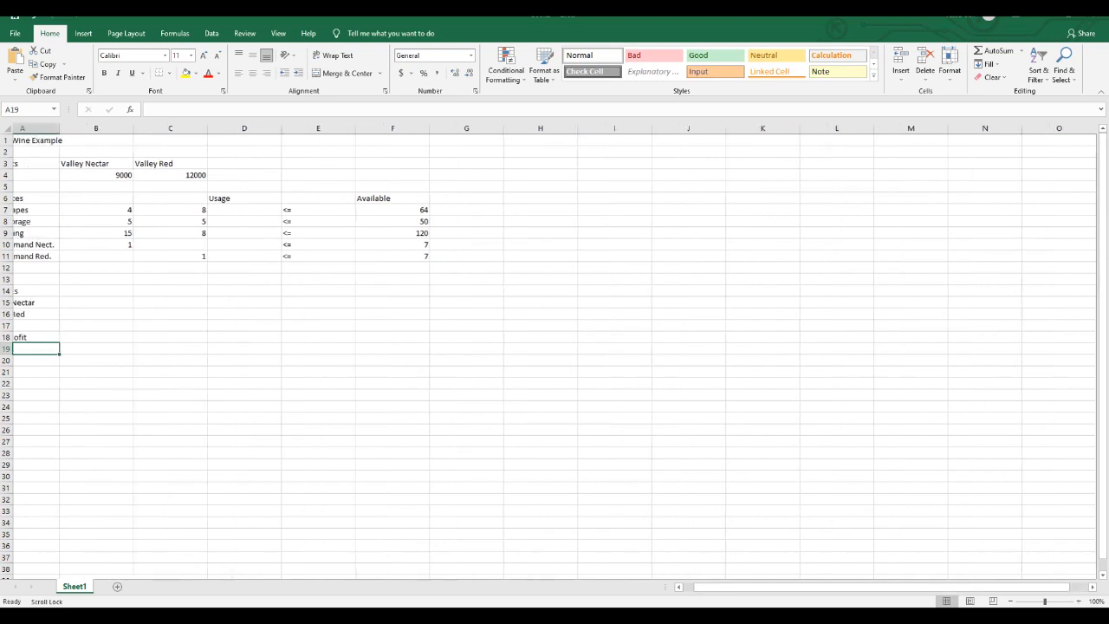
pyautogui.click(124, 337)
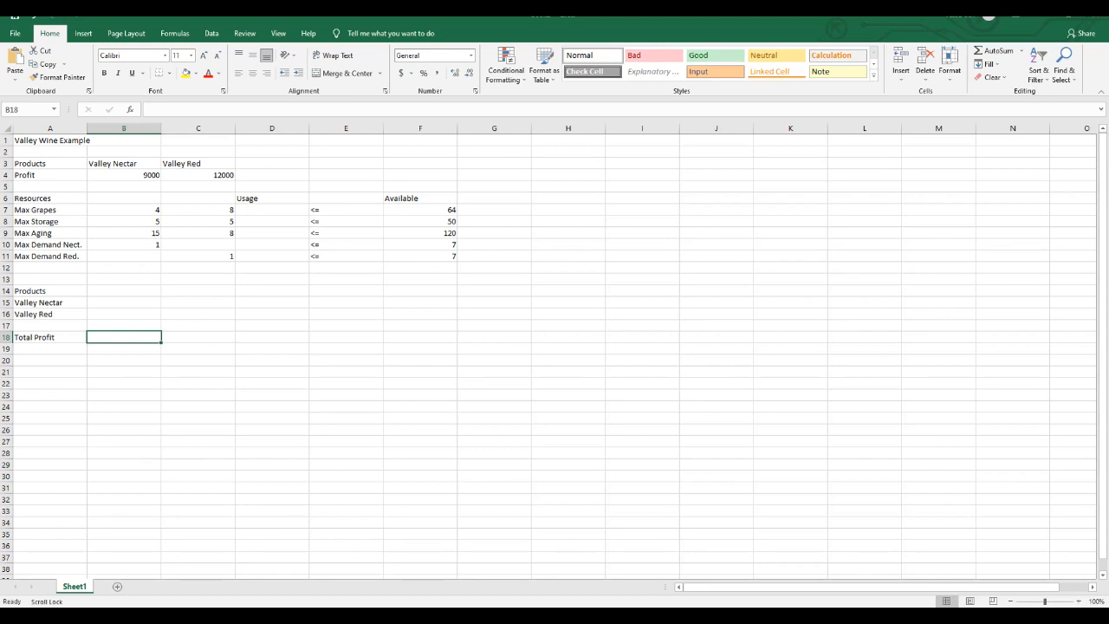
# - Enter the Max Grapes usage formula =B7*B15+C7*B16 in D7
pyautogui.click(272, 209)
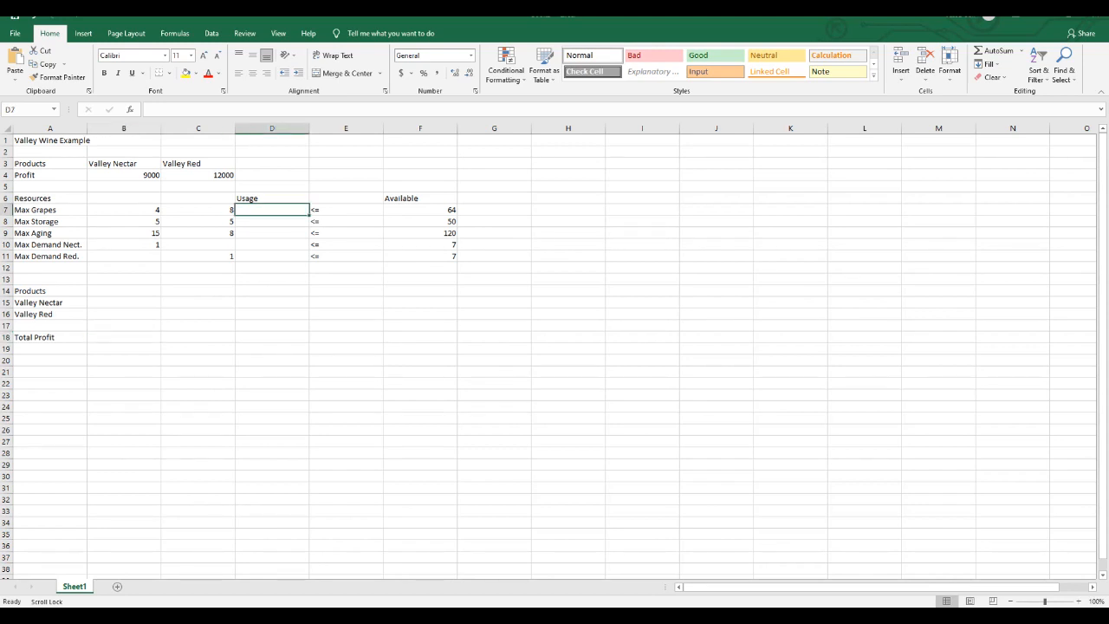
pyautogui.write('=')
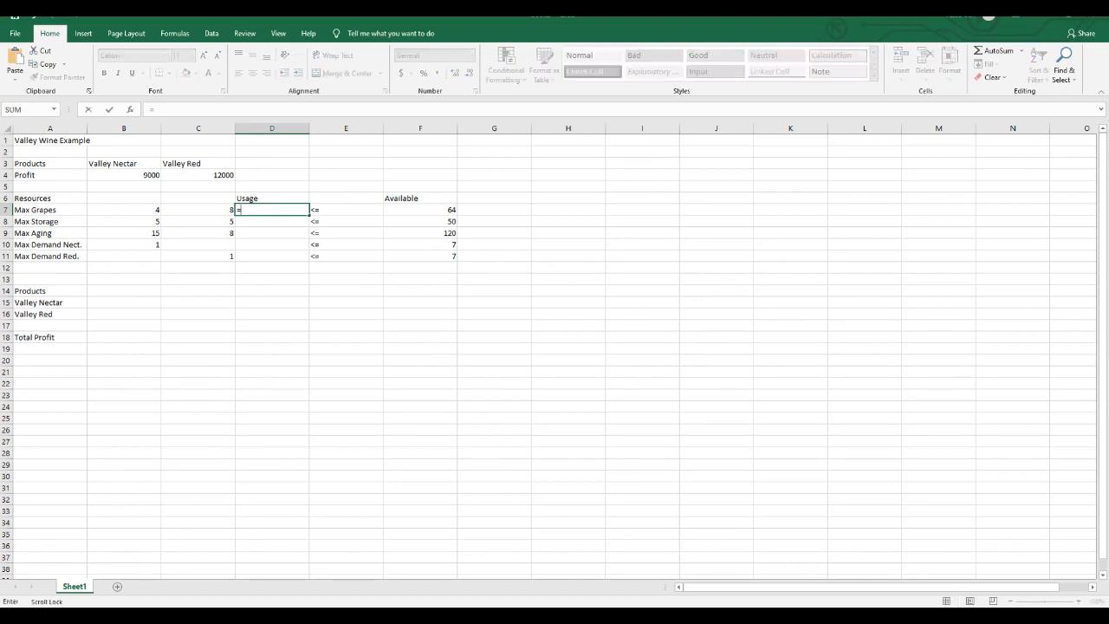
pyautogui.click(124, 210)
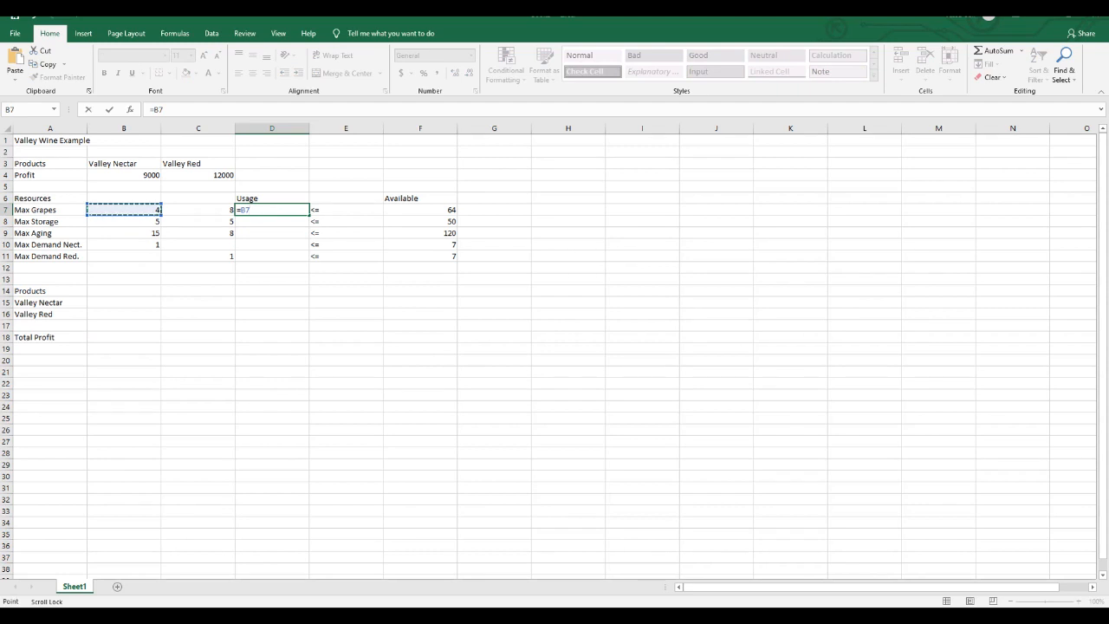
pyautogui.write('*')
pyautogui.click(124, 302)
pyautogui.write('+')
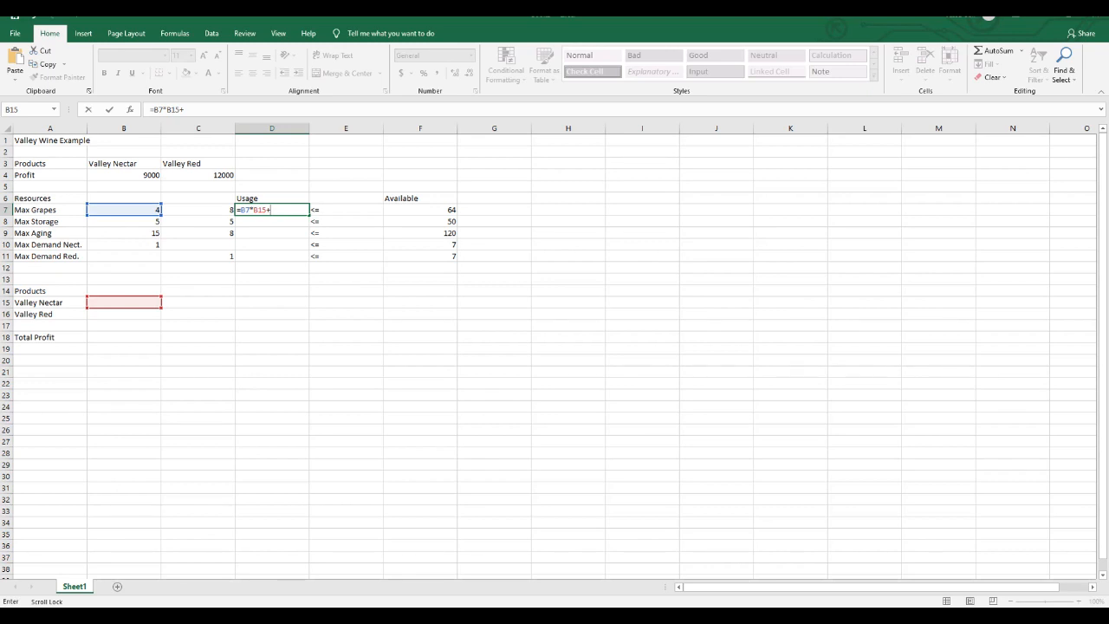
pyautogui.click(198, 209)
pyautogui.write('*')
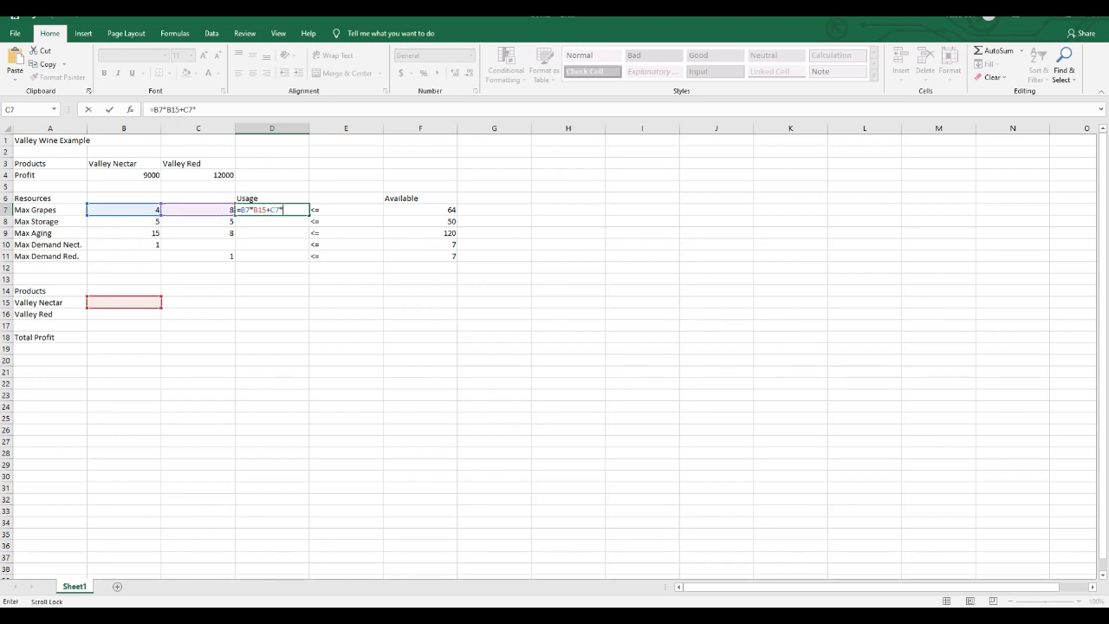
pyautogui.click(124, 315)
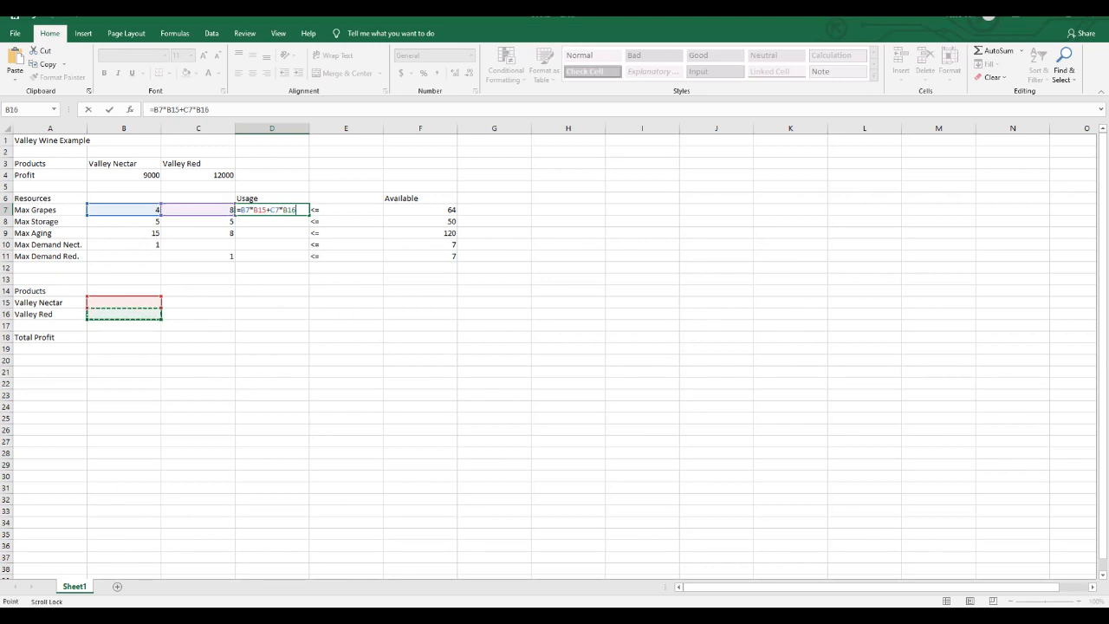
pyautogui.press('Return')
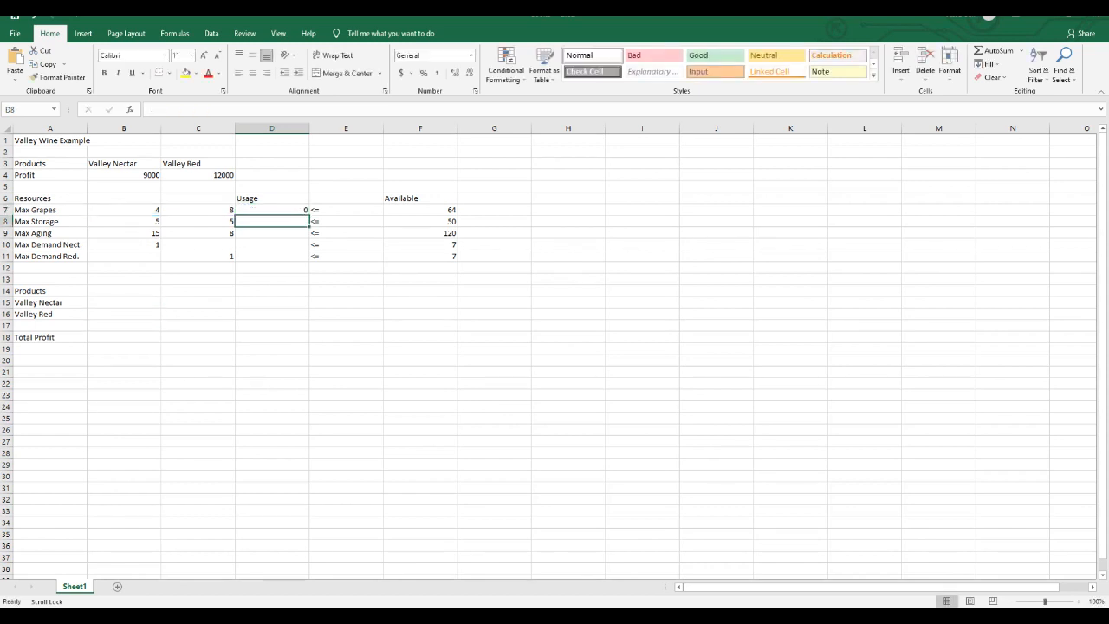
# - Enter the Max Storage usage formula =B8*B15+C8*B16 in D8
pyautogui.write('=')
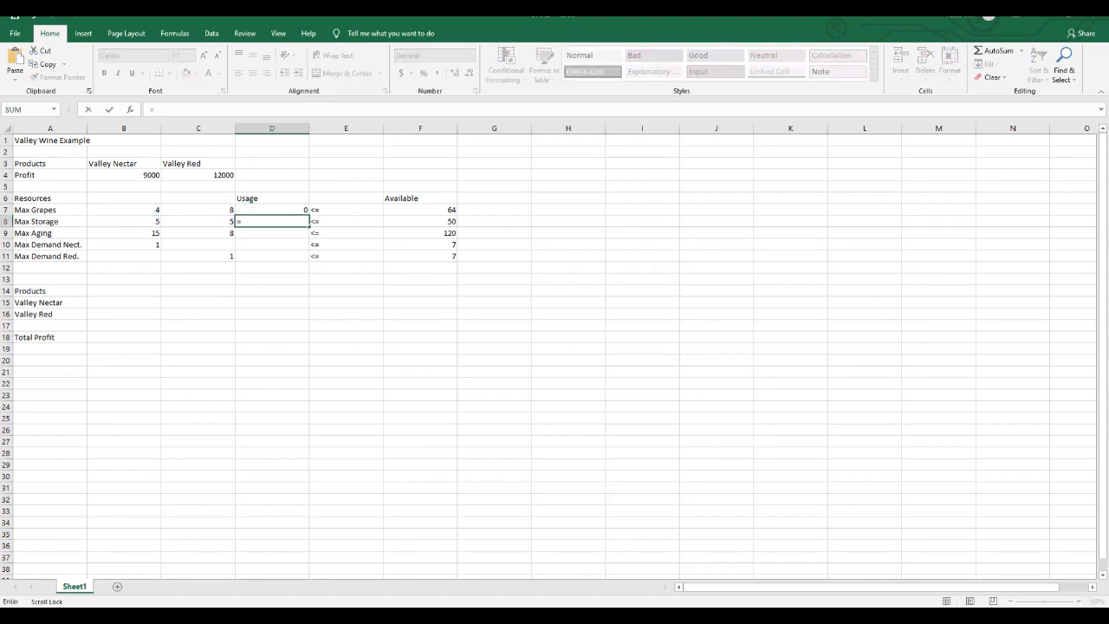
pyautogui.click(124, 222)
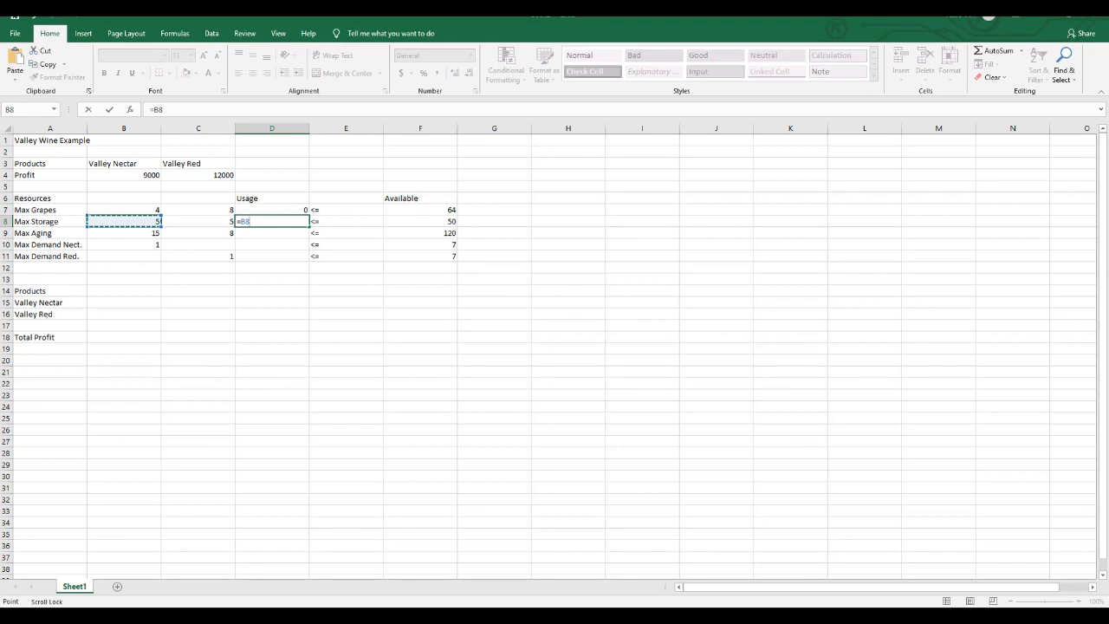
pyautogui.write('*')
pyautogui.click(124, 303)
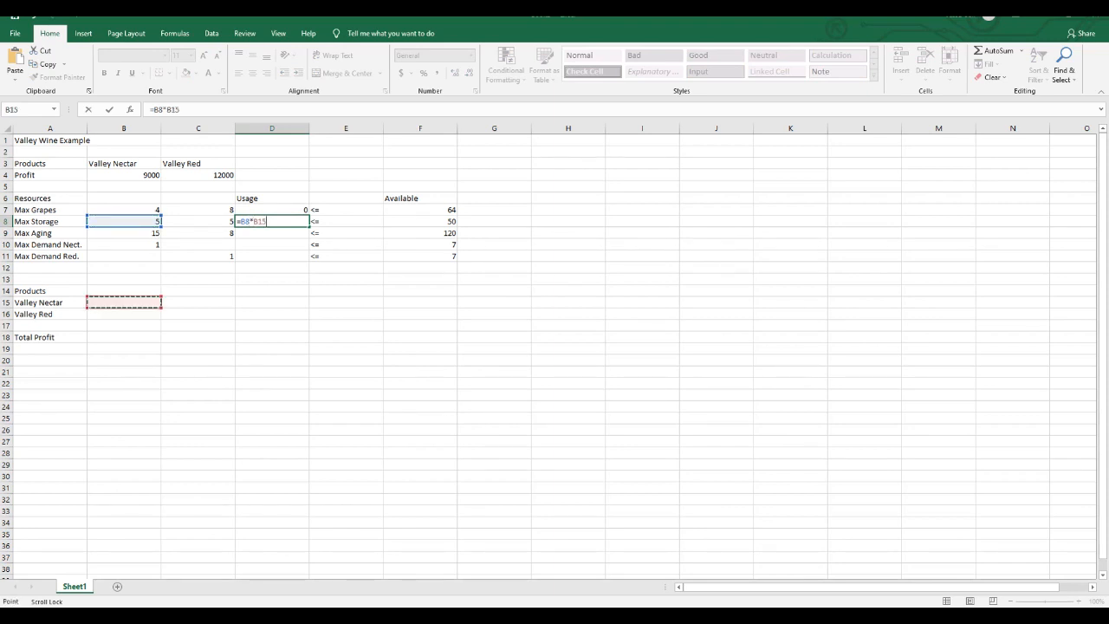
pyautogui.write('+')
pyautogui.click(198, 222)
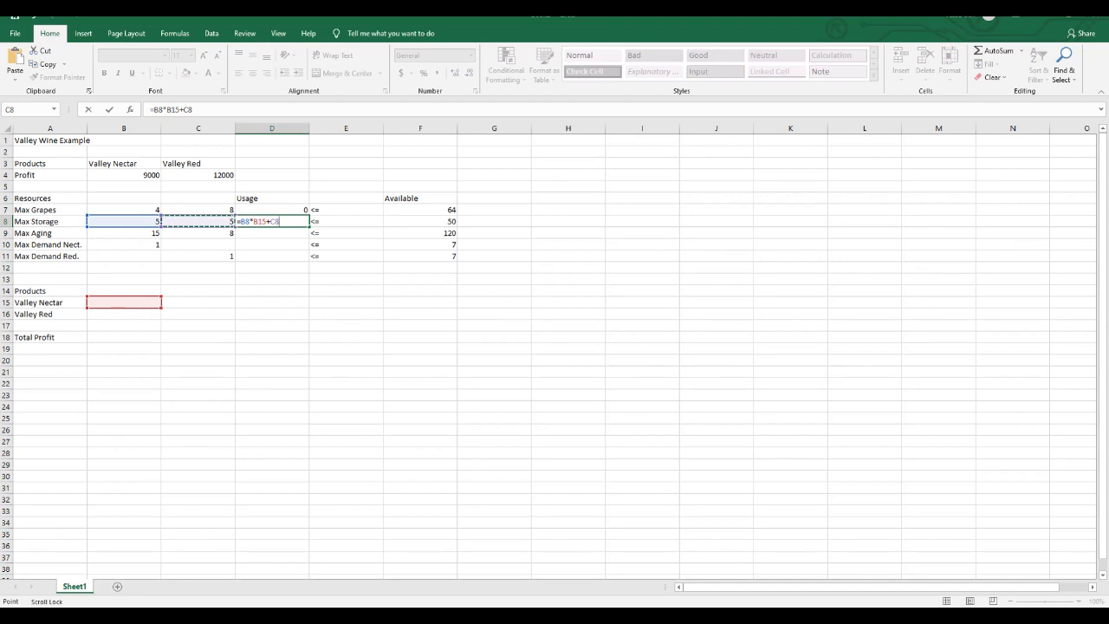
pyautogui.write('*')
pyautogui.click(124, 314)
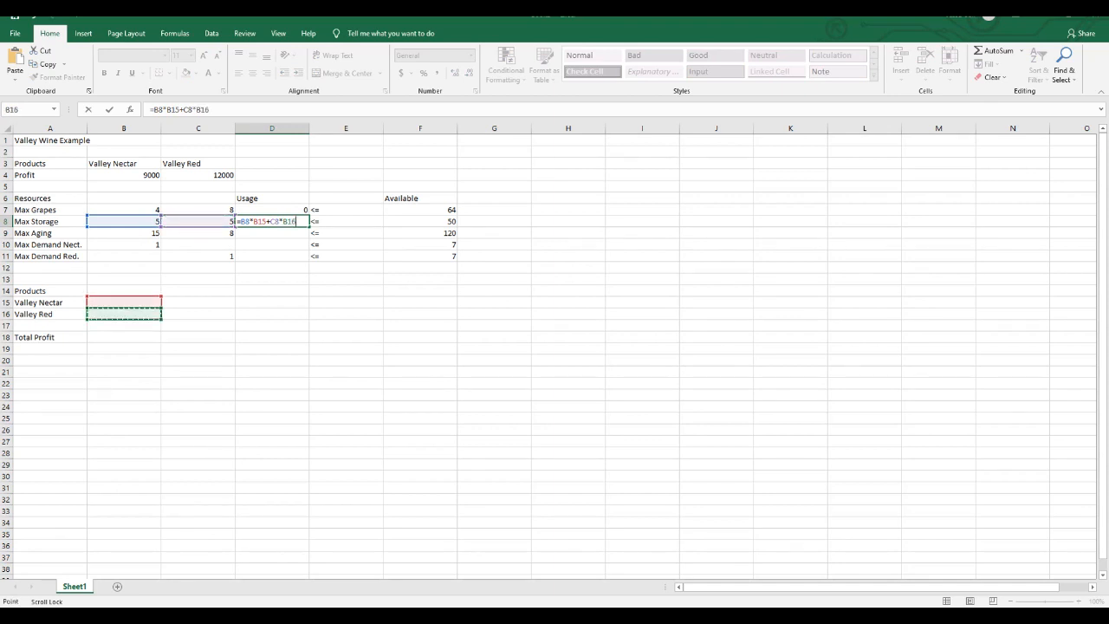
pyautogui.press('Return')
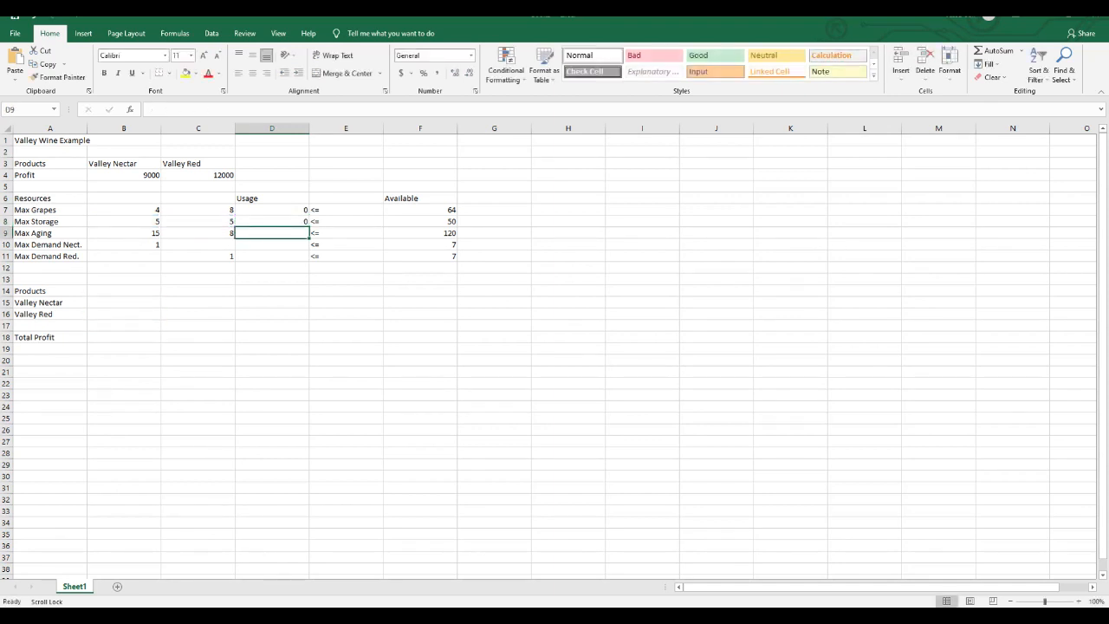
# - Enter the Max Aging usage formula =B9*B15+C9*B16 in D9
pyautogui.write('=')
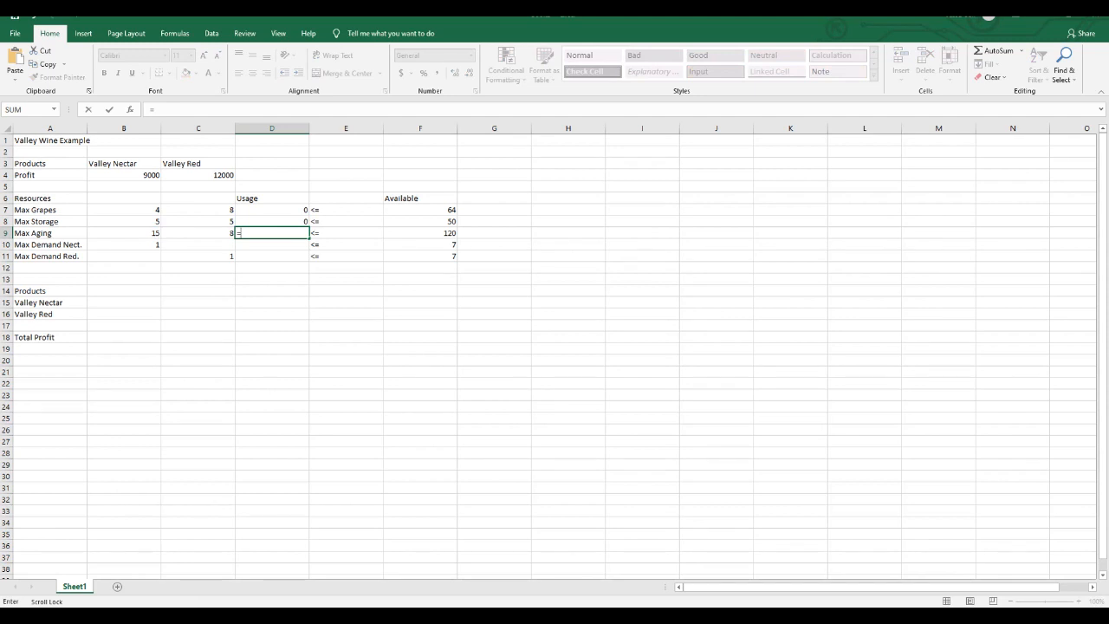
pyautogui.click(124, 233)
pyautogui.write('*')
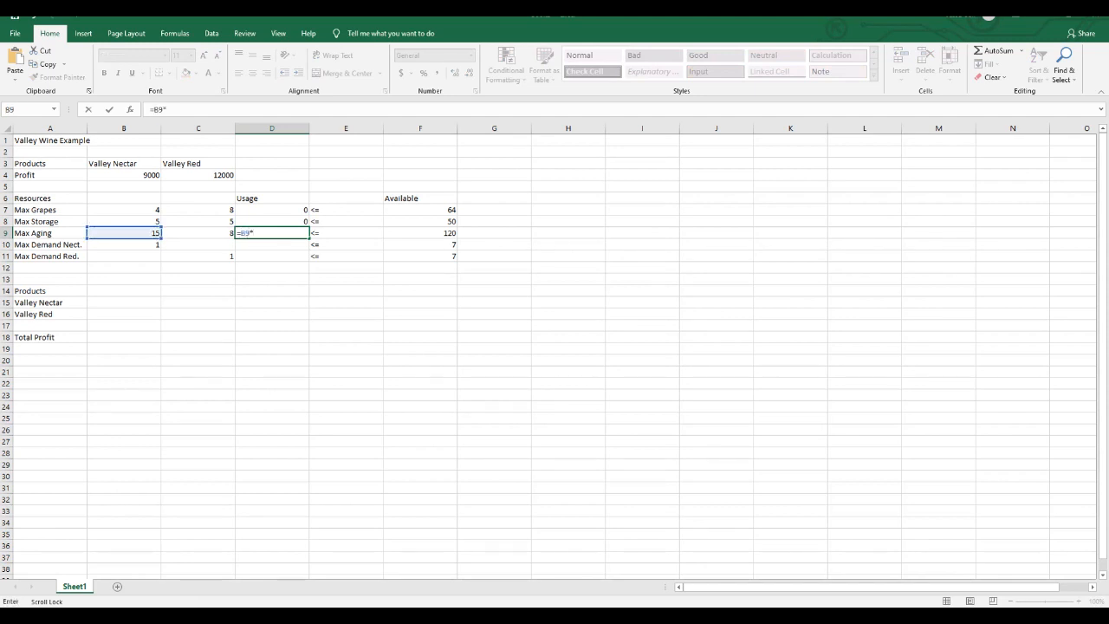
pyautogui.click(124, 303)
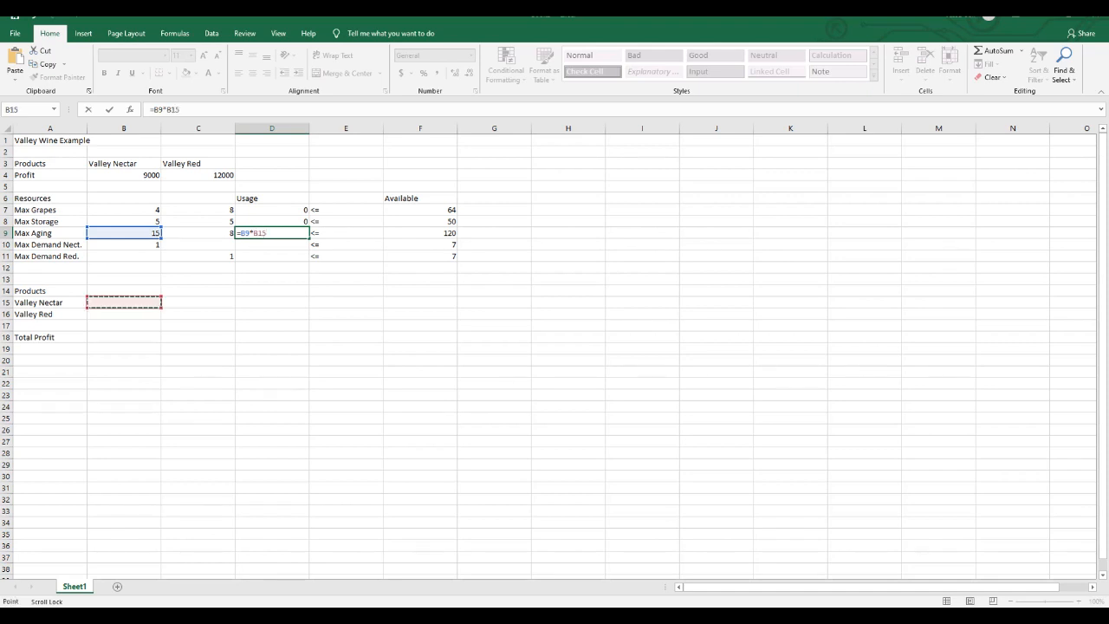
pyautogui.write('+')
pyautogui.click(198, 233)
pyautogui.write('*')
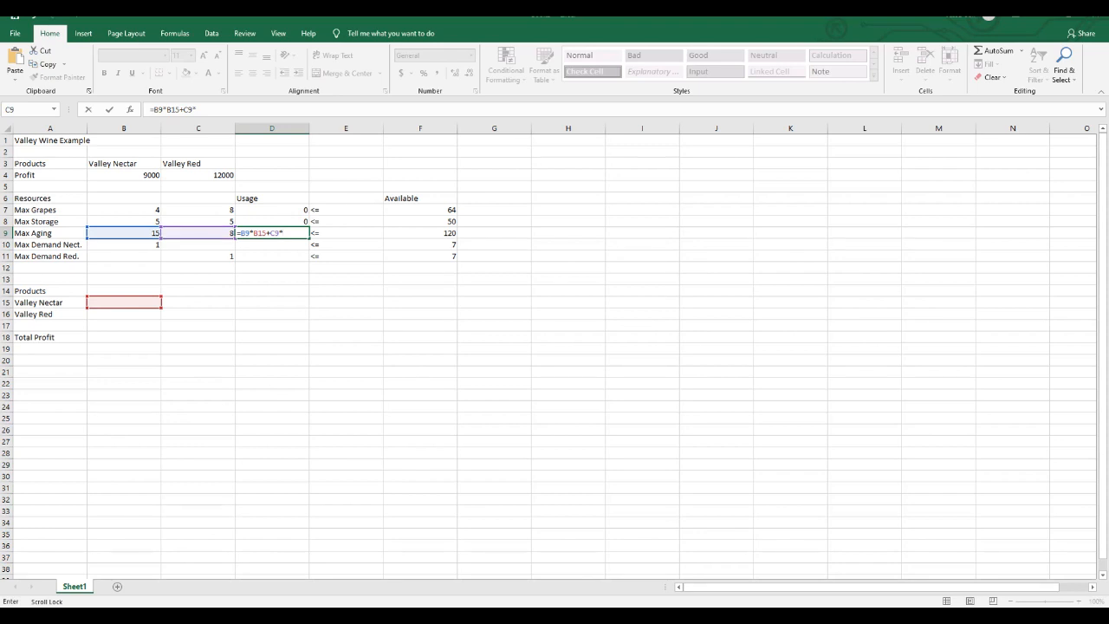
pyautogui.click(124, 315)
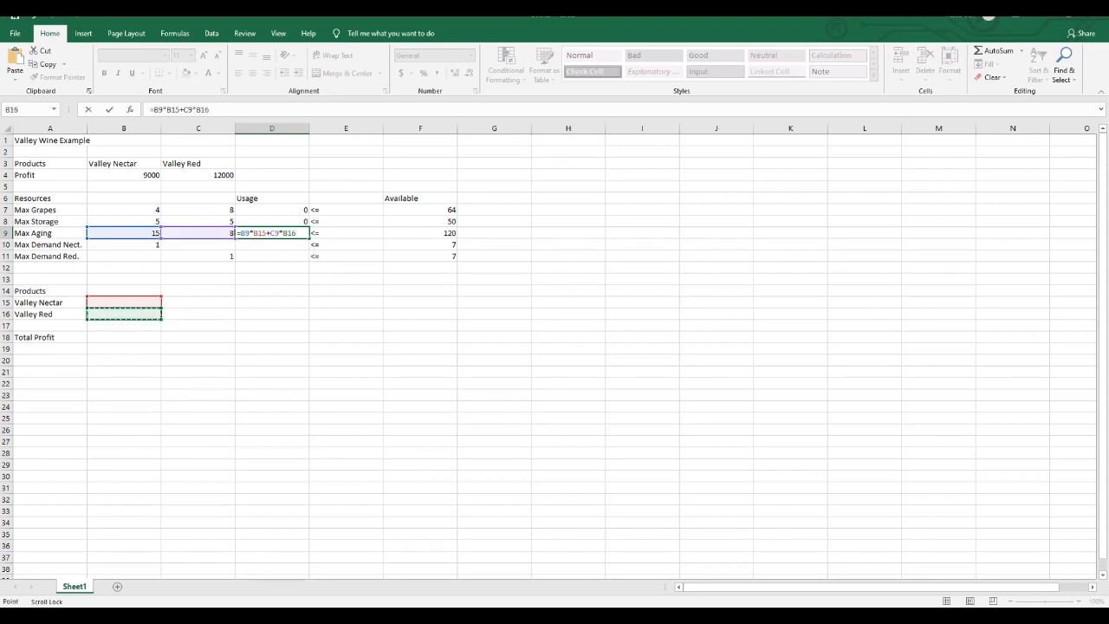
pyautogui.press('Return')
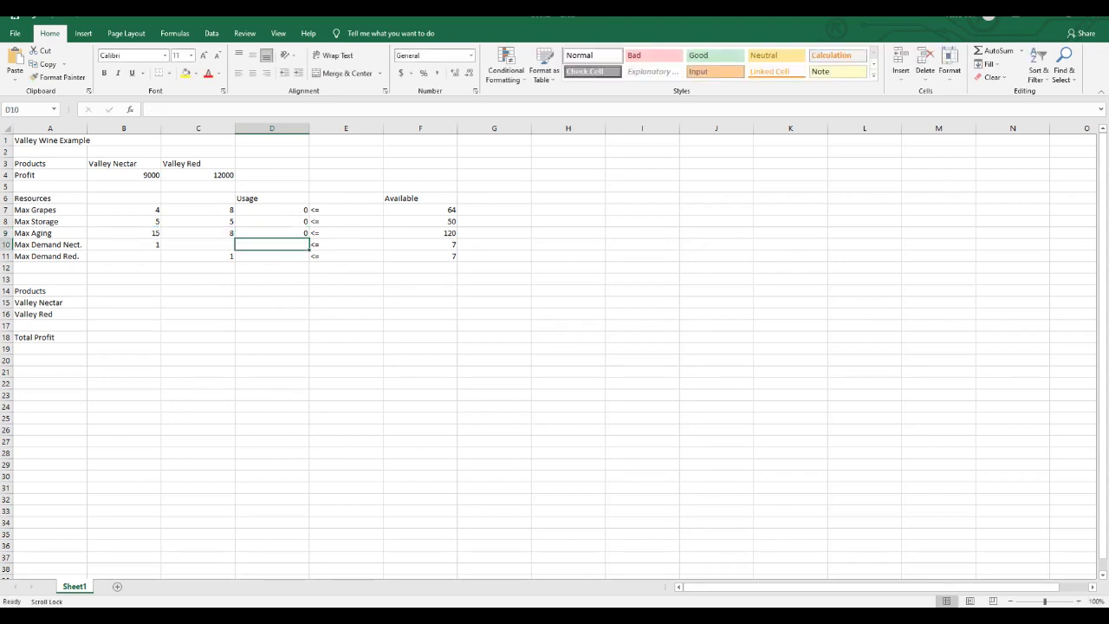
pyautogui.write('=')
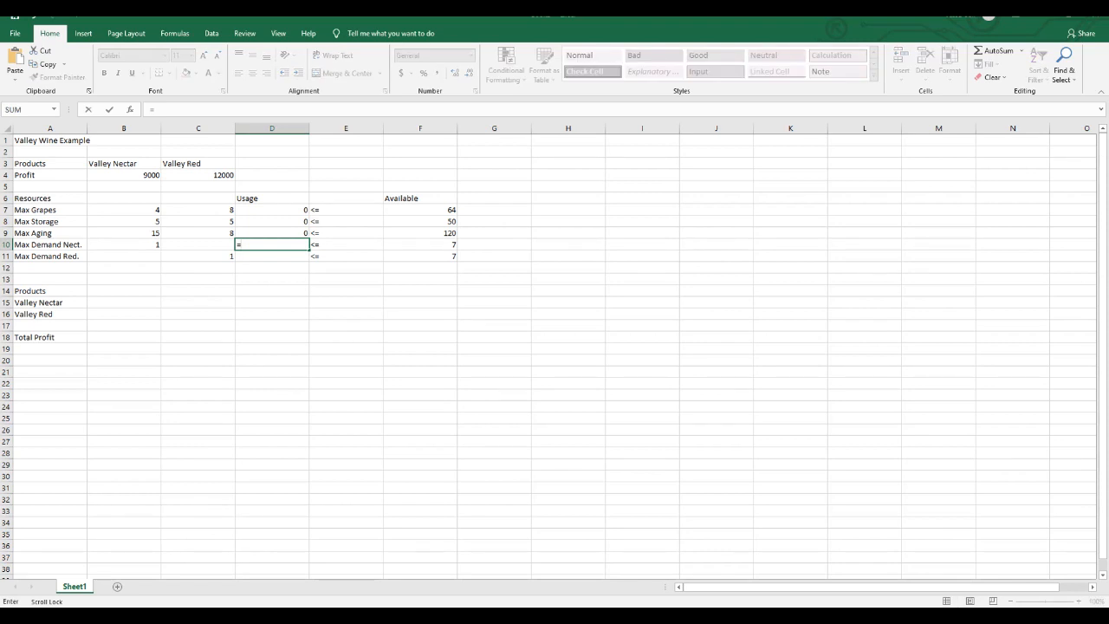
pyautogui.click(123, 244)
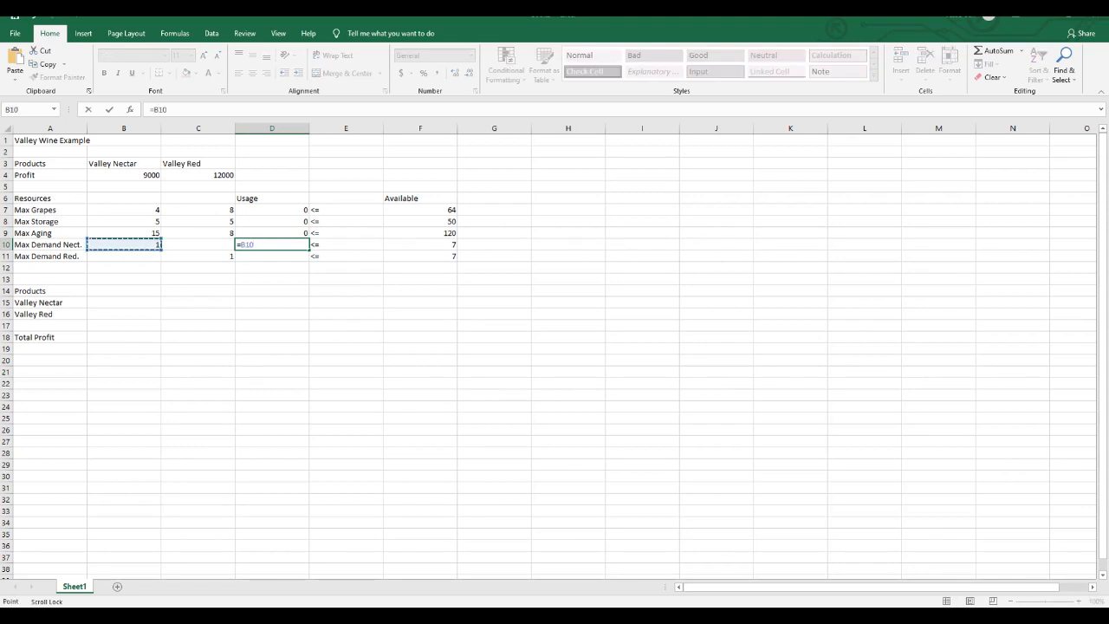
pyautogui.press('Return')
pyautogui.press('Down')
pyautogui.press('Down')
pyautogui.press('Down')
pyautogui.press('Down')
pyautogui.press('Down')
pyautogui.press('Down')
pyautogui.press('Down')
pyautogui.press('Down')
pyautogui.press('Down')
pyautogui.press('Down')
pyautogui.press('Down')
pyautogui.press('Down')
pyautogui.press('Down')
pyautogui.press('Down')
pyautogui.press('Down')
pyautogui.press('Down')
pyautogui.press('Down')
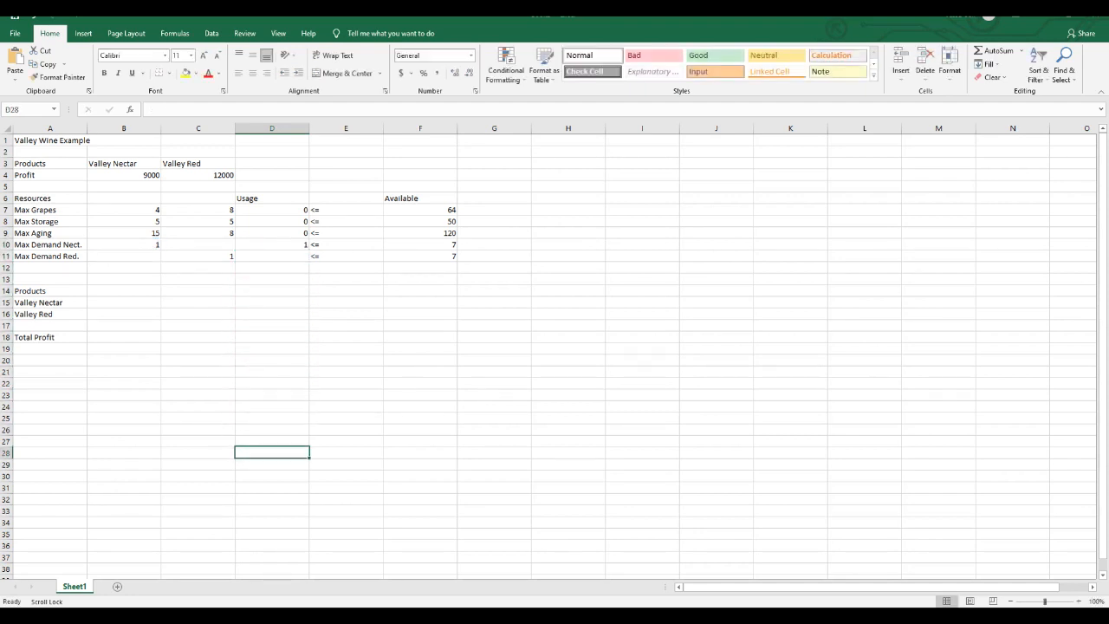
pyautogui.hotkey('ctrl', 'Up')
pyautogui.write('=')
pyautogui.press('Left')
pyautogui.press('Left')
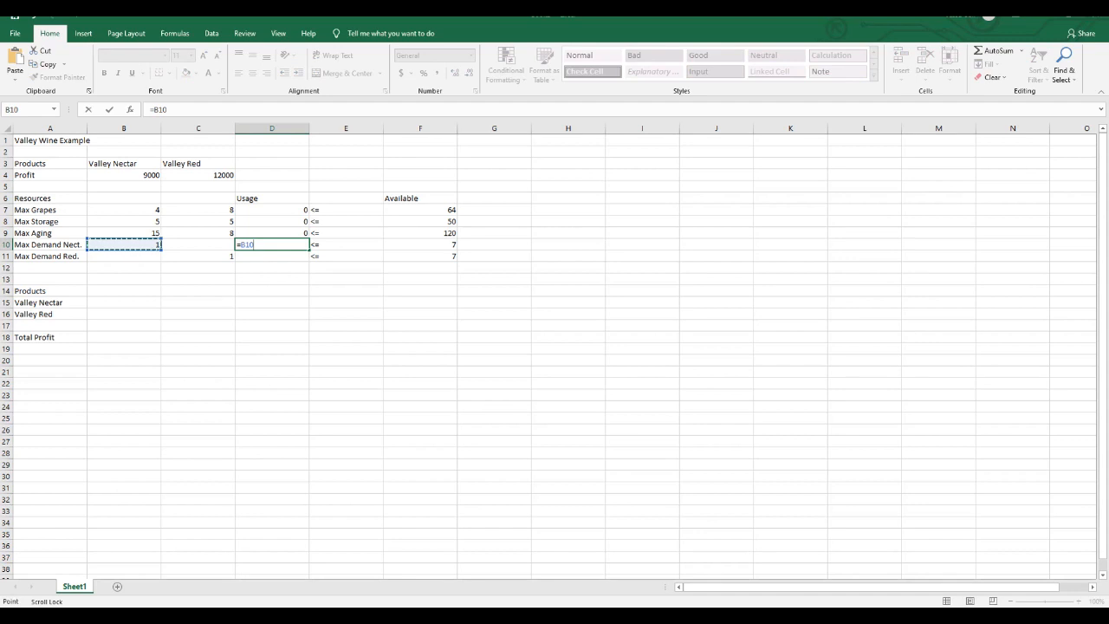
pyautogui.press('Return')
pyautogui.write('8')
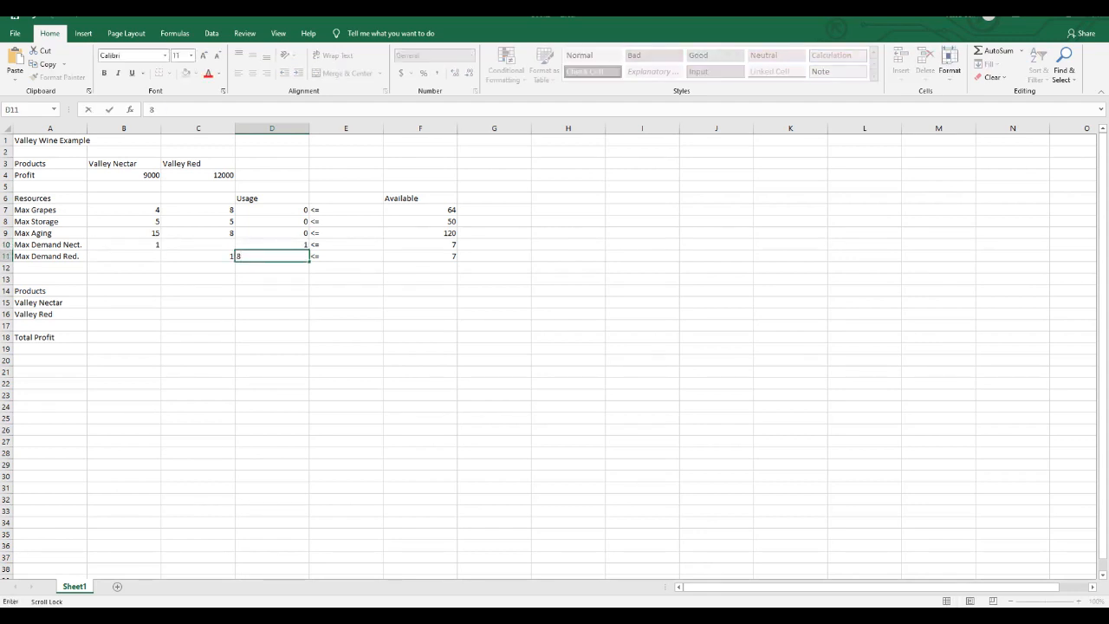
pyautogui.press('Escape')
# - Enter the Max Demand Nect. usage formula =B10*B15 in D10
pyautogui.click(272, 244)
pyautogui.write('=')
pyautogui.press('Left')
pyautogui.press('Left')
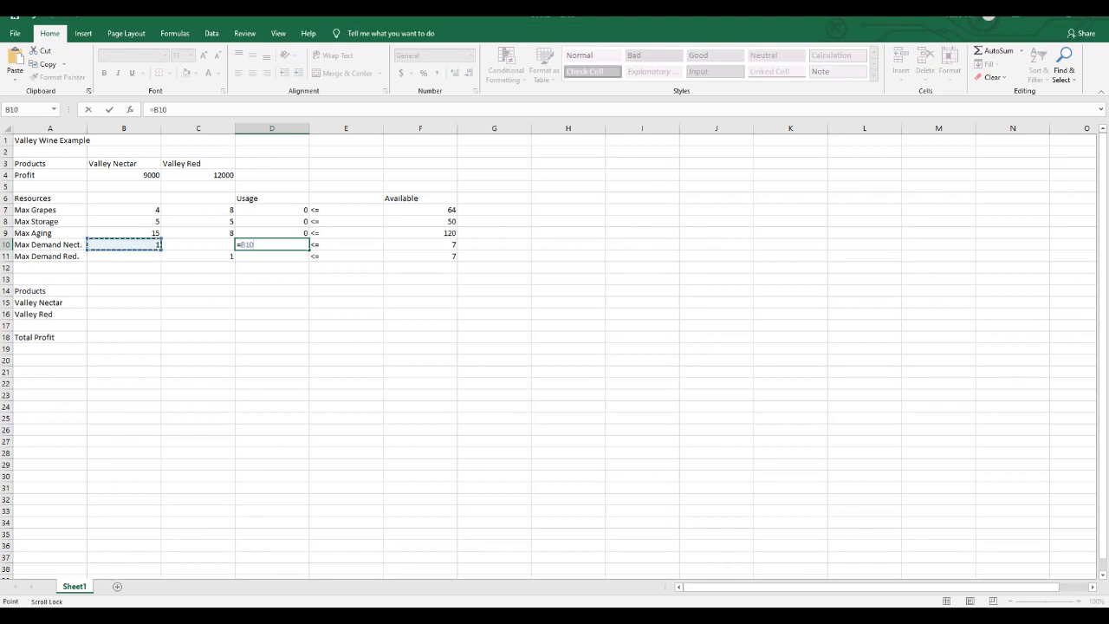
pyautogui.write('*')
pyautogui.click(124, 302)
pyautogui.press('Return')
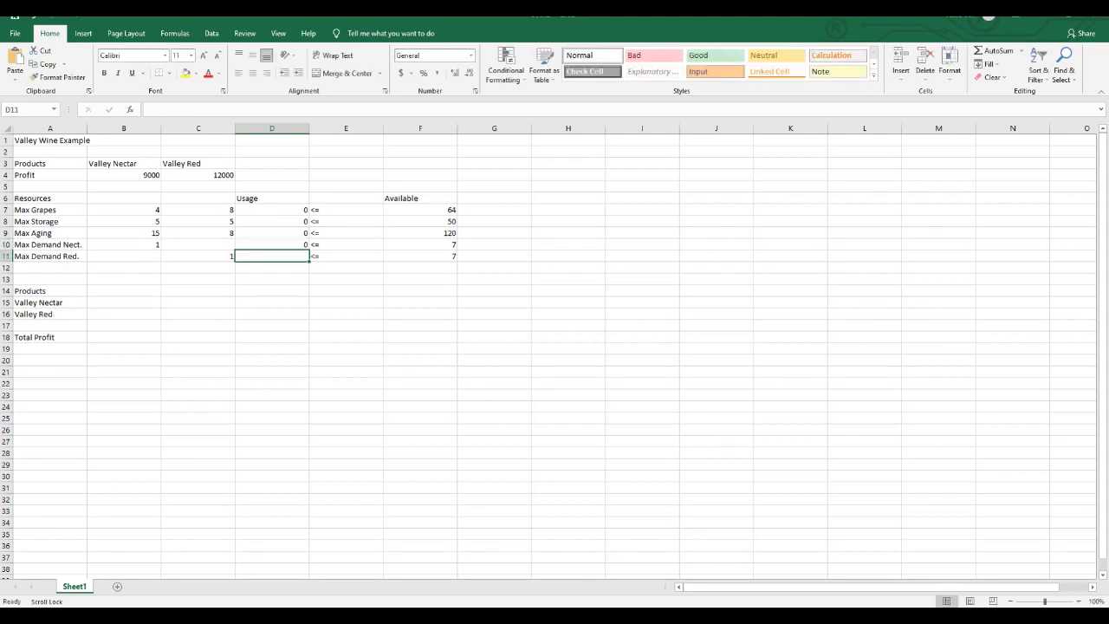
pyautogui.click(198, 256)
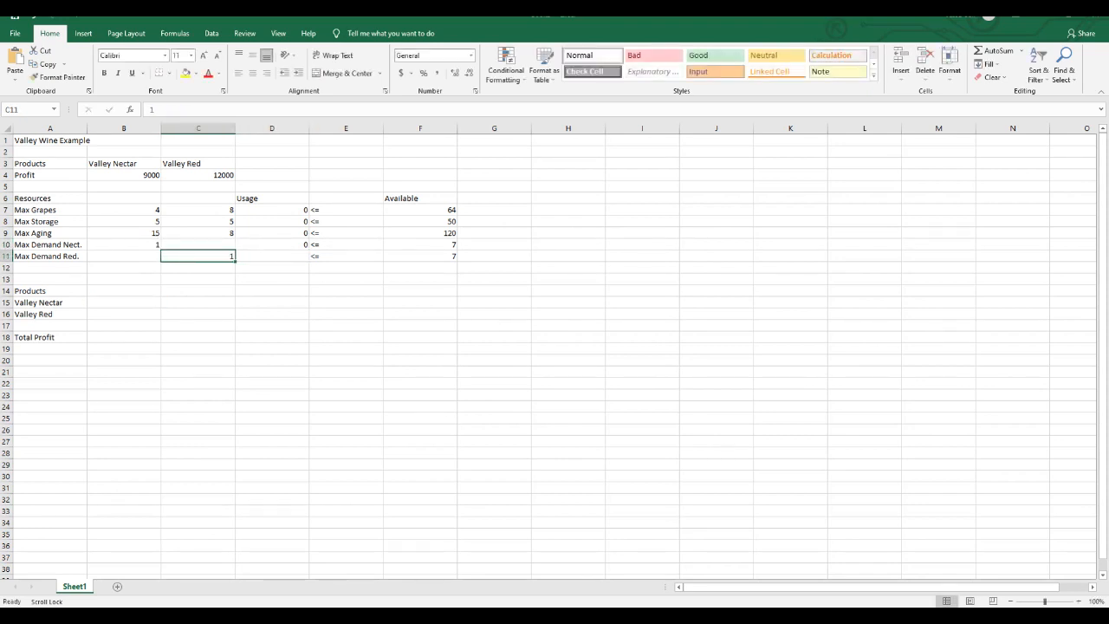
pyautogui.write('*')
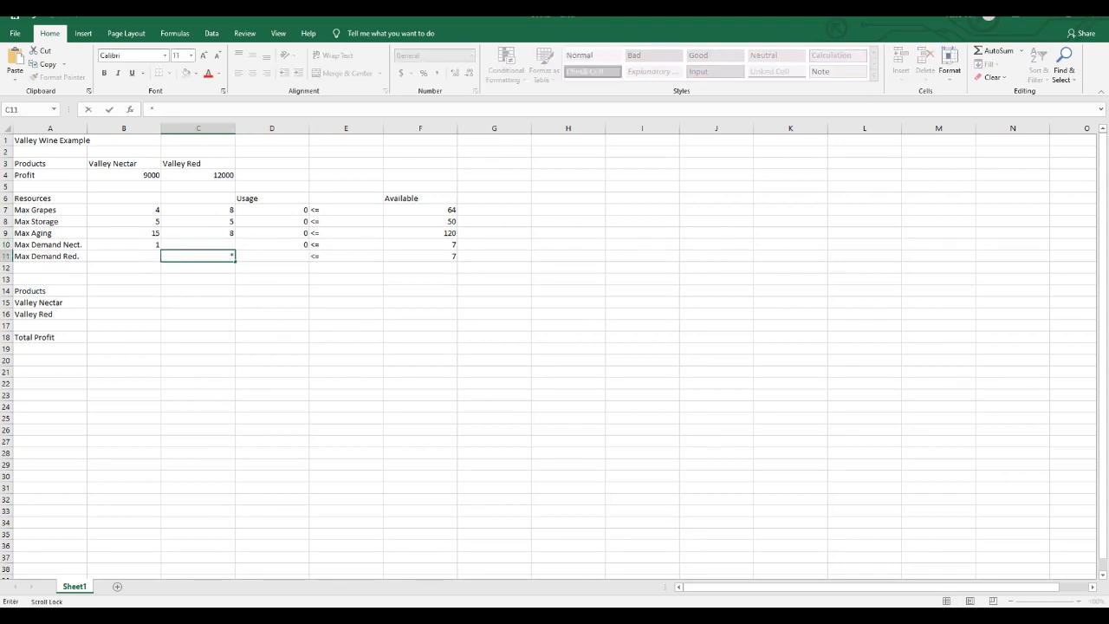
pyautogui.click(124, 315)
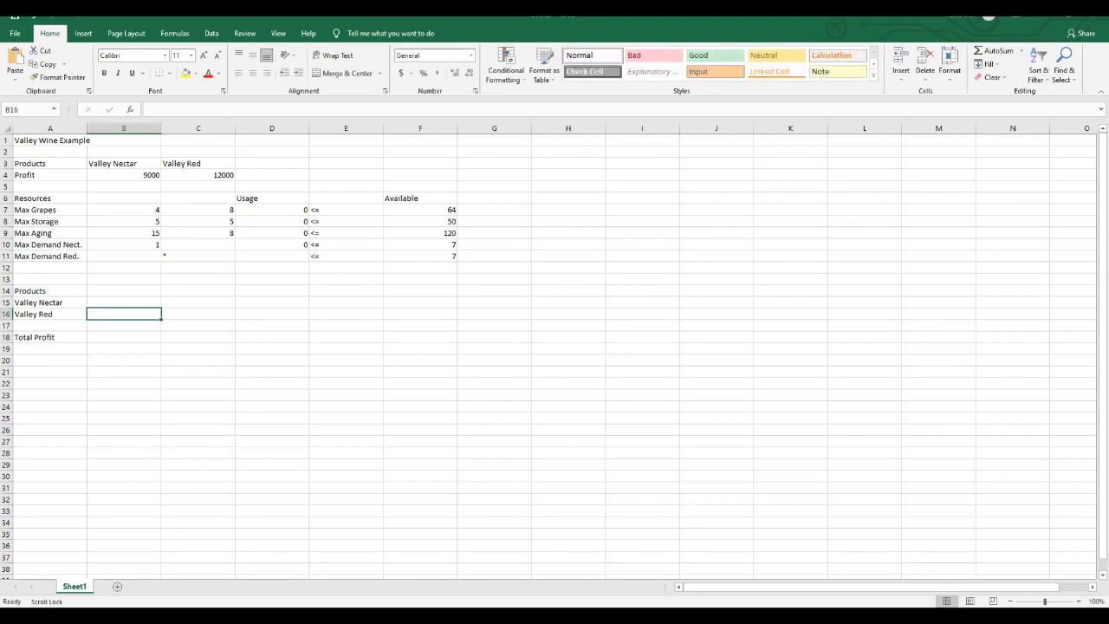
pyautogui.click(199, 256)
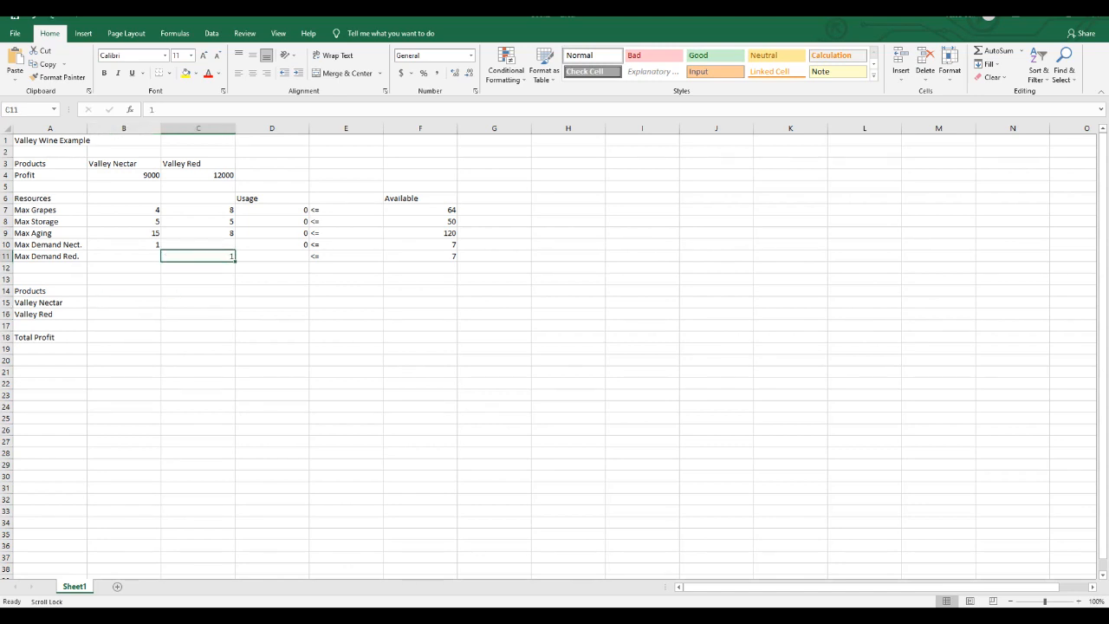
# - Enter the Max Demand Red. usage formula =C11*B16 in D11
pyautogui.click(272, 256)
pyautogui.write('=')
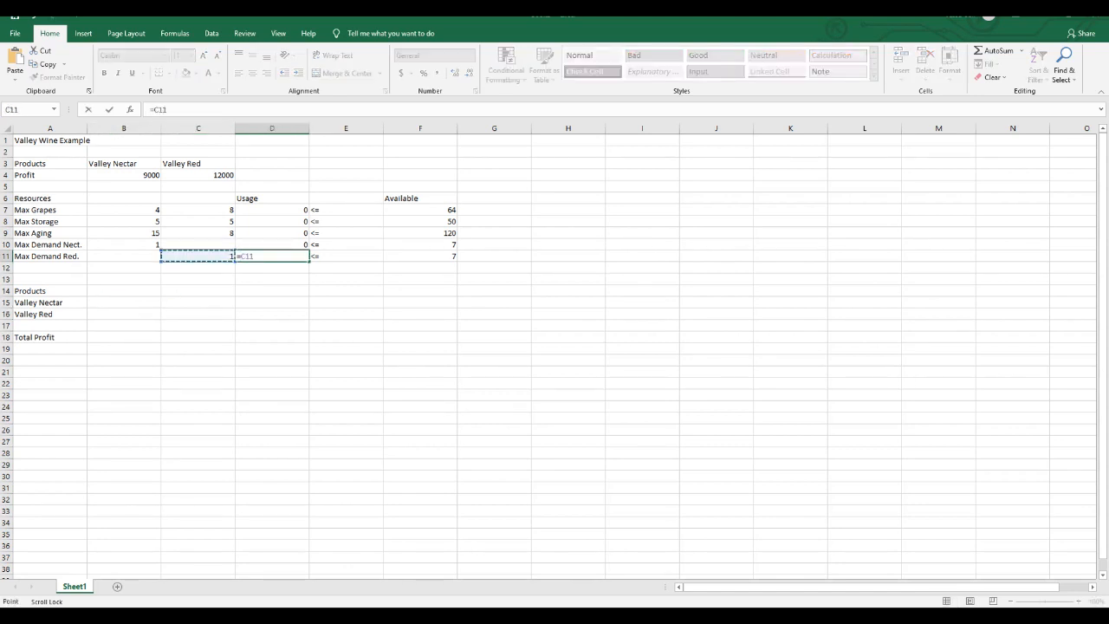
pyautogui.press('Left')
pyautogui.write('*')
pyautogui.press('Down')
pyautogui.press('Down')
pyautogui.press('Down')
pyautogui.press('Down')
pyautogui.press('Down')
pyautogui.press('Left')
pyautogui.press('Left')
pyautogui.press('Return')
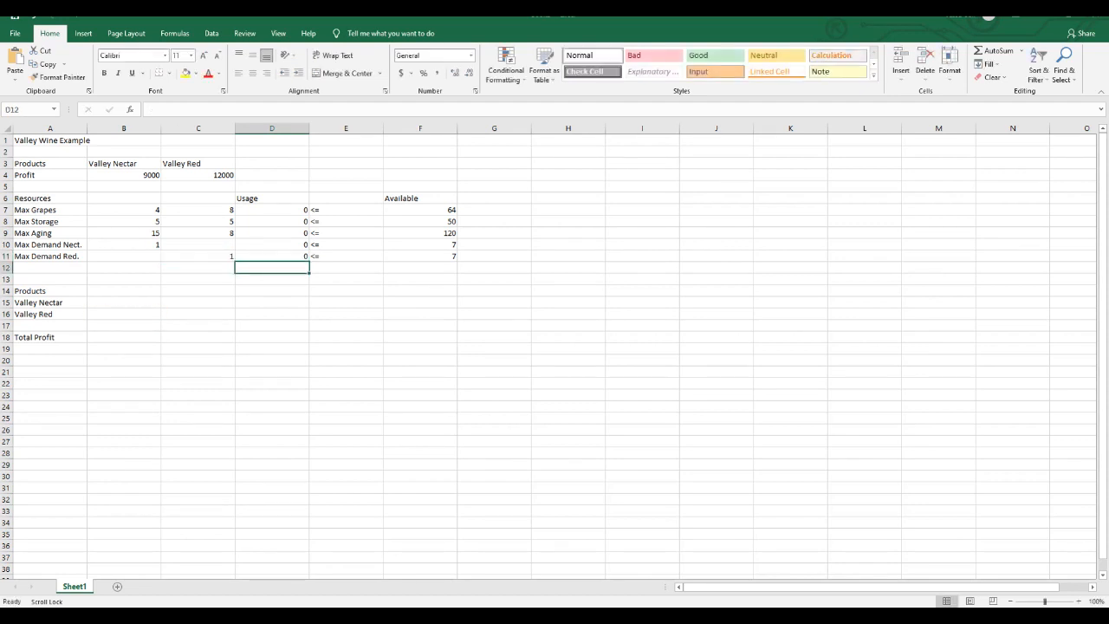
# - Enter the Total Profit formula =B4*B15+C4*B16 in B18
pyautogui.click(124, 337)
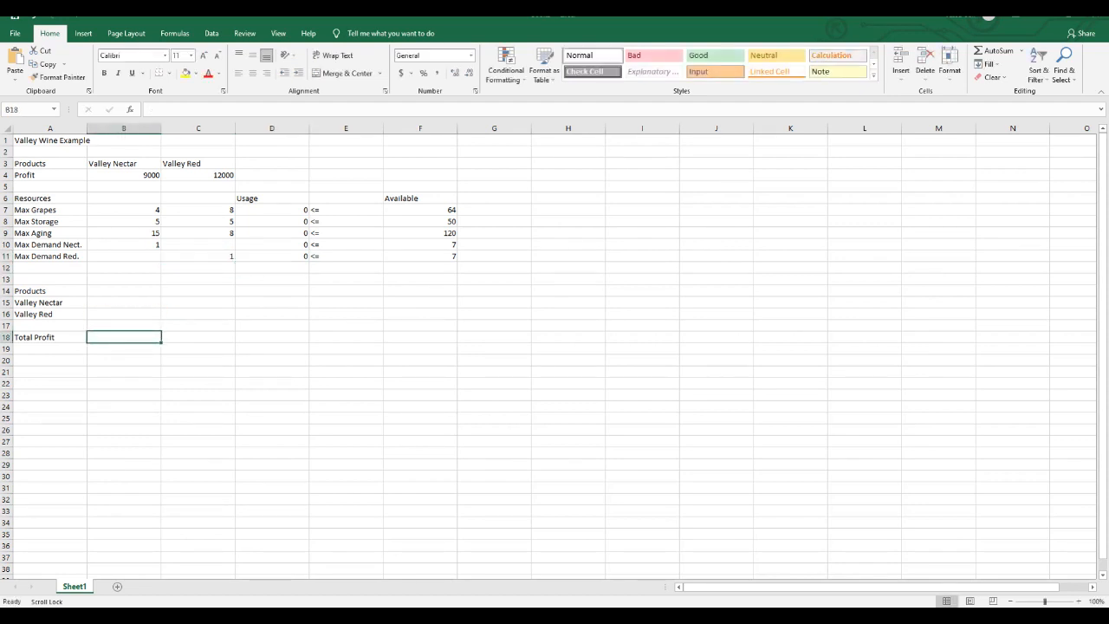
pyautogui.write('=')
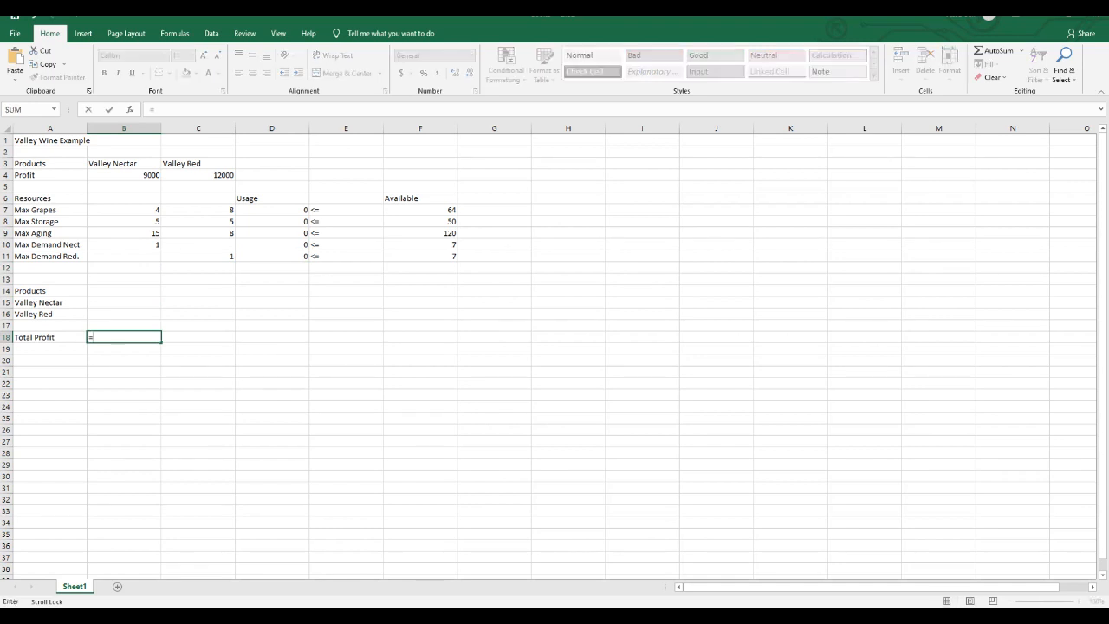
pyautogui.click(124, 175)
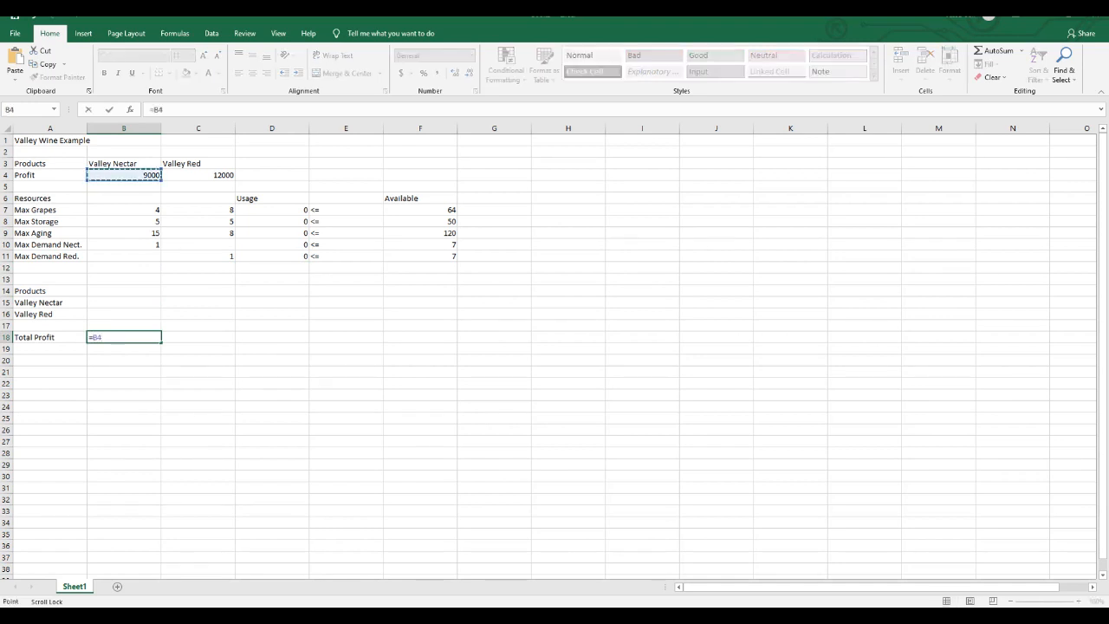
pyautogui.write('*')
pyautogui.click(124, 303)
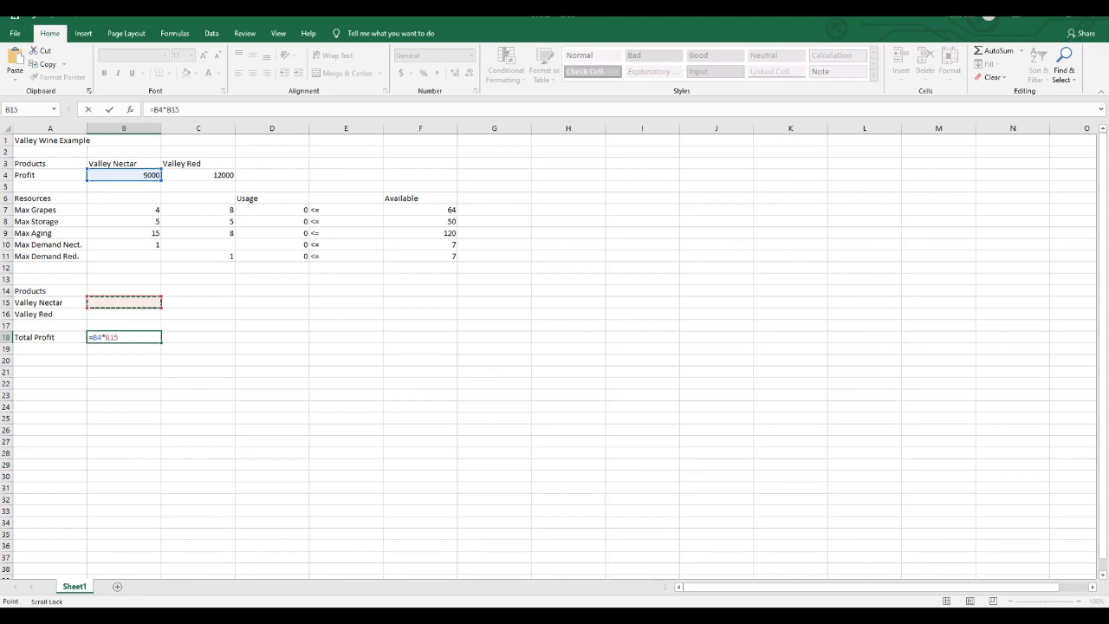
pyautogui.write('+')
pyautogui.click(198, 175)
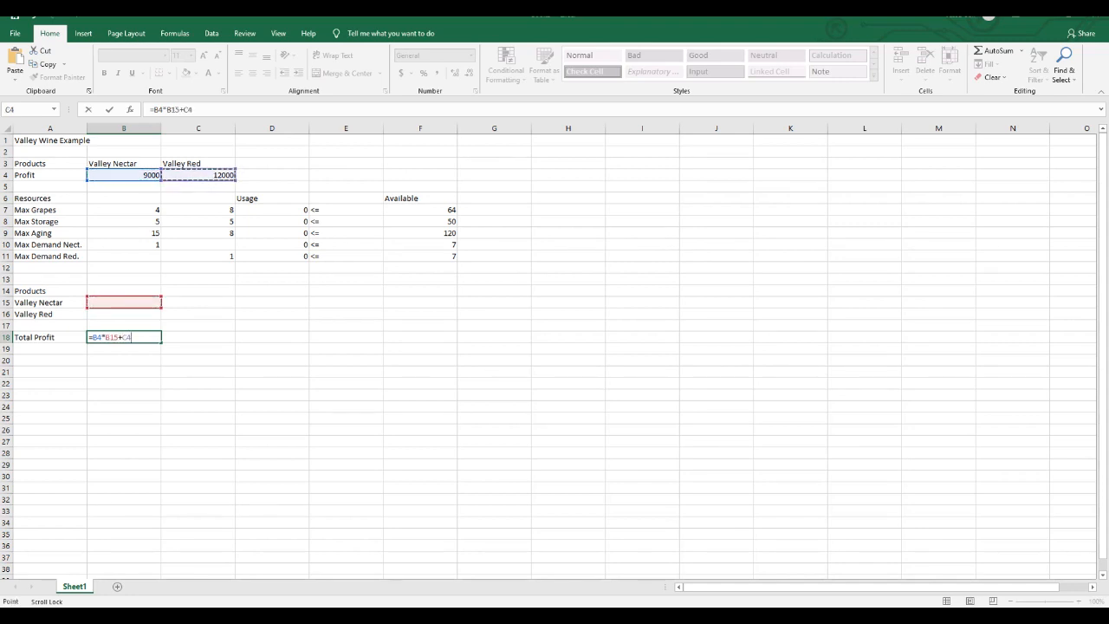
pyautogui.write('*')
pyautogui.click(124, 314)
pyautogui.press('Return')
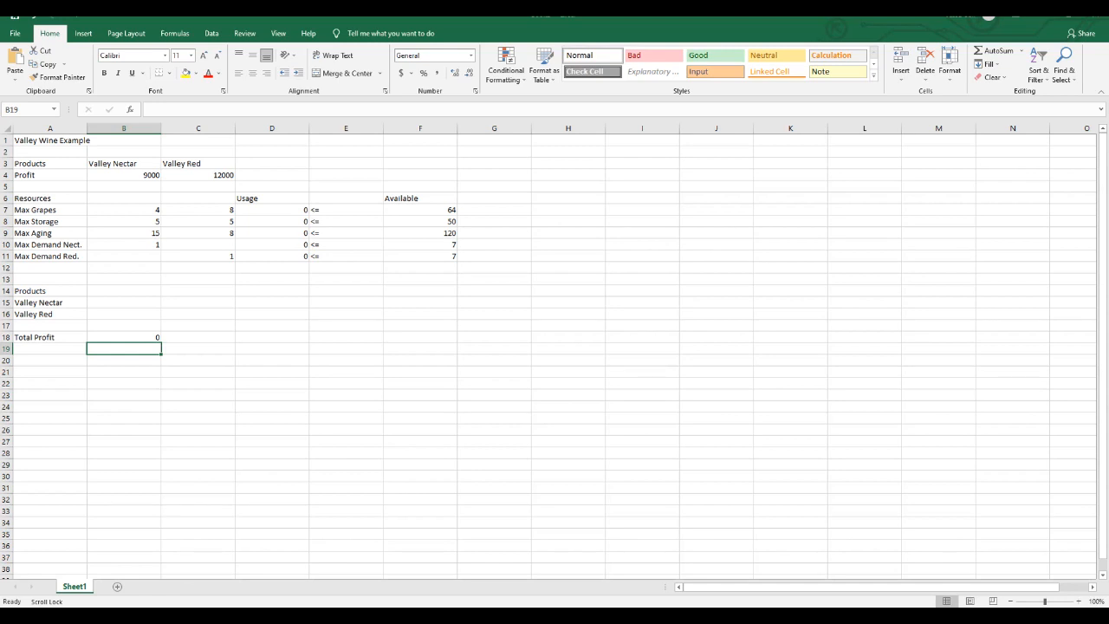
# - Open Solver and set the objective to the Total Profit cell B18, with B15:B16 as the changing variable cells
pyautogui.click(212, 33)
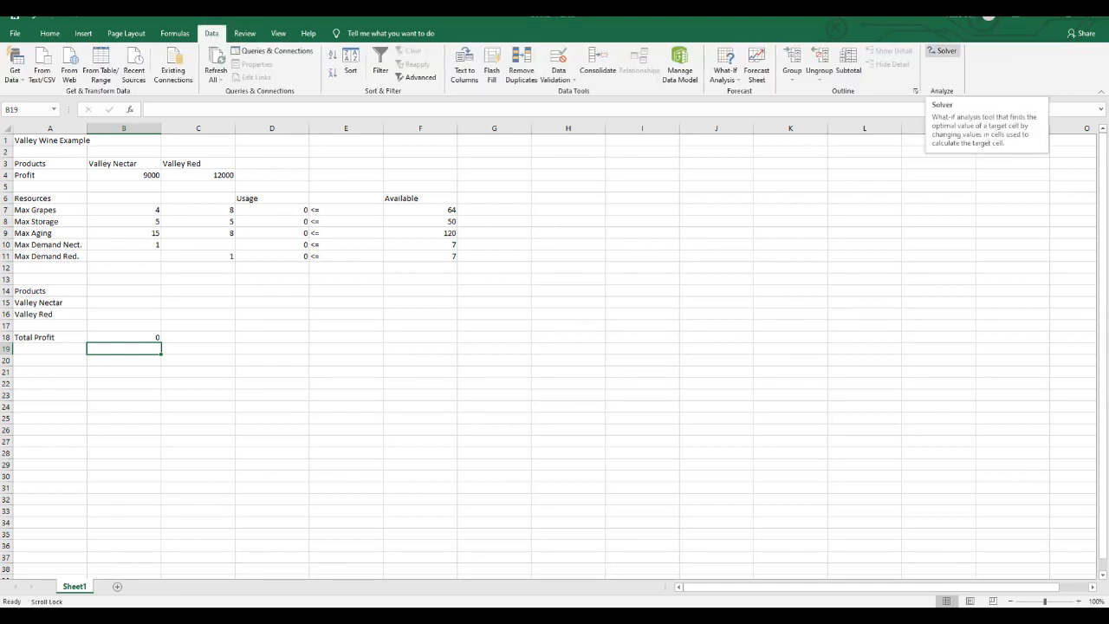
pyautogui.click(943, 50)
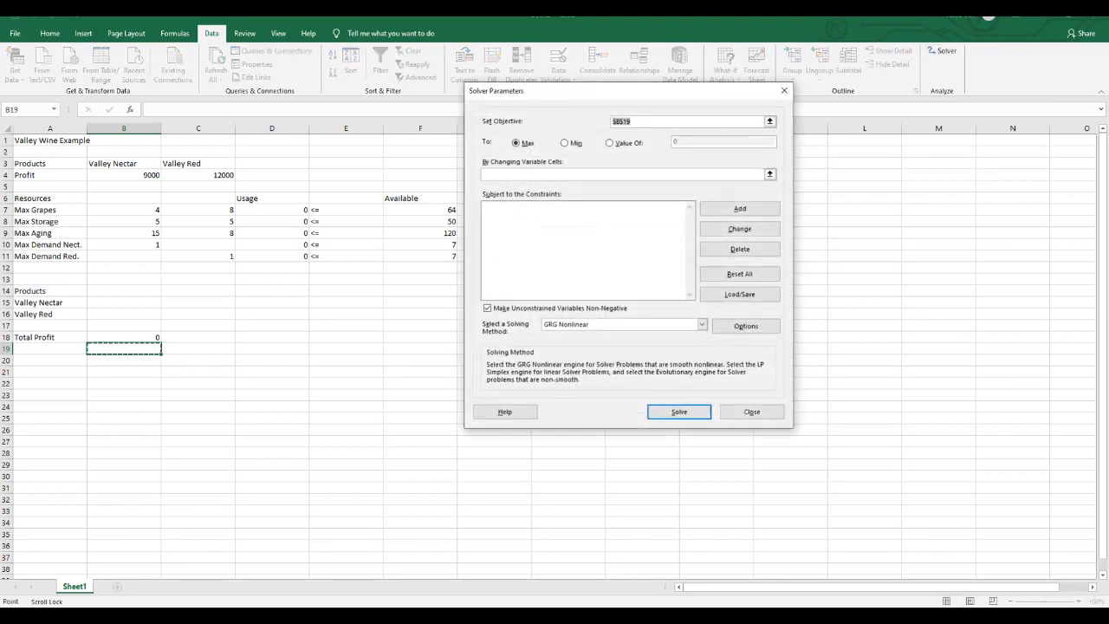
pyautogui.click(638, 121)
pyautogui.press('BackSpace')
pyautogui.press('BackSpace')
pyautogui.press('BackSpace')
pyautogui.press('BackSpace')
pyautogui.click(124, 338)
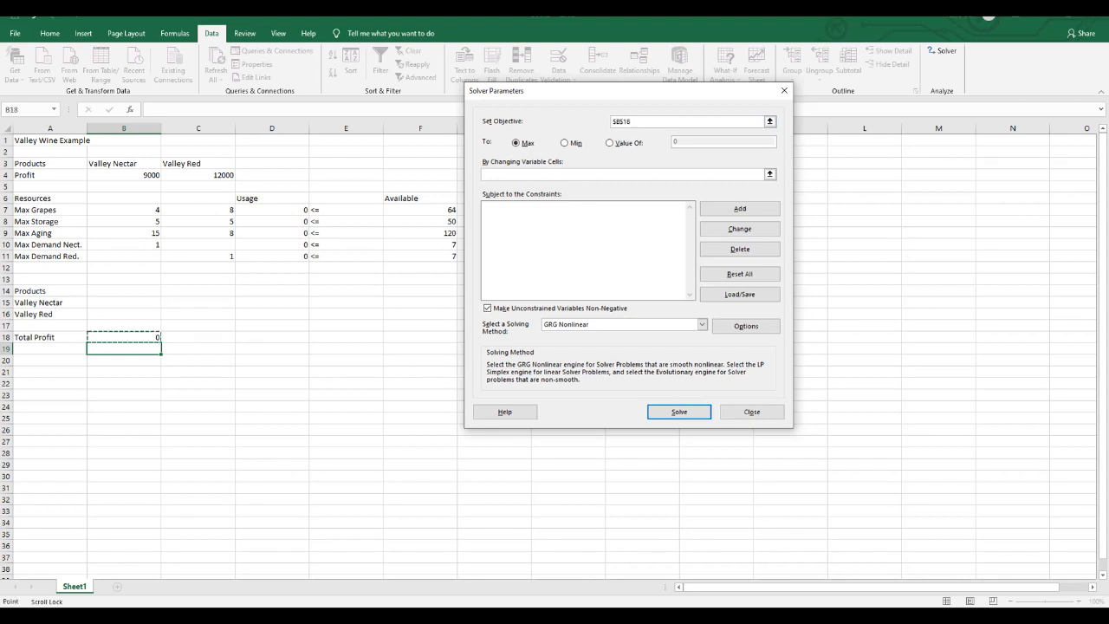
pyautogui.click(555, 174)
pyautogui.moveTo(124, 303); pyautogui.dragTo(124, 314)
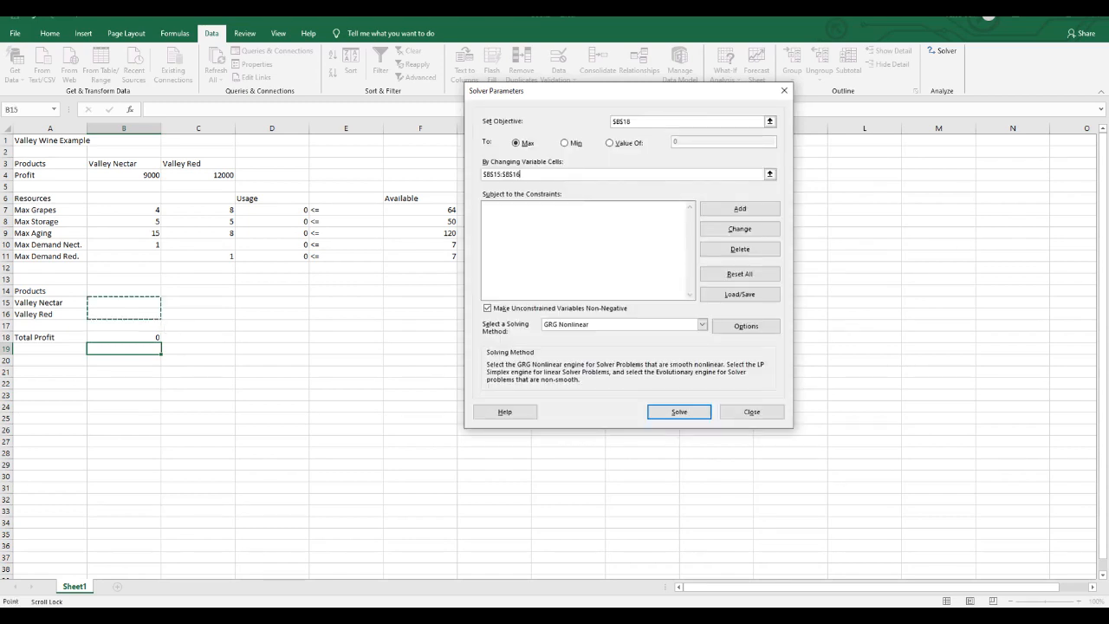
# - Add the Solver constraint D7 <= F7 for Max Grapes
pyautogui.click(740, 209)
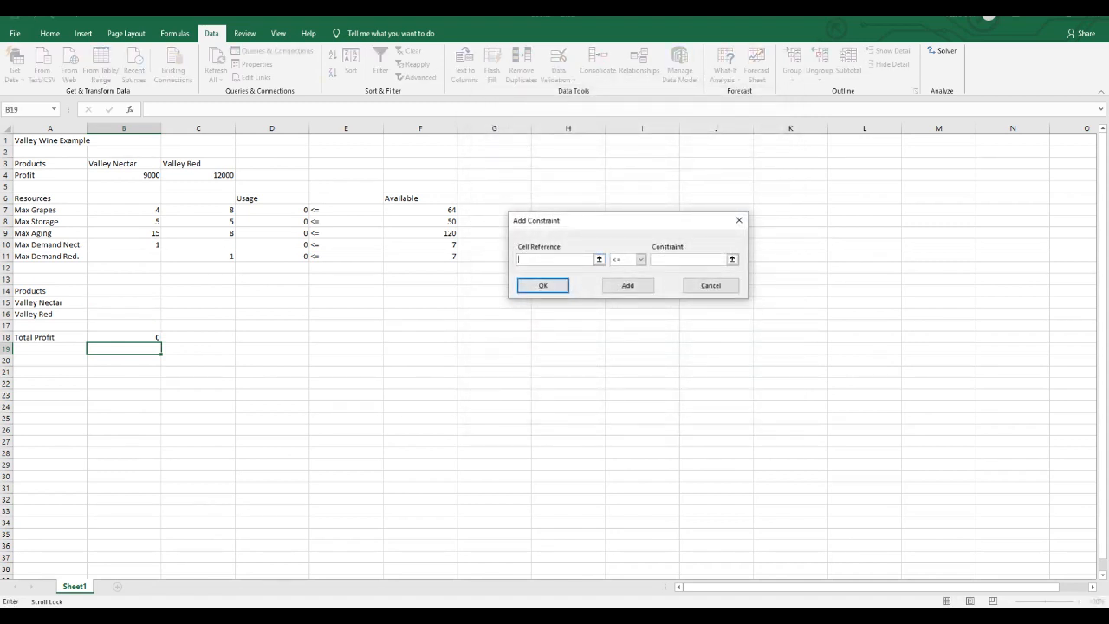
pyautogui.click(271, 209)
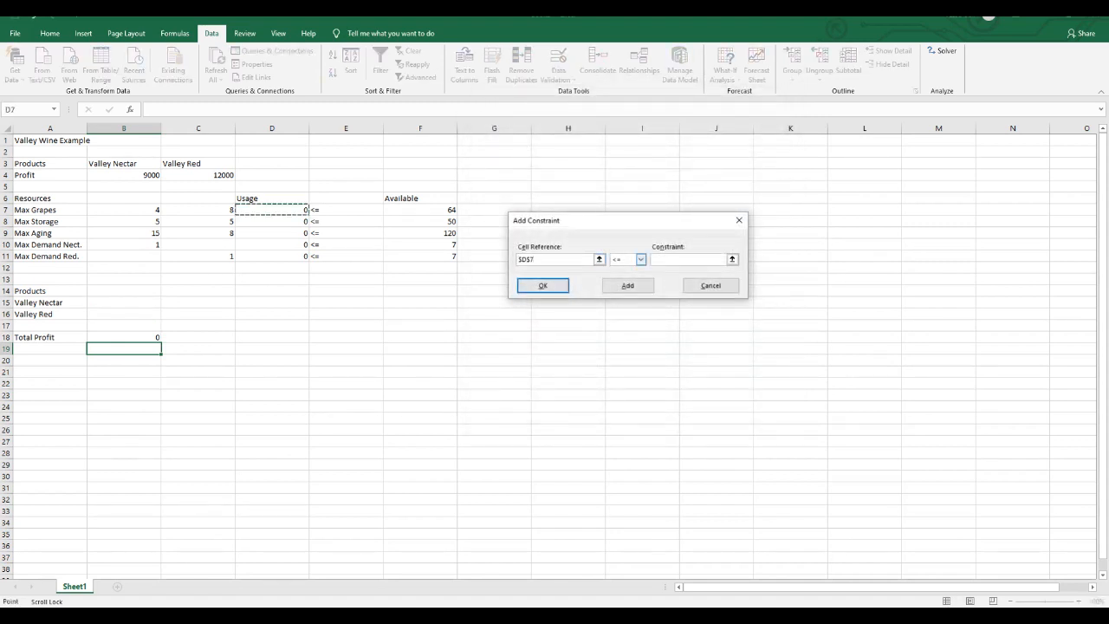
pyautogui.click(689, 259)
pyautogui.click(421, 209)
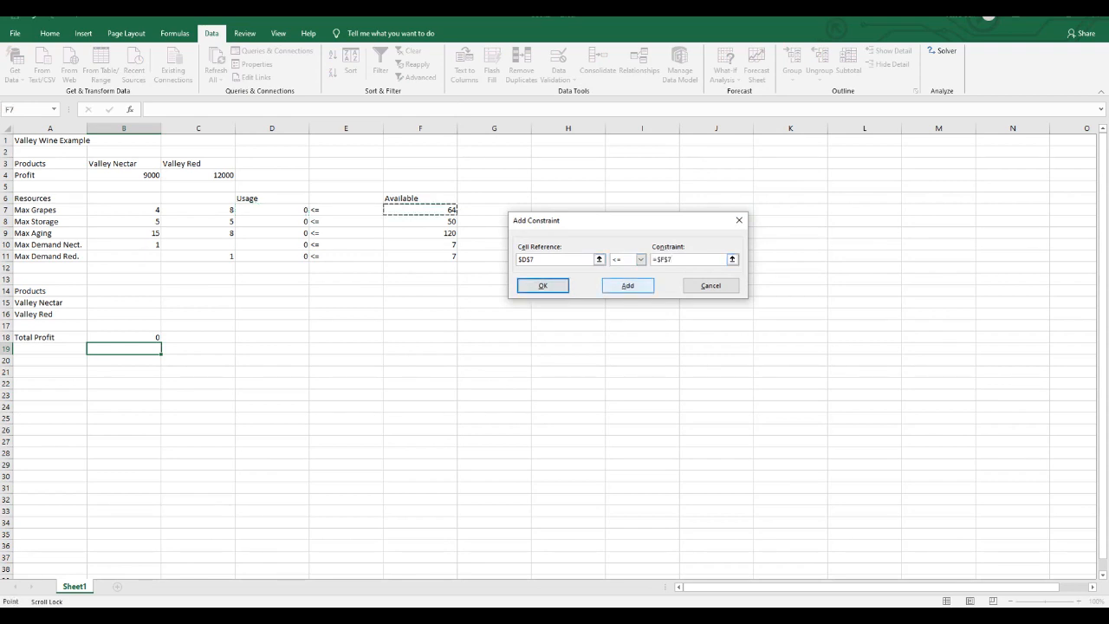
pyautogui.click(627, 285)
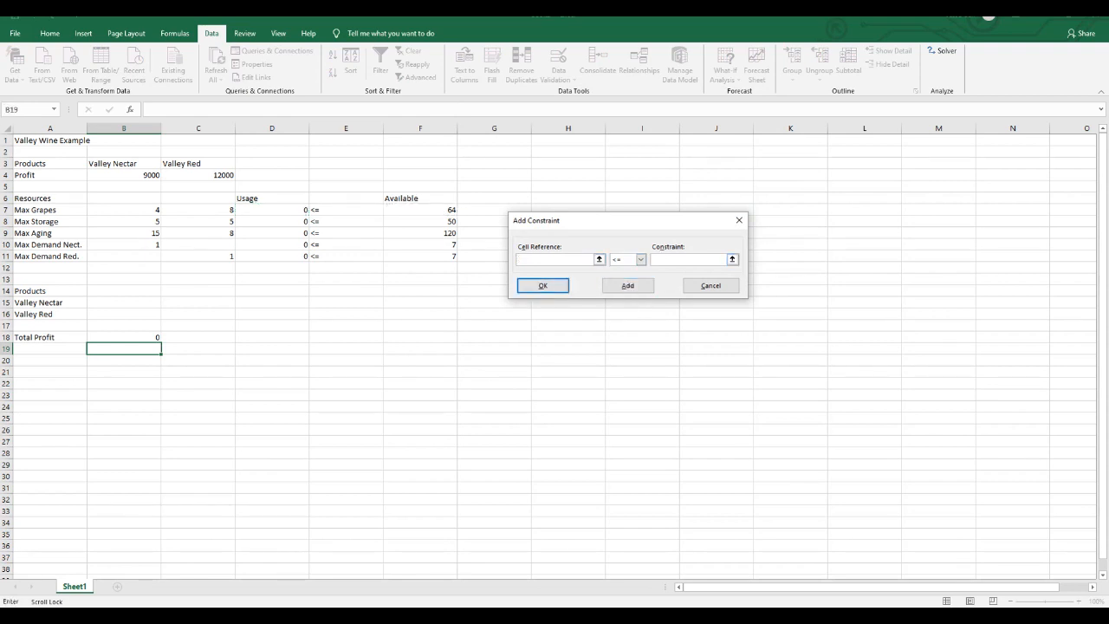
# - Add the Solver constraints D8 <= F8 for Max Storage and D9 <= F9 for Max Aging
pyautogui.click(272, 222)
pyautogui.click(689, 259)
pyautogui.click(421, 222)
pyautogui.click(628, 285)
pyautogui.click(272, 233)
pyautogui.click(688, 260)
pyautogui.click(420, 233)
pyautogui.click(627, 285)
# - Add the demand constraints D10 <= F10 and D11 <= F11, and finish the Solver constraint list
pyautogui.click(272, 245)
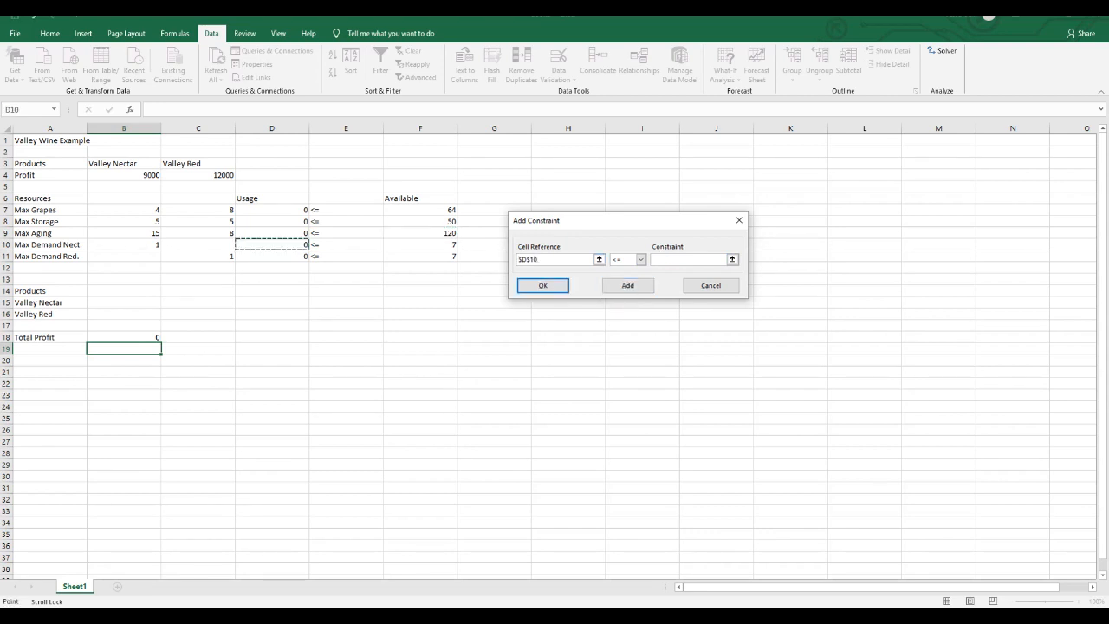
pyautogui.click(689, 260)
pyautogui.click(420, 244)
pyautogui.click(627, 285)
pyautogui.click(273, 256)
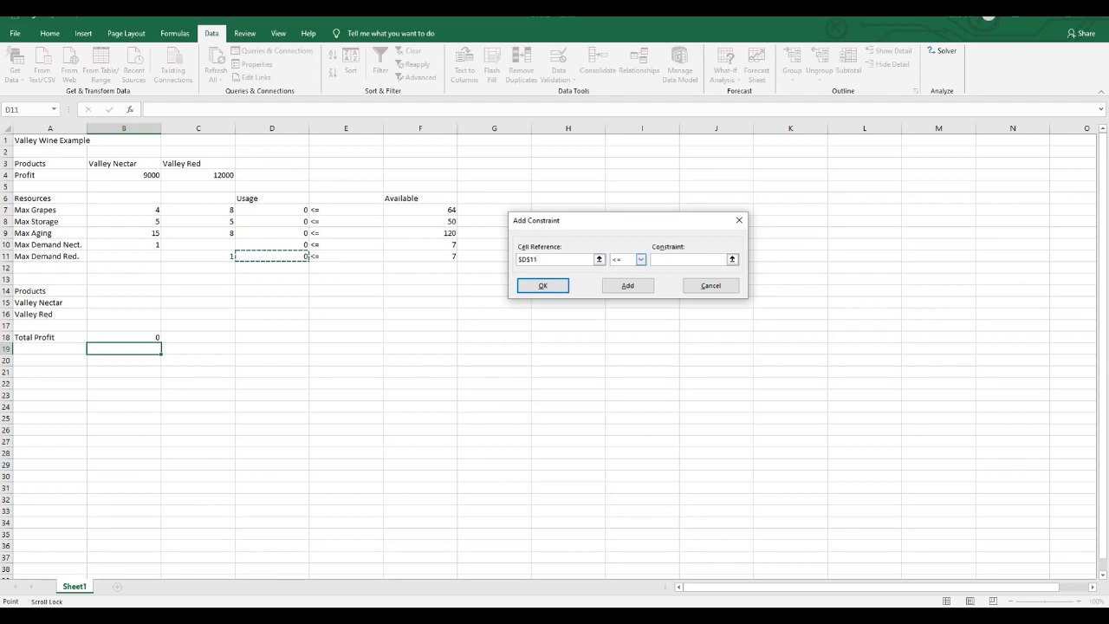
pyautogui.click(689, 260)
pyautogui.click(421, 257)
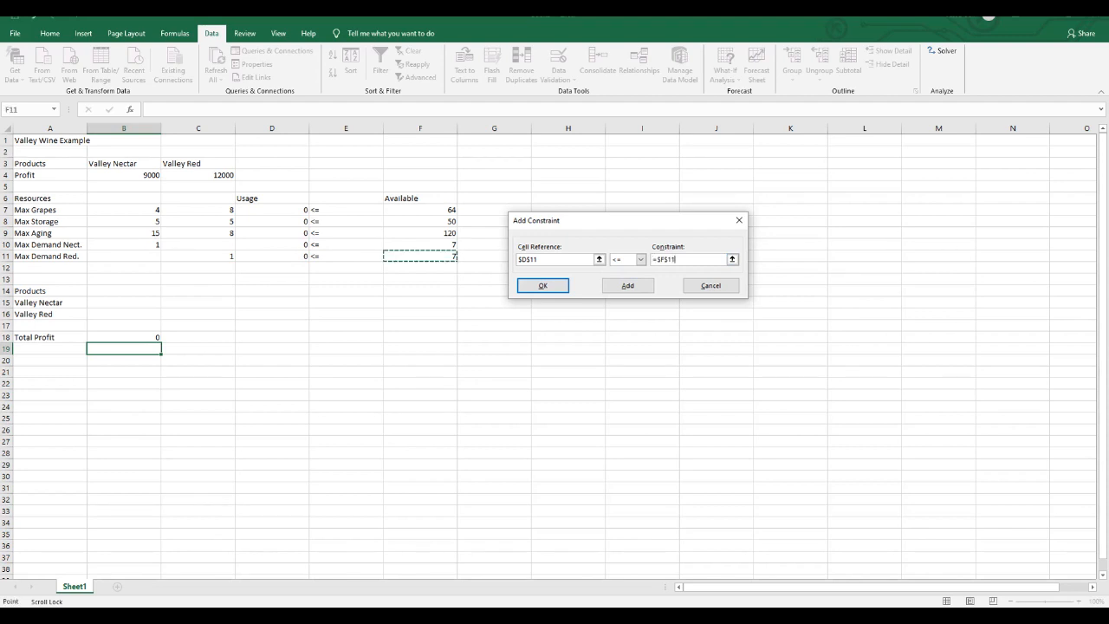
pyautogui.click(543, 285)
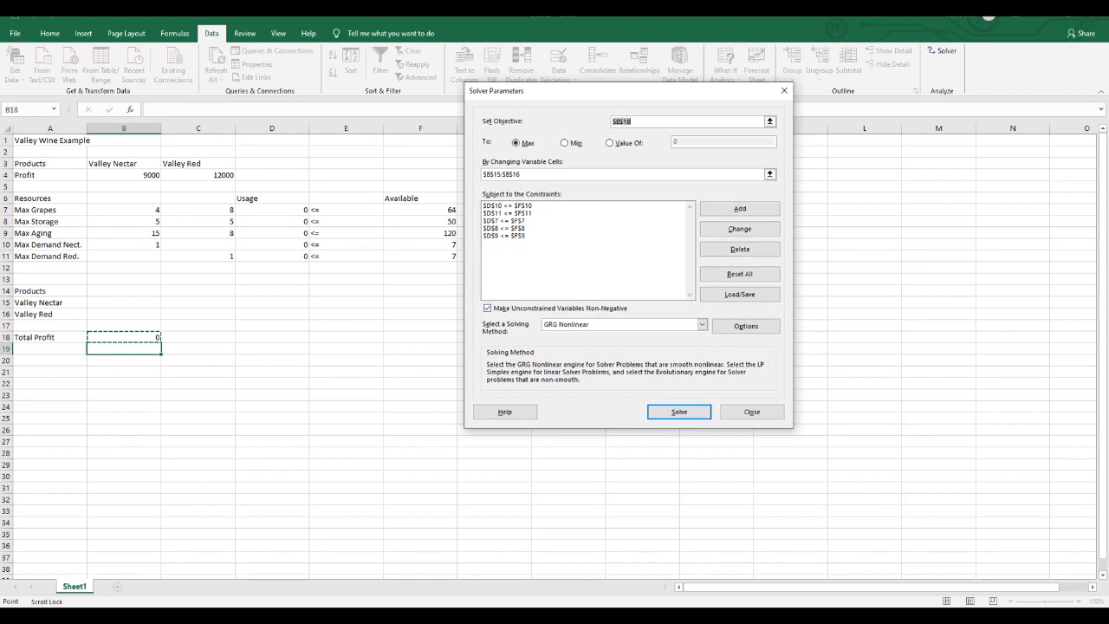
# - Solve the model with the Simplex LP method and keep the Solver solution
pyautogui.click(702, 324)
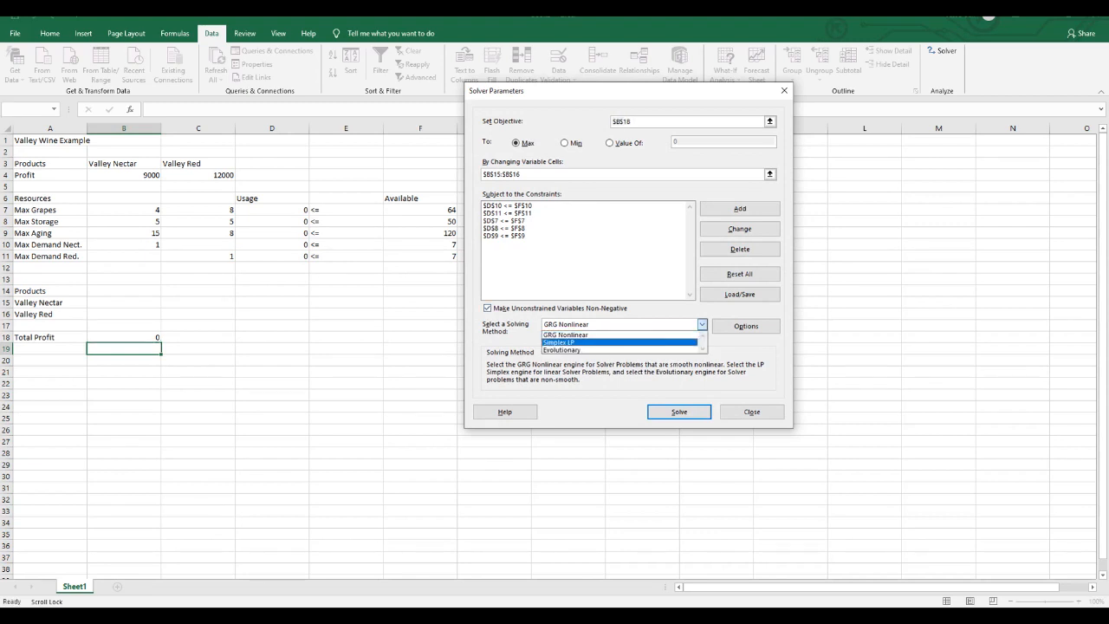
pyautogui.click(560, 342)
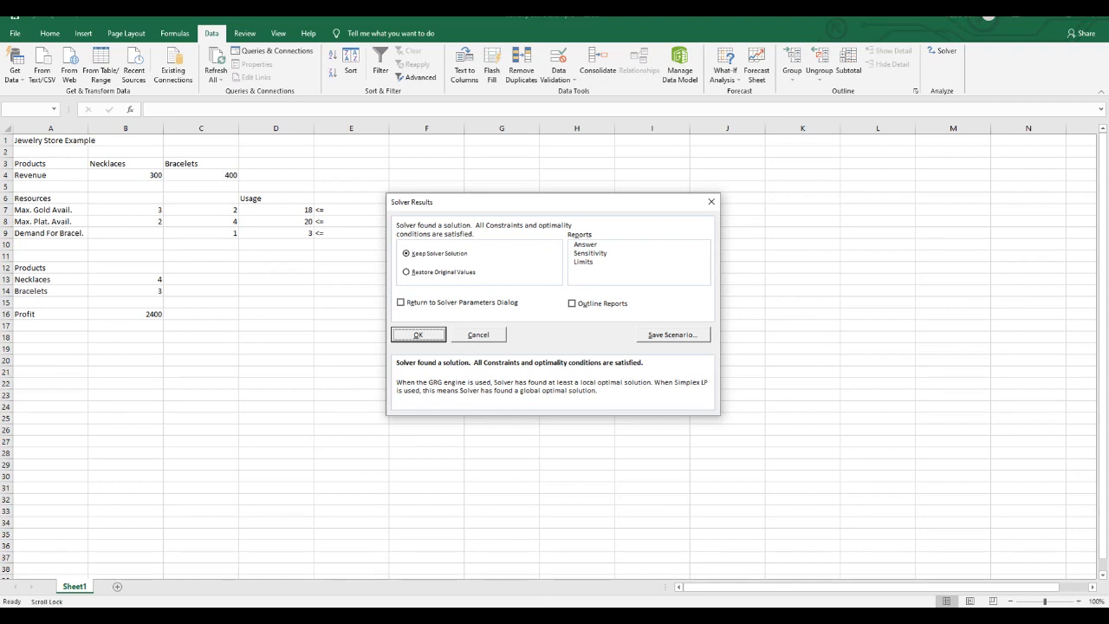
pyautogui.press('Return')
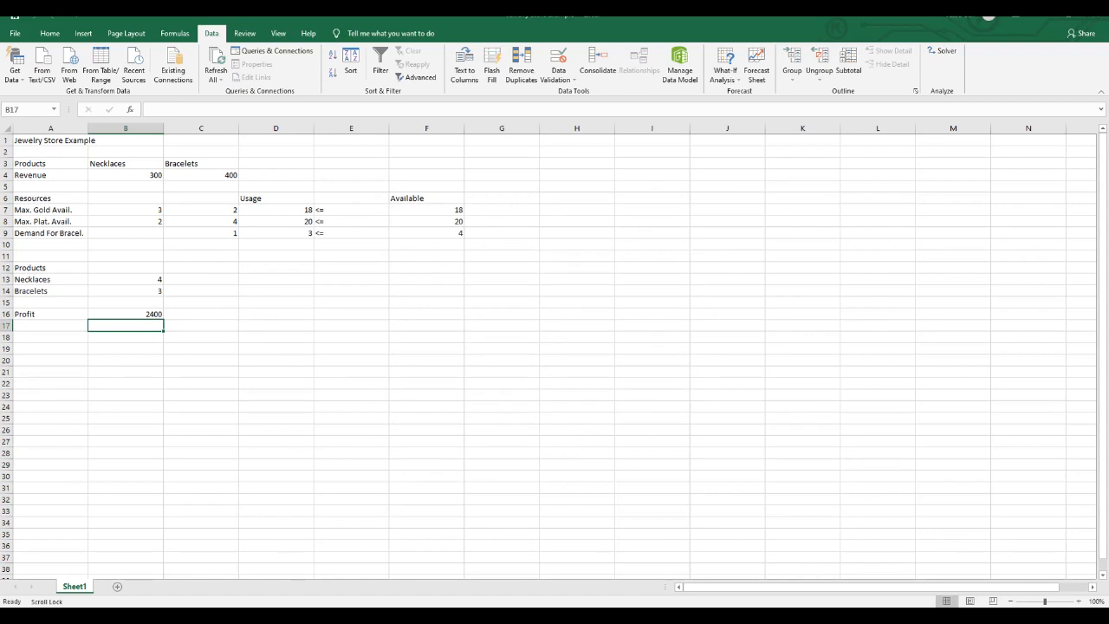
# - Return to the Valley Wine workbook and check the solved quantities in B15:B16 and the total profit in B18
pyautogui.moveTo(408, 617)
pyautogui.click(472, 572)
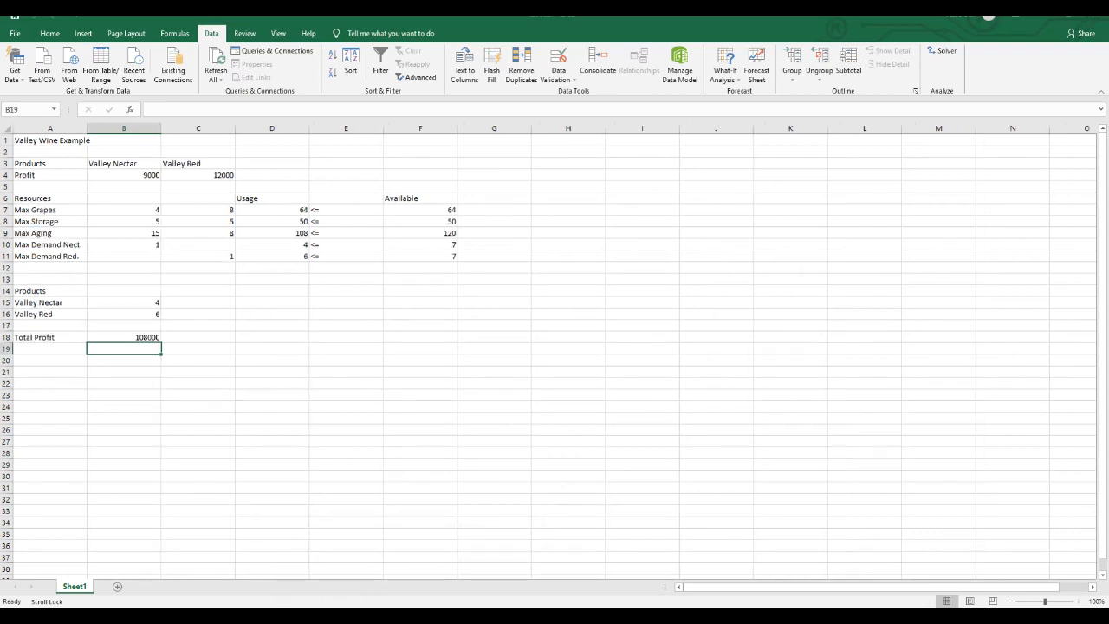
pyautogui.click(123, 313)
pyautogui.click(123, 302)
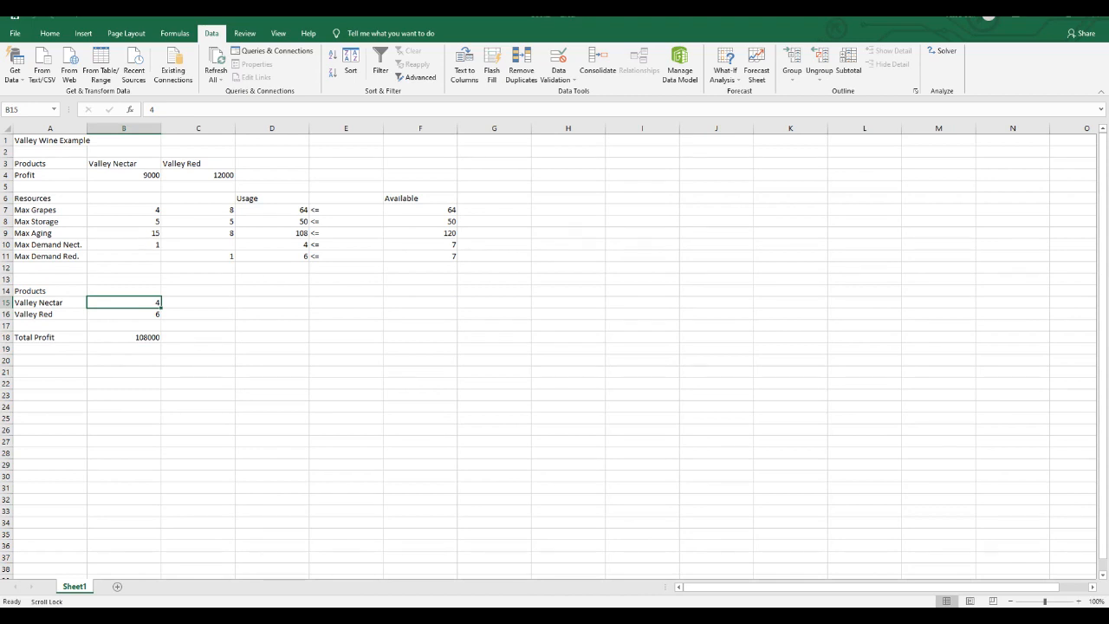
pyautogui.click(124, 313)
pyautogui.click(123, 337)
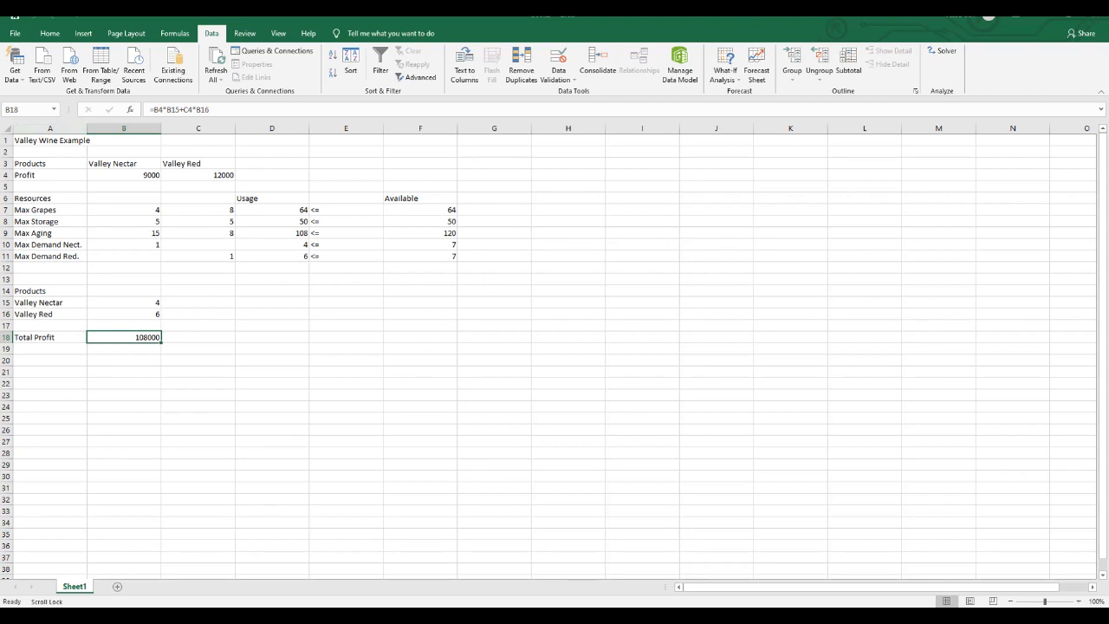
# - Save the workbook in the Documents folder as an Excel Workbook named Valley Wine Example, without replacing the existing Valley Wine Example.lin file
pyautogui.click(15, 33)
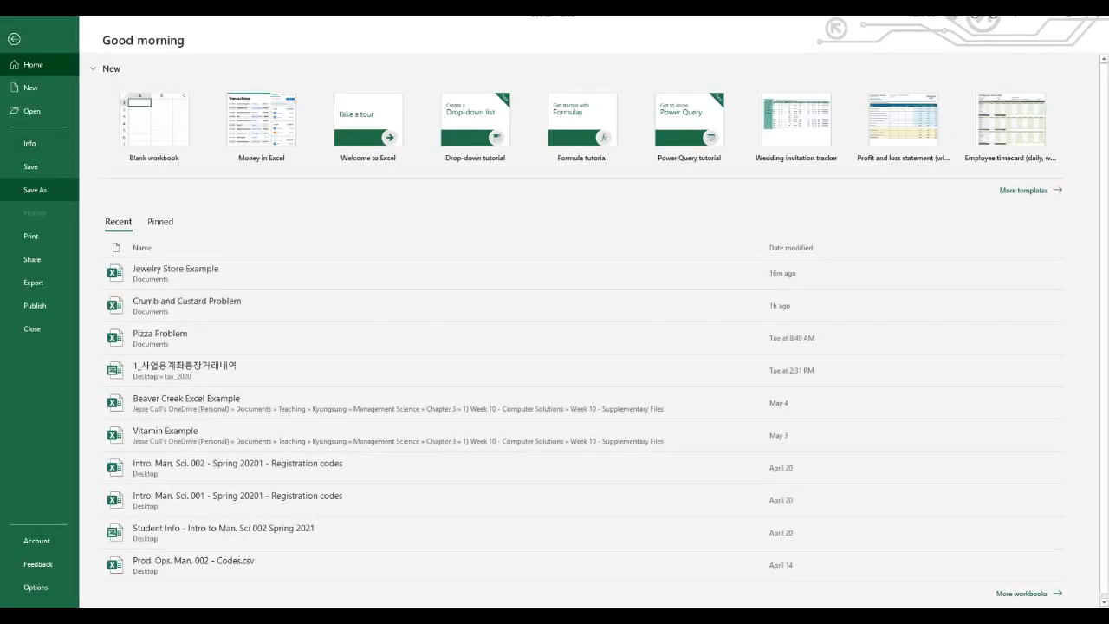
pyautogui.click(35, 189)
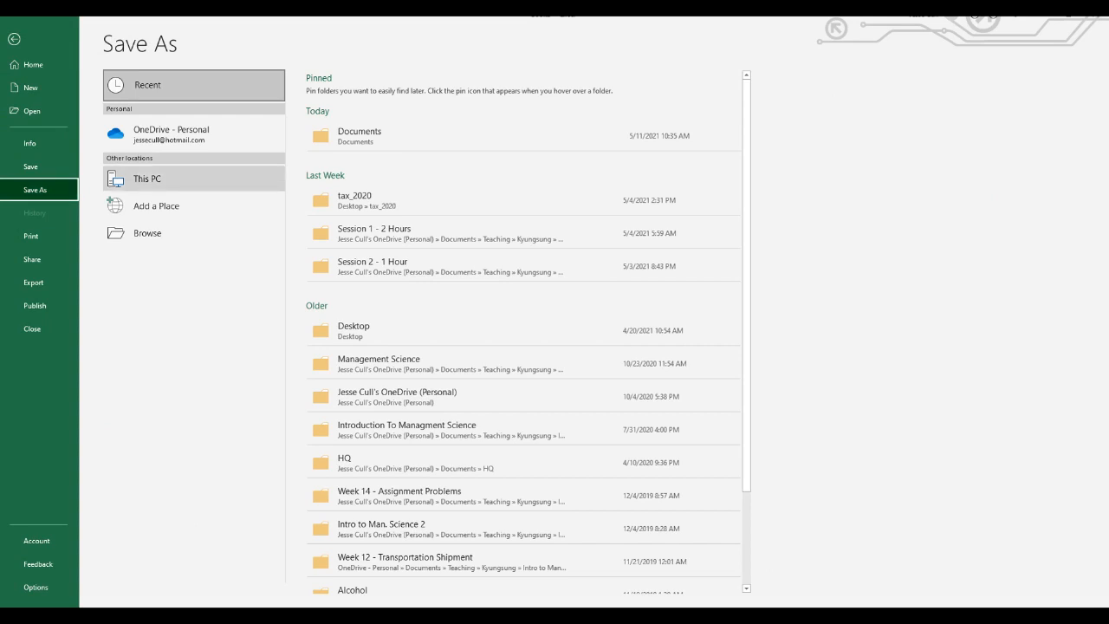
pyautogui.doubleClick(147, 179)
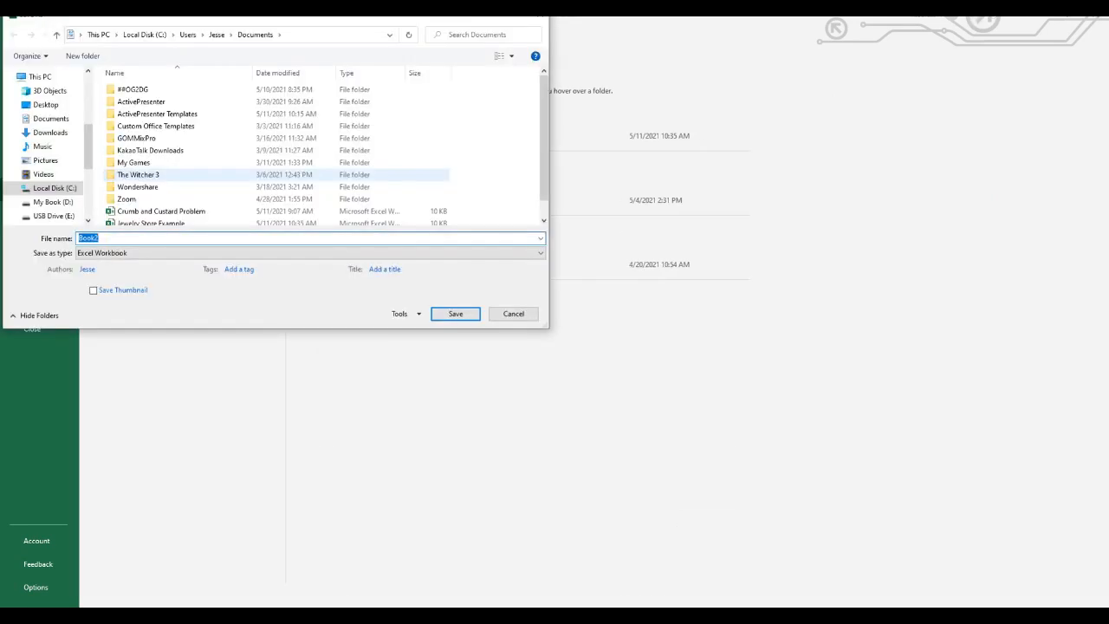
pyautogui.write('va')
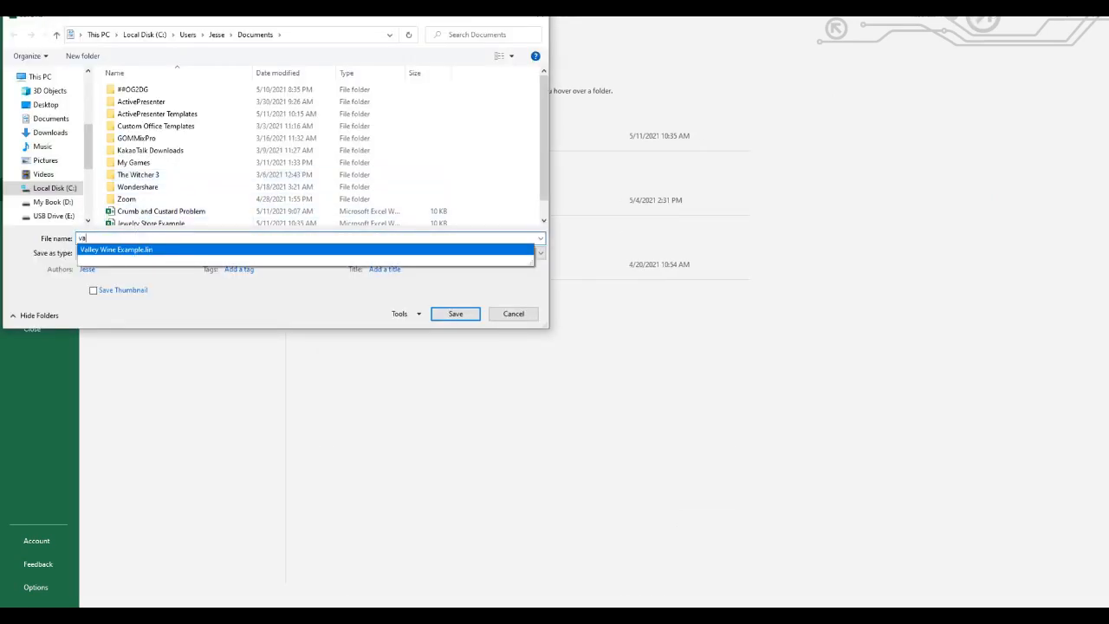
pyautogui.press('Return')
pyautogui.press('Return')
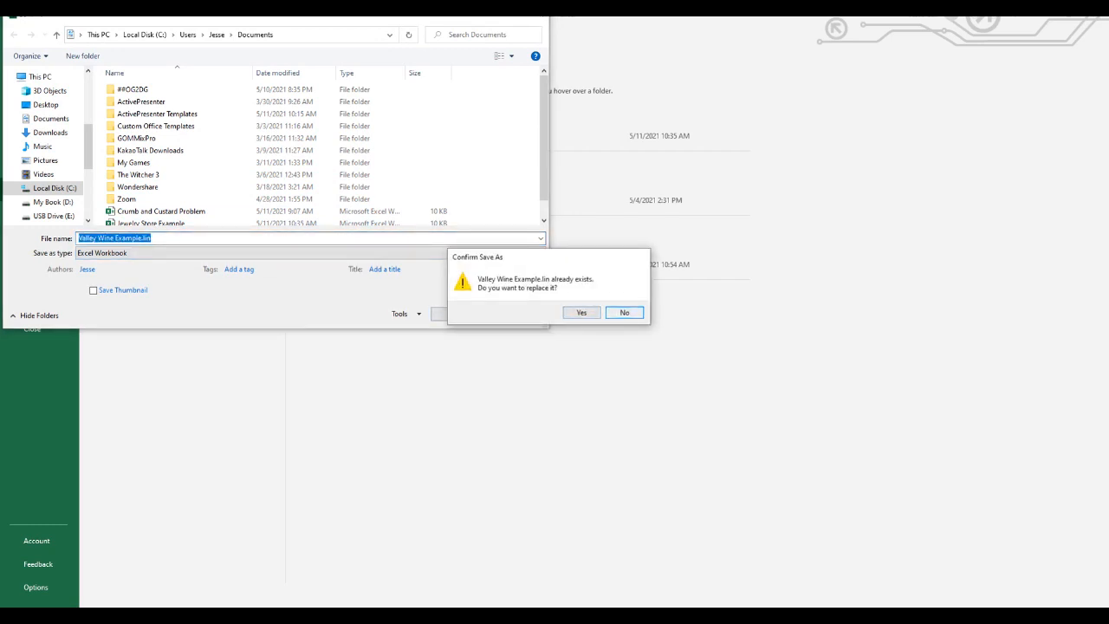
pyautogui.click(624, 312)
pyautogui.click(152, 238)
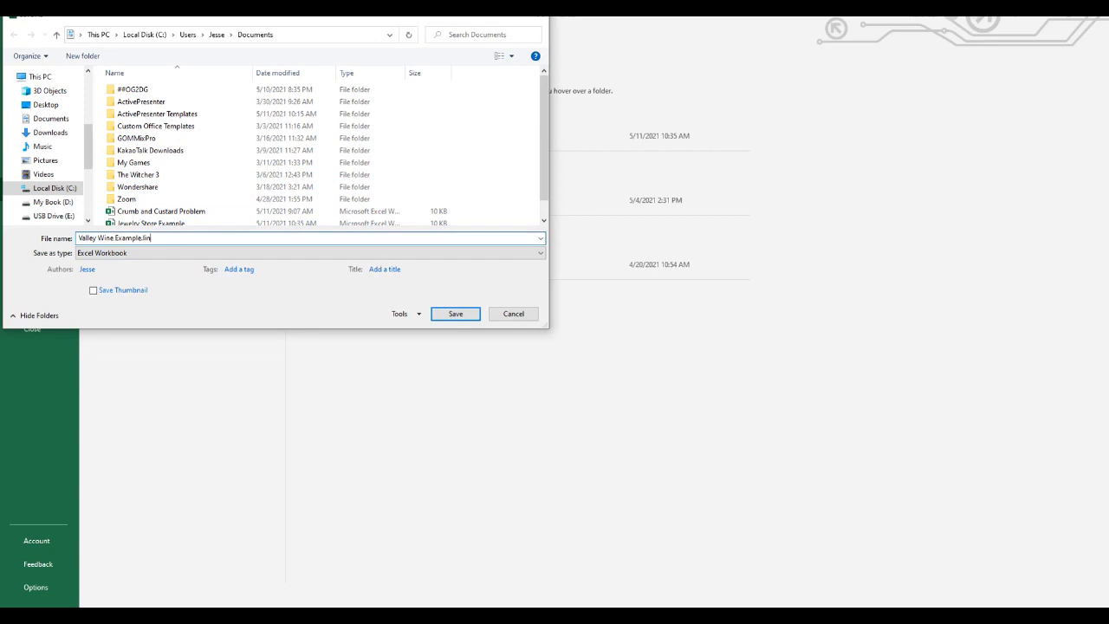
pyautogui.press('BackSpace')
pyautogui.press('BackSpace')
pyautogui.press('BackSpace')
pyautogui.press('BackSpace')
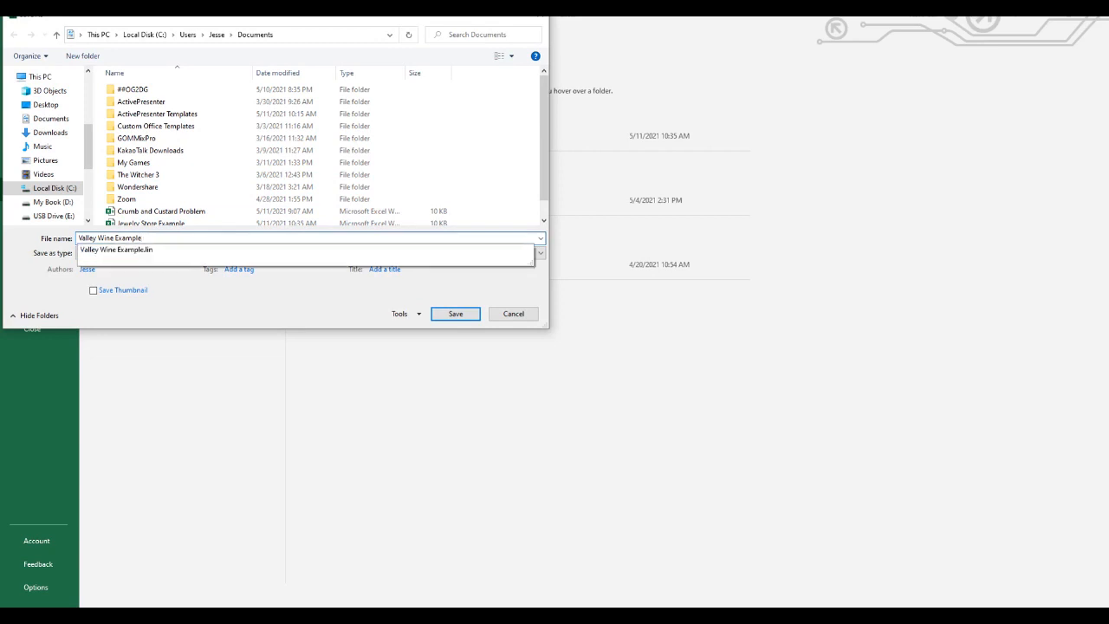
pyautogui.click(455, 314)
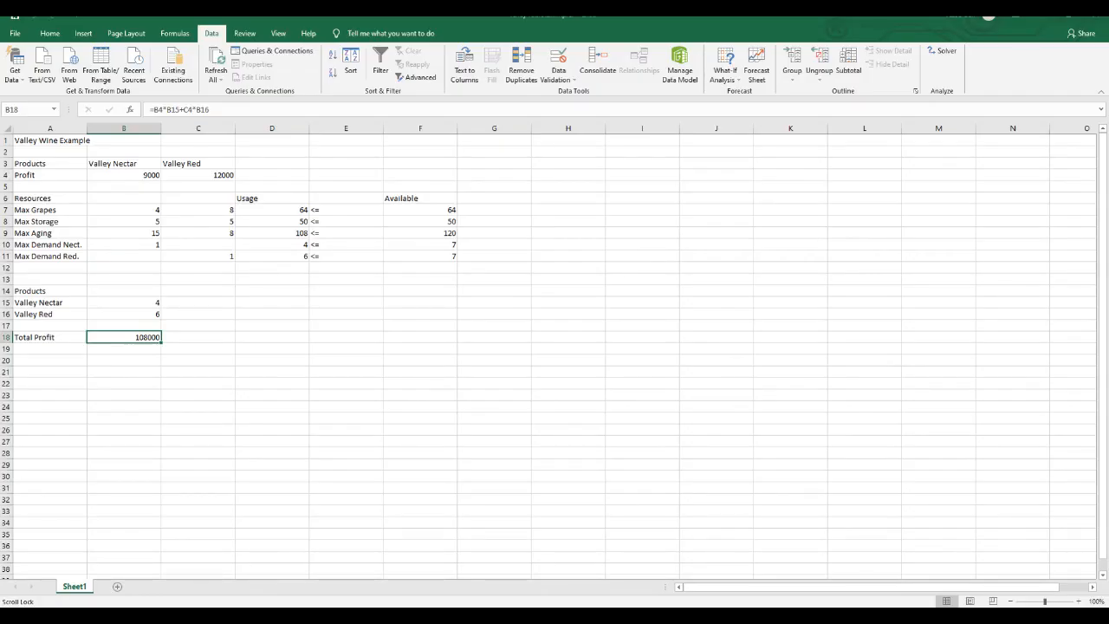
# - Switch to the PowerPoint presentation and show slide 10, Shirt Shop Problem, as a full-screen slide show
pyautogui.hotkey('alt', 'Tab')
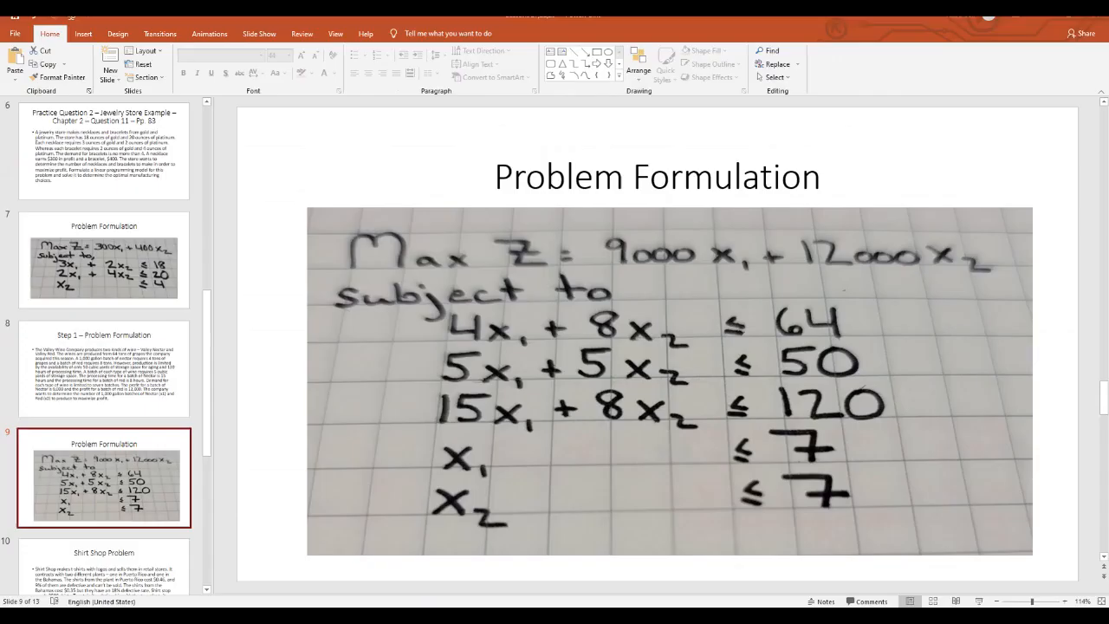
pyautogui.click(104, 568)
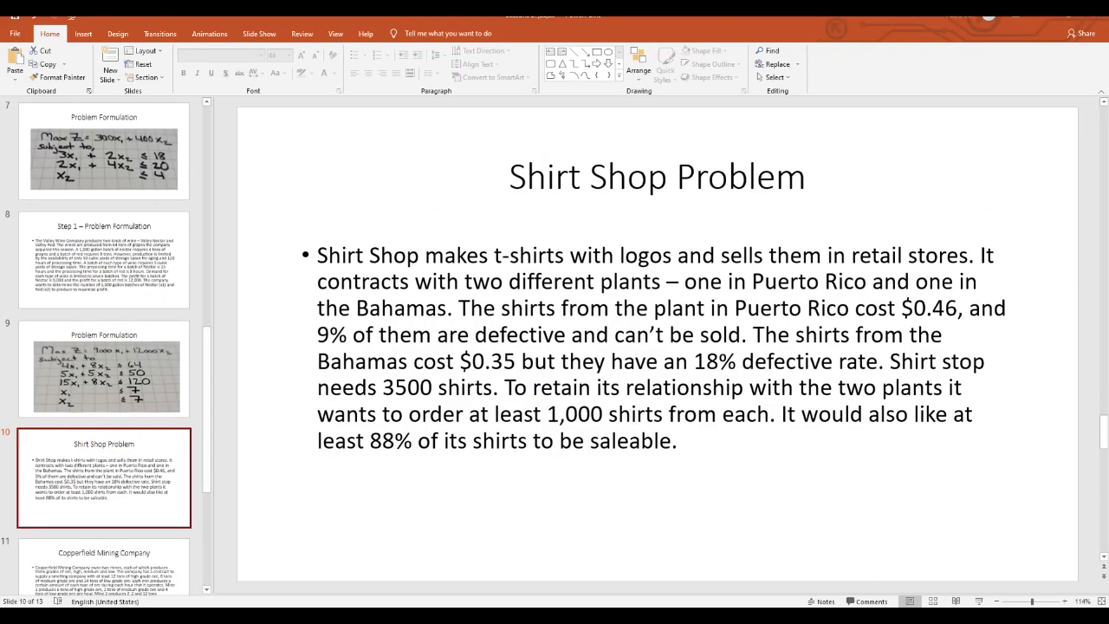
pyautogui.click(980, 601)
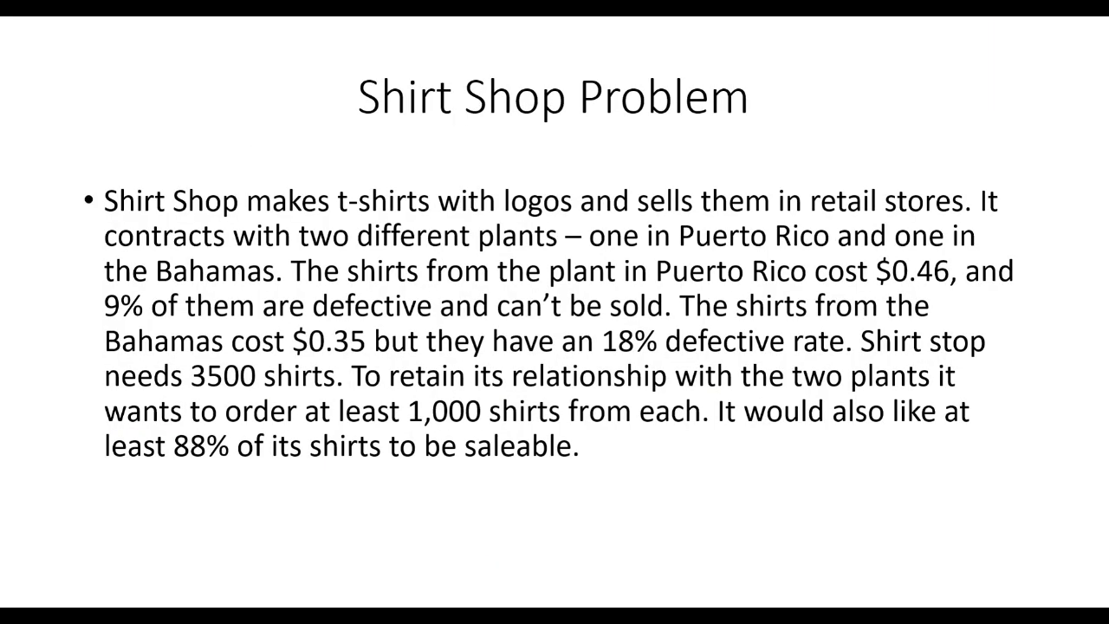